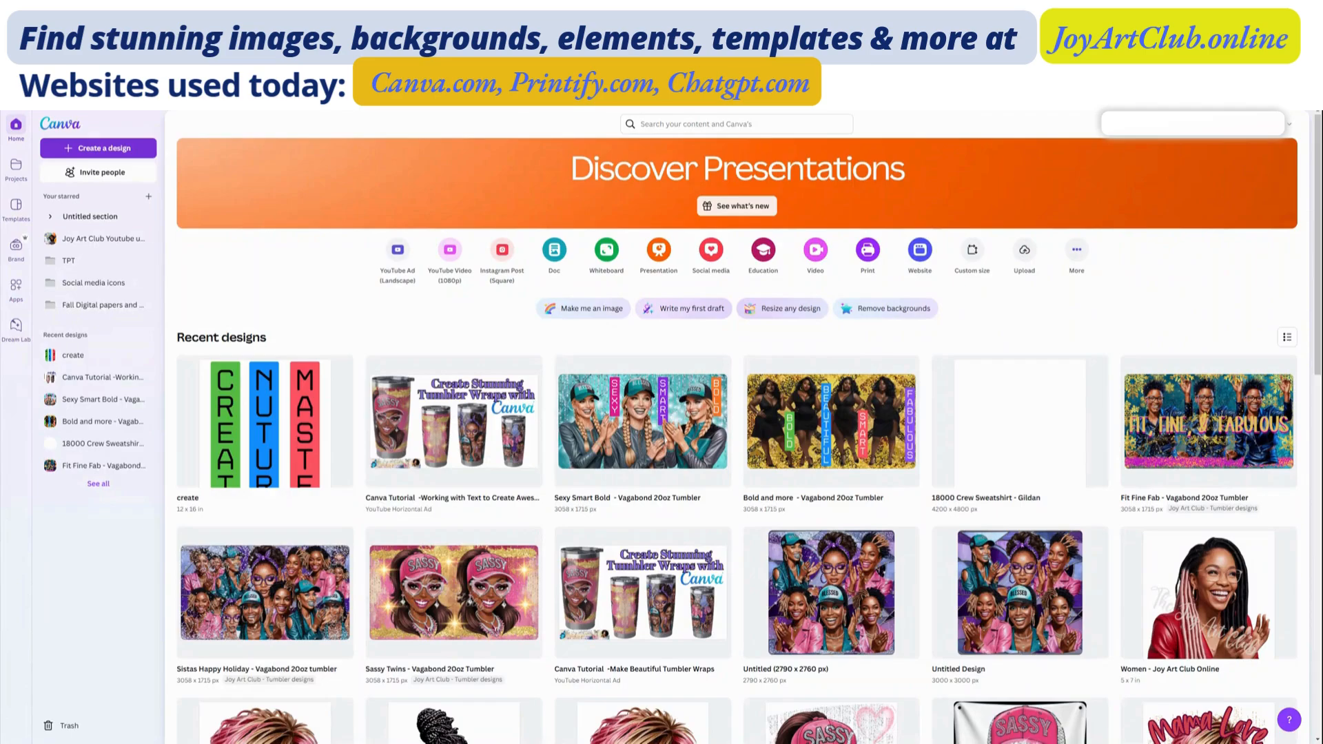
Step: Create a new blank design with a custom size of 12 × 16 inches
{"action": "left_click", "coordinate": [106, 153]}
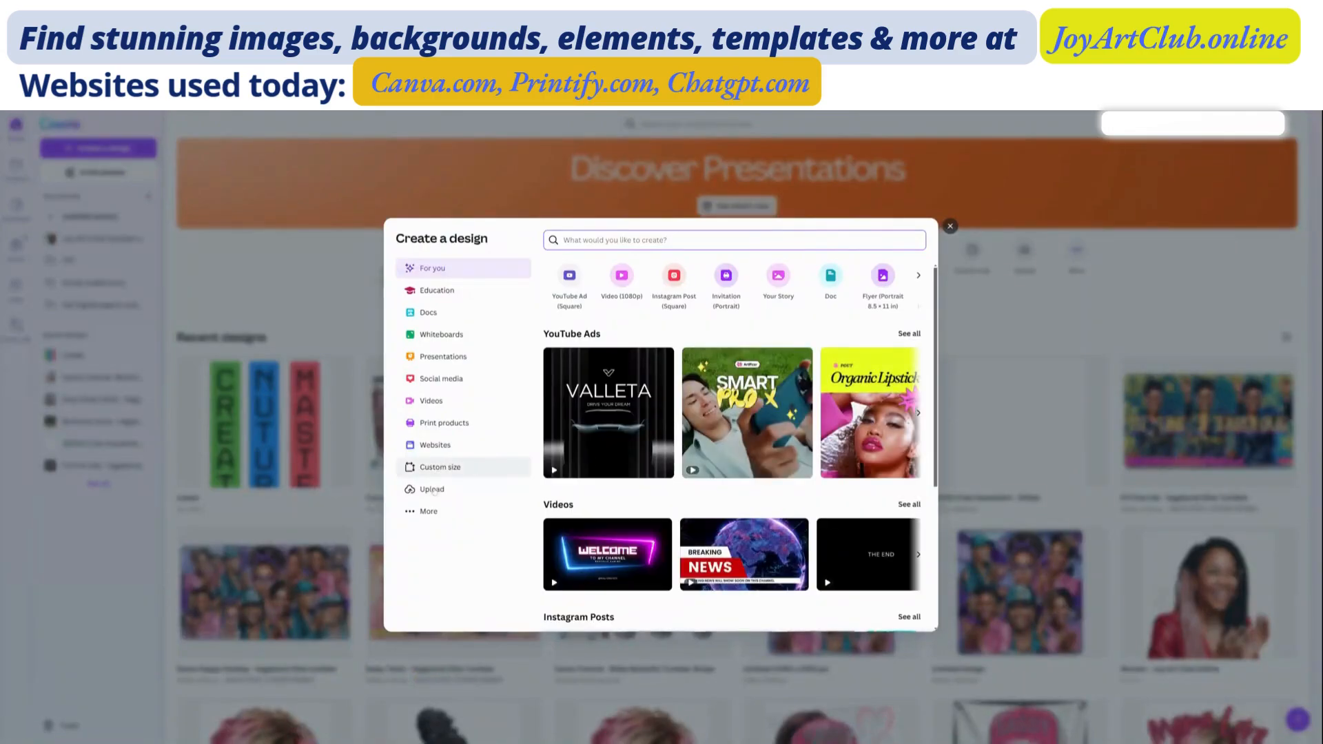
{"action": "left_click", "coordinate": [449, 471]}
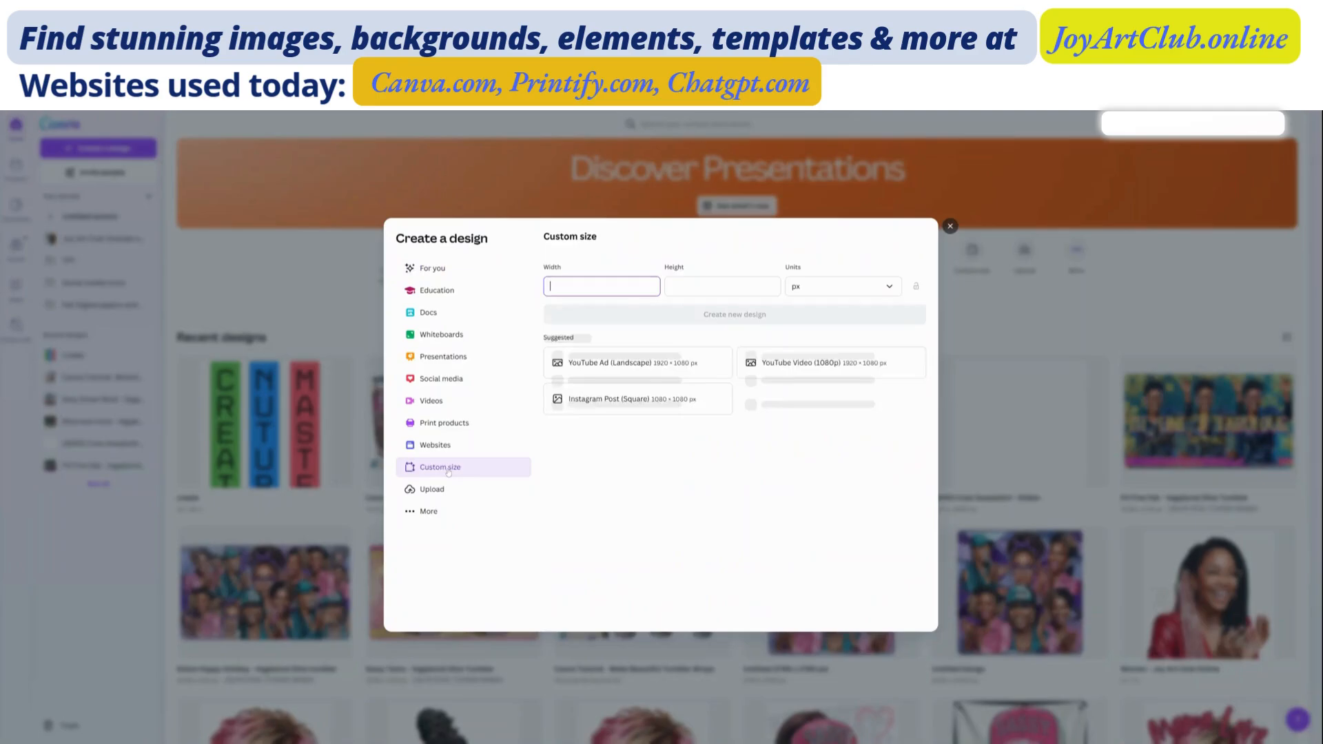
{"action": "left_click", "coordinate": [829, 287]}
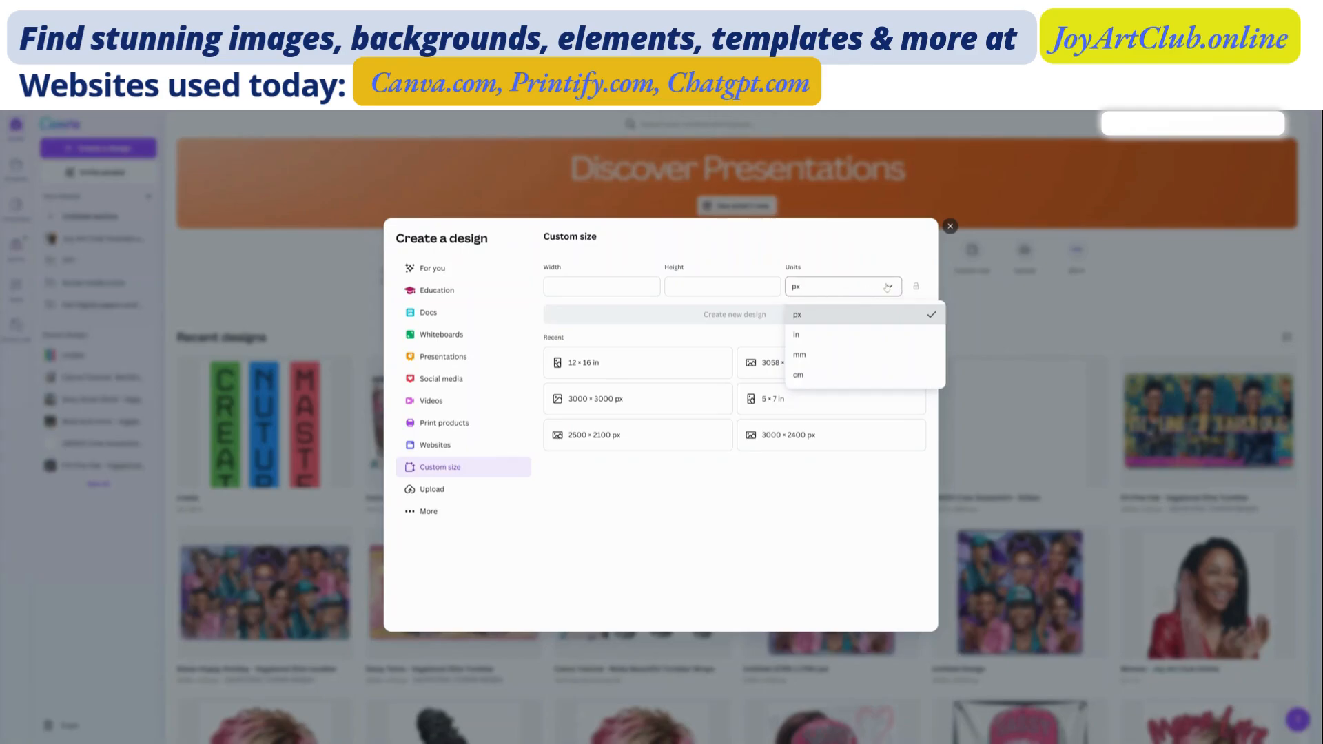
{"action": "left_click", "coordinate": [803, 337]}
{"action": "left_click", "coordinate": [607, 287]}
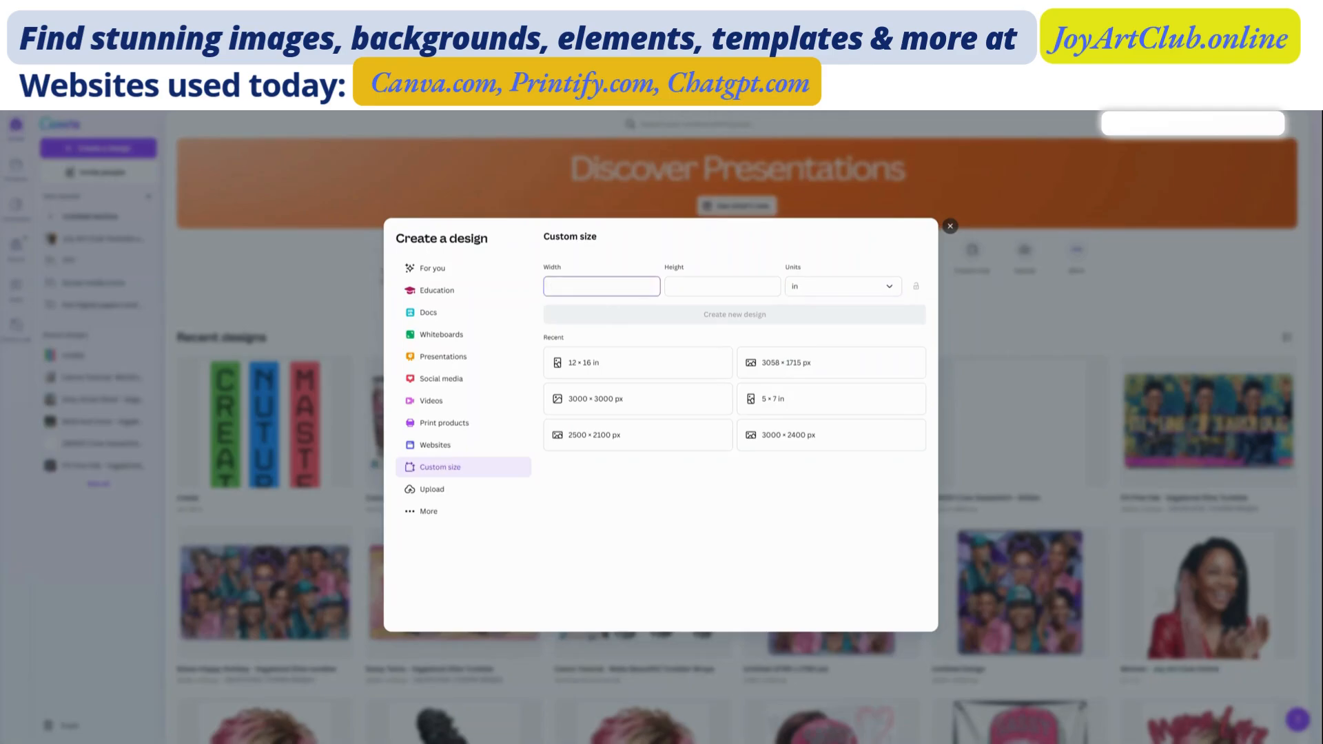
{"action": "type", "text": "12"}
{"action": "key", "text": "Tab"}
{"action": "type", "text": "16"}
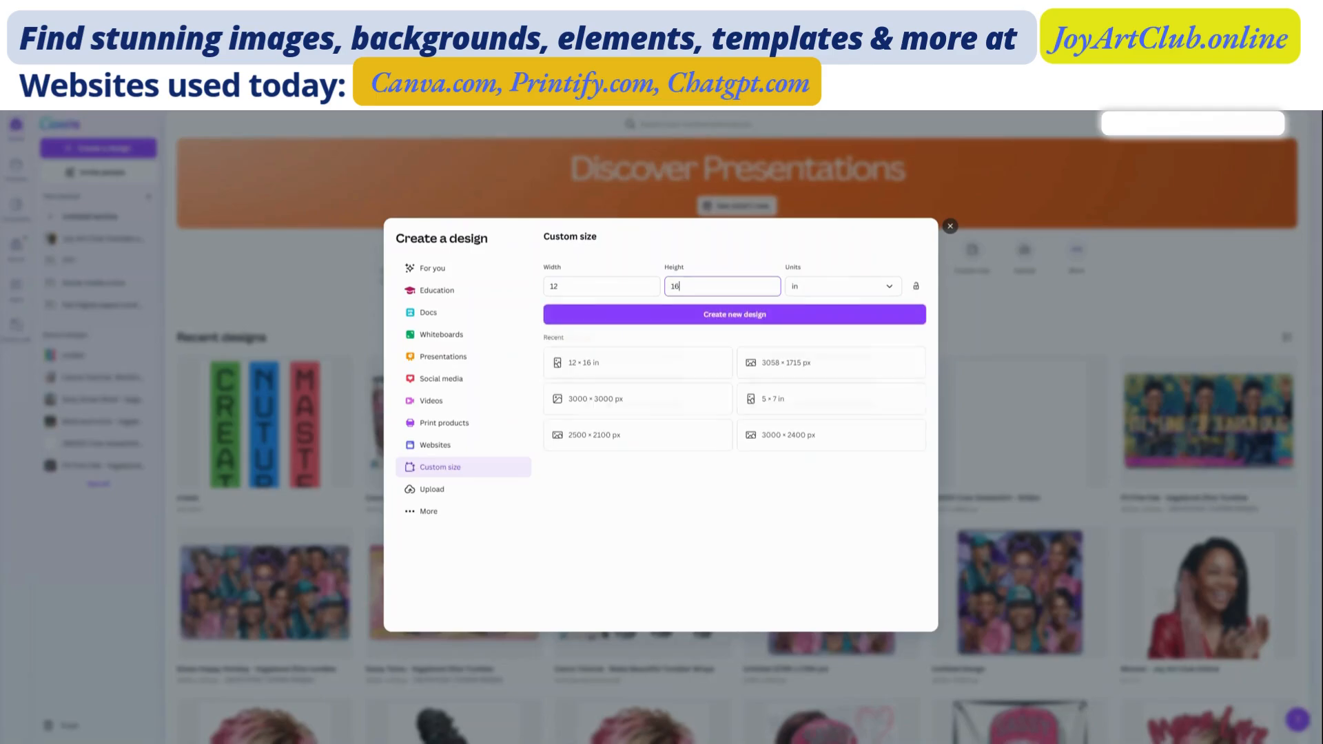
{"action": "left_click", "coordinate": [729, 315]}
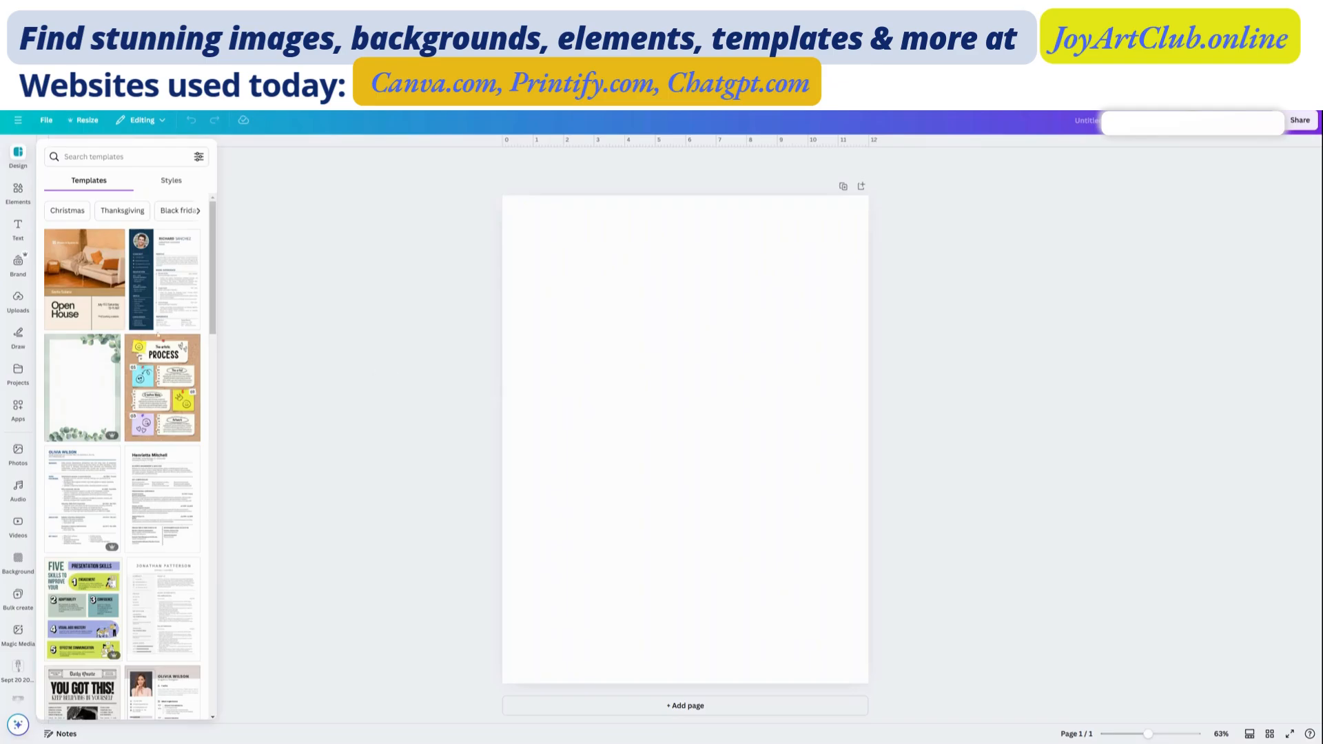
Step: Add a default heading to the page and delete it again
{"action": "left_click", "coordinate": [17, 229]}
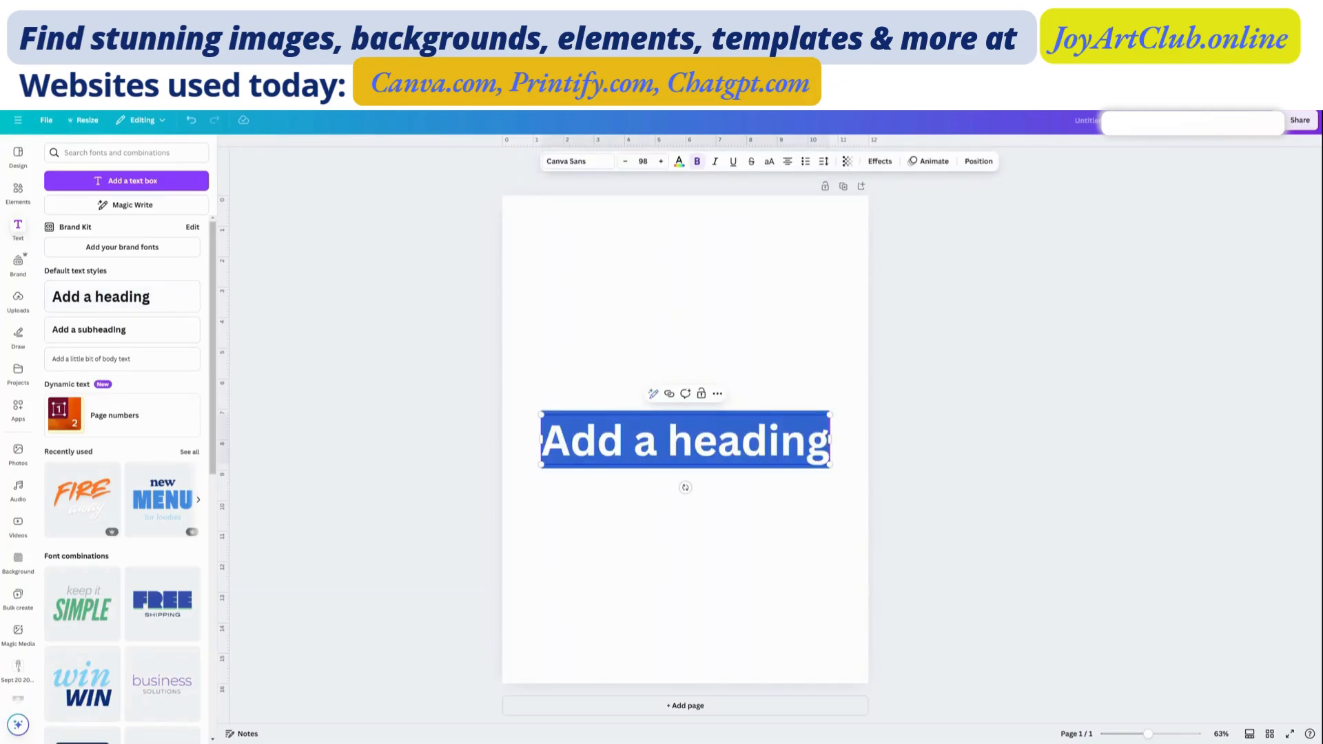
{"action": "left_click", "coordinate": [718, 394]}
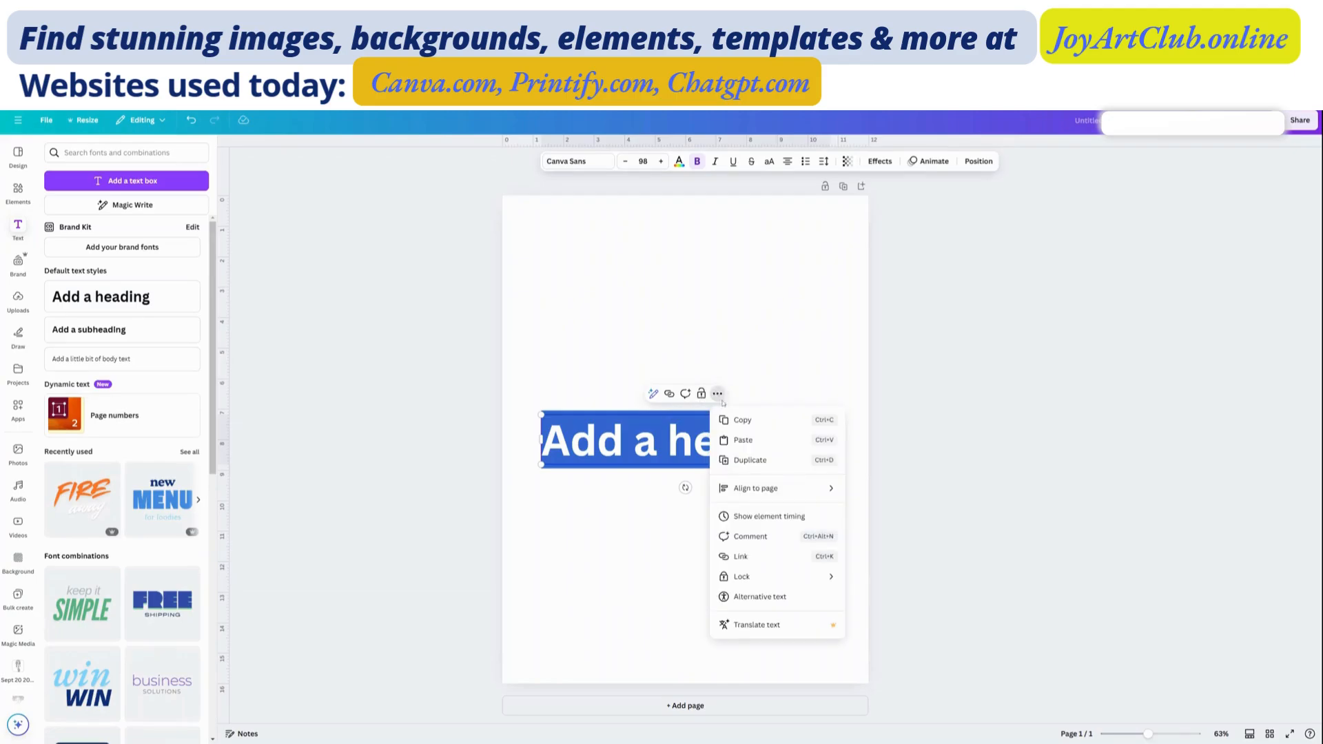
{"action": "left_click", "coordinate": [735, 375]}
{"action": "left_click", "coordinate": [724, 438]}
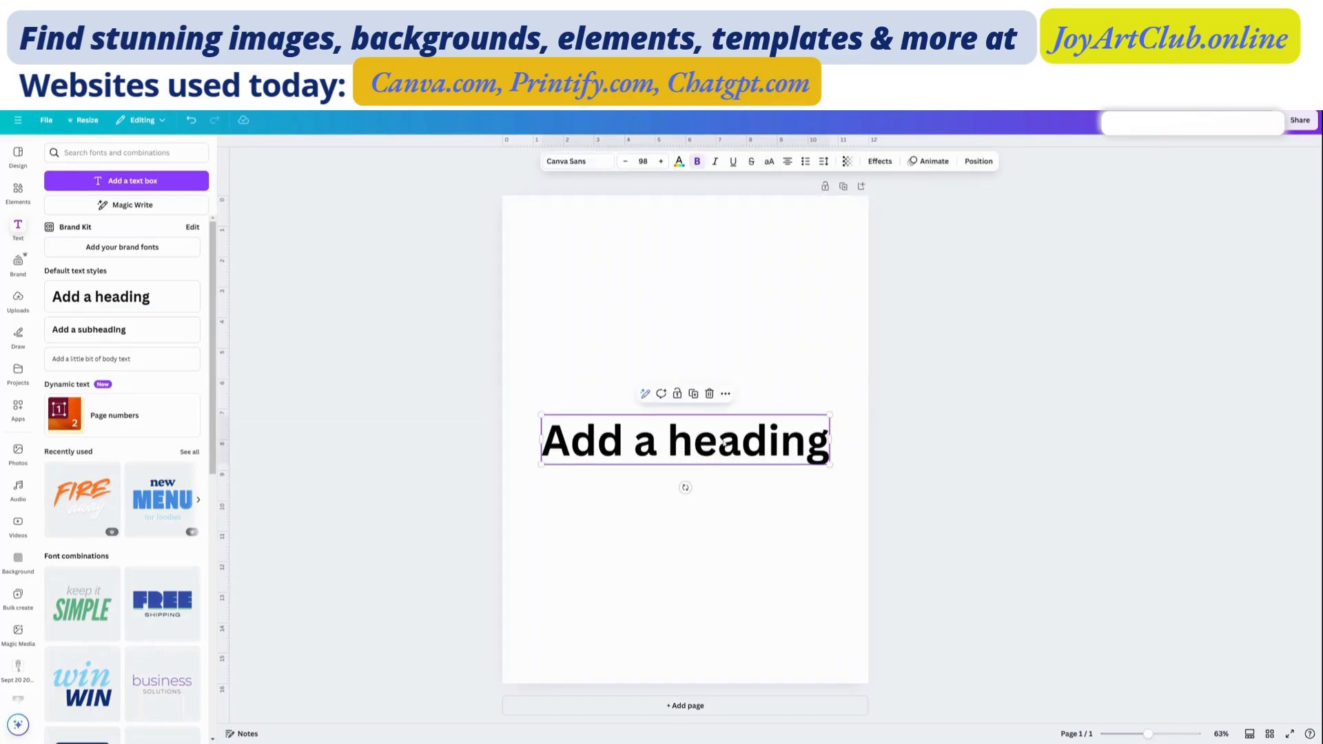
{"action": "key", "text": "Delete"}
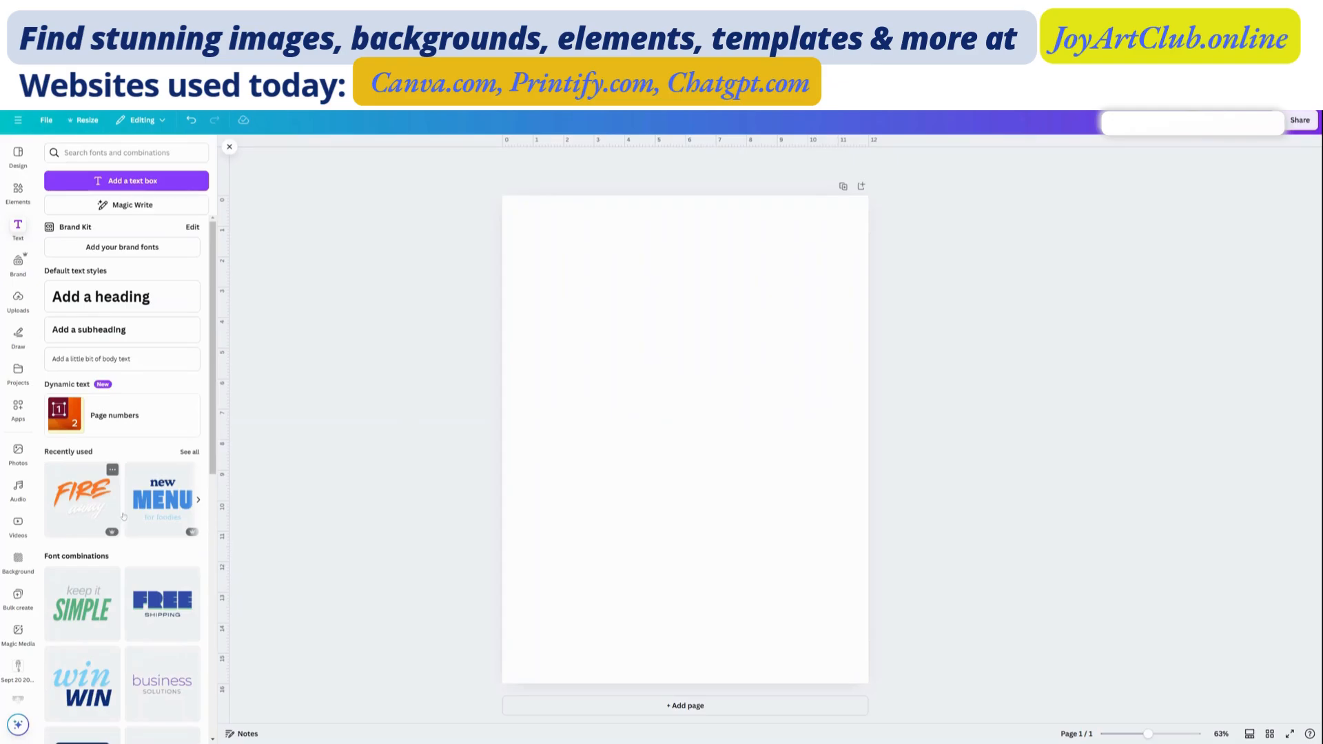
Step: Browse the font combinations and add the recently used "FIRE away" text design to the page
{"action": "scroll", "coordinate": [115, 521], "scroll_direction": "down", "scroll_amount": 2}
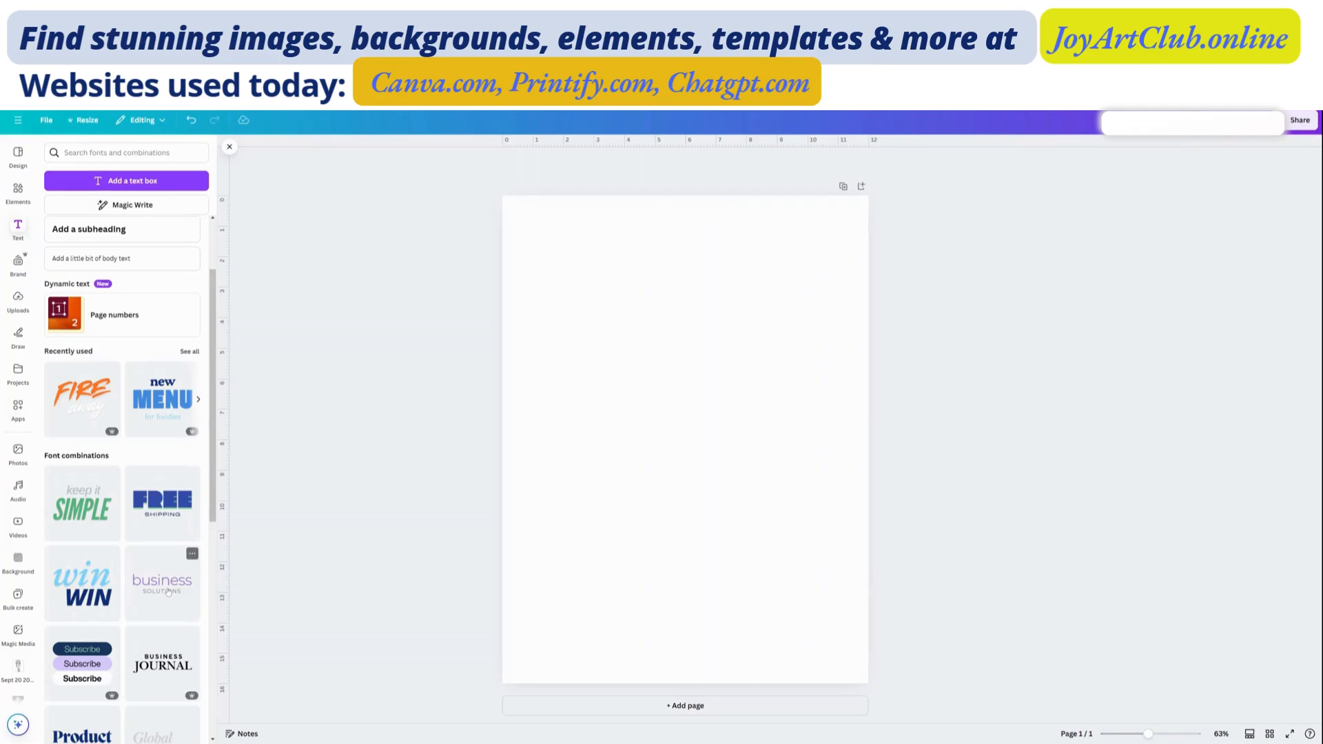
{"action": "scroll", "coordinate": [168, 592], "scroll_direction": "down", "scroll_amount": 3}
{"action": "scroll", "coordinate": [60, 550], "scroll_direction": "up", "scroll_amount": 5}
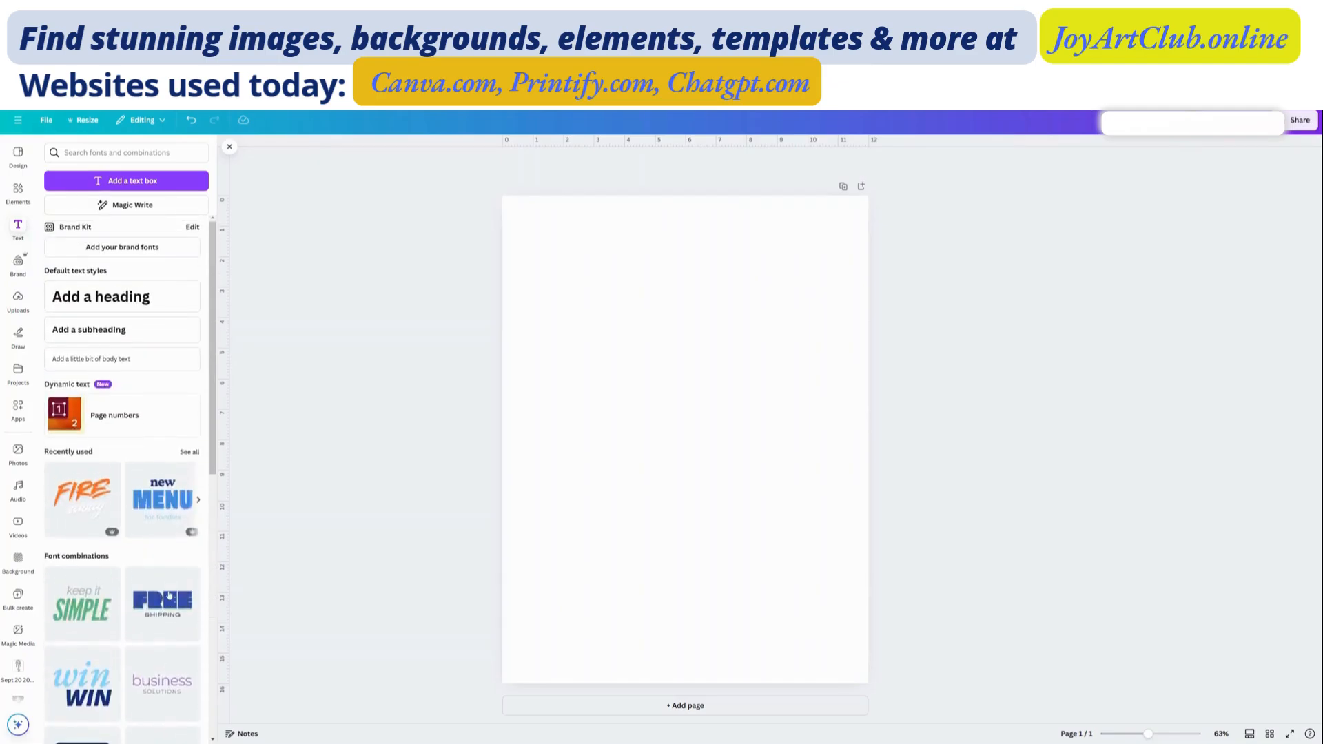
{"action": "left_click", "coordinate": [88, 504]}
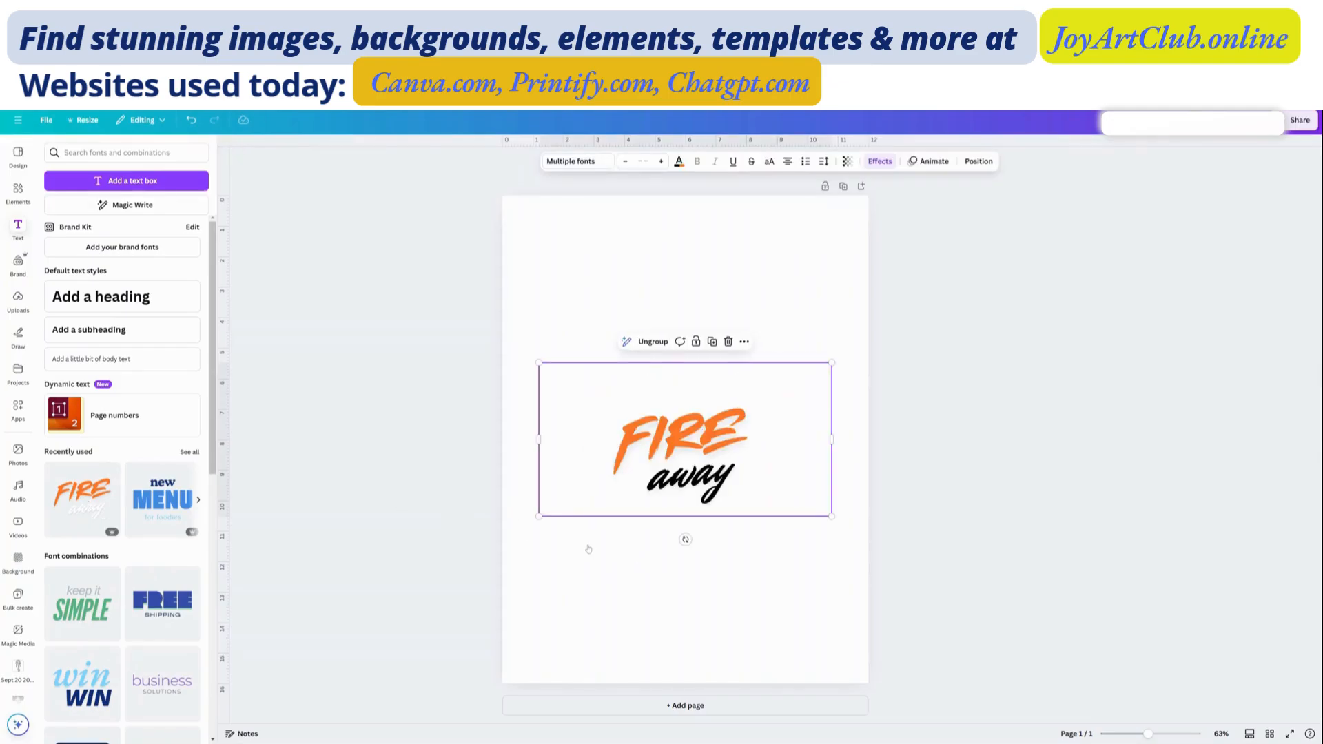
Step: Narrow the "FIRE away" group's frame from both sides and move it to the upper half of the page
{"action": "left_click_drag", "start_coordinate": [538, 439], "coordinate": [658, 453]}
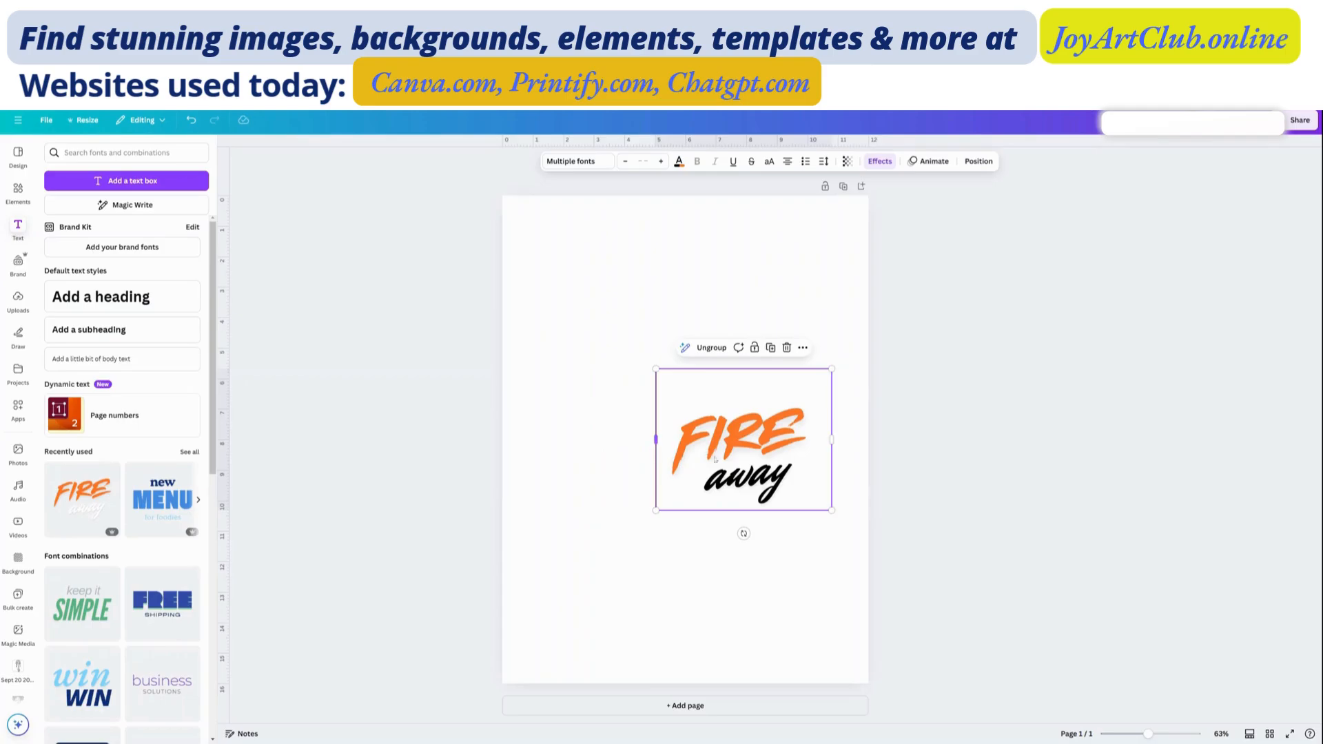
{"action": "left_click_drag", "start_coordinate": [831, 440], "coordinate": [805, 441]}
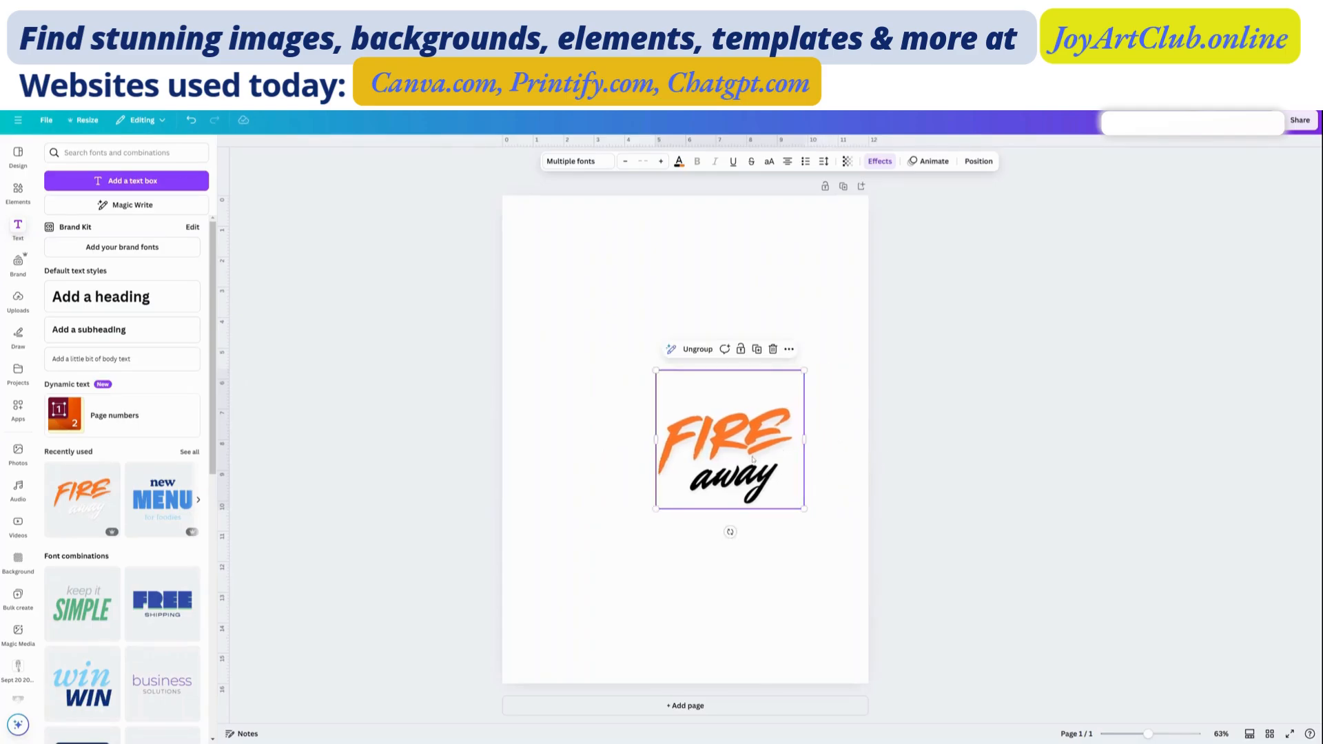
{"action": "left_click_drag", "start_coordinate": [716, 418], "coordinate": [674, 356]}
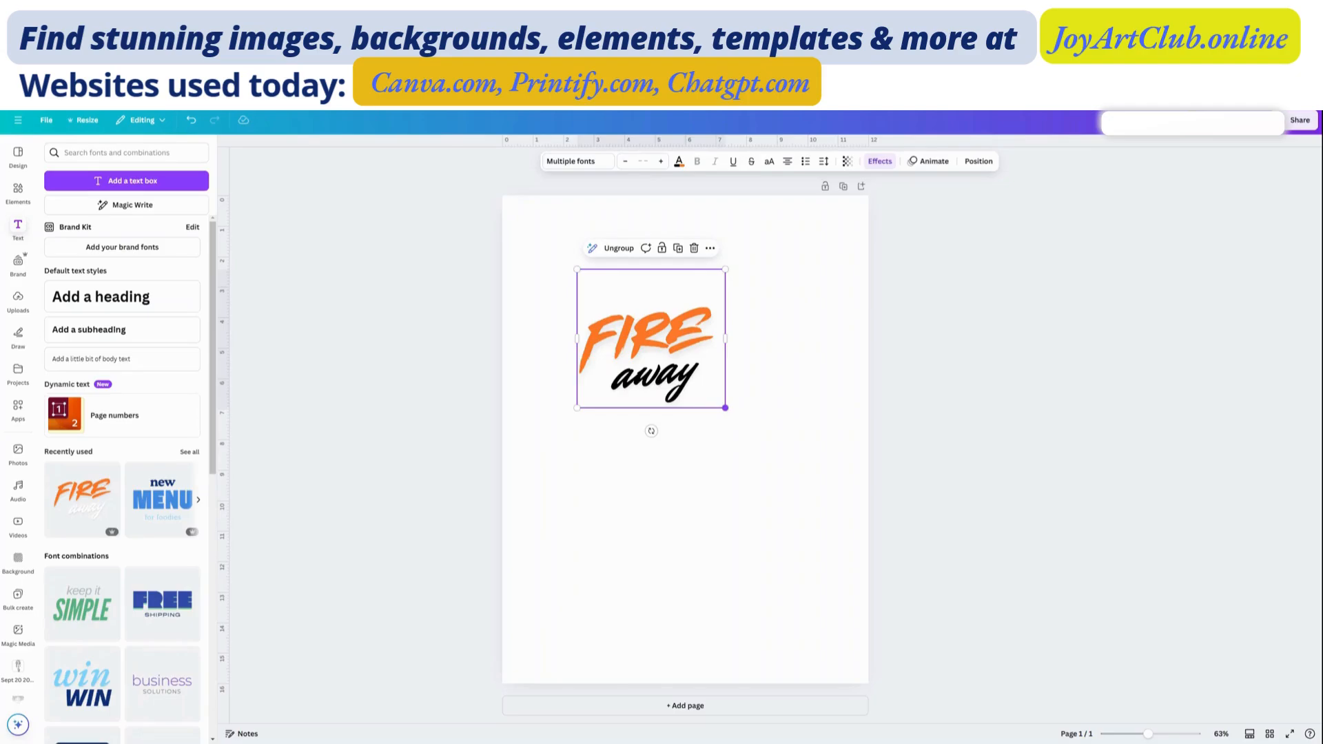
Step: Enlarge the "FIRE away" group to nearly the page width and position it in the upper half of the page
{"action": "left_click_drag", "start_coordinate": [771, 430], "coordinate": [990, 590]}
{"action": "left_click_drag", "start_coordinate": [735, 507], "coordinate": [654, 437]}
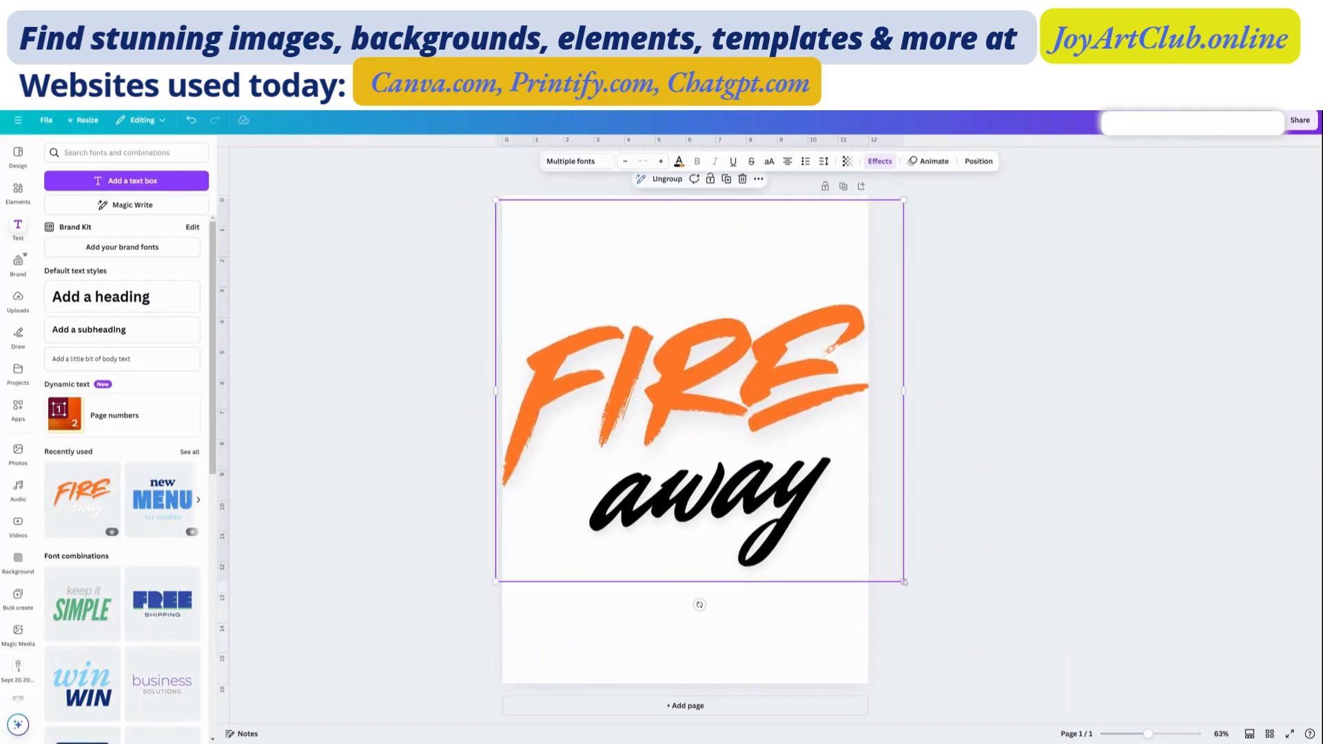
{"action": "left_click_drag", "start_coordinate": [902, 581], "coordinate": [852, 534]}
{"action": "left_click_drag", "start_coordinate": [755, 460], "coordinate": [774, 411]}
{"action": "left_click", "coordinate": [981, 429]}
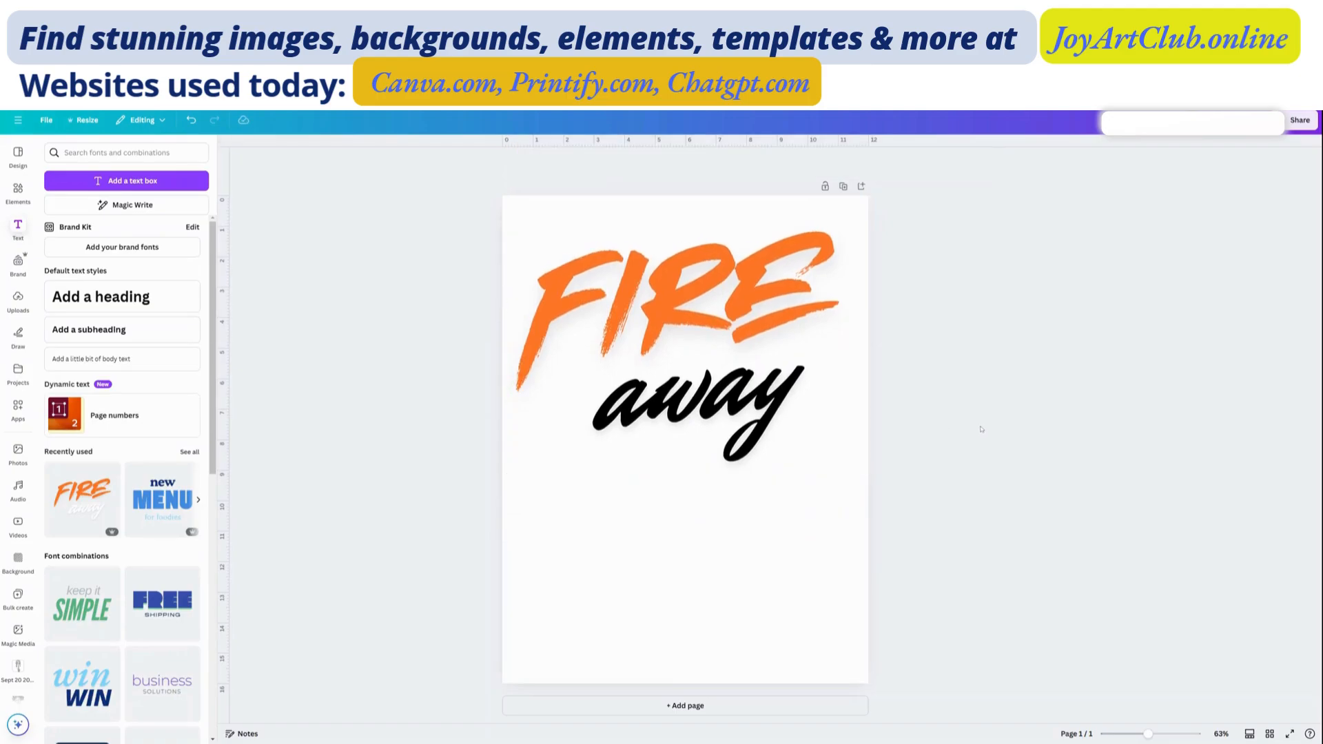
{"action": "left_click", "coordinate": [669, 327]}
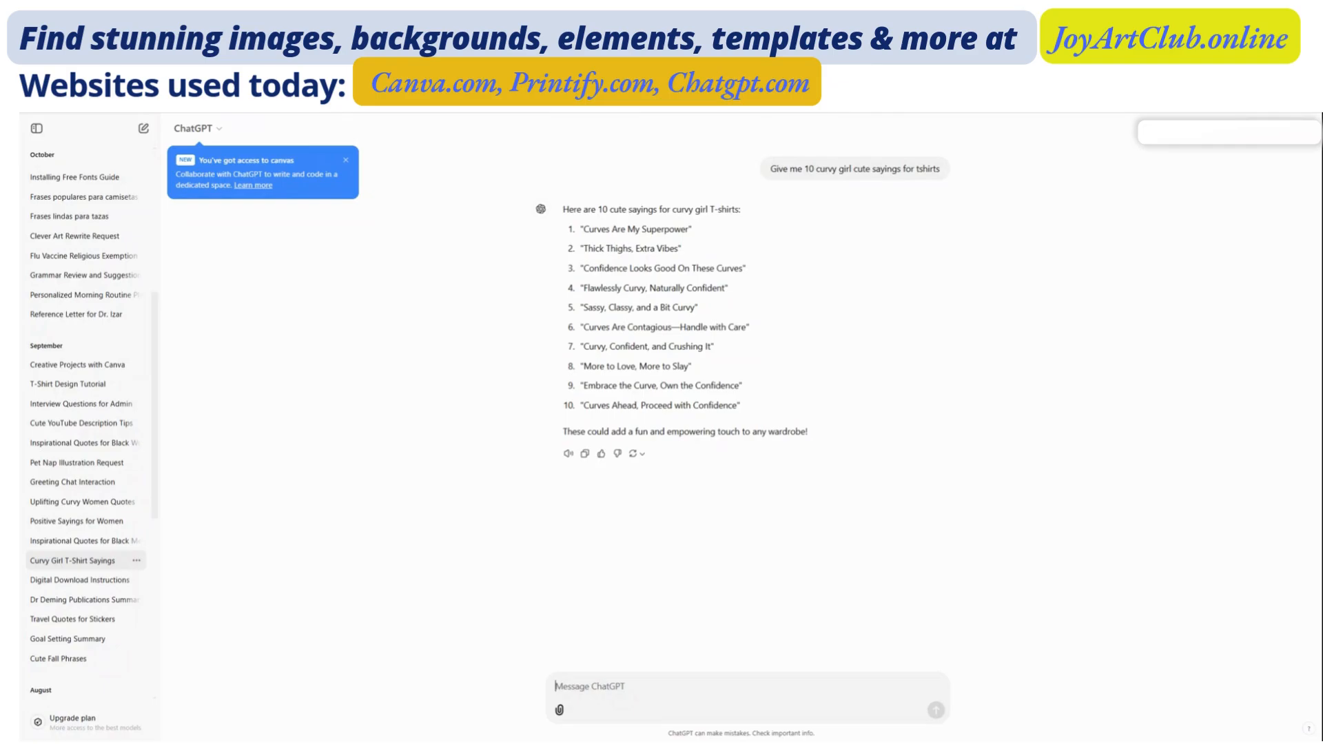
{"action": "type", "text": "type"}
{"action": "key", "text": "BackSpace"}
{"action": "key", "text": "BackSpace"}
{"action": "key", "text": "BackSpace"}
Step: Copy the first six curvy girl T-shirt sayings from ChatGPT, switch to Canva and paste them into the page notes
{"action": "left_click_drag", "start_coordinate": [583, 228], "coordinate": [689, 229]}
{"action": "left_click_drag", "start_coordinate": [583, 249], "coordinate": [678, 248]}
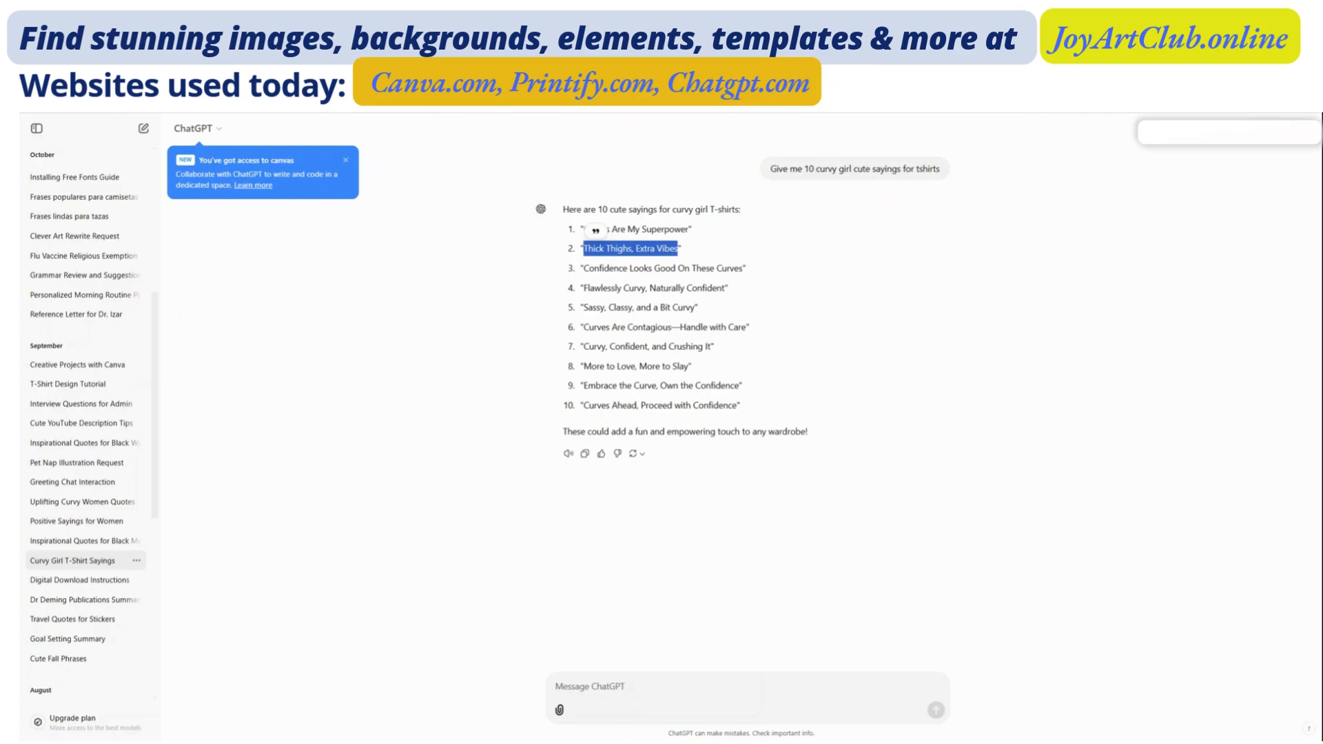
{"action": "left_click_drag", "start_coordinate": [743, 328], "coordinate": [583, 228]}
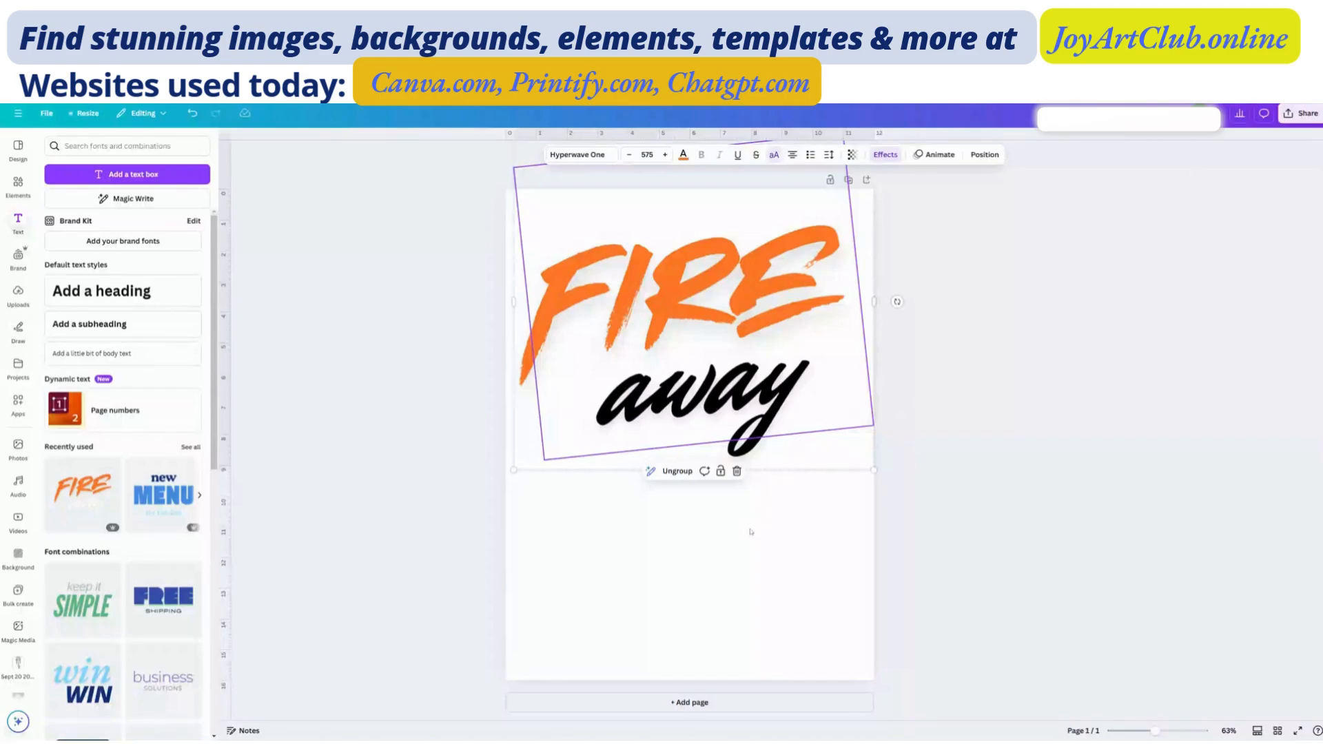
{"action": "left_click", "coordinate": [247, 731]}
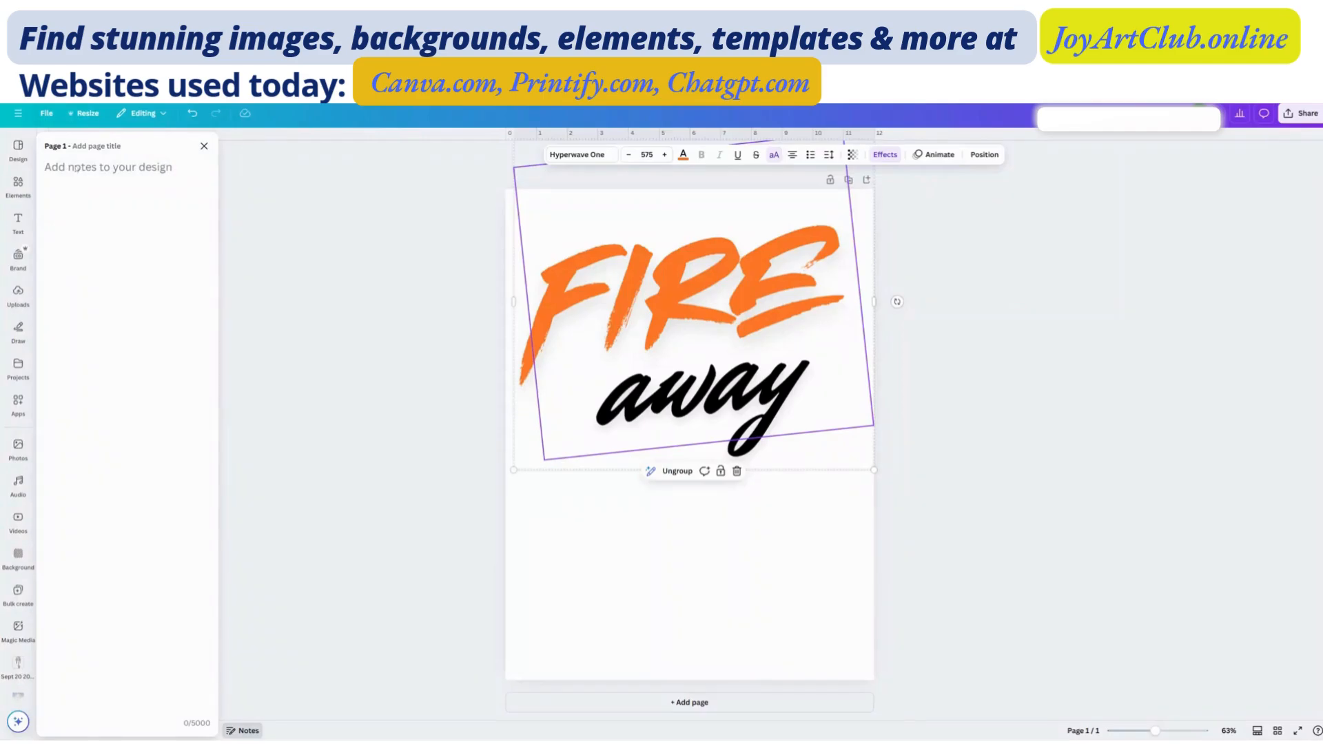
{"action": "key", "text": "ctrl+v"}
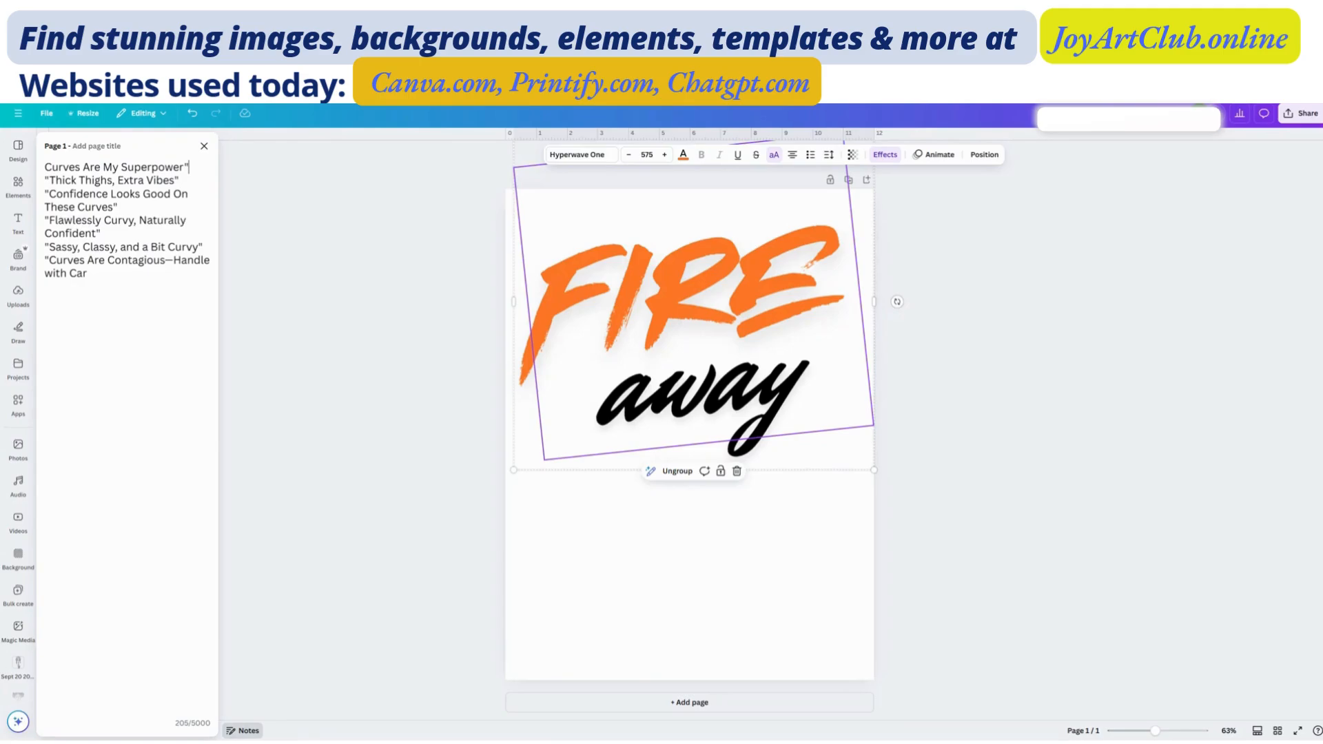
Step: Move the "FIRE away" group slightly higher on the page and ungroup it
{"action": "left_click_drag", "start_coordinate": [671, 324], "coordinate": [666, 299]}
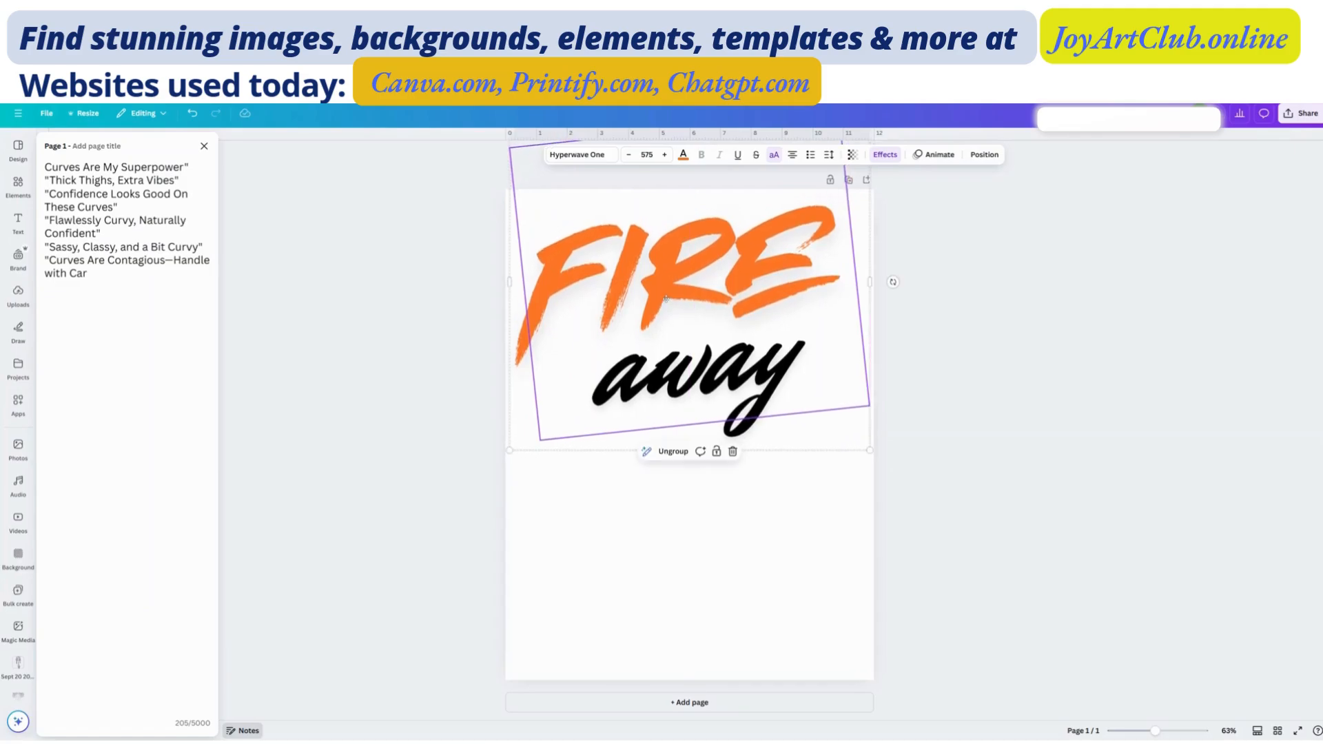
{"action": "left_click_drag", "start_coordinate": [774, 310], "coordinate": [772, 315]}
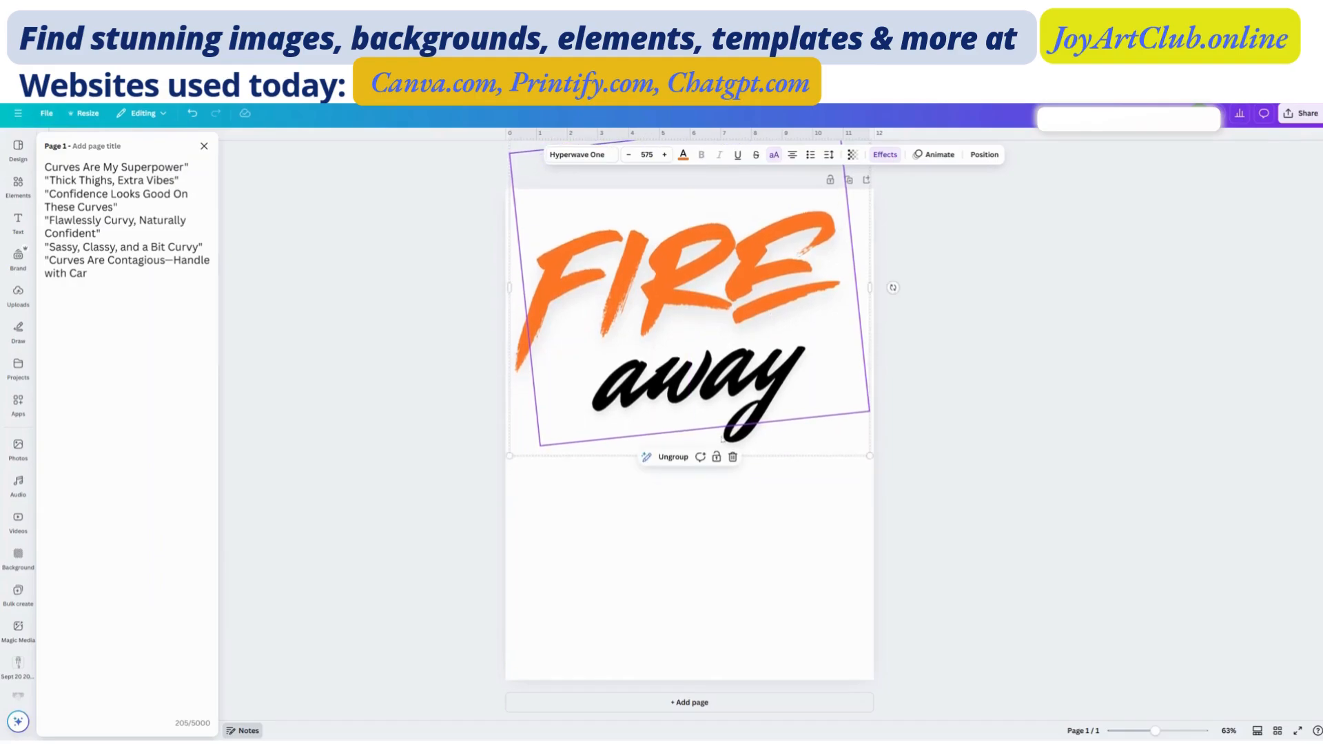
{"action": "left_click", "coordinate": [673, 459]}
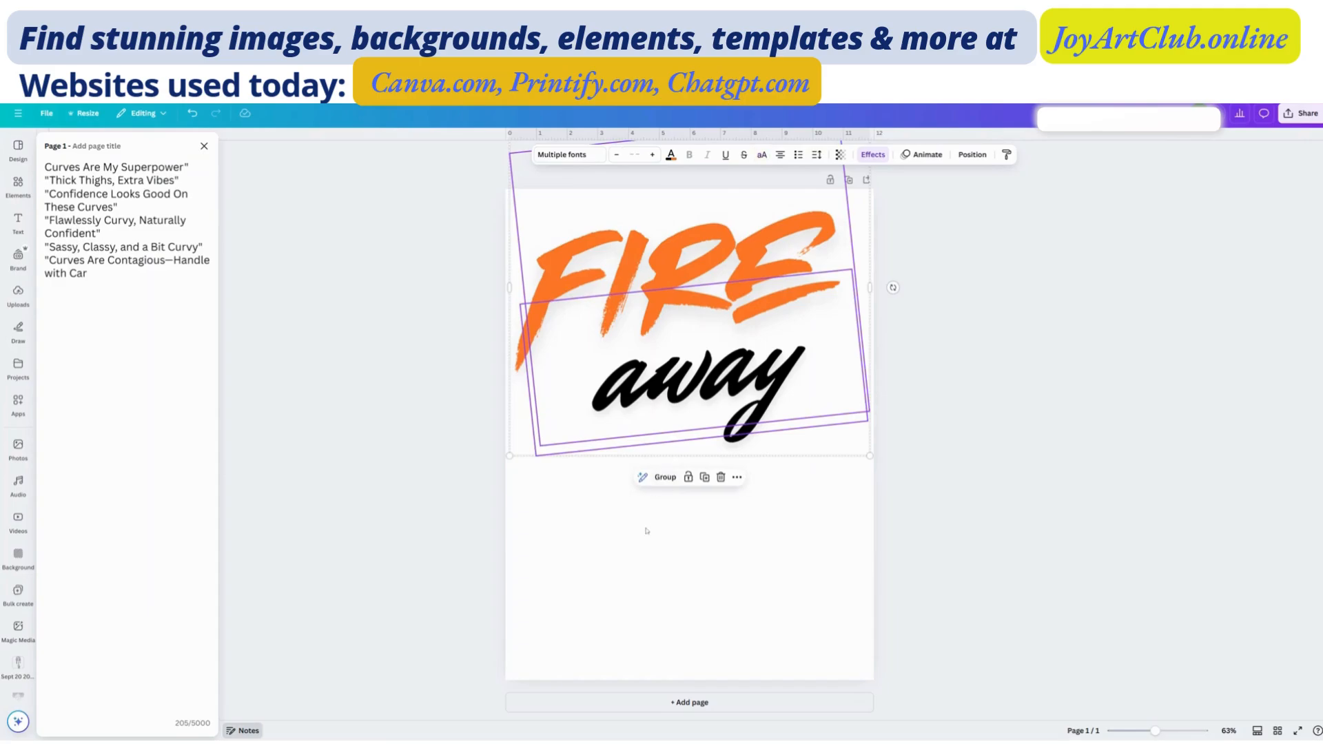
{"action": "left_click", "coordinate": [932, 433]}
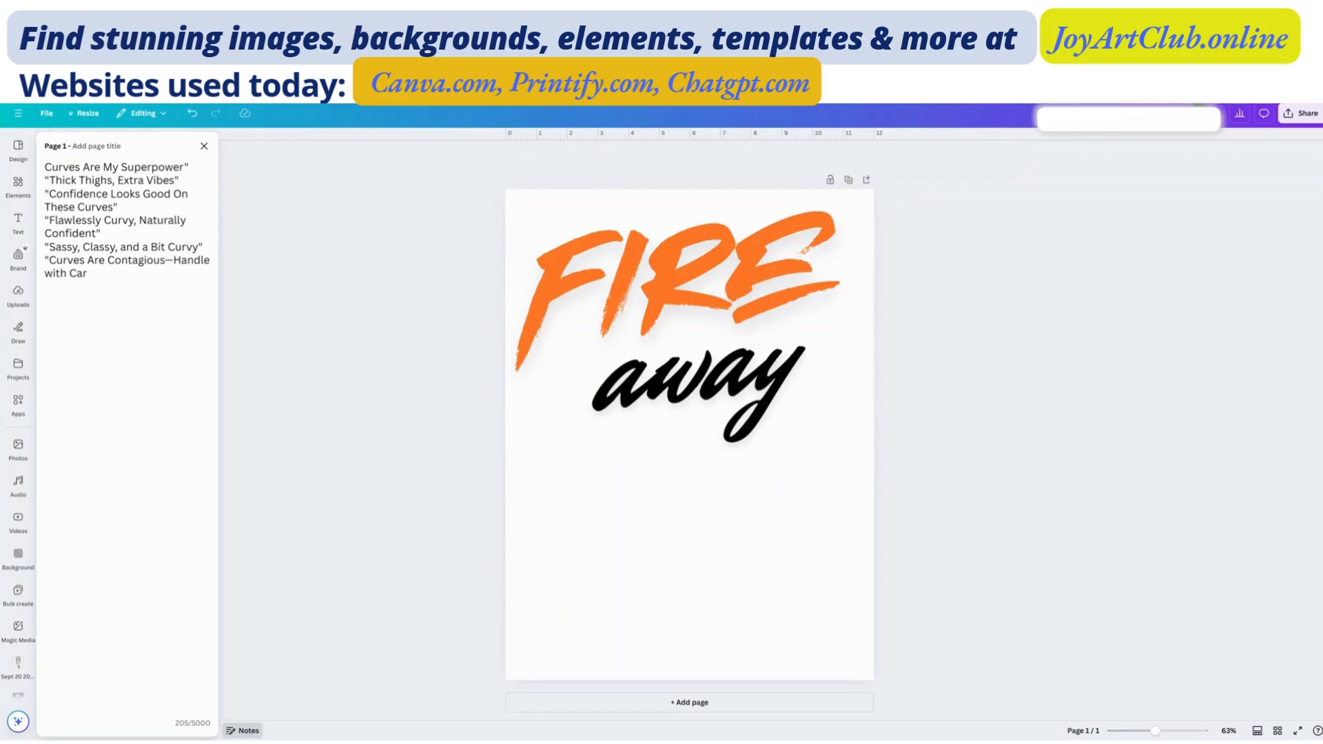
Step: Copy "Thick Thighs" from the notes and replace the orange "FIRE" text with it
{"action": "left_click_drag", "start_coordinate": [49, 180], "coordinate": [112, 181]}
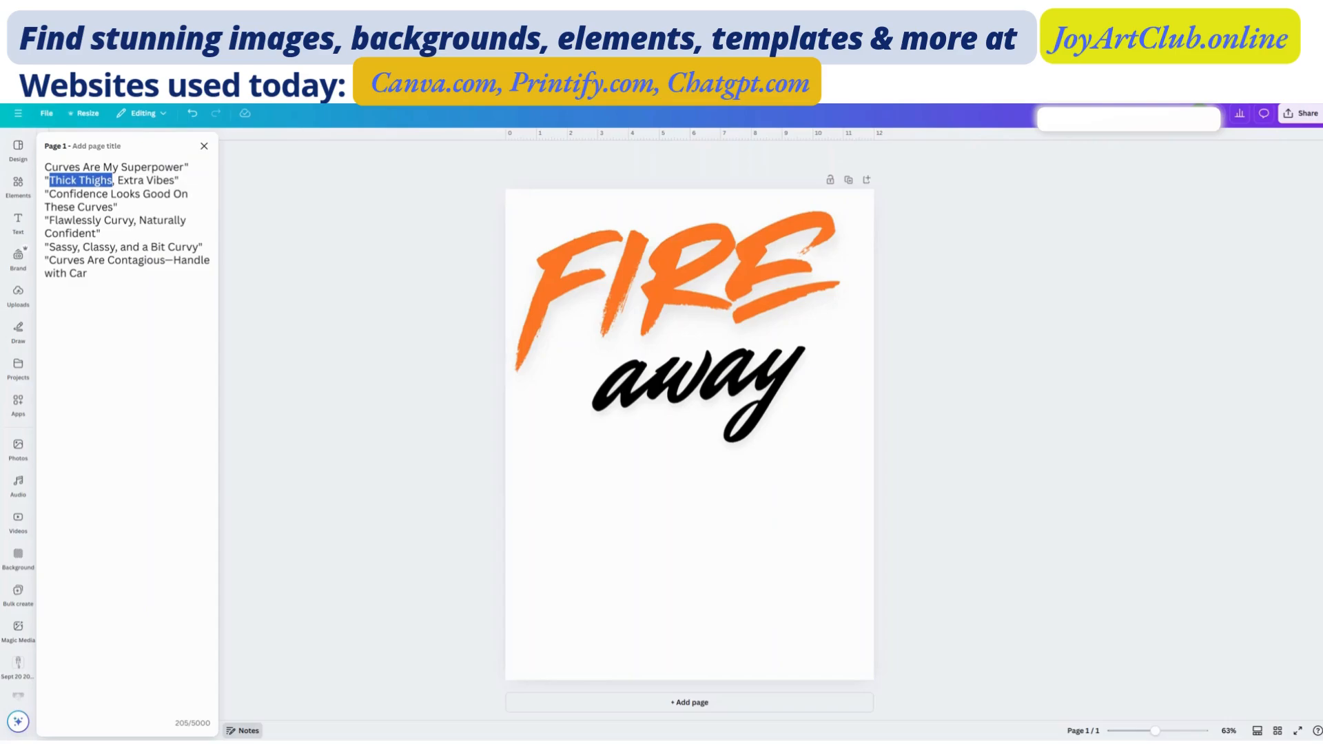
{"action": "left_click", "coordinate": [744, 293]}
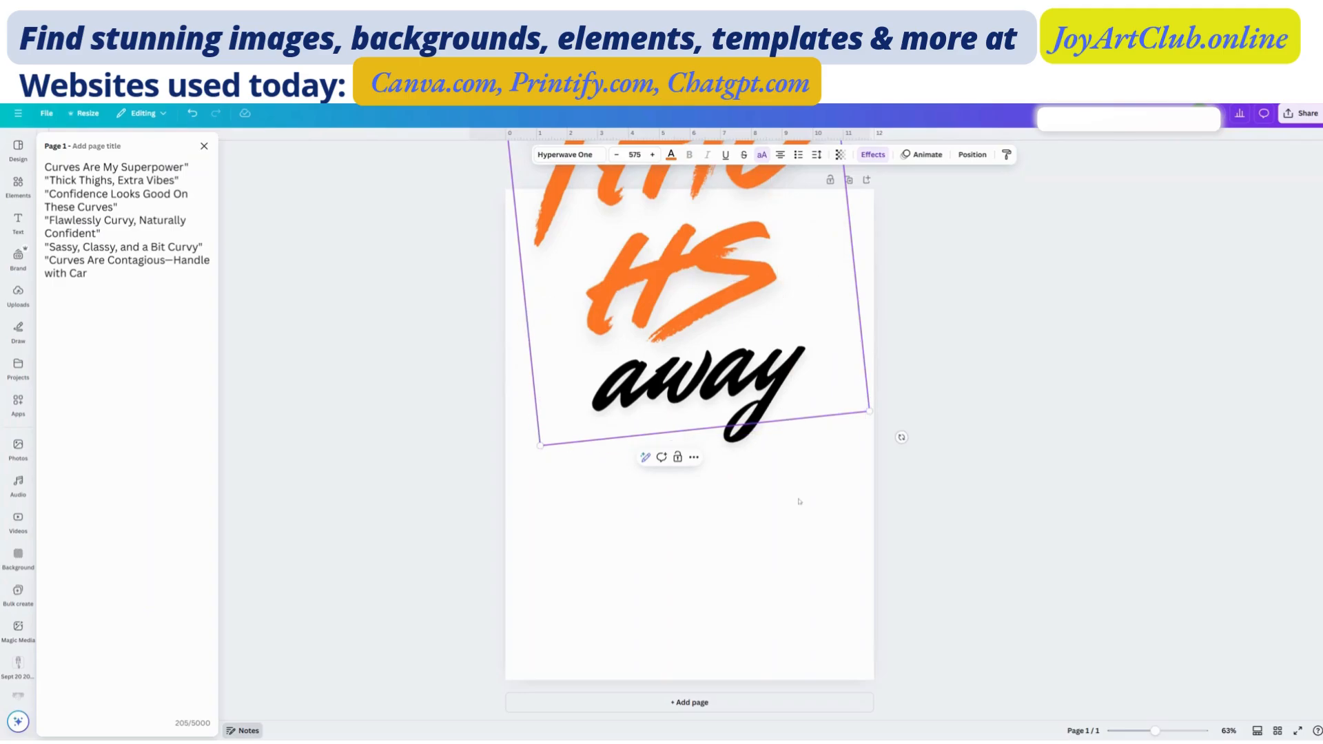
{"action": "left_click", "coordinate": [786, 429]}
{"action": "left_click", "coordinate": [761, 374]}
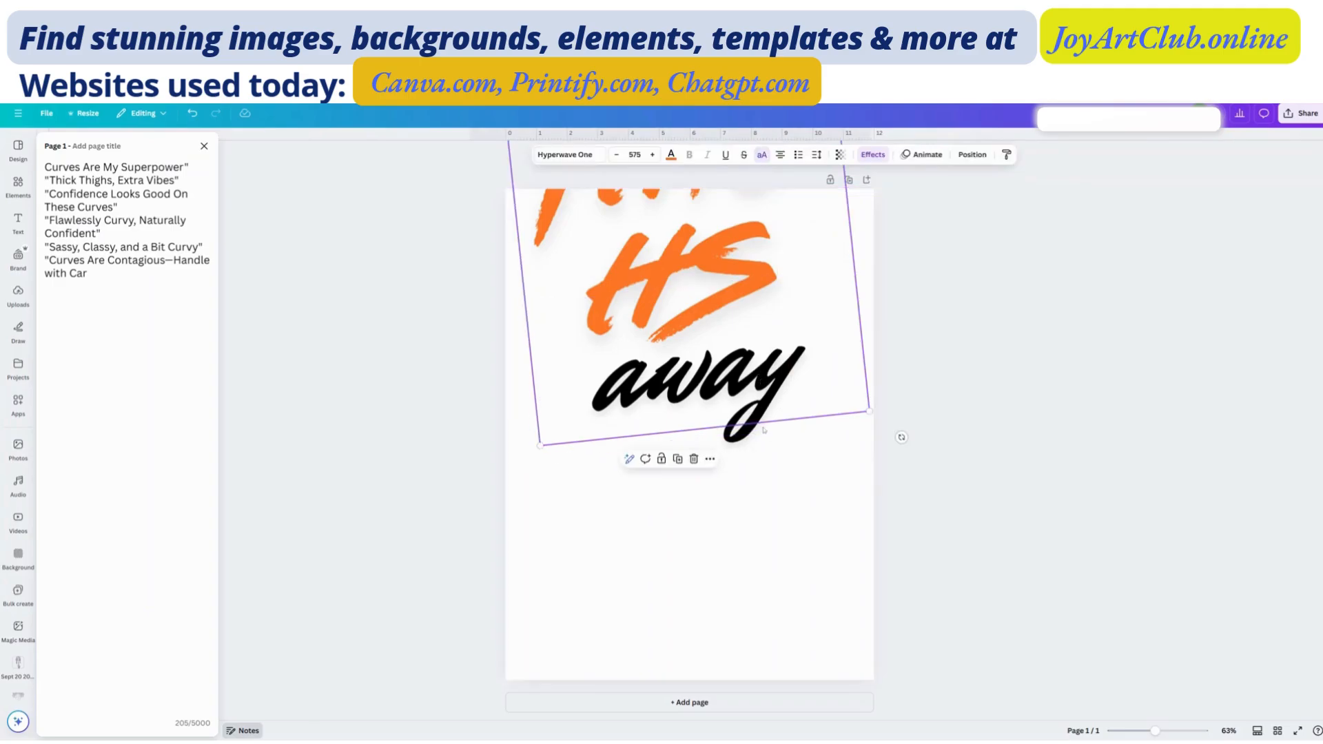
Step: Move "away" to the lower part of the page and shift the orange "THICK THIGHS" text down above it
{"action": "left_click_drag", "start_coordinate": [764, 430], "coordinate": [772, 617]}
{"action": "left_click", "coordinate": [758, 231]}
{"action": "left_click_drag", "start_coordinate": [758, 231], "coordinate": [764, 404]}
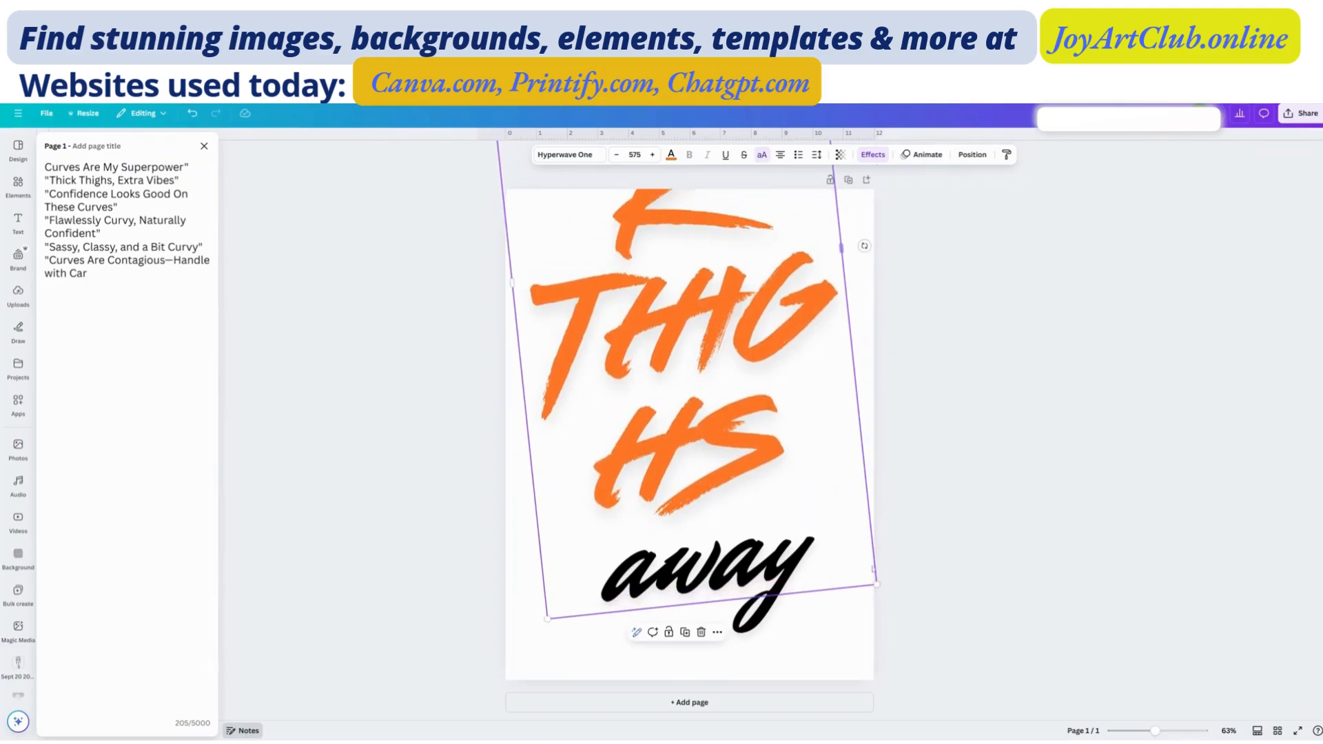
Step: Shrink the "THICK THIGHS" text to font size 254 and widen its box to fit each word on one line near the page's top
{"action": "left_click_drag", "start_coordinate": [876, 584], "coordinate": [729, 348]}
{"action": "left_click_drag", "start_coordinate": [663, 265], "coordinate": [681, 421]}
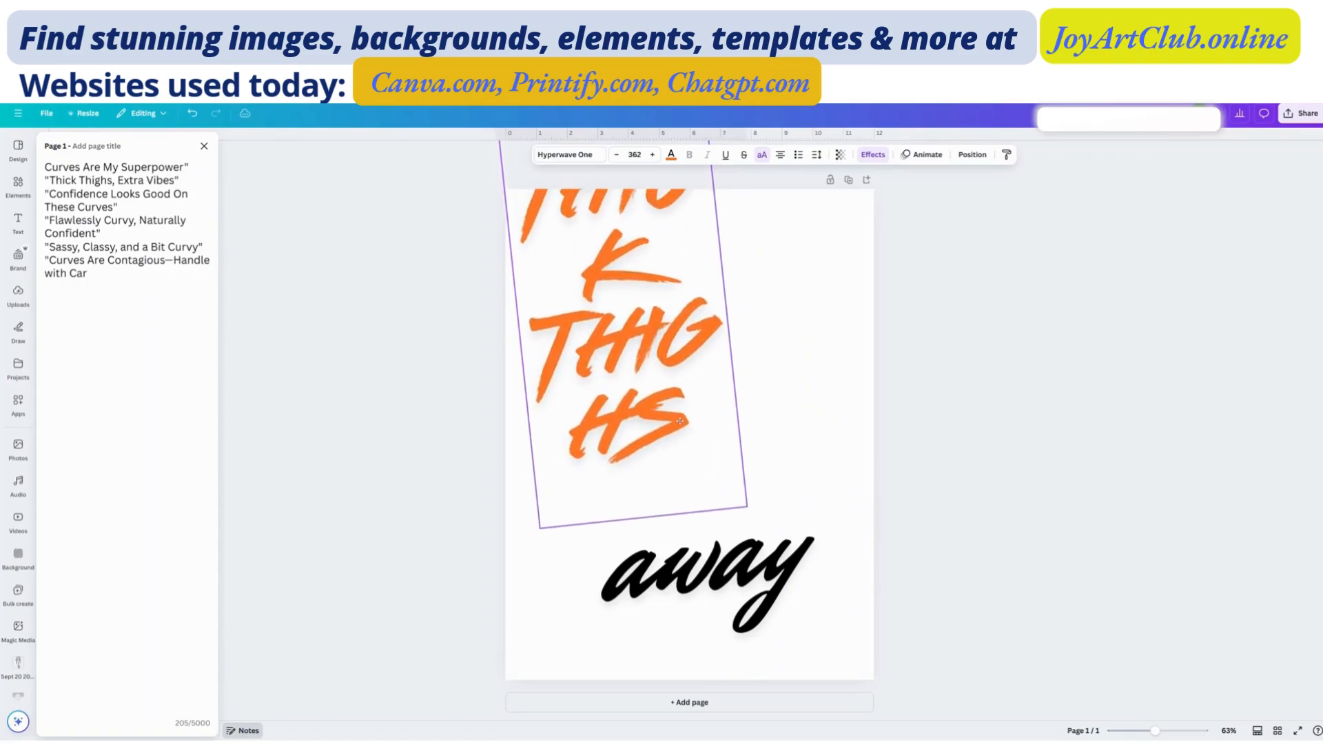
{"action": "left_click_drag", "start_coordinate": [746, 507], "coordinate": [682, 381]}
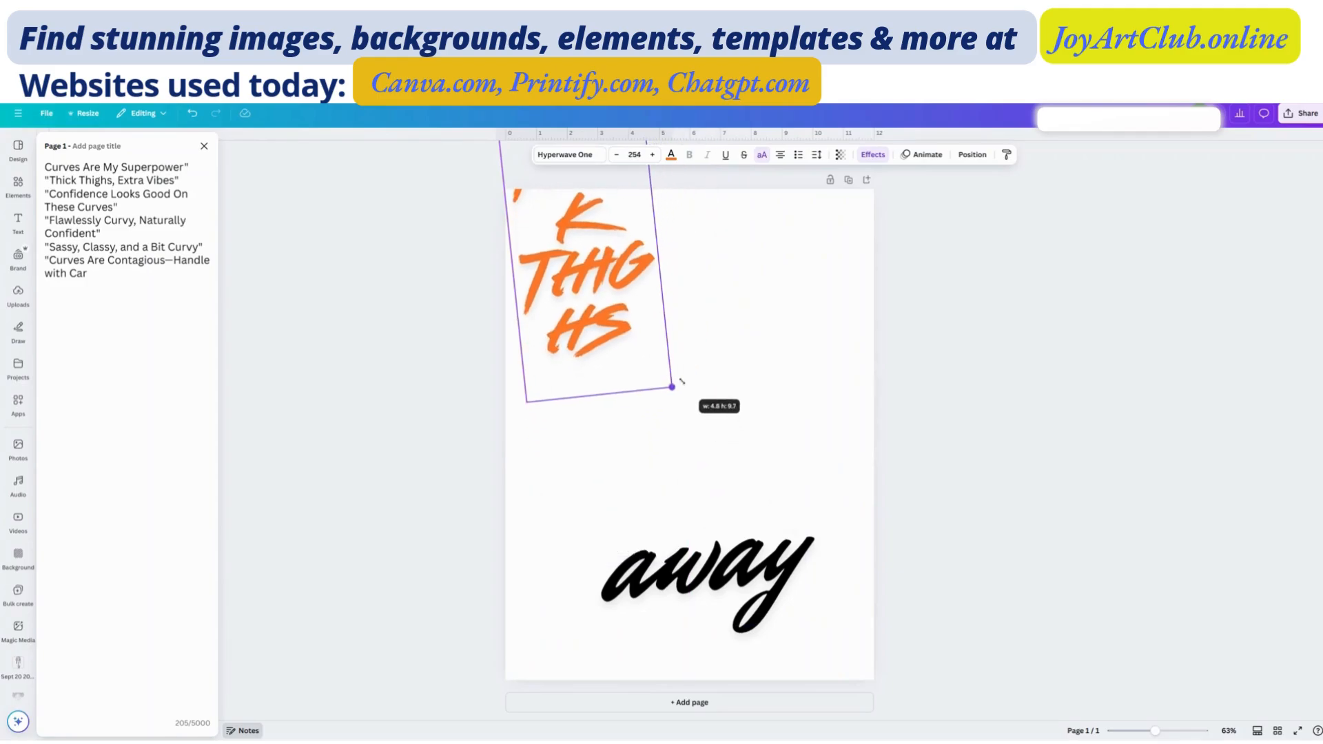
{"action": "left_click_drag", "start_coordinate": [644, 314], "coordinate": [654, 411]}
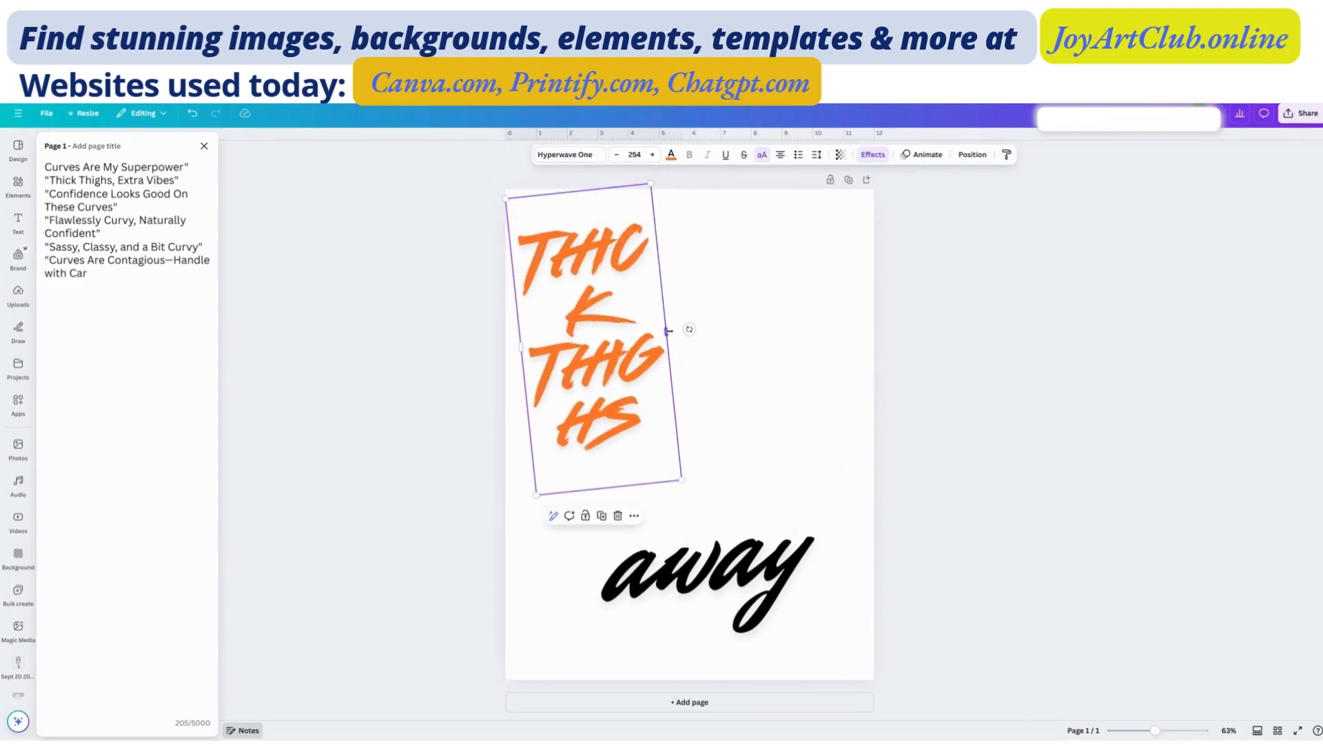
{"action": "left_click_drag", "start_coordinate": [668, 331], "coordinate": [821, 335]}
{"action": "left_click_drag", "start_coordinate": [716, 381], "coordinate": [709, 300]}
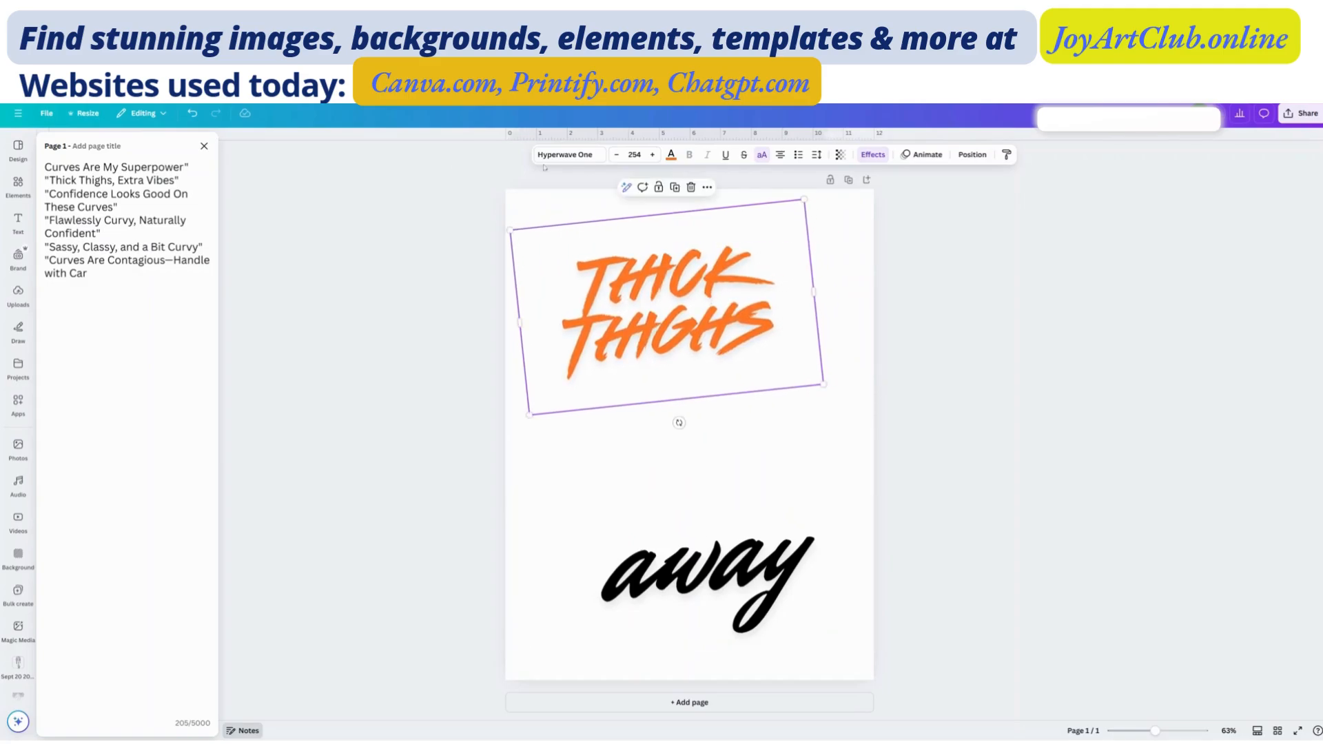
Step: Increase the font size of the orange "THICK THIGHS" text to 267
{"action": "left_click", "coordinate": [653, 154]}
{"action": "left_click", "coordinate": [653, 155]}
{"action": "left_click", "coordinate": [653, 155]}
{"action": "left_click", "coordinate": [653, 154]}
{"action": "left_click", "coordinate": [653, 155]}
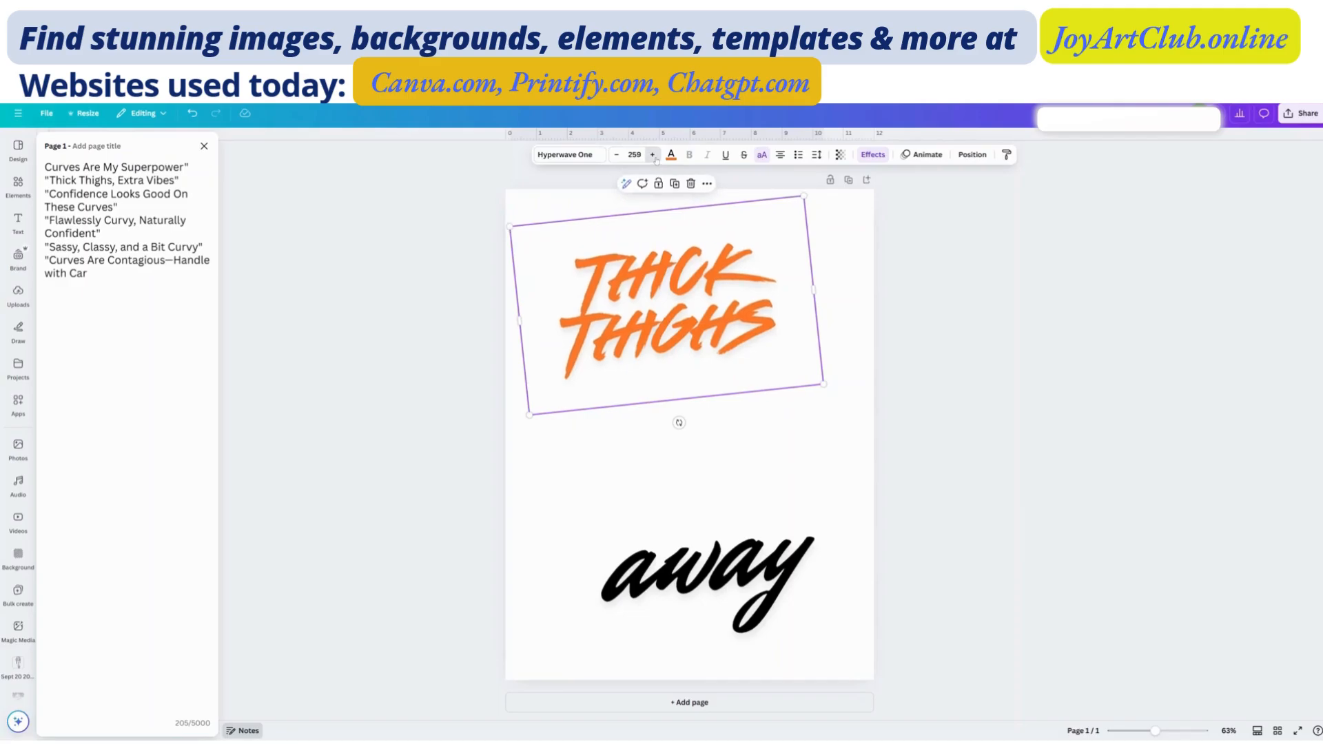
{"action": "left_click", "coordinate": [653, 155]}
{"action": "left_click", "coordinate": [652, 155]}
{"action": "left_click", "coordinate": [653, 155]}
{"action": "left_click", "coordinate": [653, 155]}
{"action": "left_click", "coordinate": [653, 155]}
{"action": "left_click", "coordinate": [652, 155]}
{"action": "left_click", "coordinate": [653, 155]}
{"action": "left_click", "coordinate": [653, 156]}
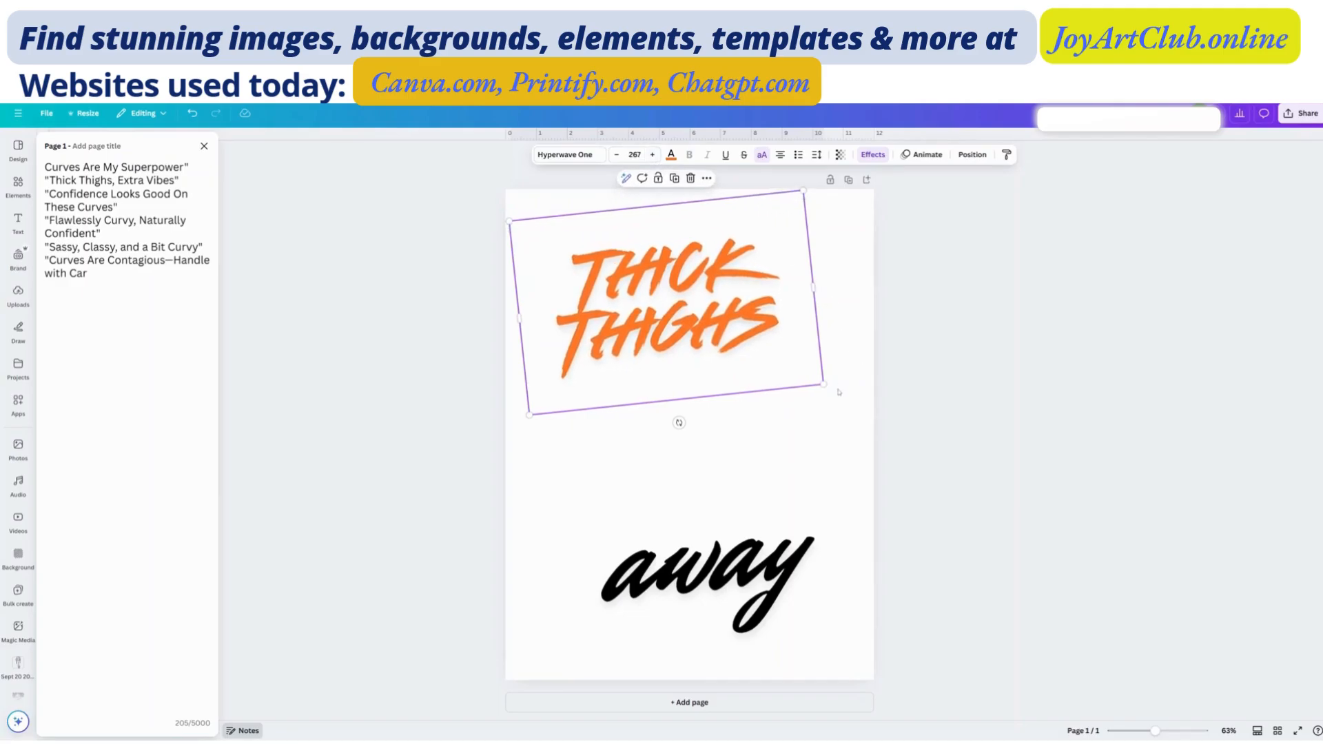
Step: Scale the "THICK THIGHS" text up to font size 400 and position it across the upper half of the page
{"action": "left_click_drag", "start_coordinate": [825, 386], "coordinate": [912, 429]}
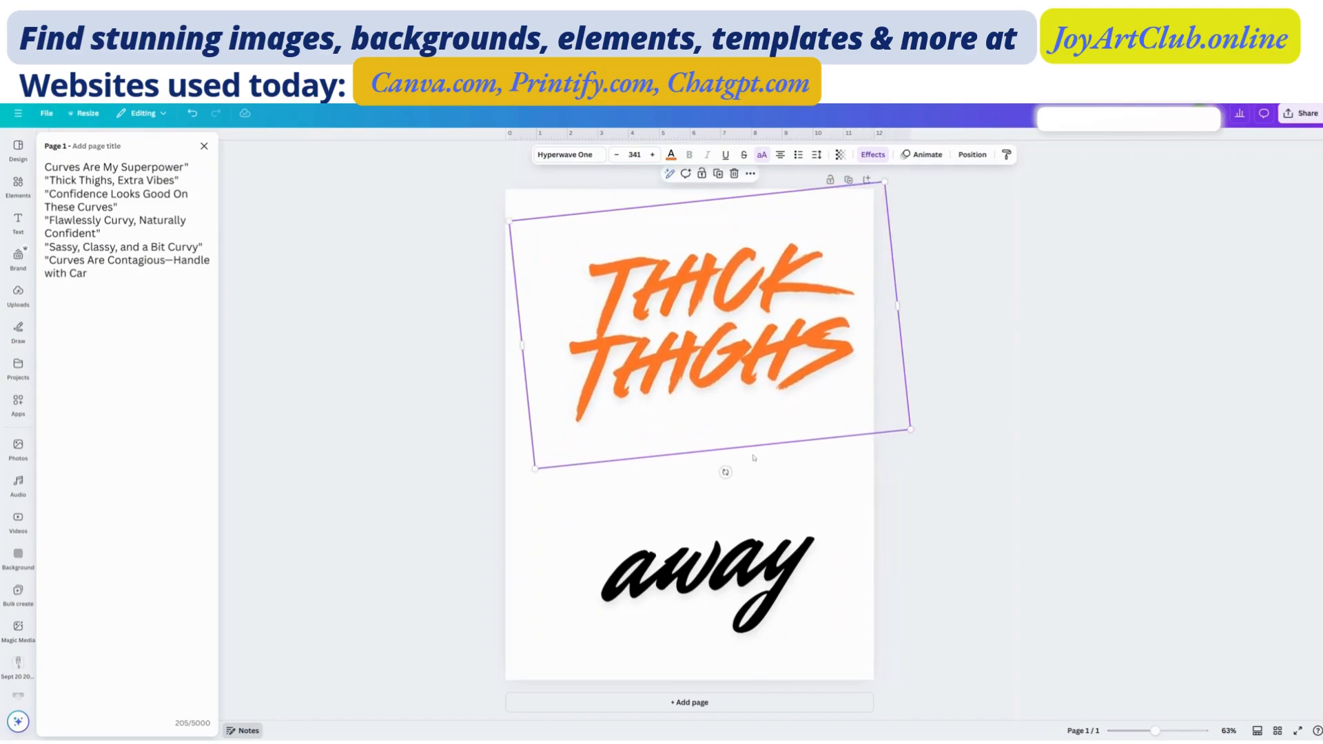
{"action": "left_click_drag", "start_coordinate": [770, 405], "coordinate": [726, 387]}
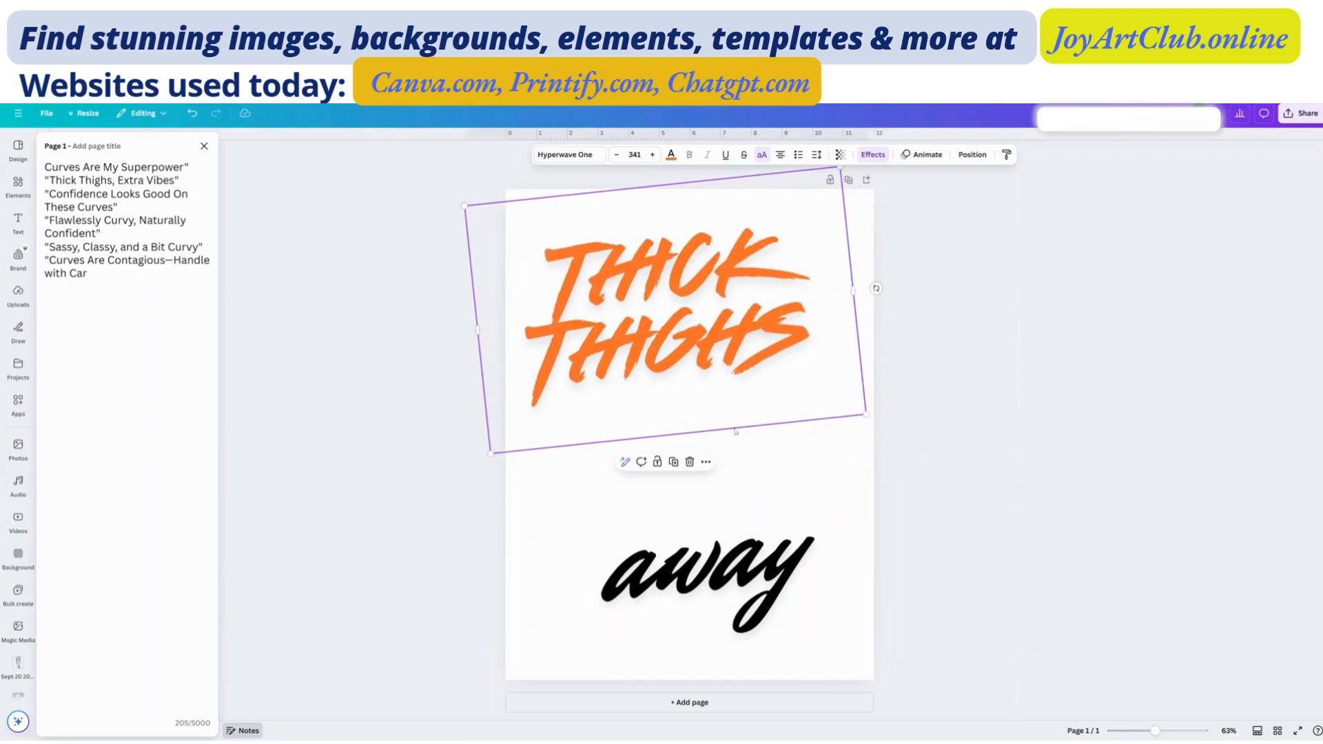
{"action": "left_click_drag", "start_coordinate": [867, 414], "coordinate": [951, 435]}
{"action": "left_click_drag", "start_coordinate": [781, 356], "coordinate": [767, 351]}
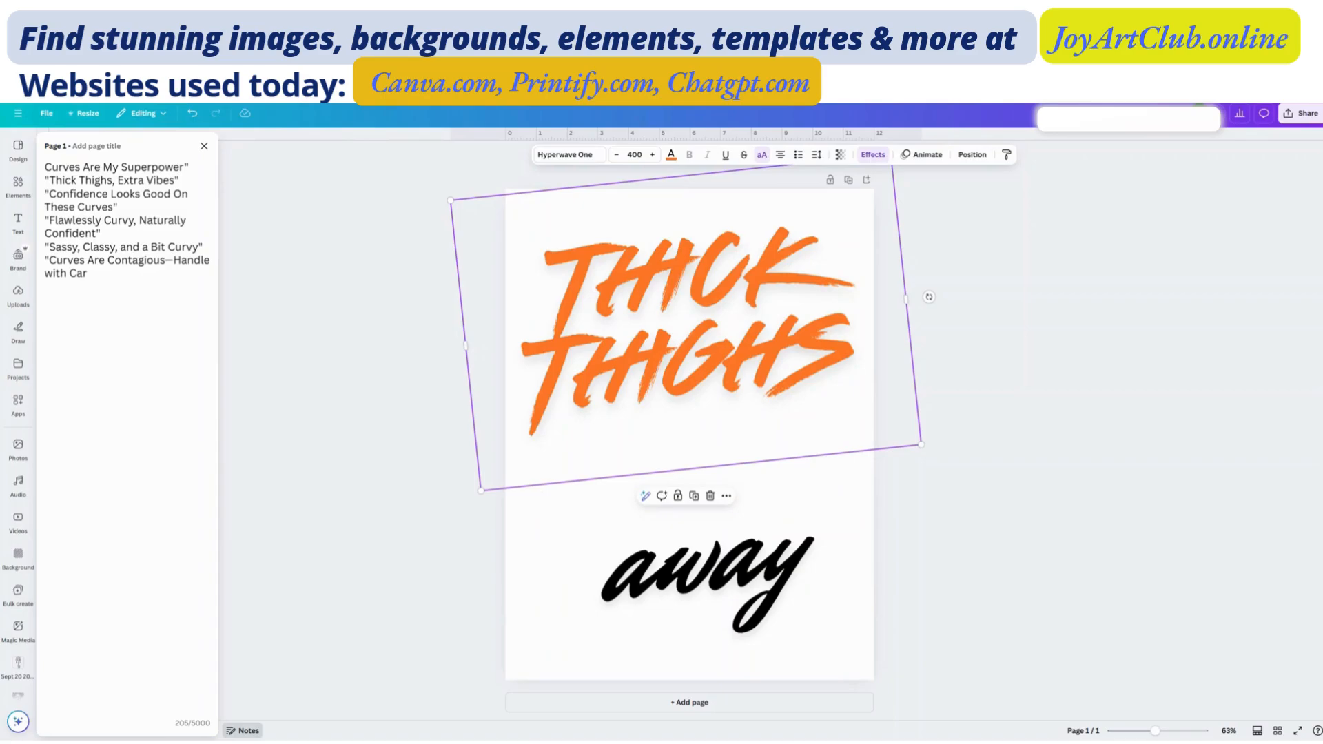
Step: Replace "away" with "Extra Vibes" copied from the notes and move it up directly beneath "THICK THIGHS"
{"action": "left_click_drag", "start_coordinate": [118, 180], "coordinate": [175, 180]}
{"action": "key", "text": "ctrl+c"}
{"action": "left_click", "coordinate": [768, 572]}
{"action": "double_click", "coordinate": [769, 572]}
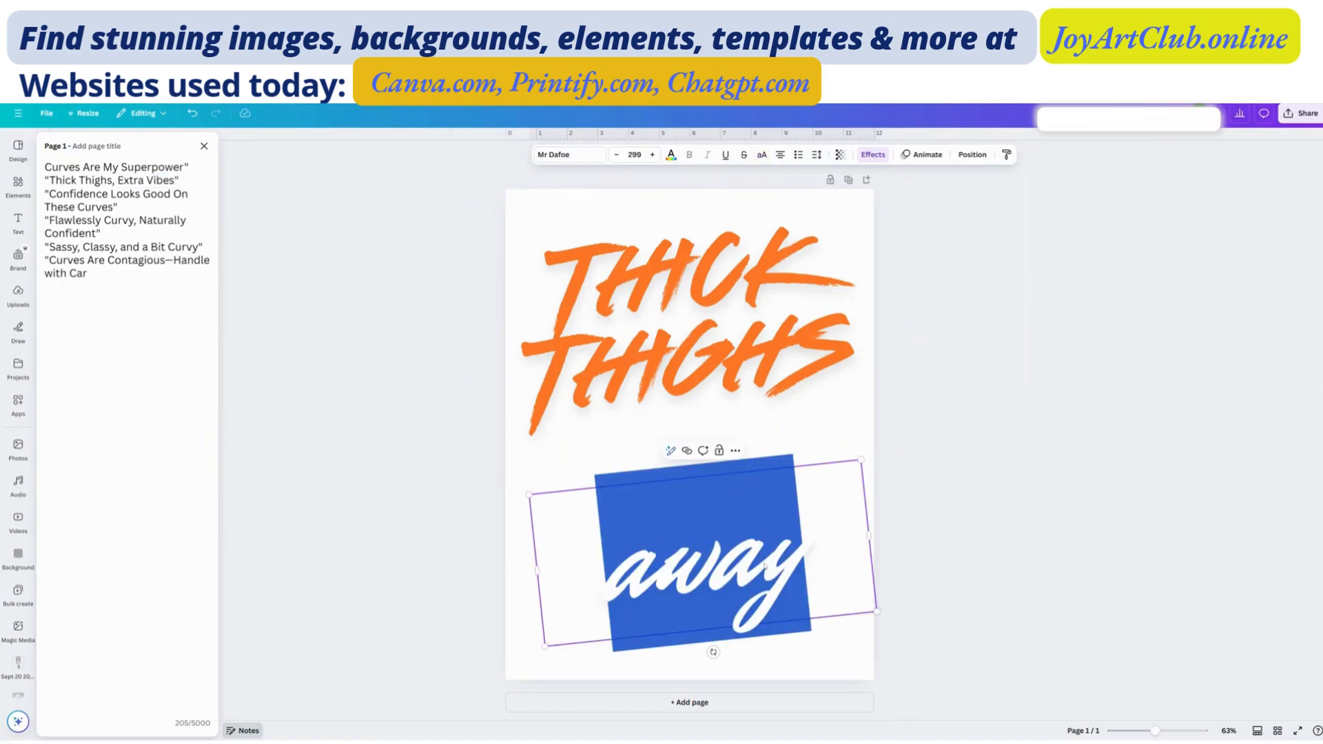
{"action": "key", "text": "ctrl+v"}
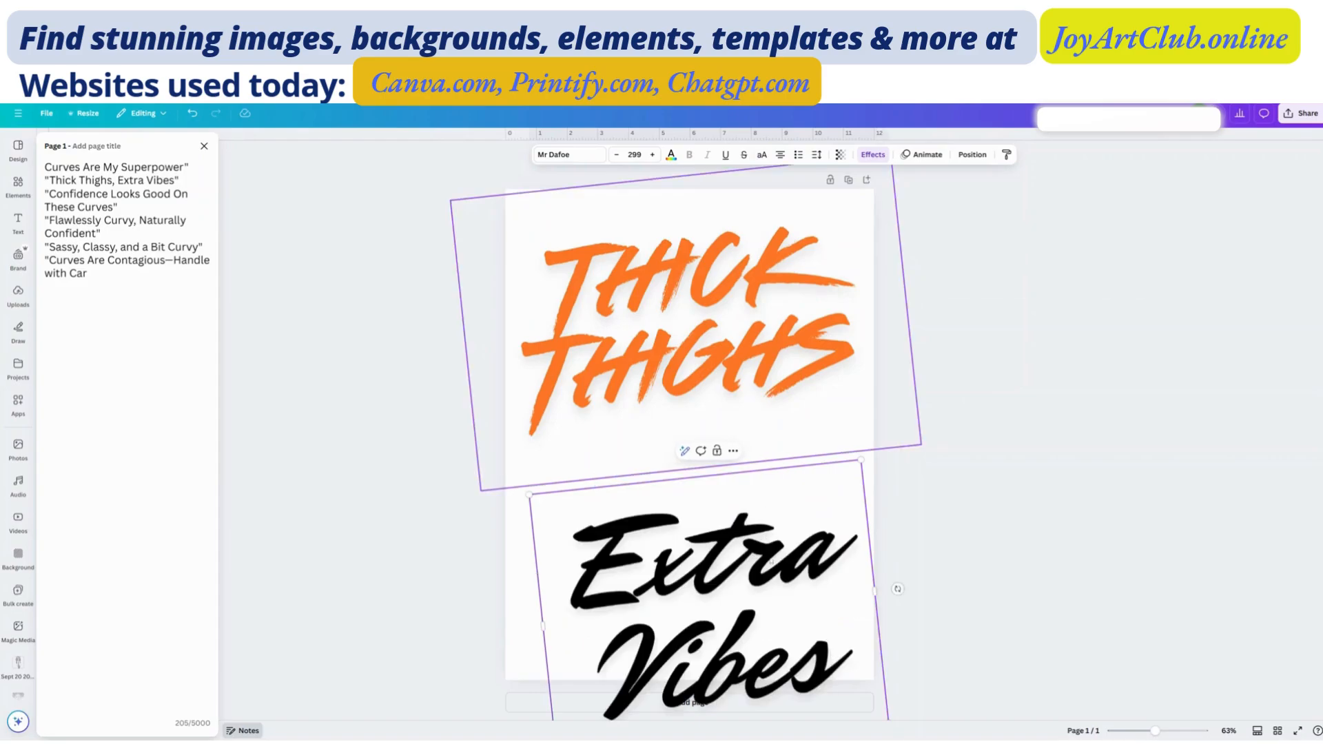
{"action": "left_click", "coordinate": [1128, 552]}
{"action": "left_click_drag", "start_coordinate": [750, 573], "coordinate": [732, 521]}
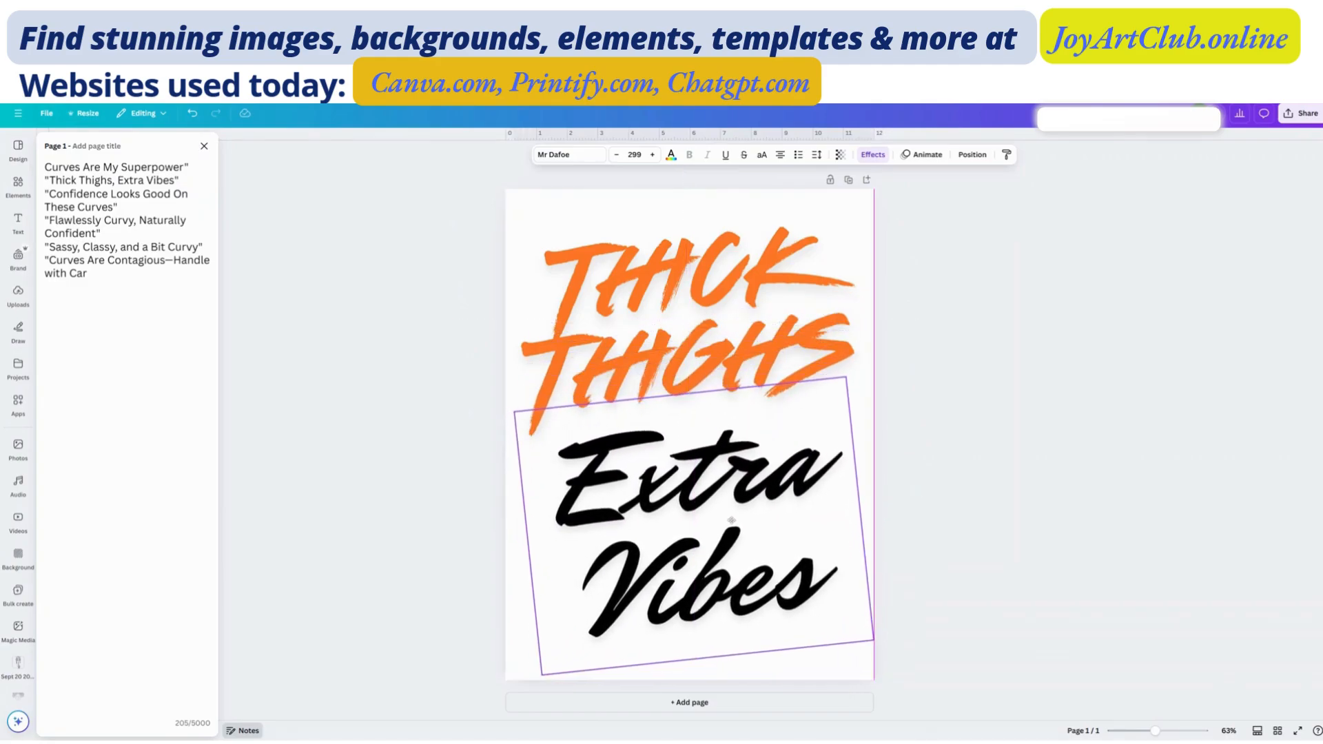
Step: Enlarge "THICK THIGHS" slightly to font size 409 and nudge it to span the page width above "Extra Vibes"
{"action": "left_click_drag", "start_coordinate": [747, 255], "coordinate": [756, 260]}
{"action": "left_click", "coordinate": [792, 551]}
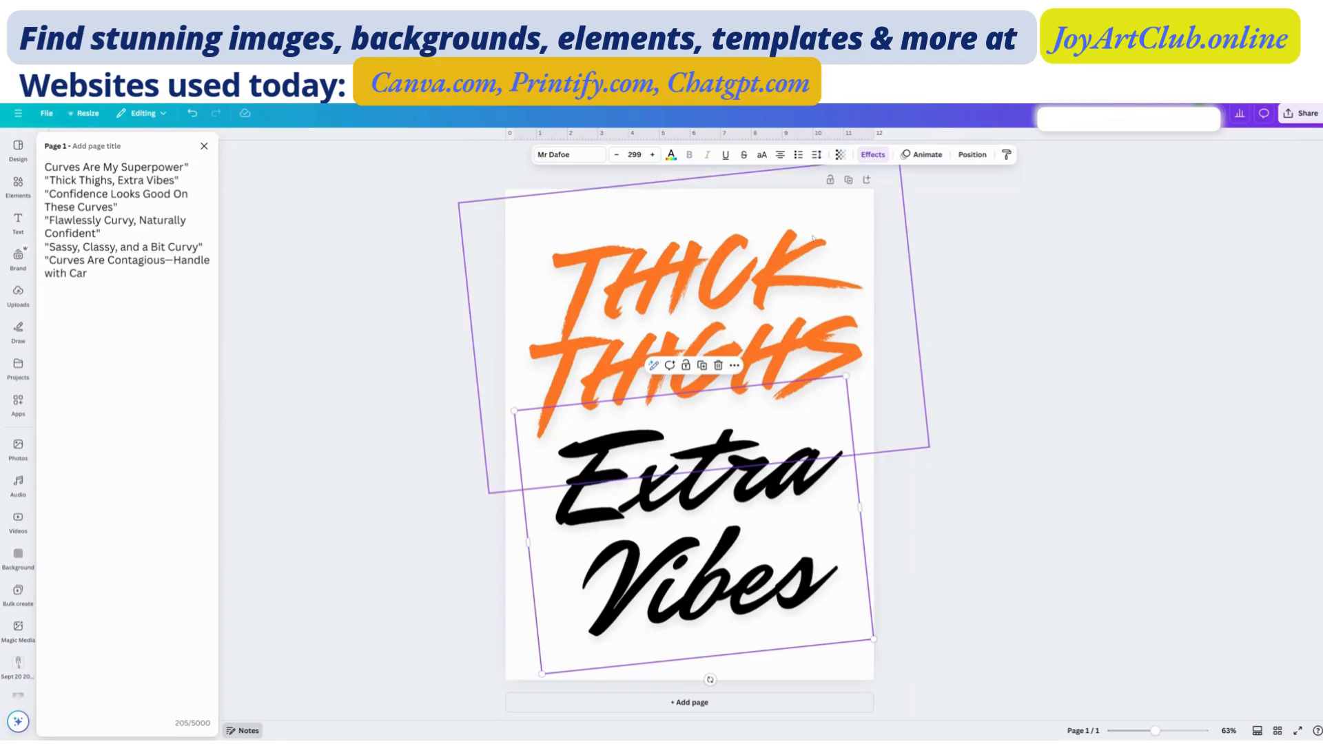
{"action": "left_click", "coordinate": [858, 403]}
{"action": "left_click_drag", "start_coordinate": [930, 446], "coordinate": [940, 453]}
{"action": "left_click_drag", "start_coordinate": [812, 350], "coordinate": [802, 348]}
{"action": "left_click", "coordinate": [792, 570]}
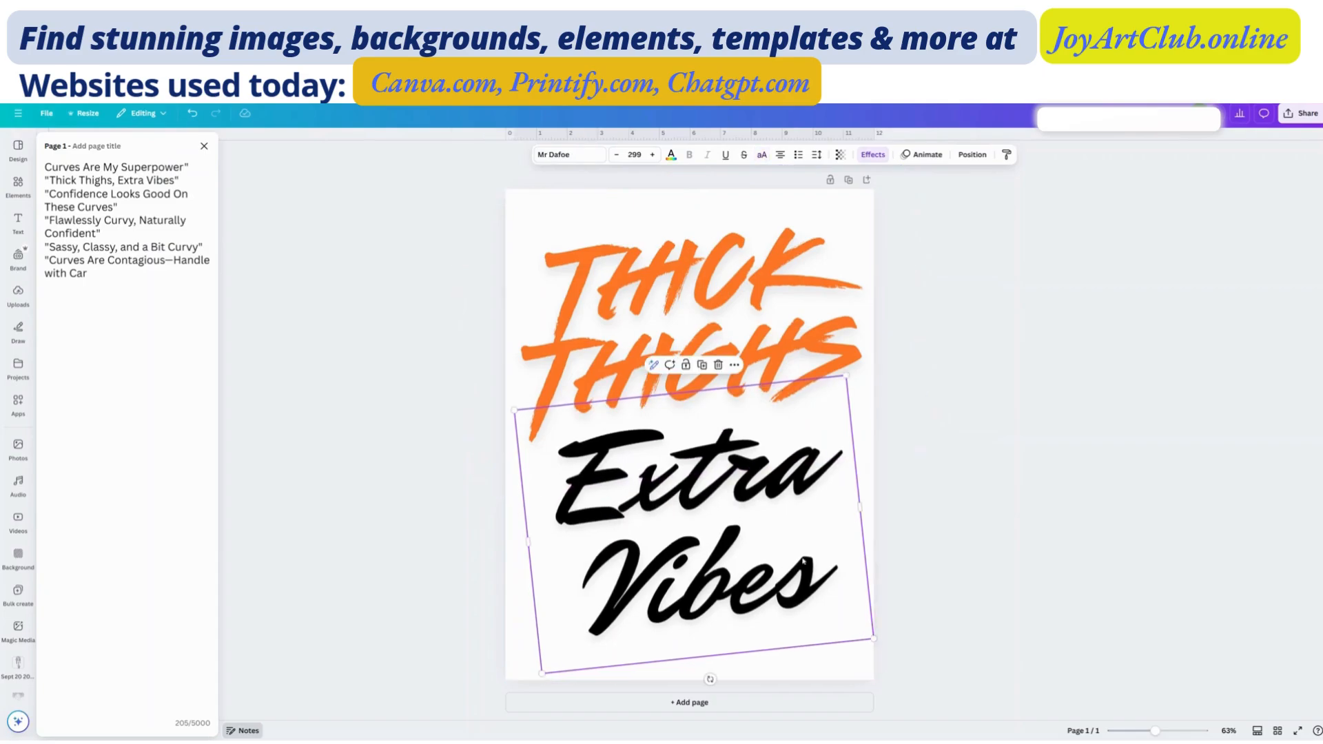
{"action": "left_click", "coordinate": [1072, 416]}
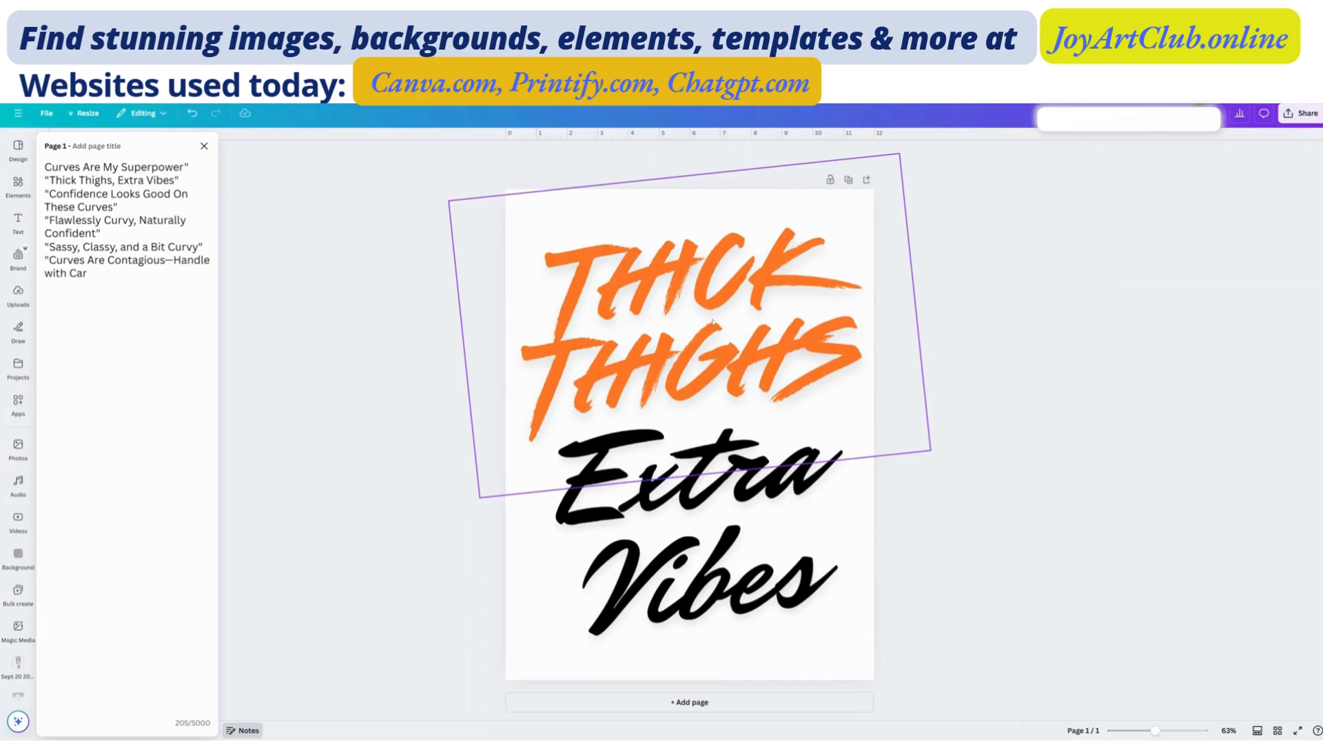
{"action": "left_click", "coordinate": [820, 566]}
{"action": "left_click", "coordinate": [1041, 512]}
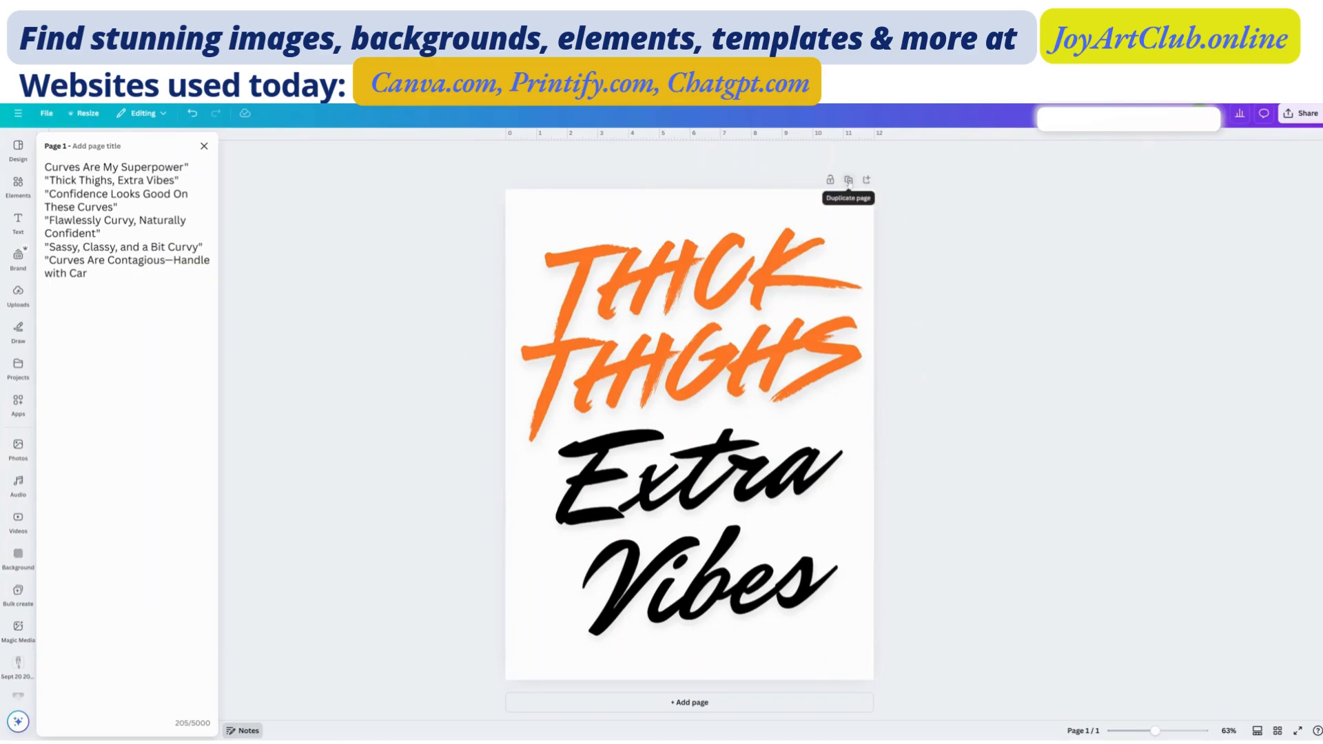
Step: Duplicate the finished "Thick Thighs Extra Vibes" page and bring the copy into view
{"action": "left_click", "coordinate": [849, 180]}
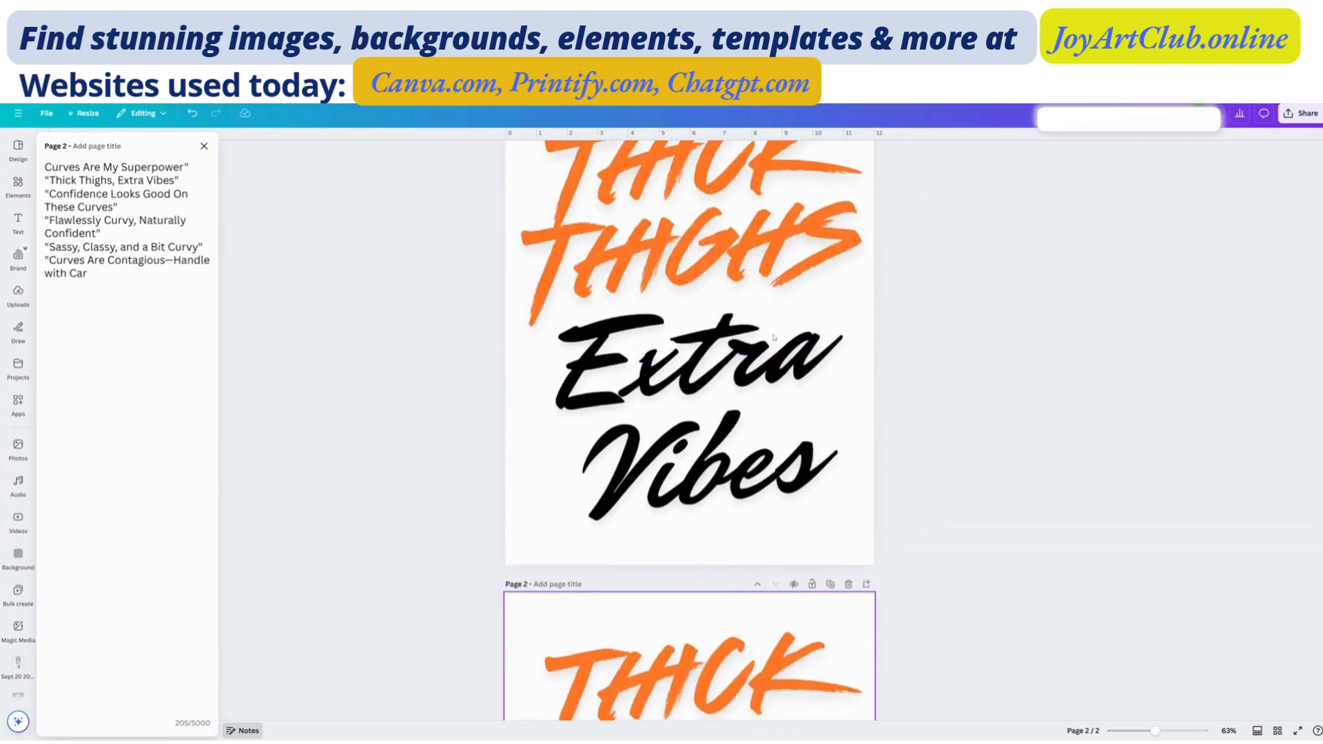
{"action": "scroll", "coordinate": [770, 324], "scroll_direction": "down", "scroll_amount": 4}
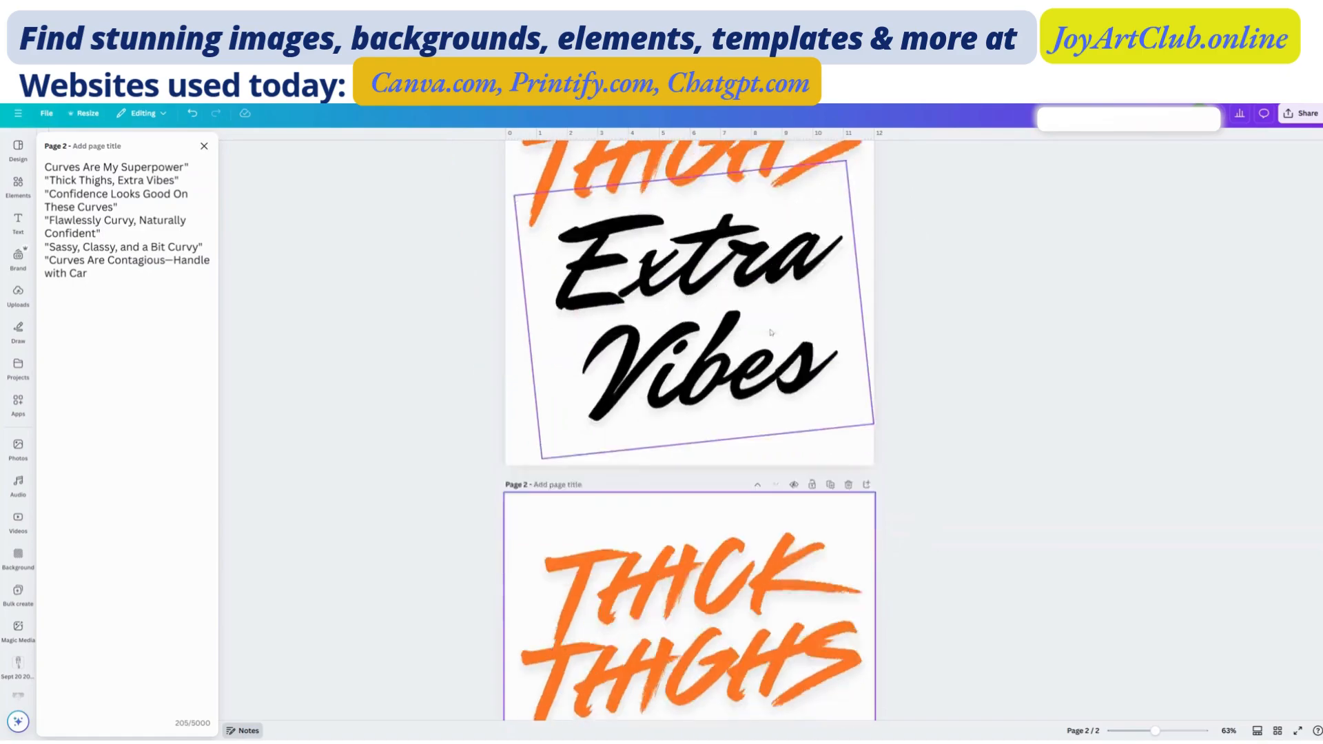
{"action": "scroll", "coordinate": [762, 264], "scroll_direction": "up", "scroll_amount": 4}
{"action": "scroll", "coordinate": [763, 264], "scroll_direction": "down", "scroll_amount": 5}
Step: Try the Outline, Shadow, Lift and Splice effects on page 2's "THICK THIGHS" text and leave its effect style at None
{"action": "left_click", "coordinate": [730, 401]}
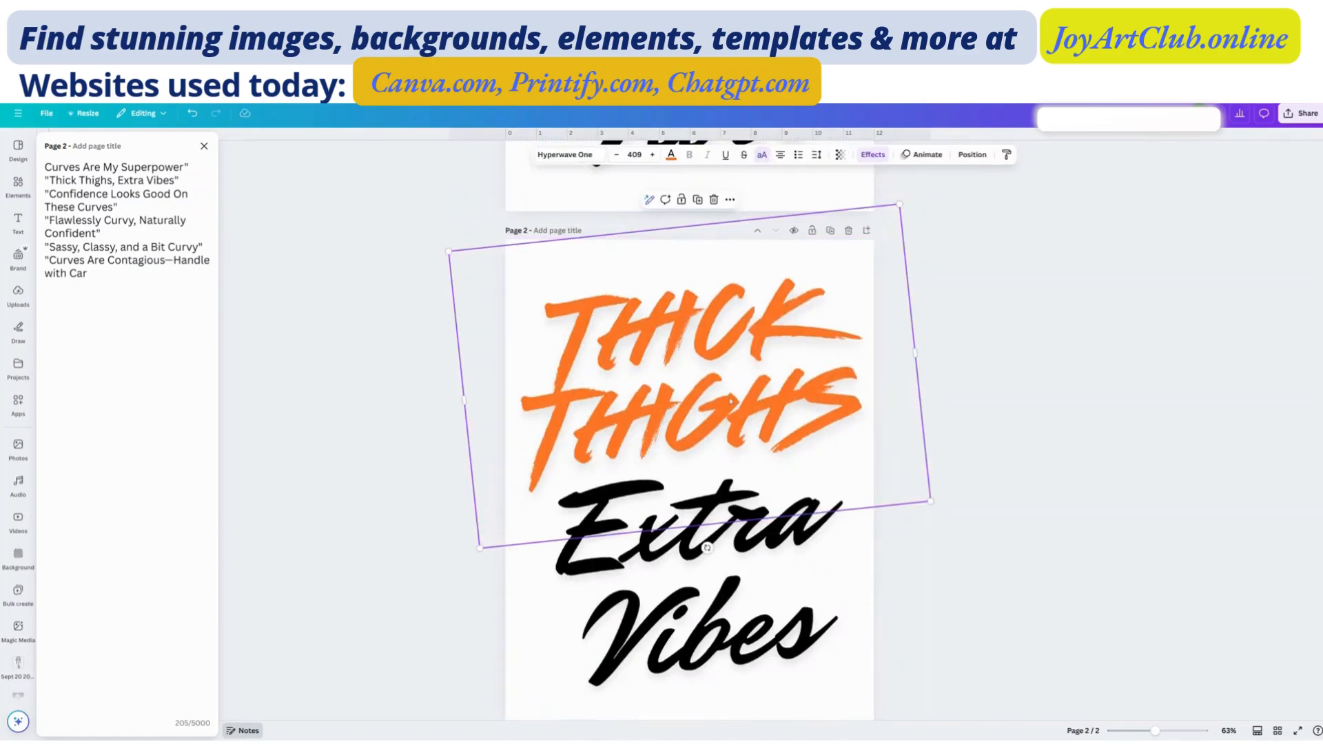
{"action": "left_click", "coordinate": [873, 155]}
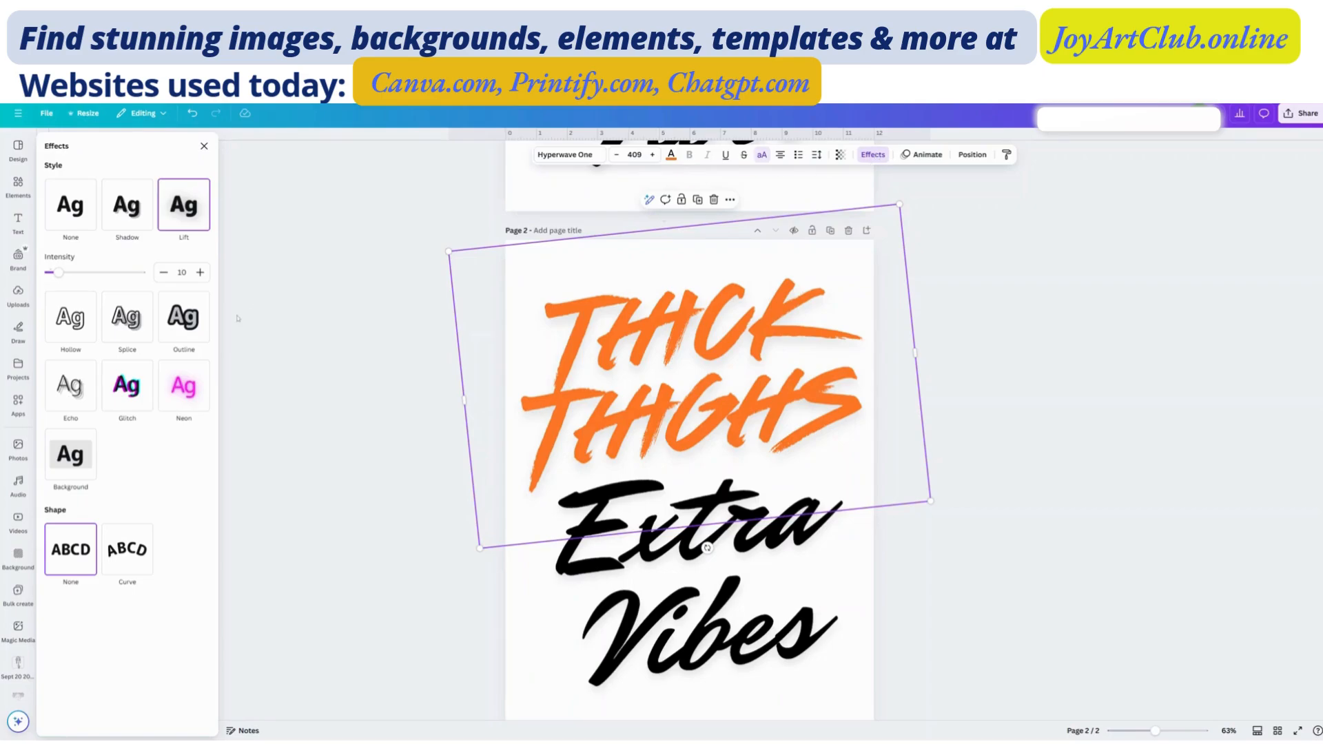
{"action": "left_click", "coordinate": [188, 318]}
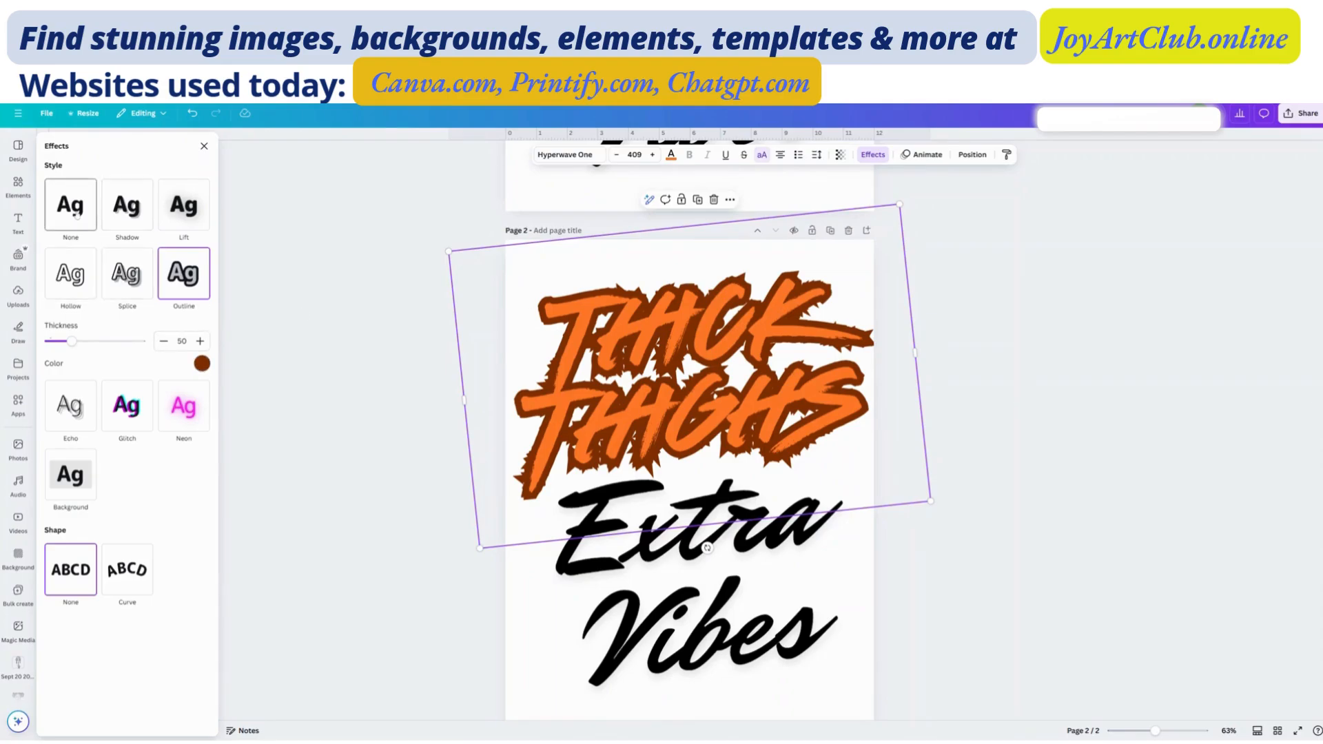
{"action": "left_click", "coordinate": [132, 219]}
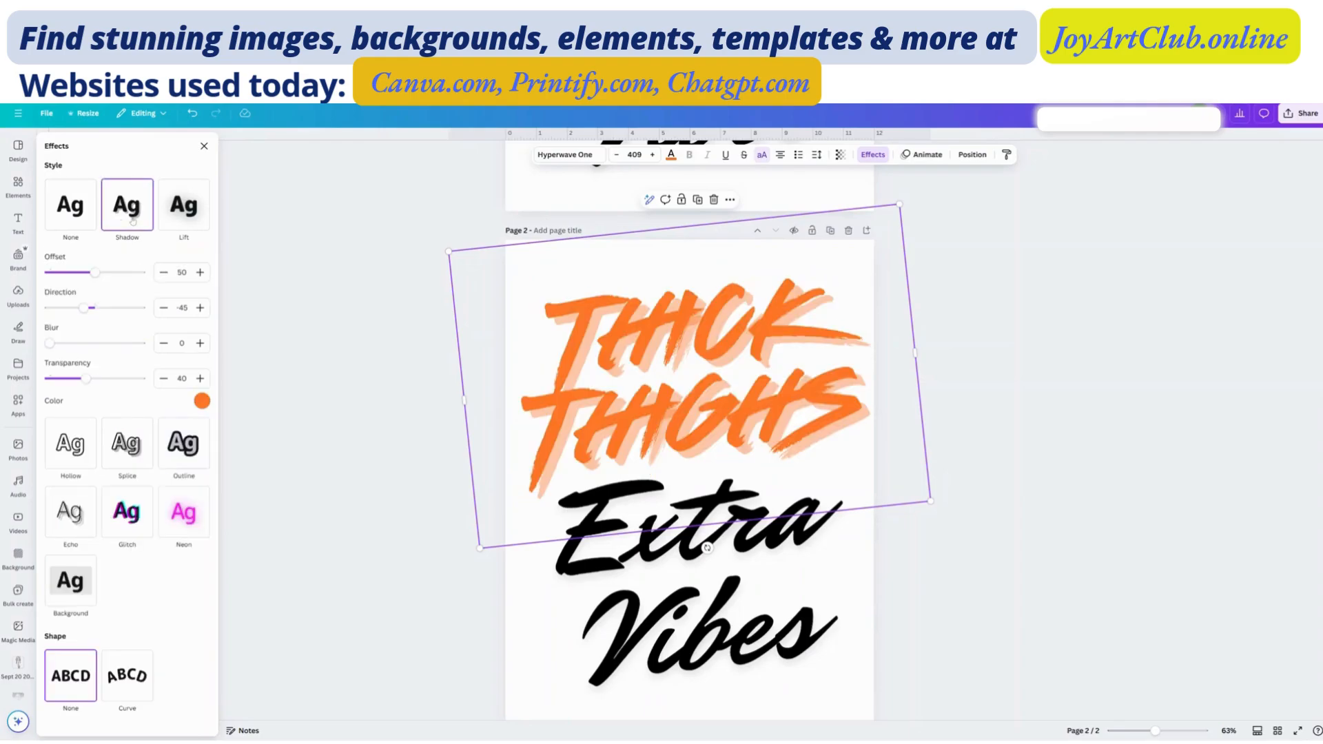
{"action": "left_click", "coordinate": [169, 215]}
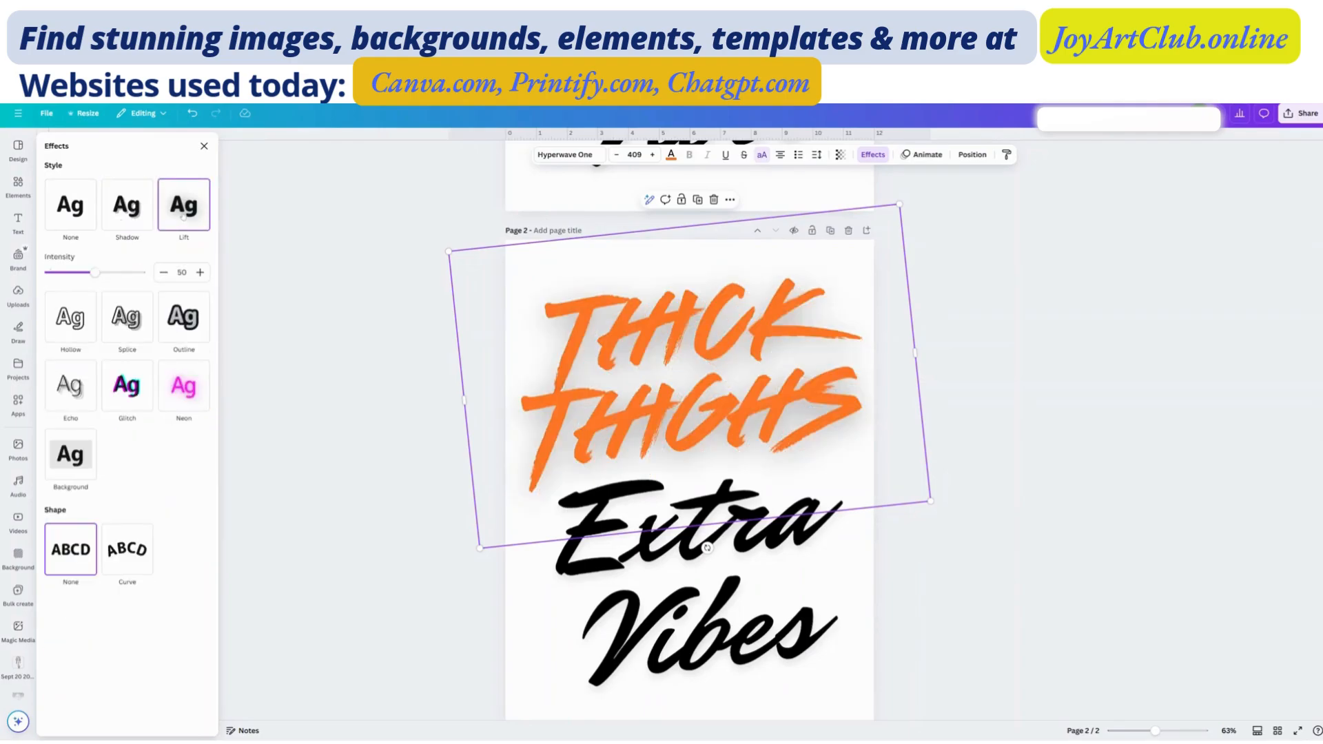
{"action": "left_click", "coordinate": [73, 213]}
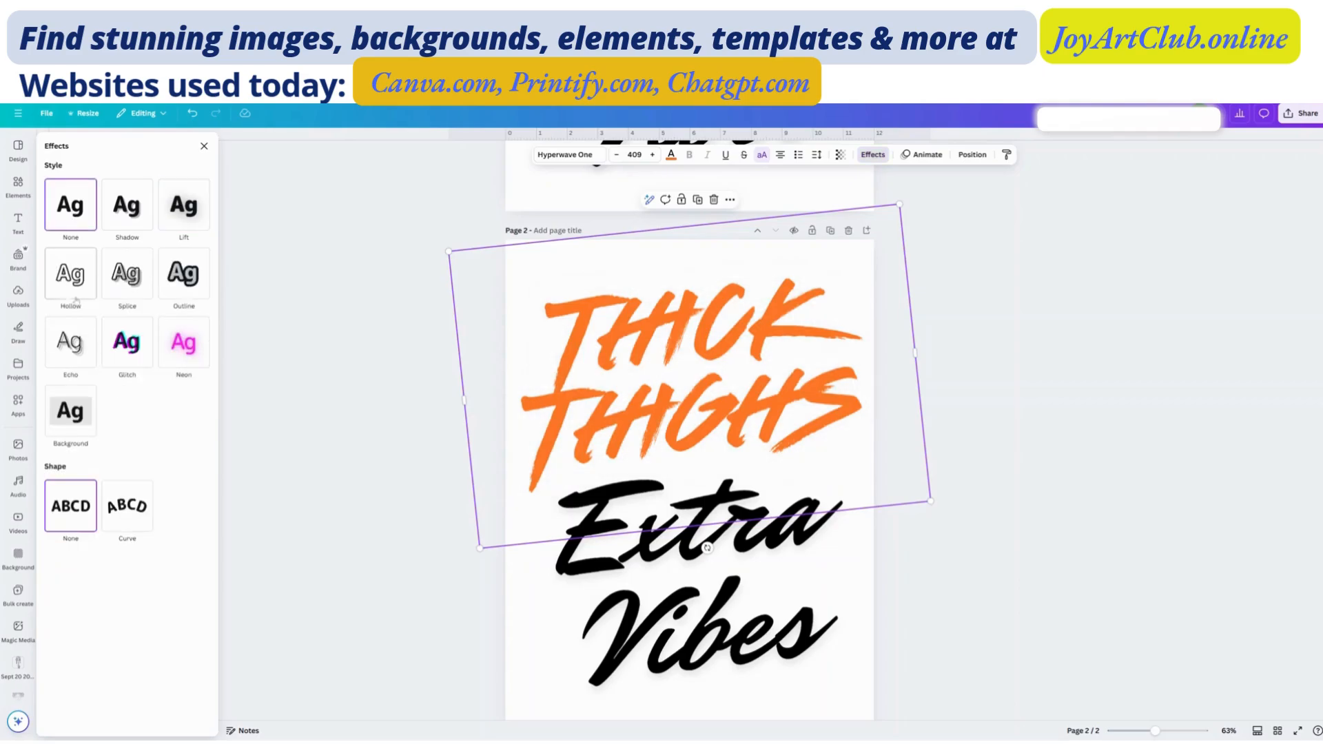
{"action": "left_click", "coordinate": [128, 279]}
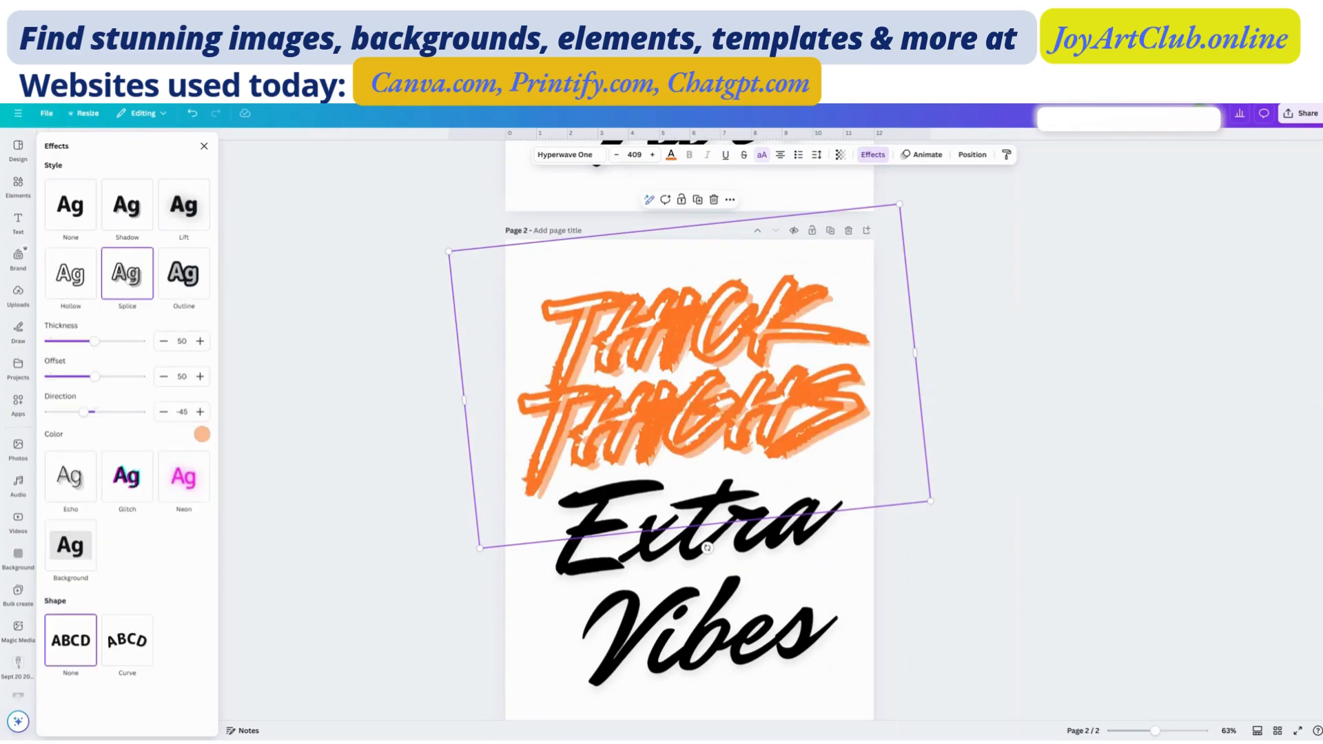
{"action": "left_click", "coordinate": [71, 219]}
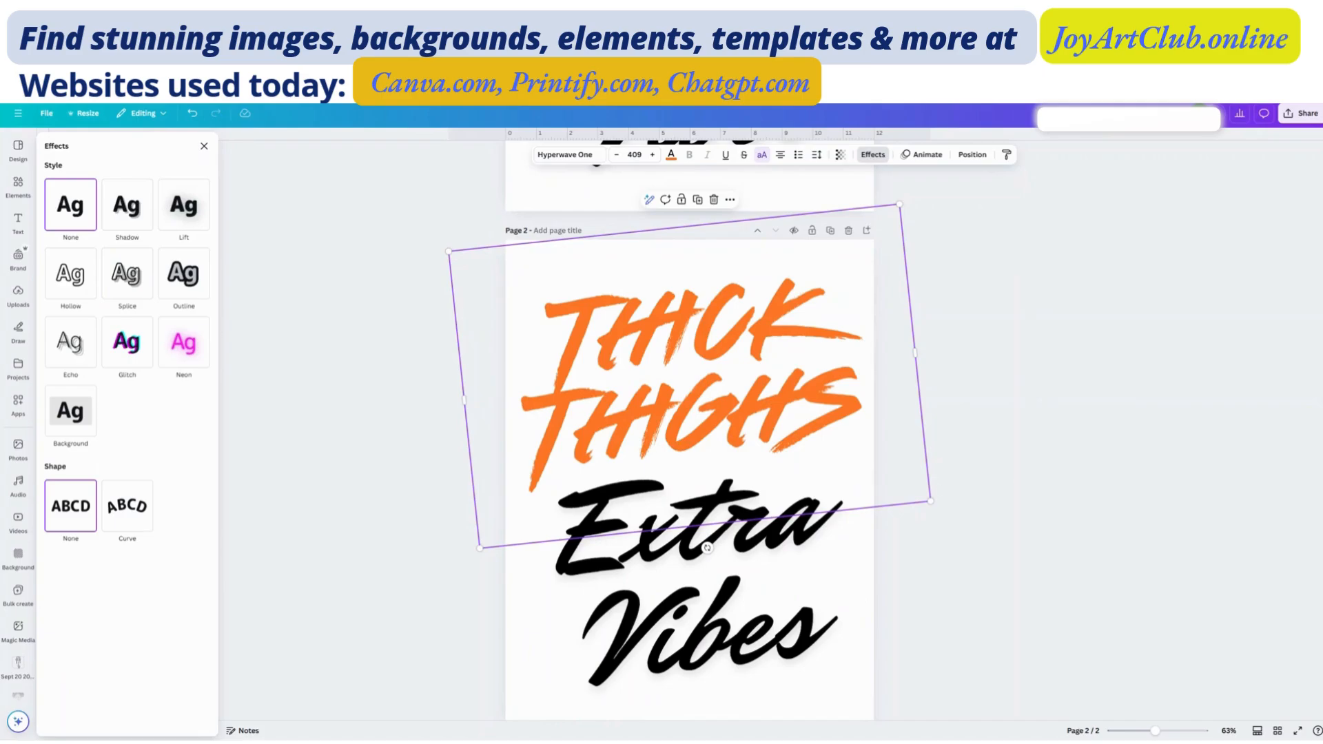
Step: Search the elements library for "gold" and show all matching graphics
{"action": "left_click", "coordinate": [18, 186]}
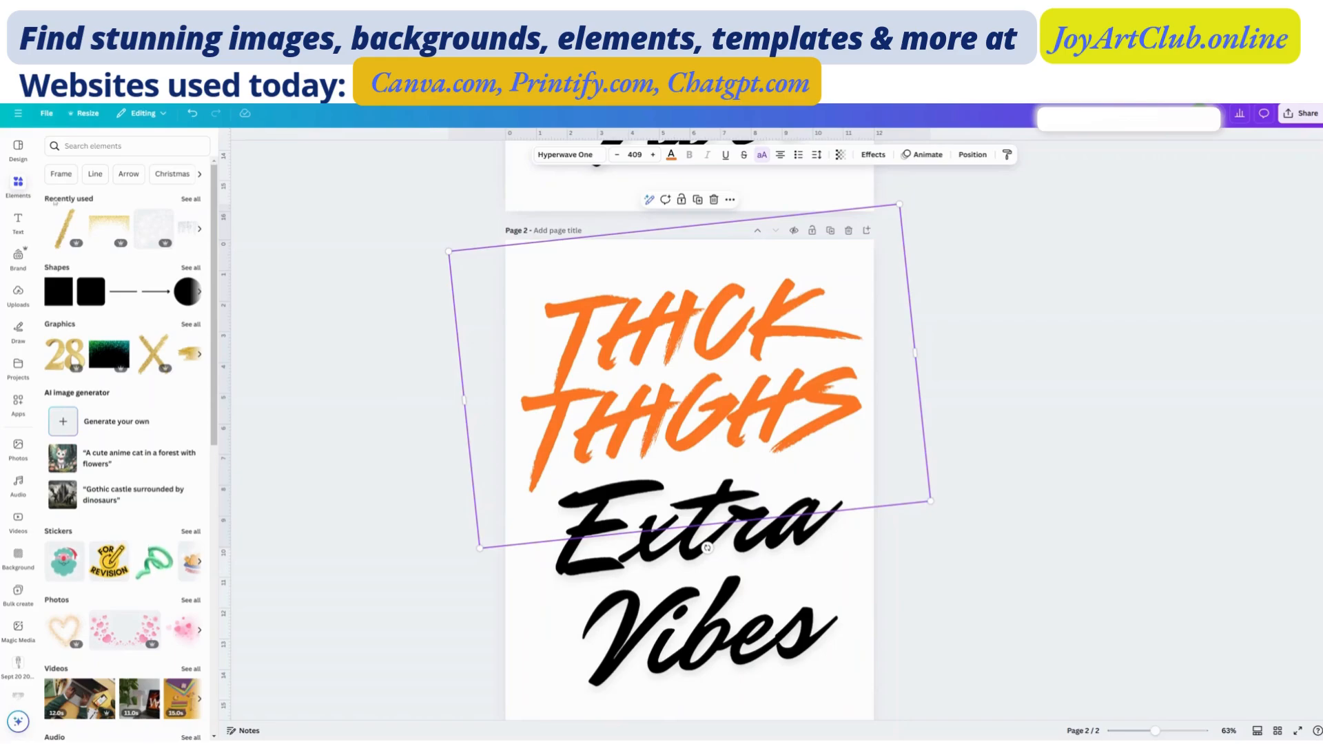
{"action": "left_click", "coordinate": [83, 146]}
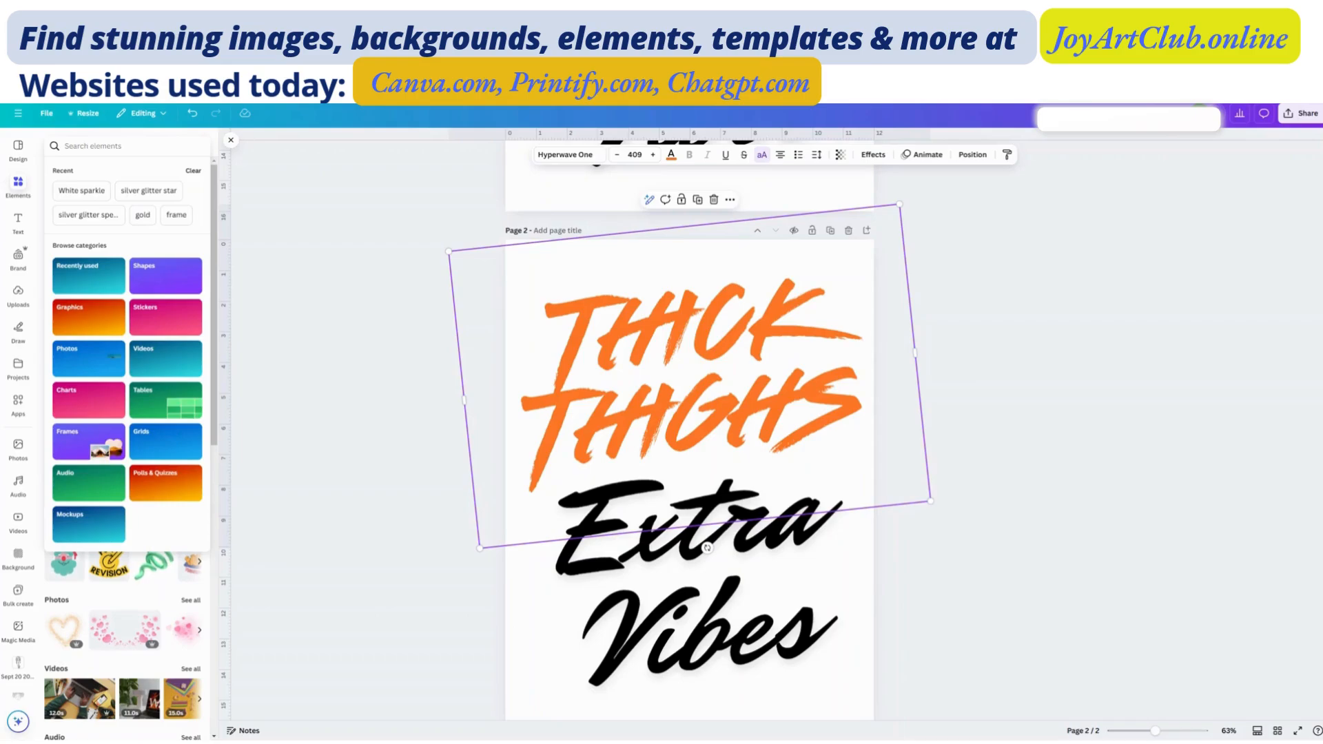
{"action": "type", "text": "gold"}
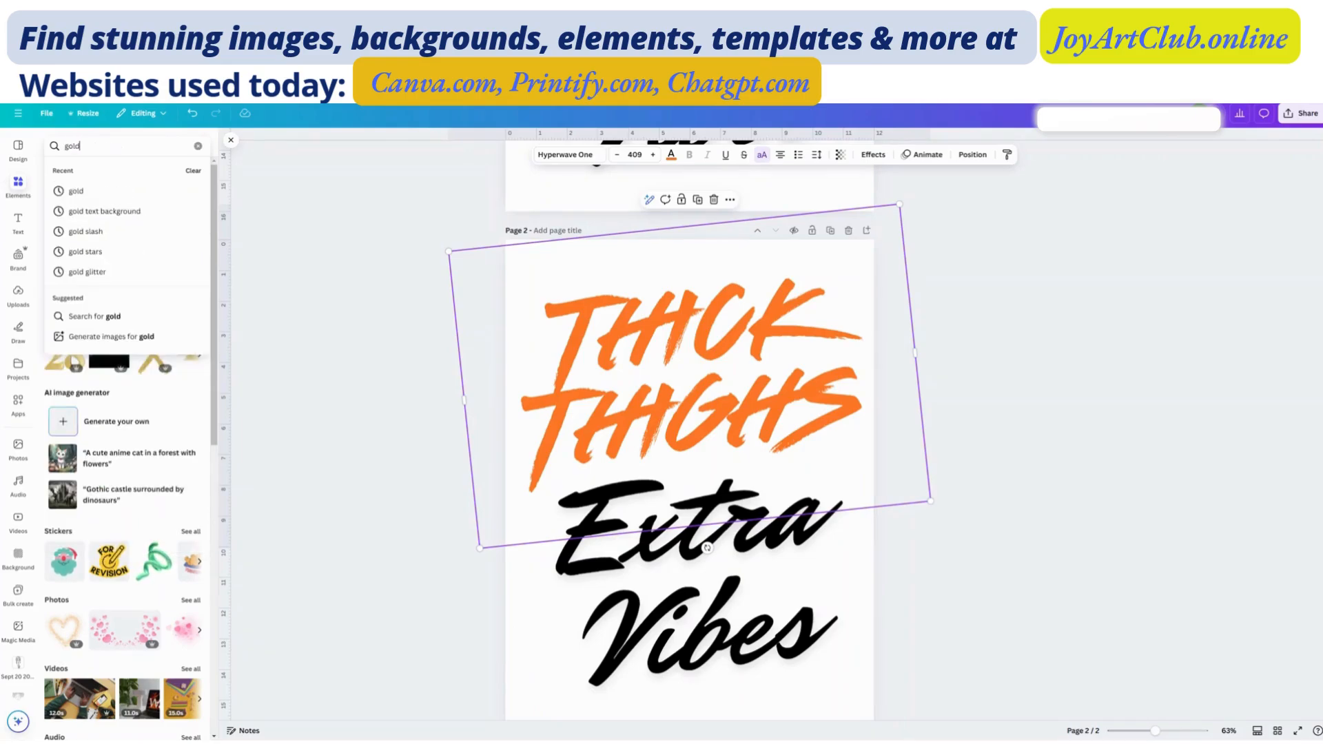
{"action": "key", "text": "Return"}
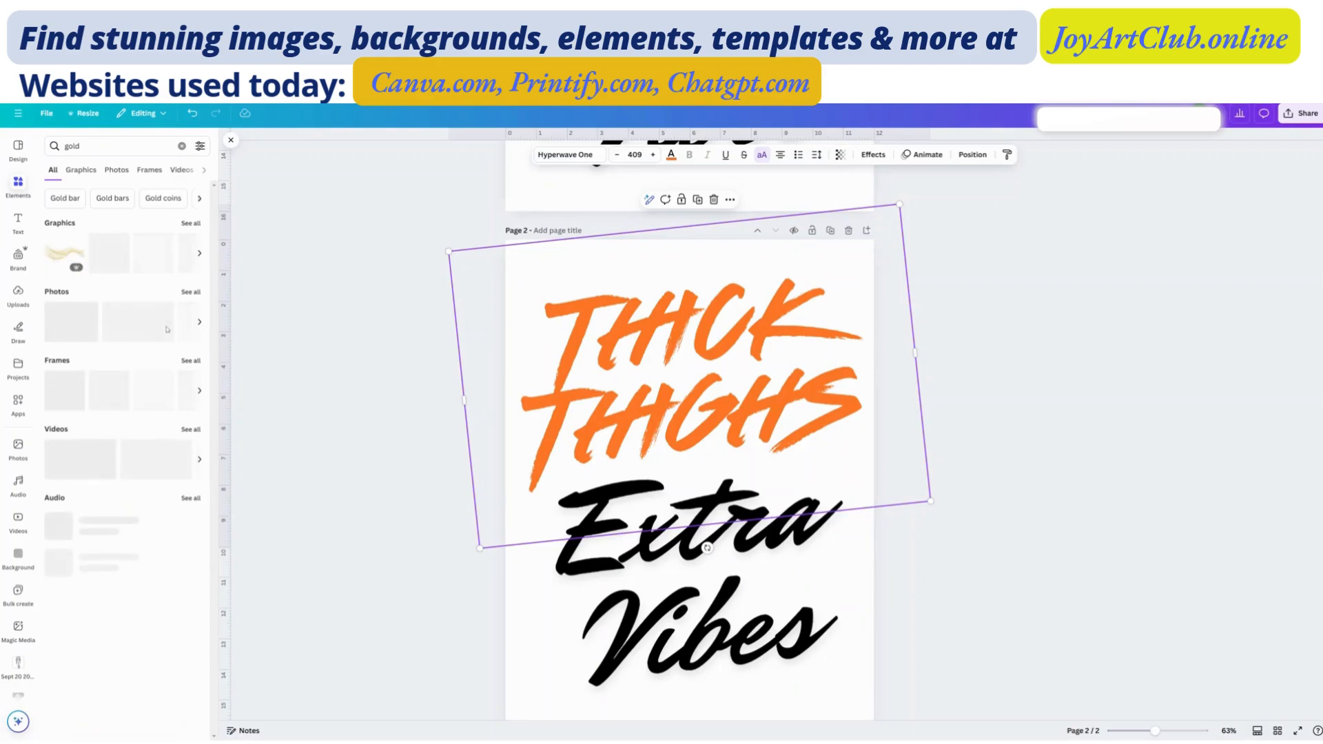
{"action": "left_click", "coordinate": [190, 223]}
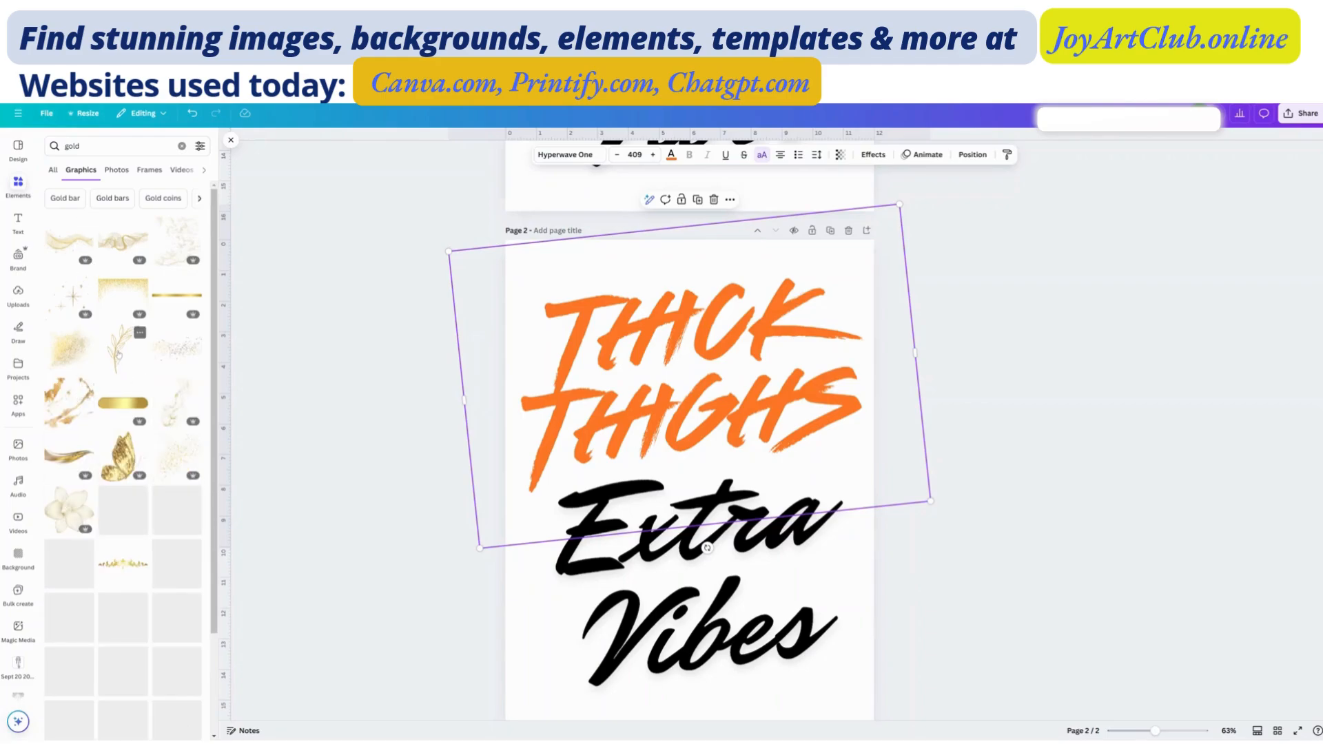
Step: Add the gold leaf branch graphic to page 2, shrink it and place it in the page's upper-left corner
{"action": "left_click", "coordinate": [119, 350]}
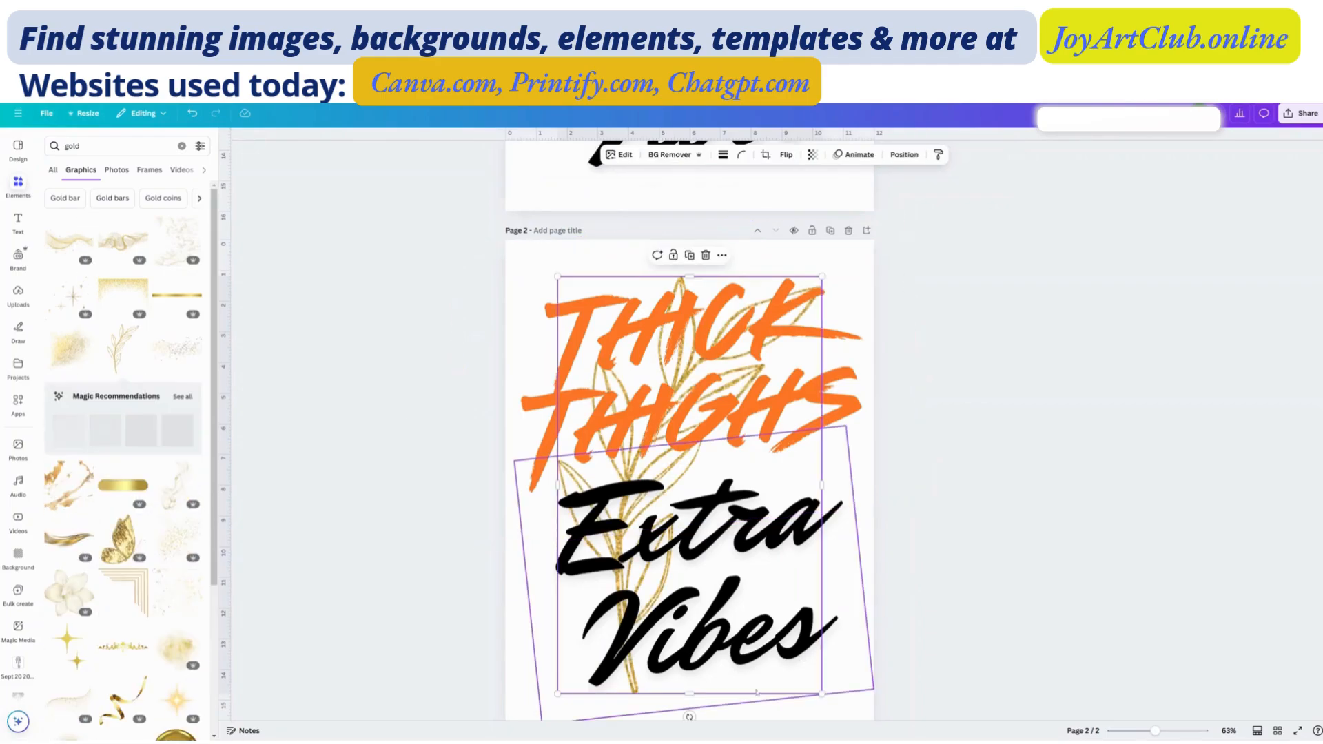
{"action": "left_click_drag", "start_coordinate": [820, 693], "coordinate": [600, 422]}
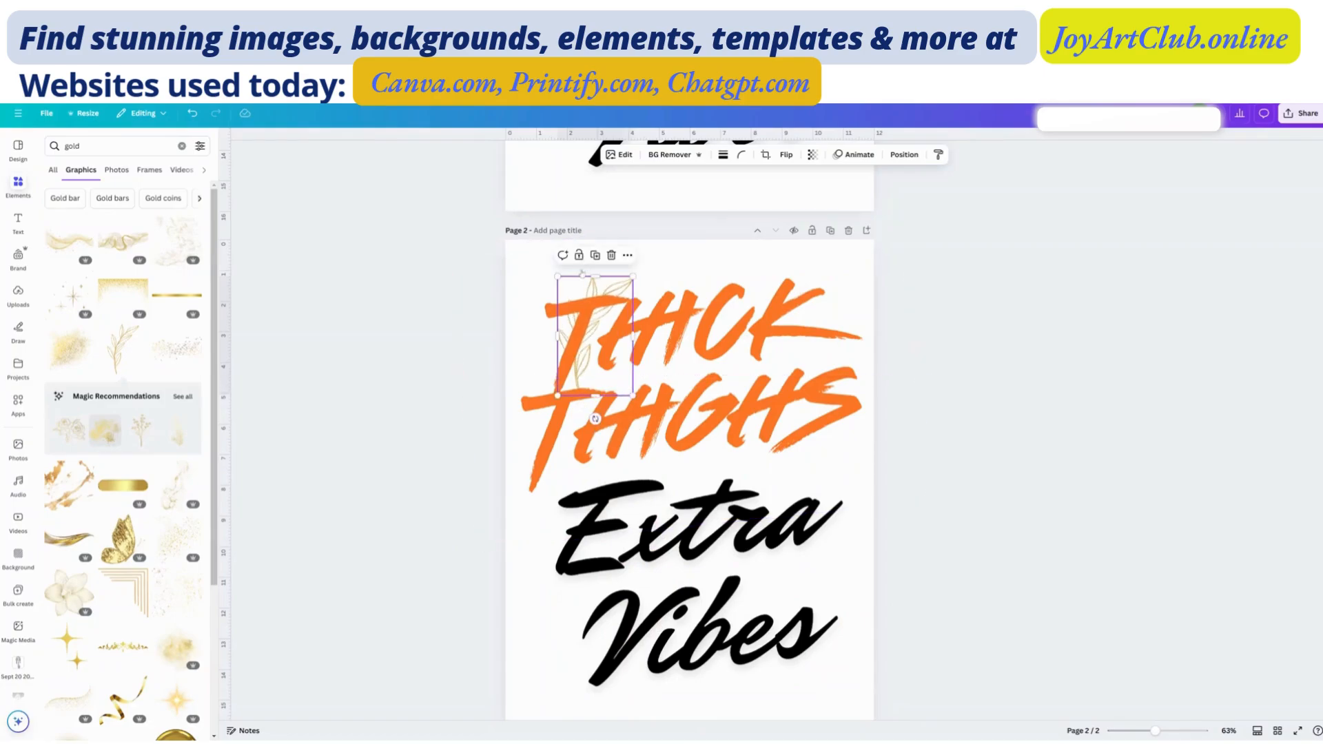
{"action": "left_click_drag", "start_coordinate": [578, 284], "coordinate": [528, 254]}
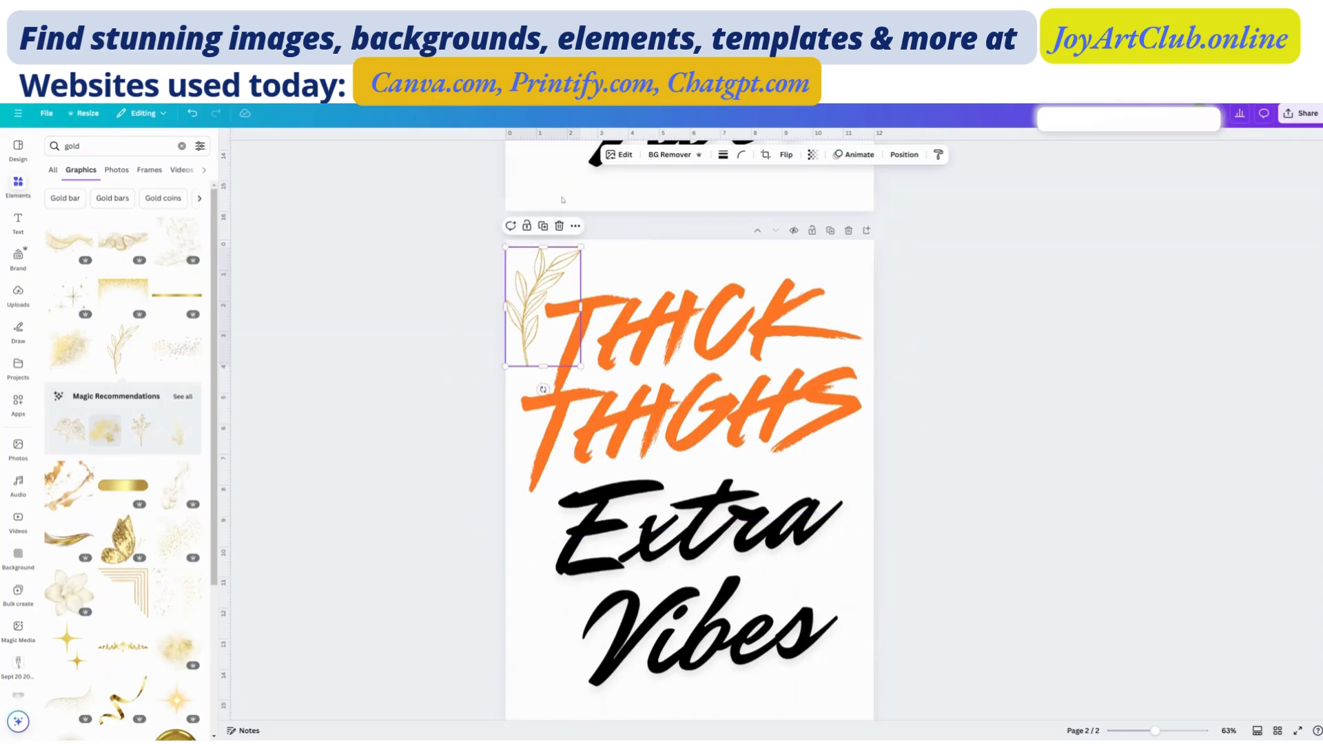
Step: Duplicate the gold leaf branch, place the copy in the page's lower-right corner and flip it horizontally
{"action": "left_click", "coordinate": [544, 226]}
{"action": "left_click_drag", "start_coordinate": [548, 310], "coordinate": [836, 656]}
{"action": "left_click", "coordinate": [790, 158]}
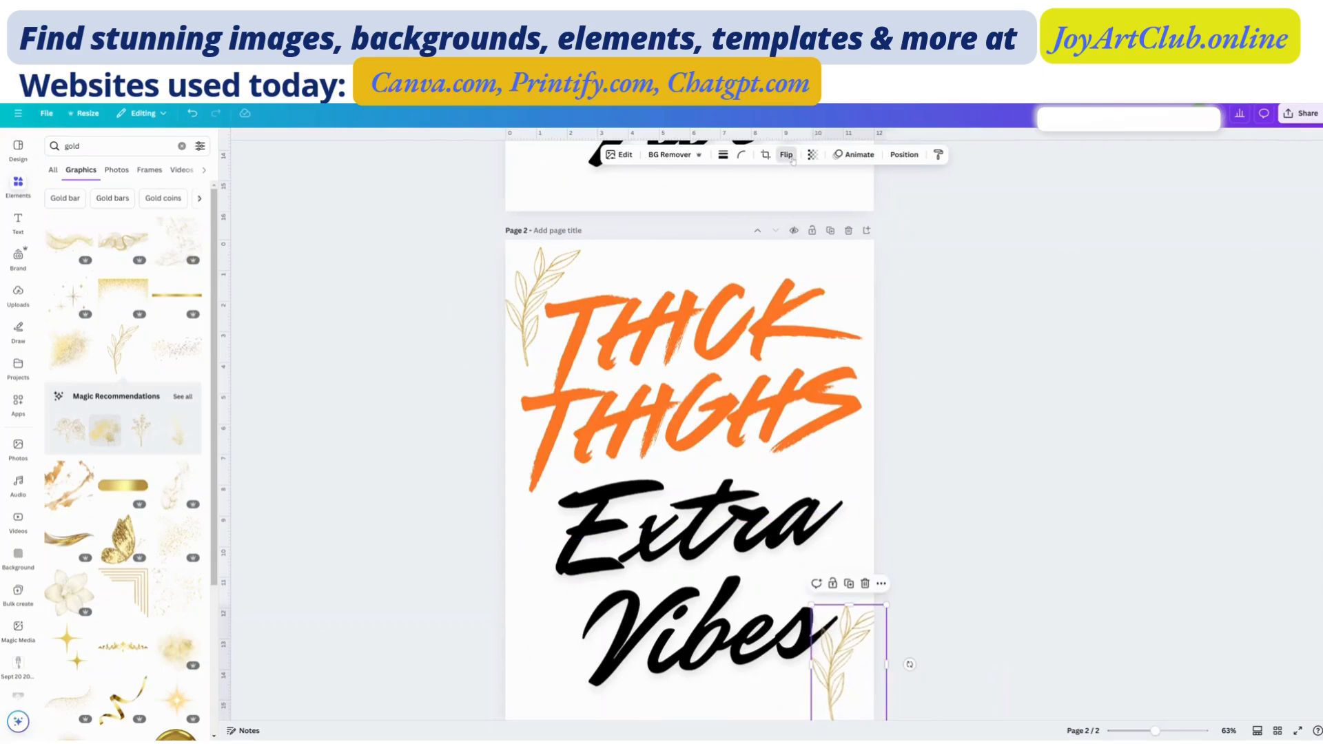
{"action": "left_click", "coordinate": [791, 181]}
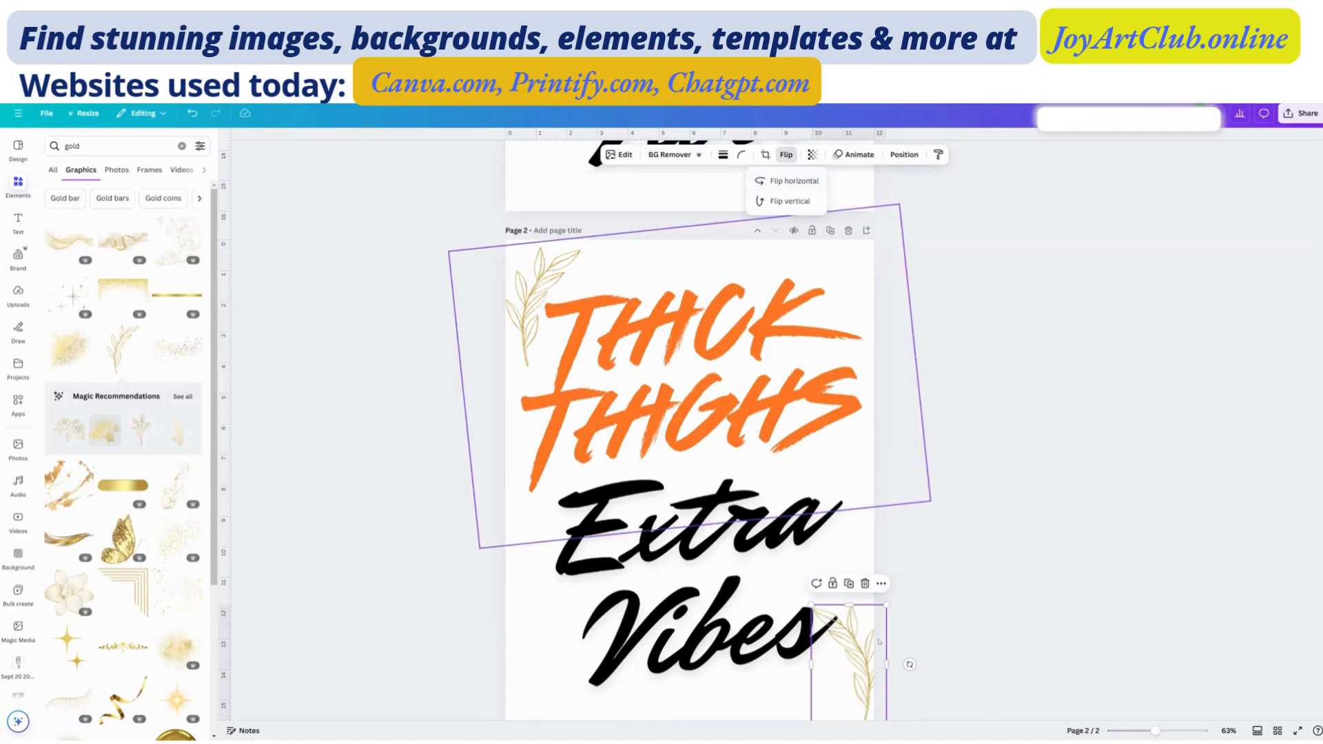
{"action": "mouse_move", "coordinate": [860, 700]}
{"action": "left_mouse_down"}
{"action": "mouse_move", "coordinate": [845, 685]}
{"action": "mouse_move", "coordinate": [839, 696]}
{"action": "left_mouse_up"}
Step: Shift "Extra Vibes" down and to the left, and enlarge the lower-right gold branch slightly
{"action": "left_click_drag", "start_coordinate": [693, 541], "coordinate": [666, 567]}
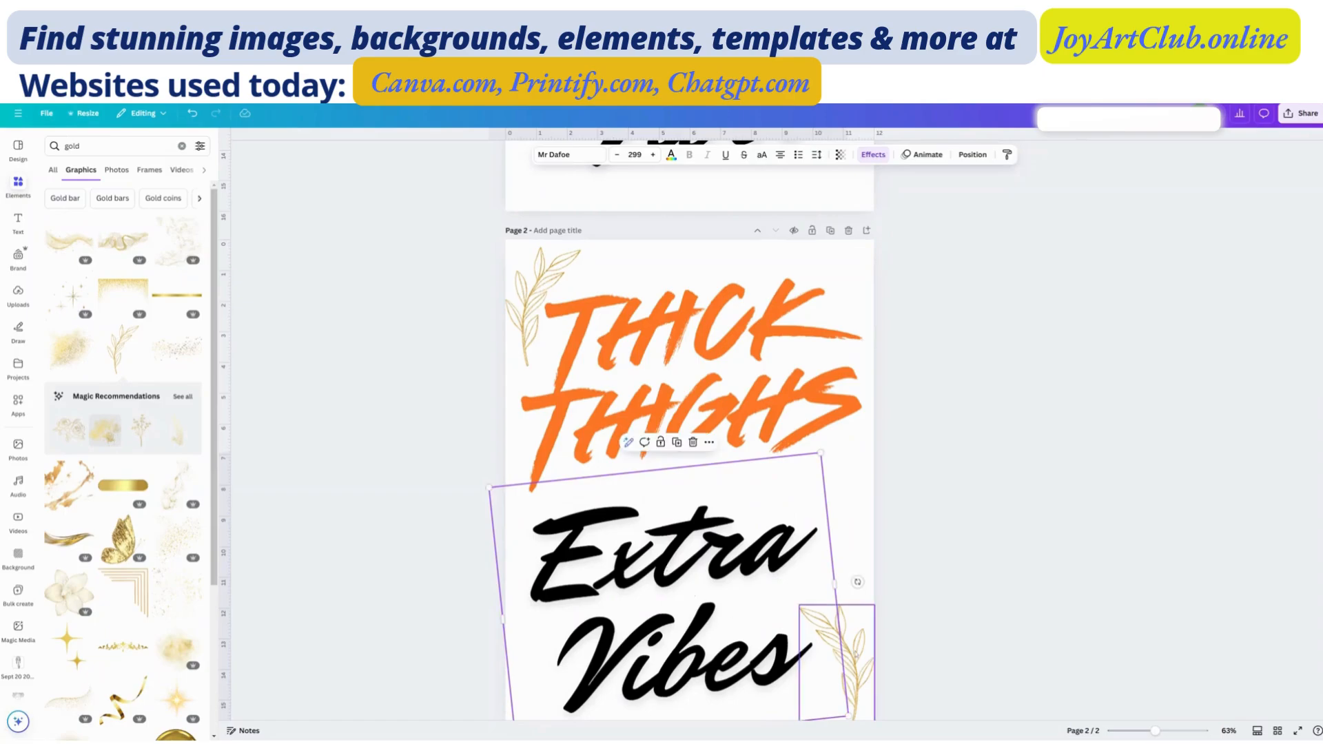
{"action": "left_click", "coordinate": [810, 624]}
{"action": "left_click_drag", "start_coordinate": [793, 601], "coordinate": [783, 579]}
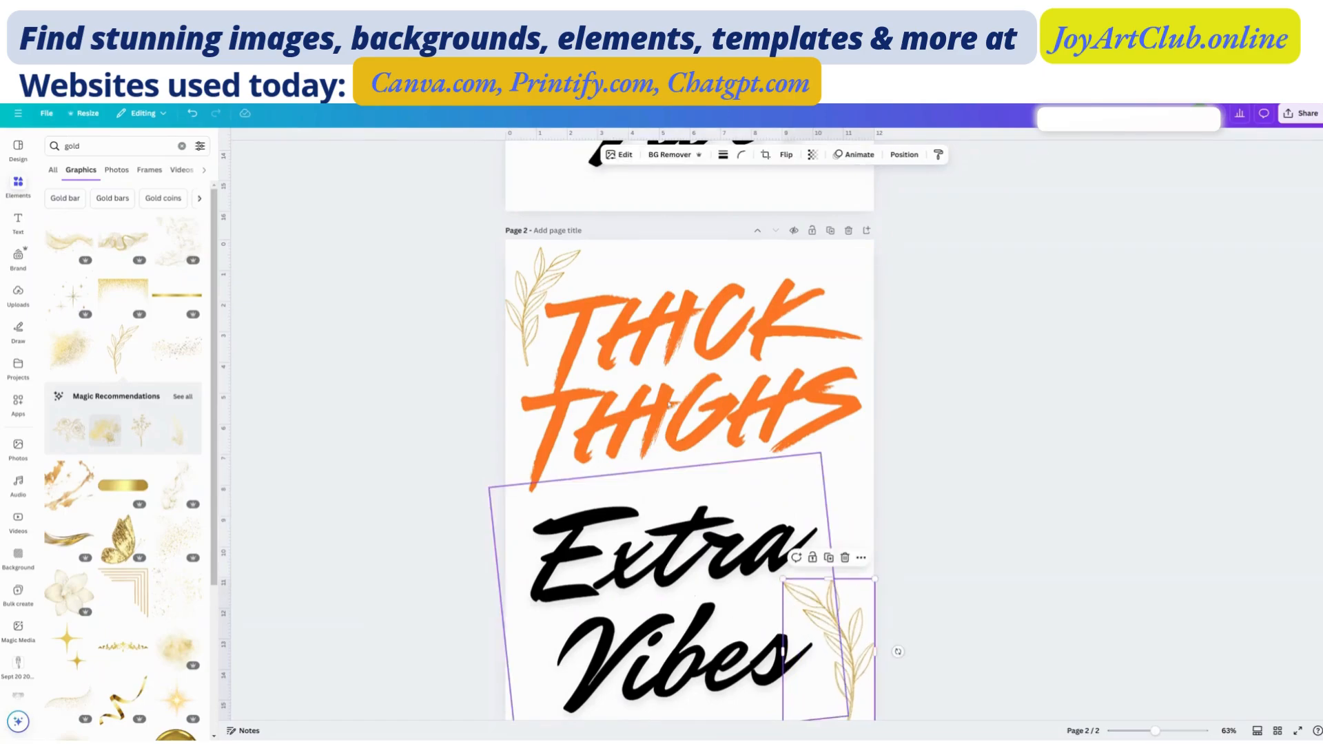
Step: Enlarge the upper gold leaf branch on page 2, tuck it into the upper-left corner and lower "Thick Thighs" slightly
{"action": "left_click", "coordinate": [543, 282]}
{"action": "left_click_drag", "start_coordinate": [774, 403], "coordinate": [786, 500]}
{"action": "left_click", "coordinate": [557, 276]}
{"action": "mouse_move", "coordinate": [557, 275]}
{"action": "left_mouse_down"}
{"action": "mouse_move", "coordinate": [581, 262]}
{"action": "mouse_move", "coordinate": [571, 268]}
{"action": "left_mouse_up"}
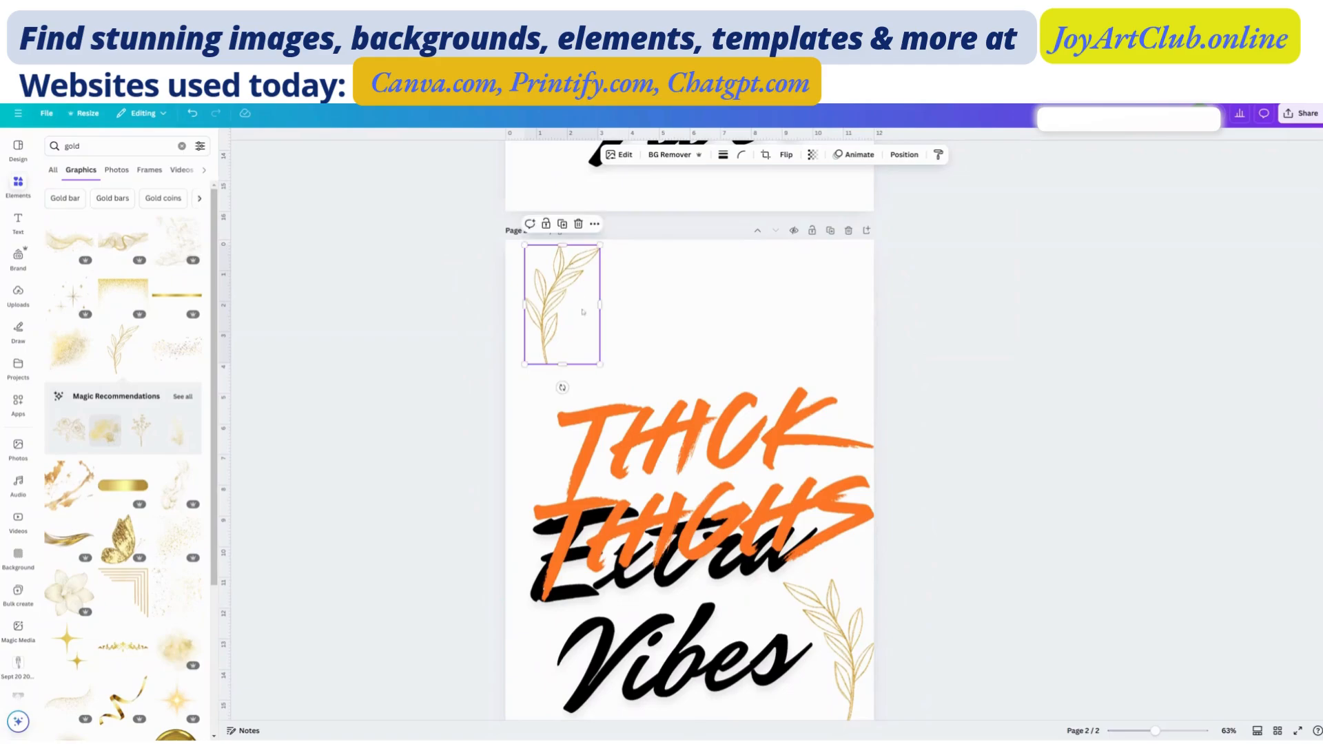
{"action": "left_click_drag", "start_coordinate": [602, 365], "coordinate": [614, 385]}
{"action": "left_click_drag", "start_coordinate": [745, 479], "coordinate": [737, 381]}
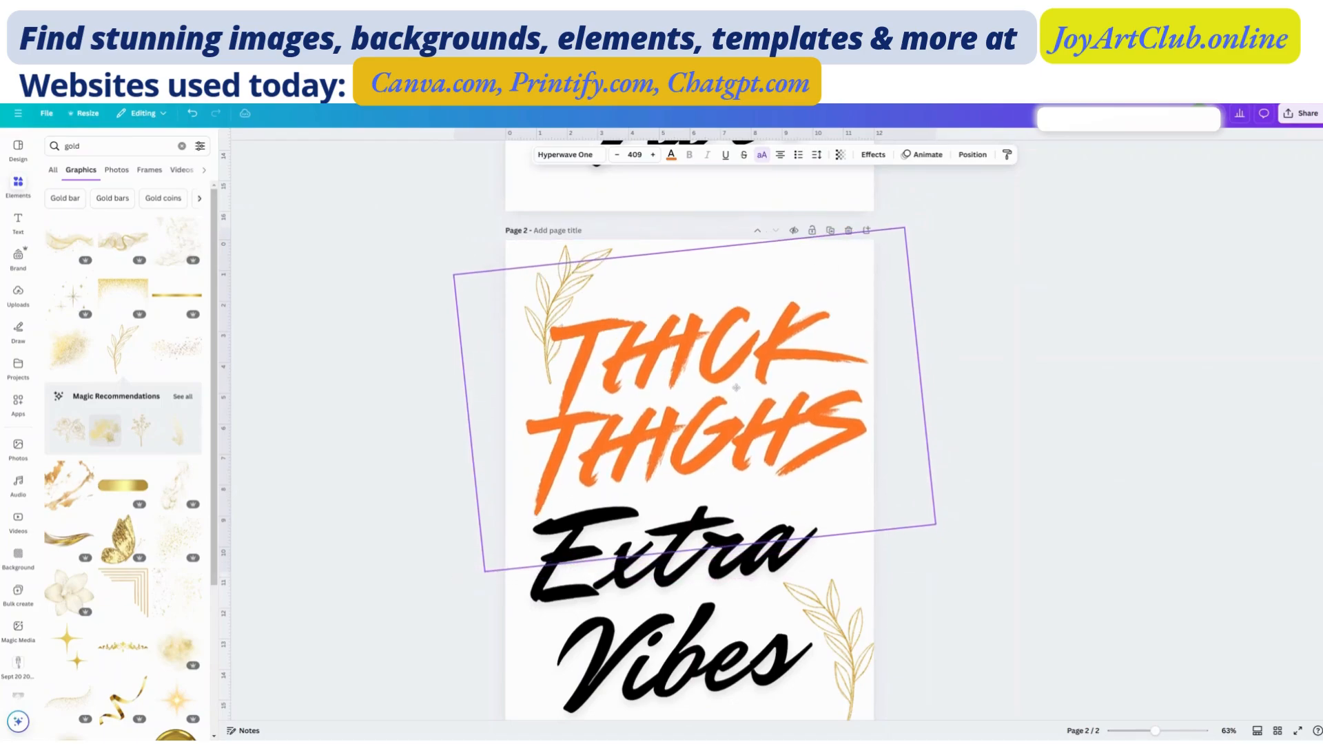
{"action": "left_click_drag", "start_coordinate": [589, 255], "coordinate": [574, 231]}
Step: Try several colours on page 2's "Thick Thighs" text and settle on the hot pink from the Pinks Purples brand palette
{"action": "left_click", "coordinate": [712, 384]}
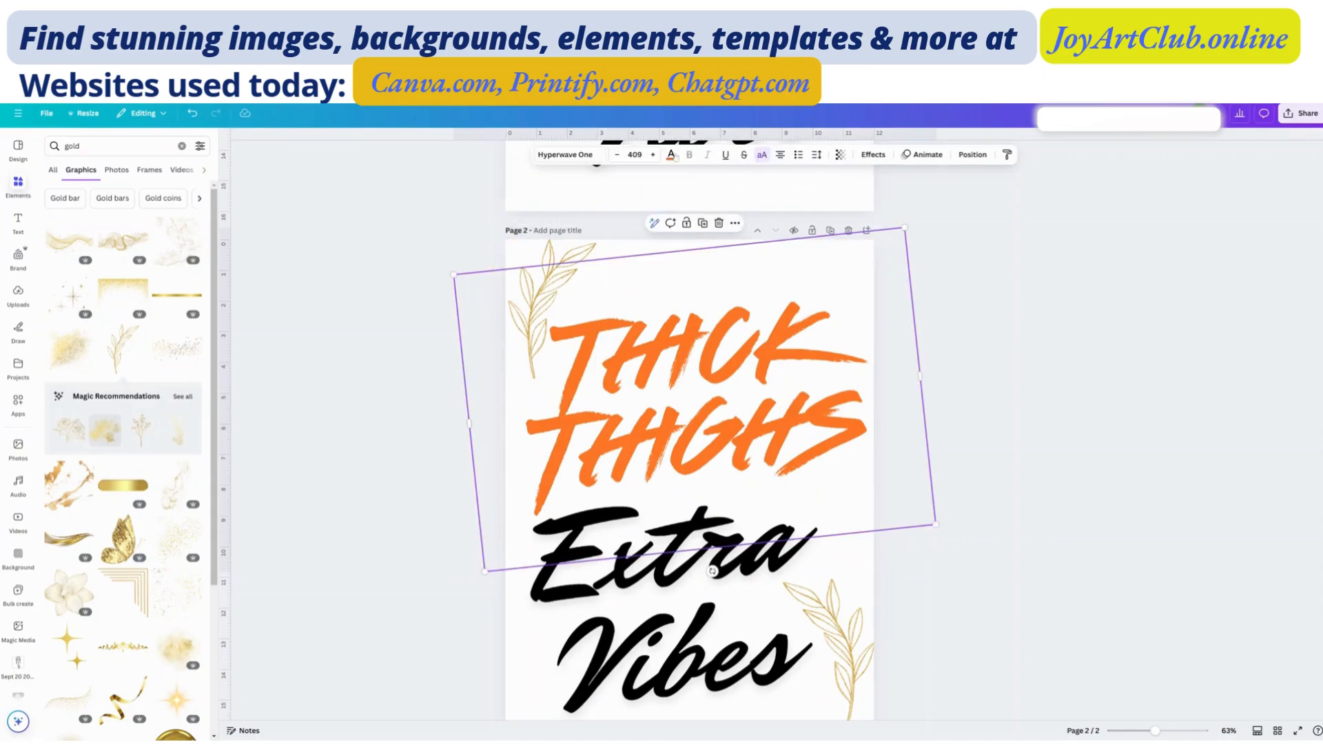
{"action": "left_click", "coordinate": [671, 156]}
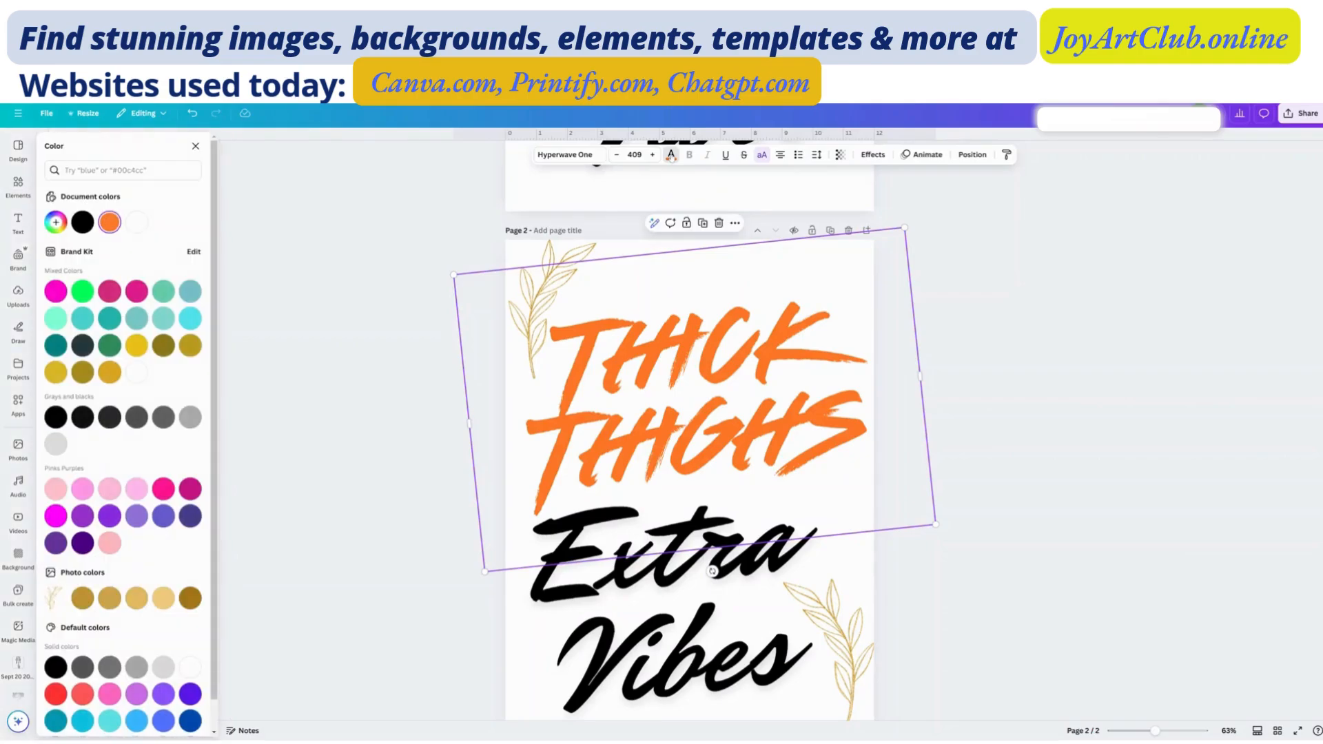
{"action": "left_click", "coordinate": [136, 293]}
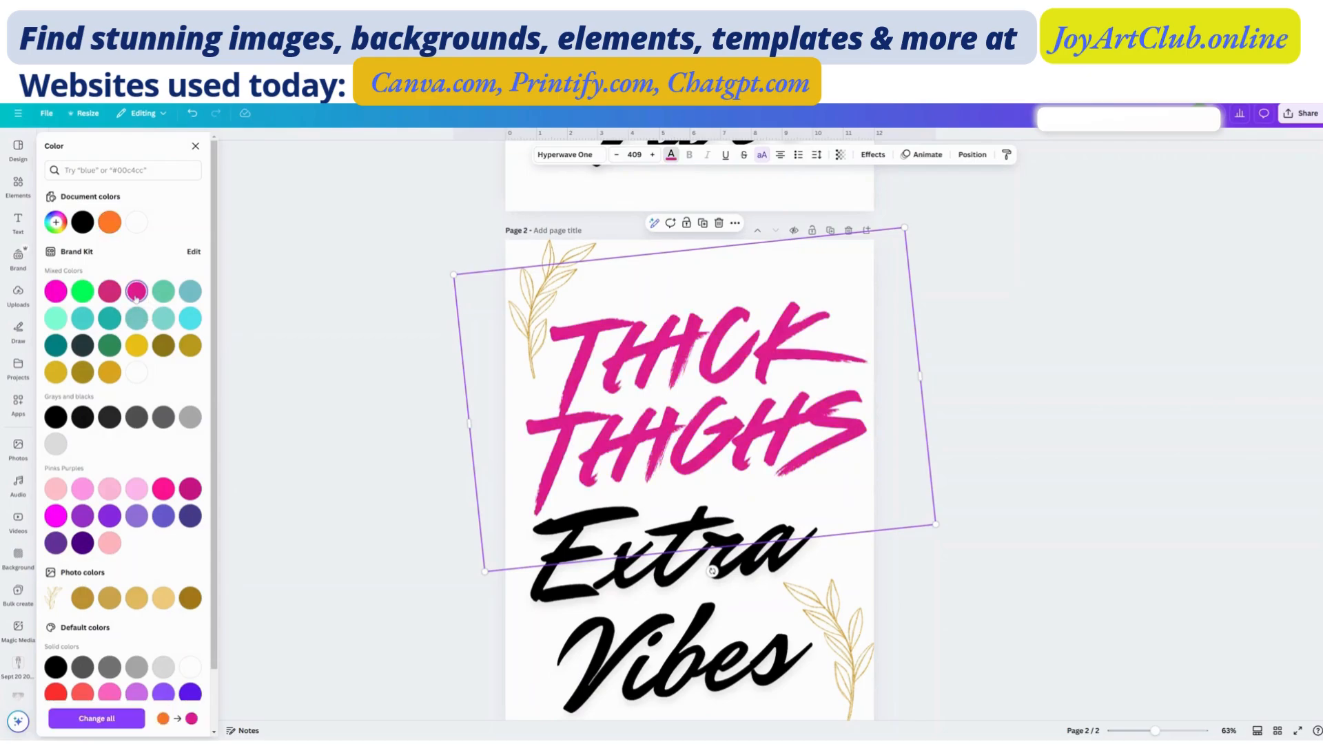
{"action": "left_click", "coordinate": [164, 488]}
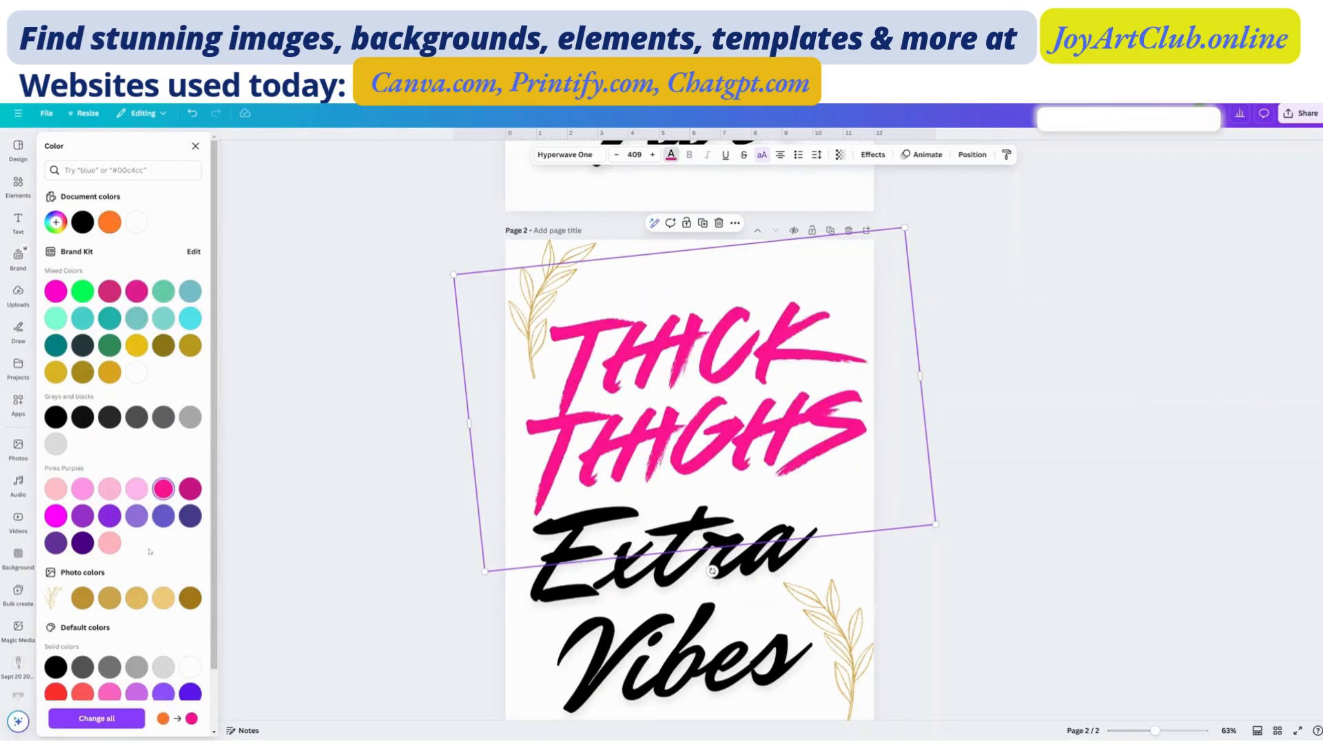
{"action": "scroll", "coordinate": [149, 551], "scroll_direction": "down", "scroll_amount": 1}
{"action": "left_click", "coordinate": [82, 224]}
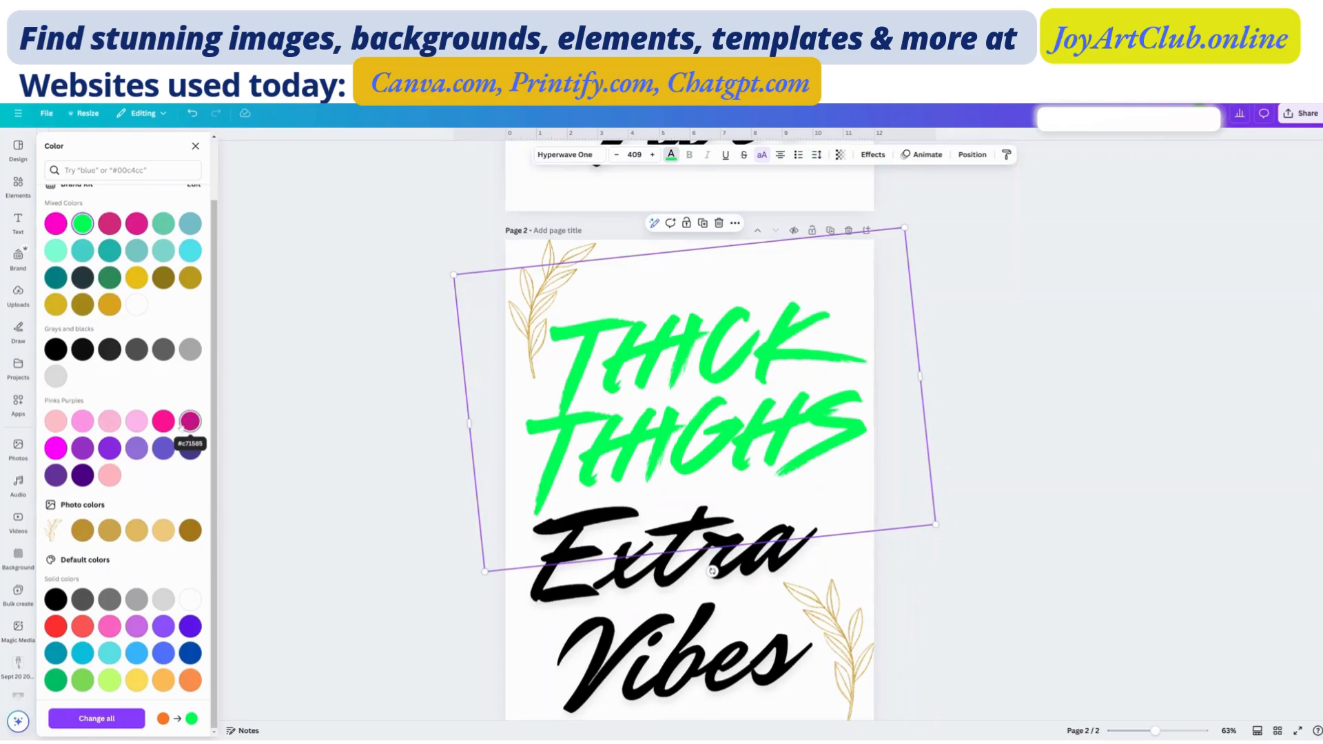
{"action": "left_click", "coordinate": [163, 422]}
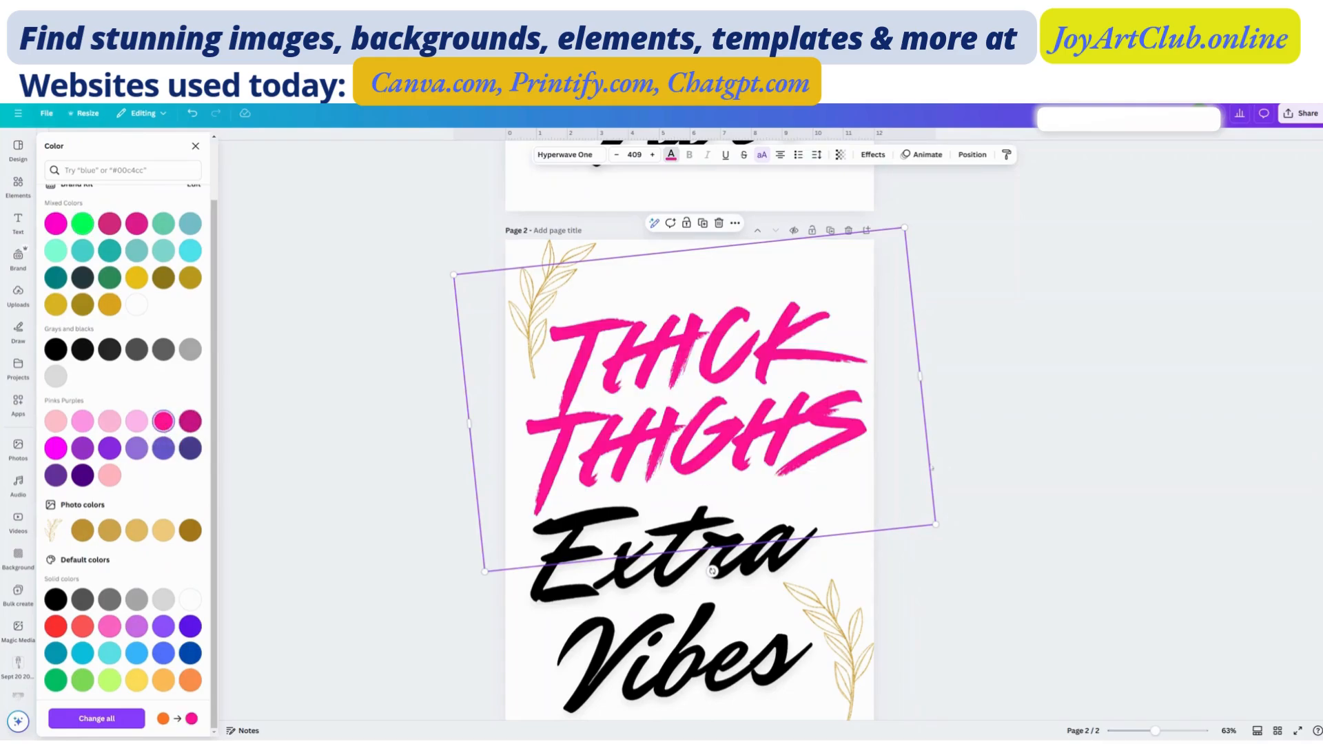
Step: Duplicate page 2 with the pink "Thick Thighs" lettering and gold branches
{"action": "scroll", "coordinate": [894, 453], "scroll_direction": "up", "scroll_amount": 5}
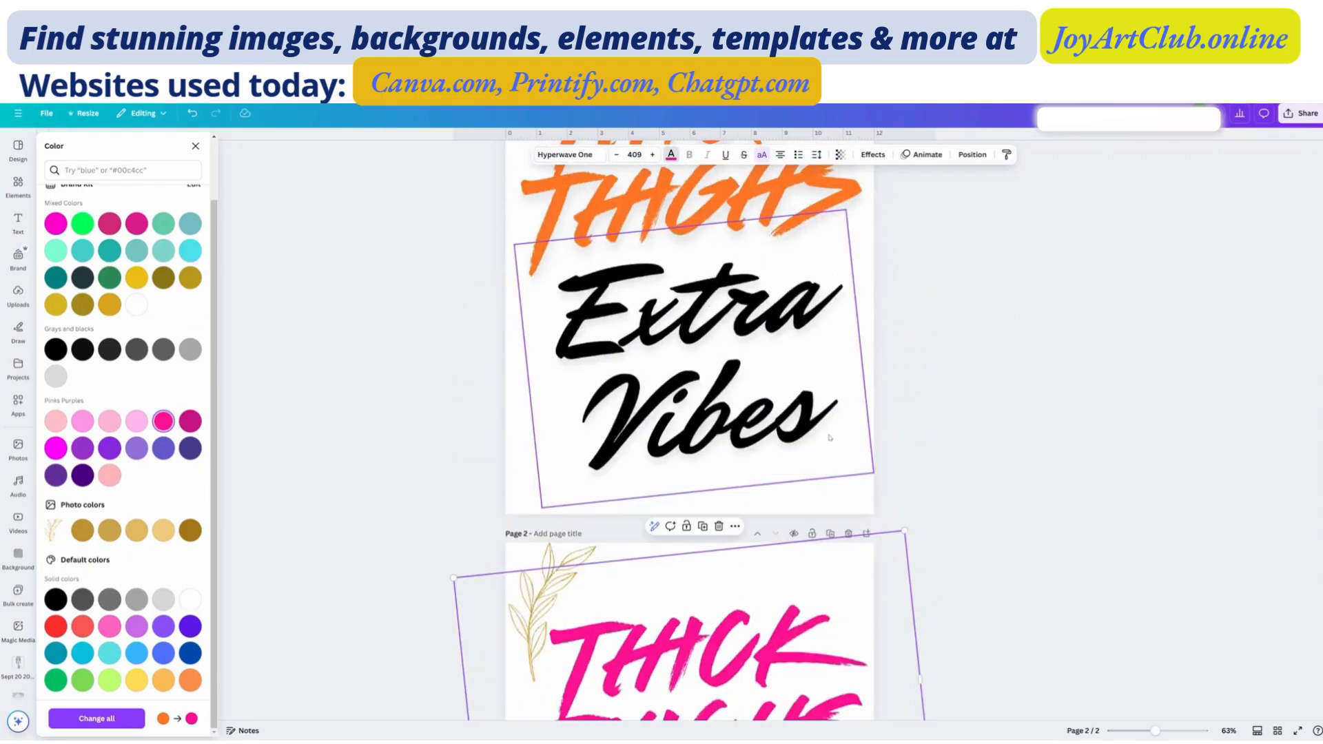
{"action": "scroll", "coordinate": [830, 438], "scroll_direction": "down", "scroll_amount": 3}
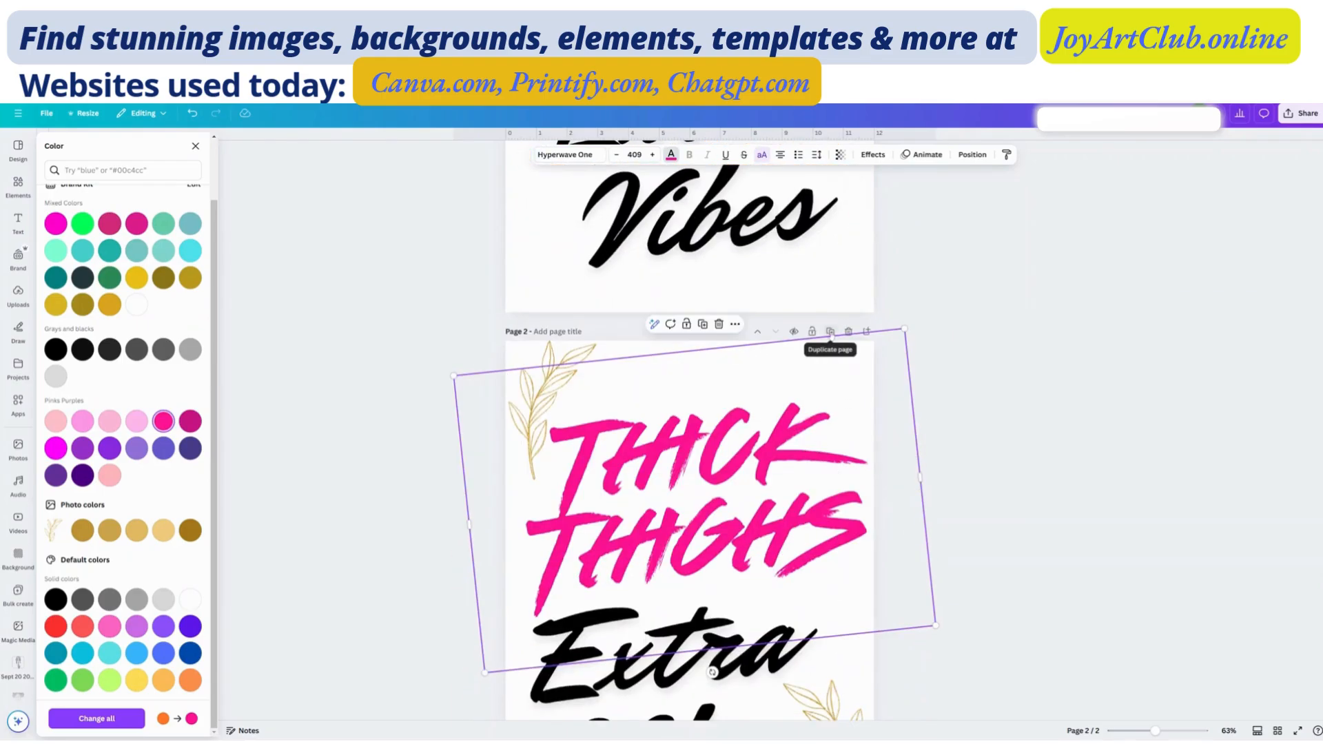
{"action": "left_click", "coordinate": [831, 333]}
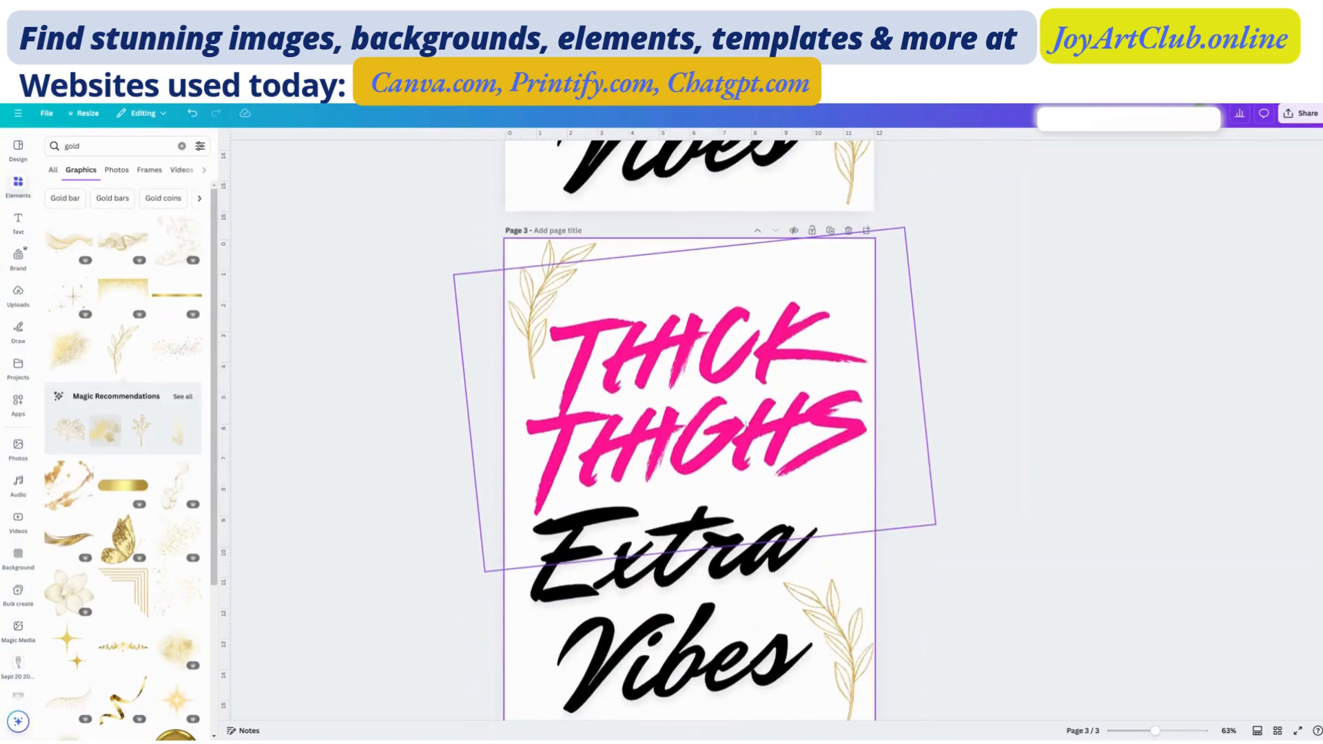
Step: Recolour "Thick Thighs" on page 3 to the default solid red and nudge the lower-right gold branch slightly left
{"action": "left_click", "coordinate": [564, 335]}
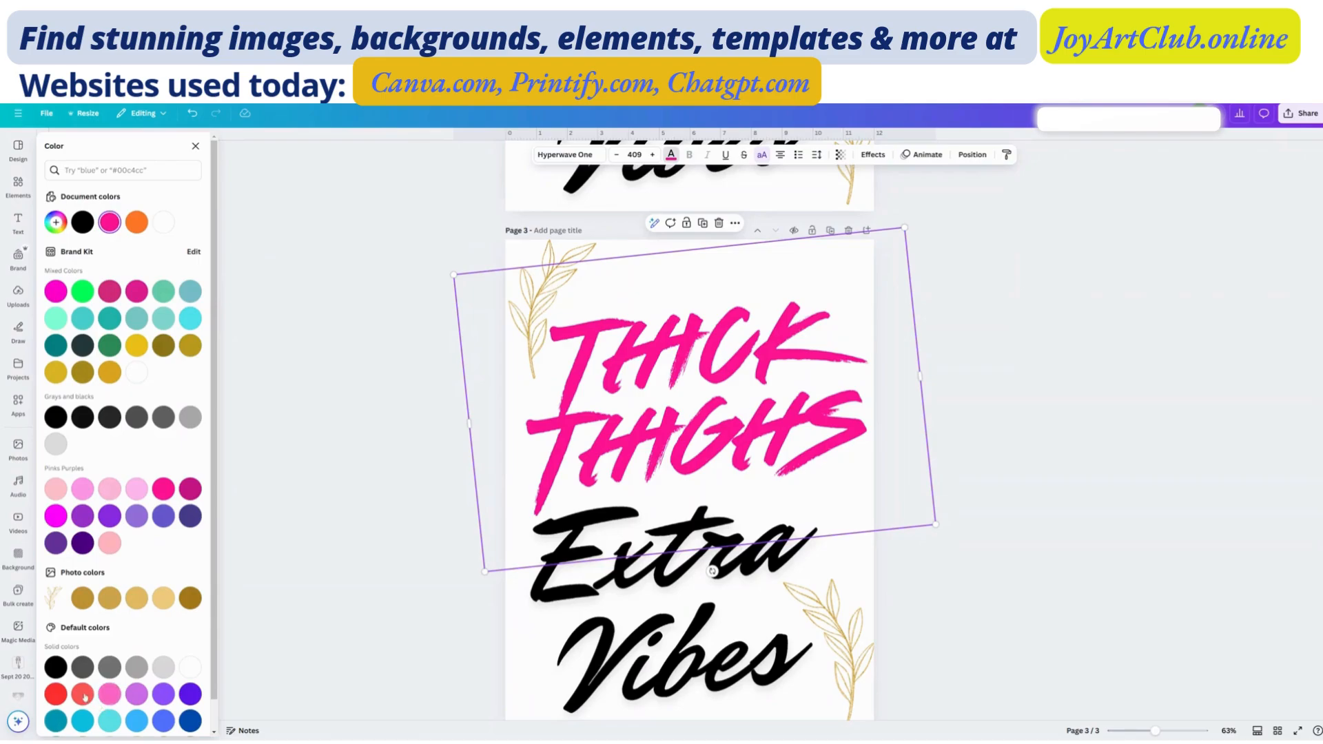
{"action": "left_click", "coordinate": [56, 694]}
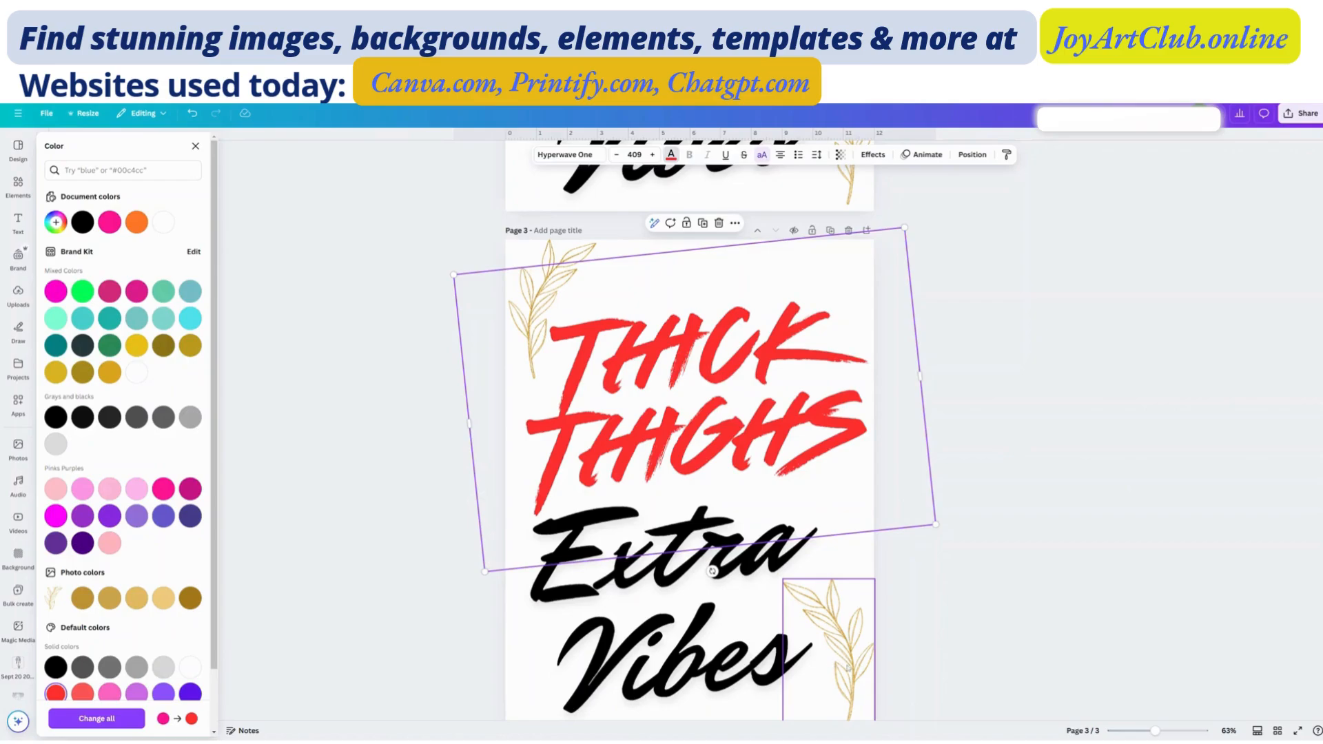
{"action": "mouse_move", "coordinate": [849, 655]}
{"action": "left_mouse_down"}
{"action": "mouse_move", "coordinate": [848, 636]}
{"action": "mouse_move", "coordinate": [839, 664]}
{"action": "left_mouse_up"}
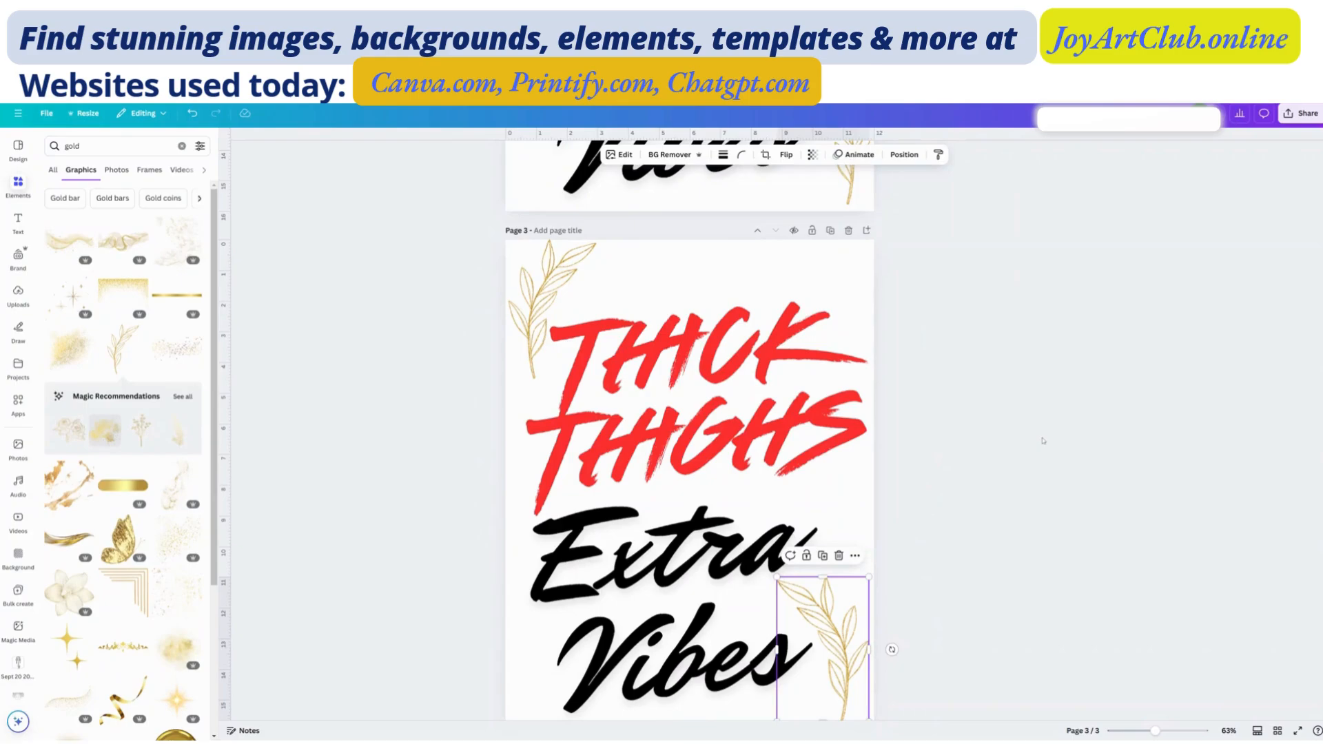
Step: Review the orange, pink and red versions of the design on pages 1 to 3 and add a blank page 4
{"action": "scroll", "coordinate": [1044, 441], "scroll_direction": "up", "scroll_amount": 15}
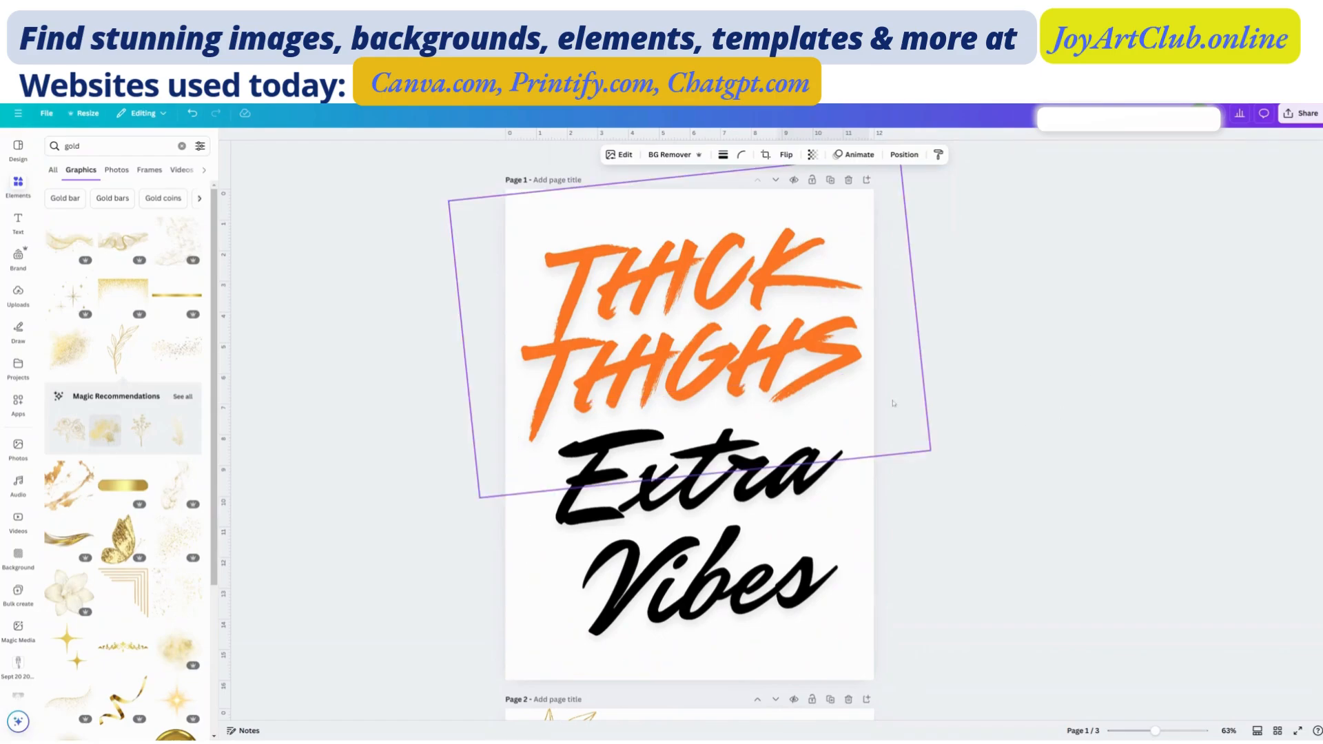
{"action": "scroll", "coordinate": [778, 409], "scroll_direction": "down", "scroll_amount": 6}
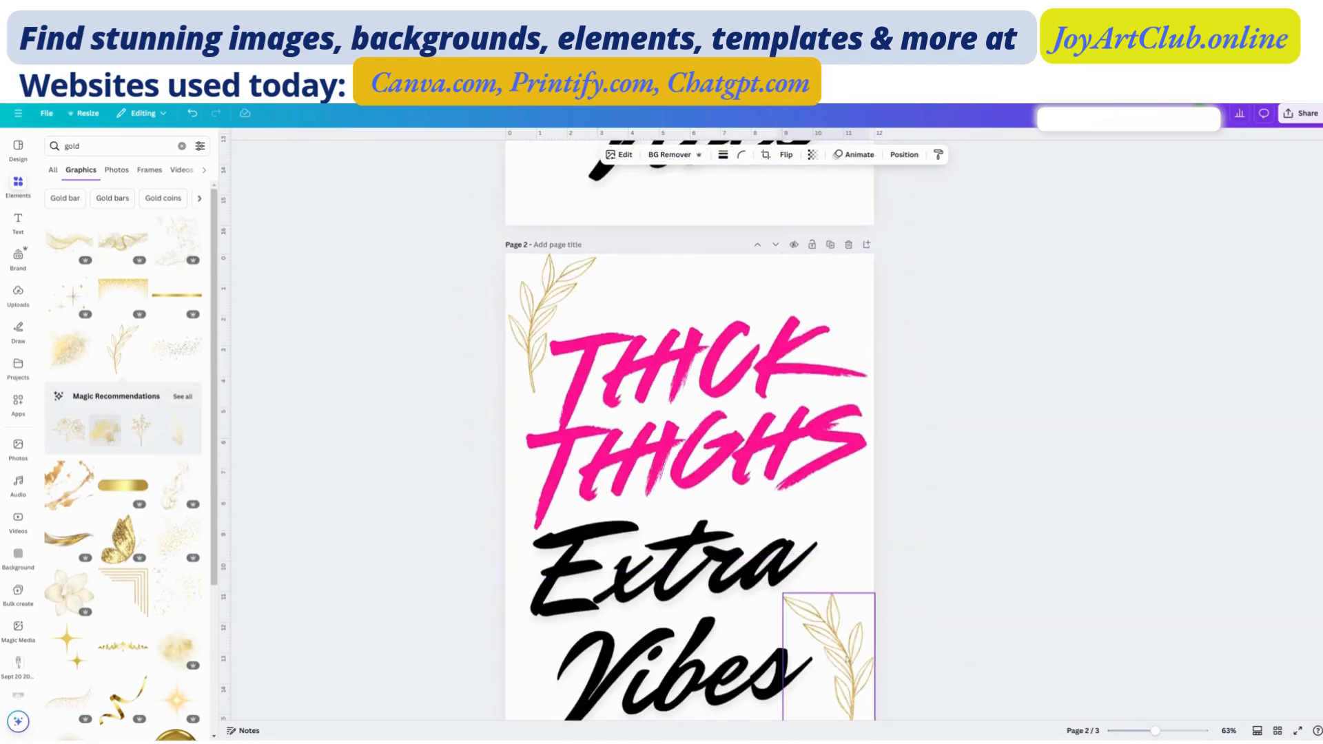
{"action": "scroll", "coordinate": [857, 652], "scroll_direction": "down", "scroll_amount": 6}
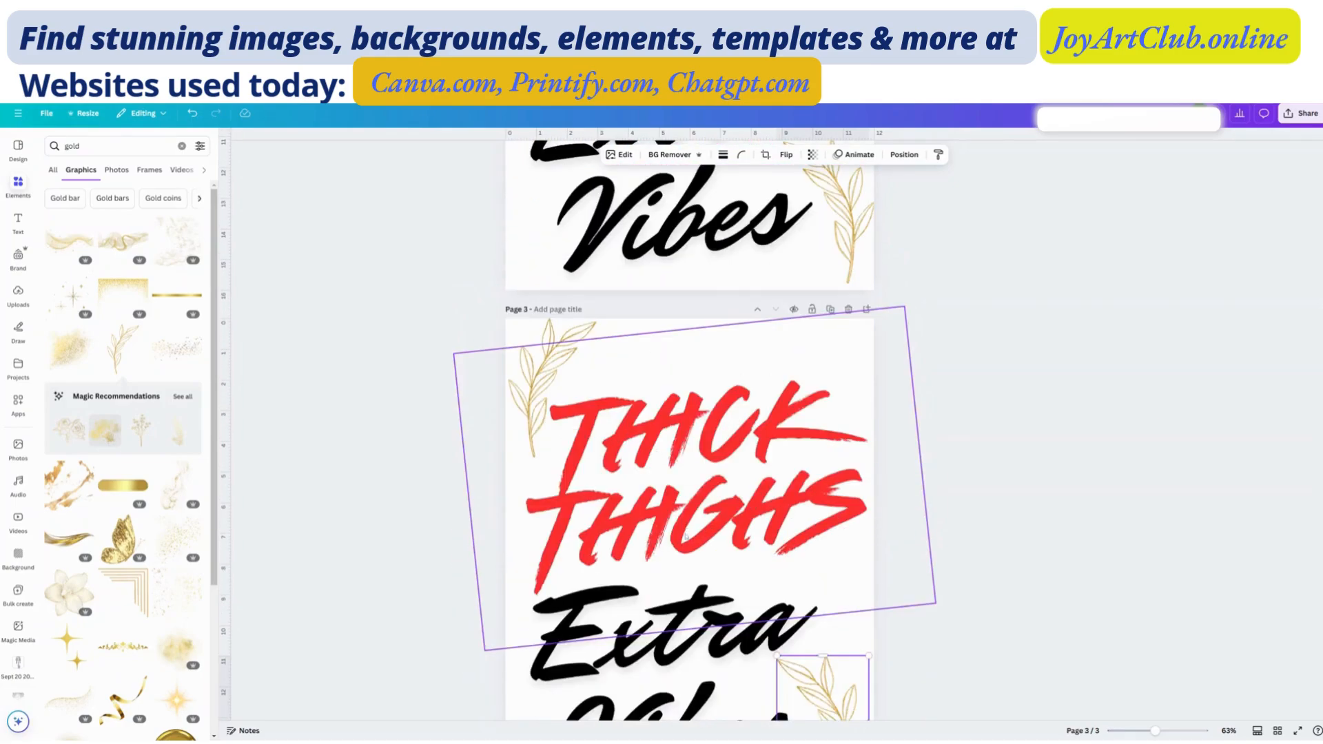
{"action": "scroll", "coordinate": [686, 536], "scroll_direction": "down", "scroll_amount": 3}
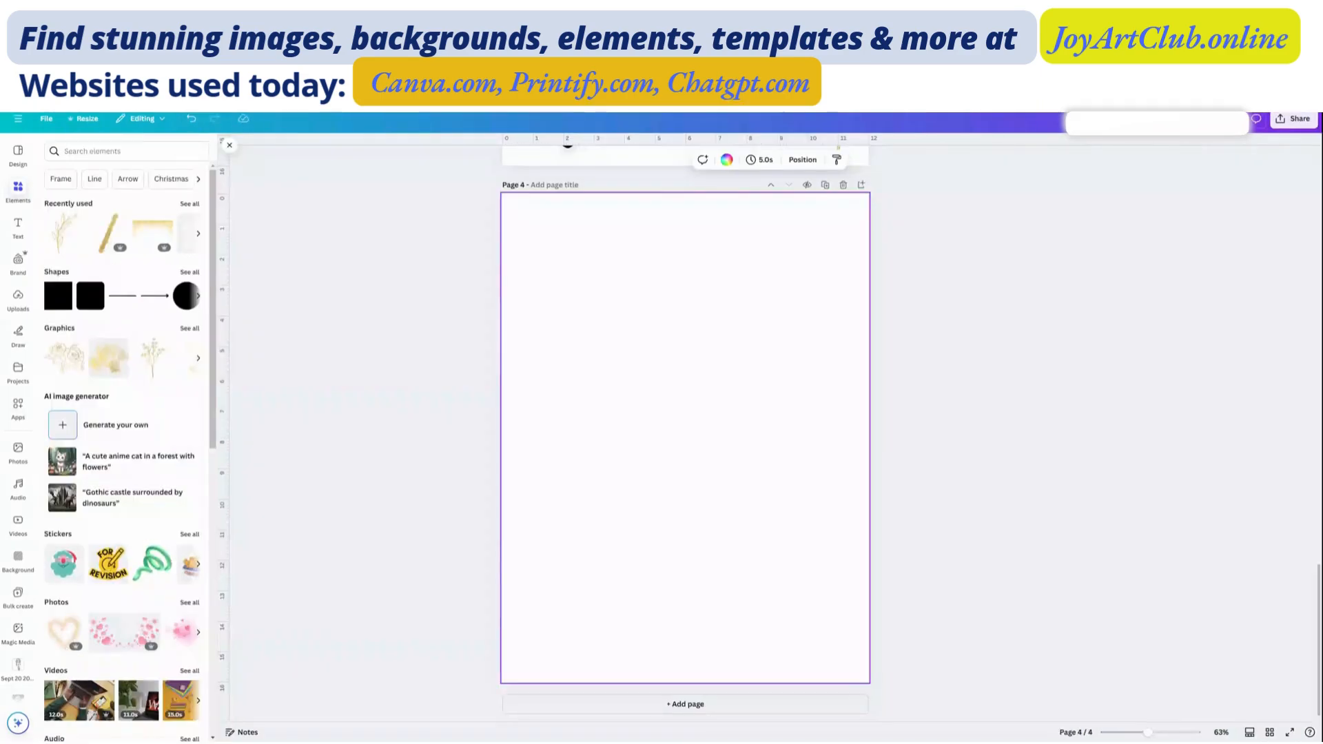
{"action": "scroll", "coordinate": [733, 453], "scroll_direction": "up", "scroll_amount": 10}
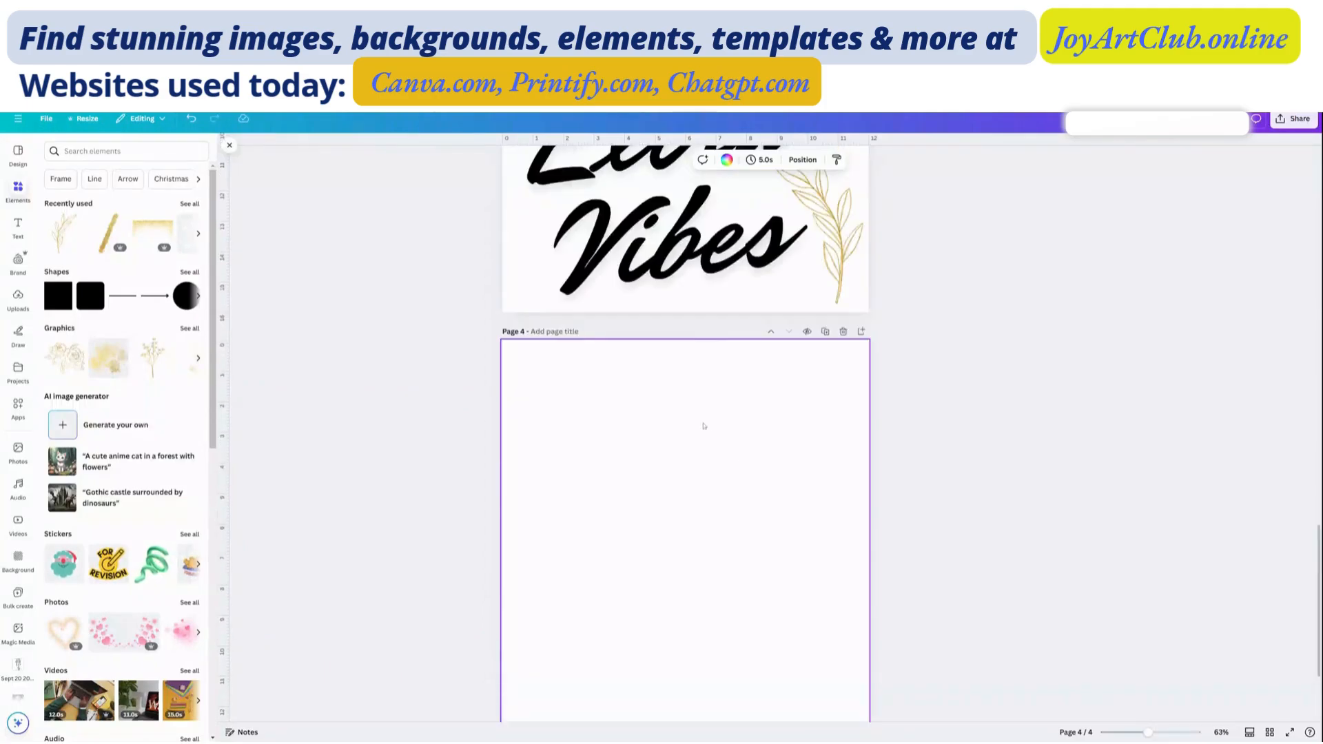
{"action": "scroll", "coordinate": [702, 414], "scroll_direction": "down", "scroll_amount": 10}
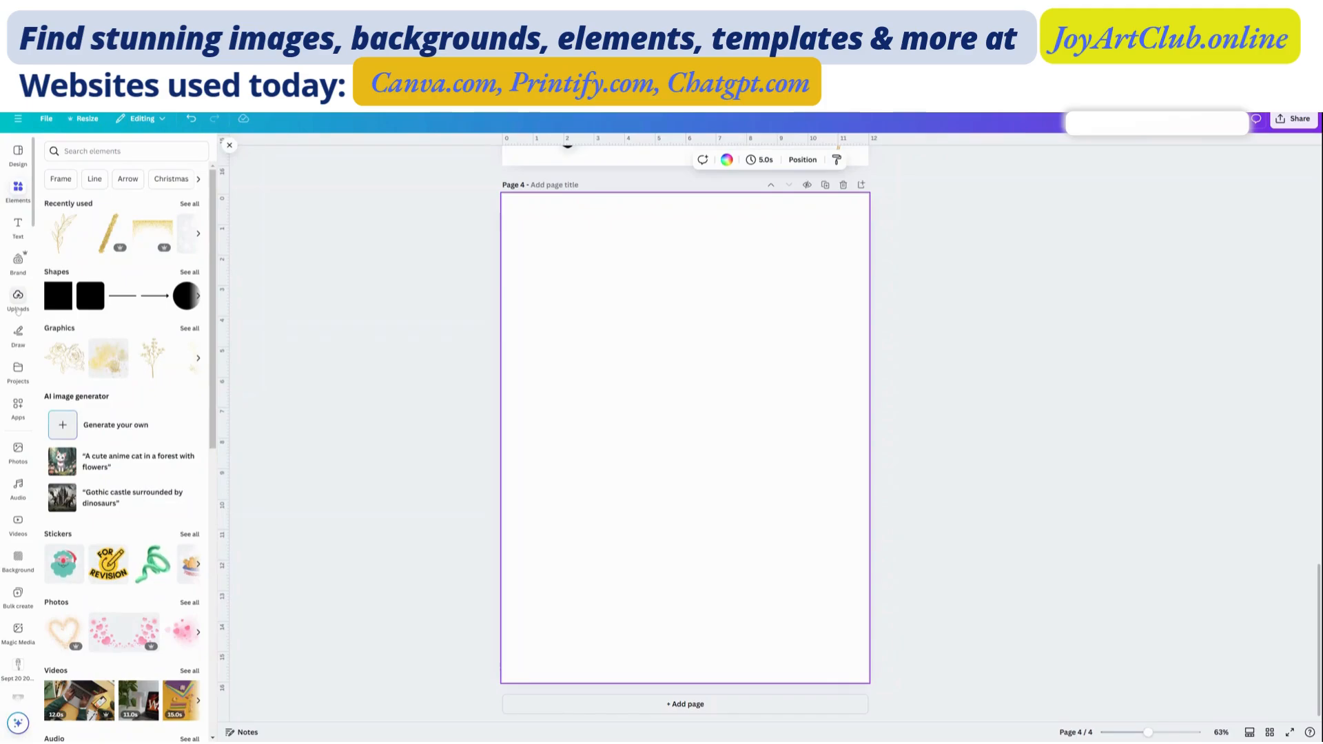
Step: Add the "Call Now" font combination to page 4
{"action": "left_click", "coordinate": [18, 228]}
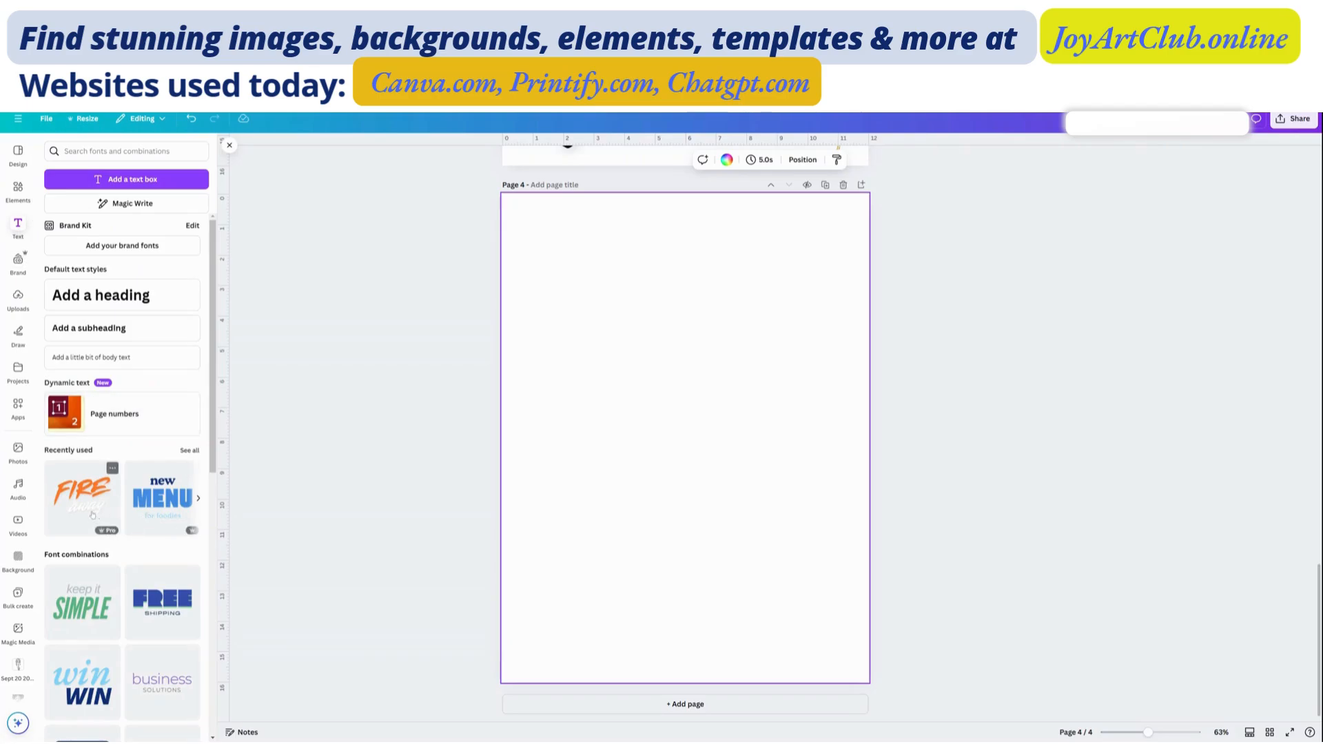
{"action": "scroll", "coordinate": [111, 526], "scroll_direction": "down", "scroll_amount": 4}
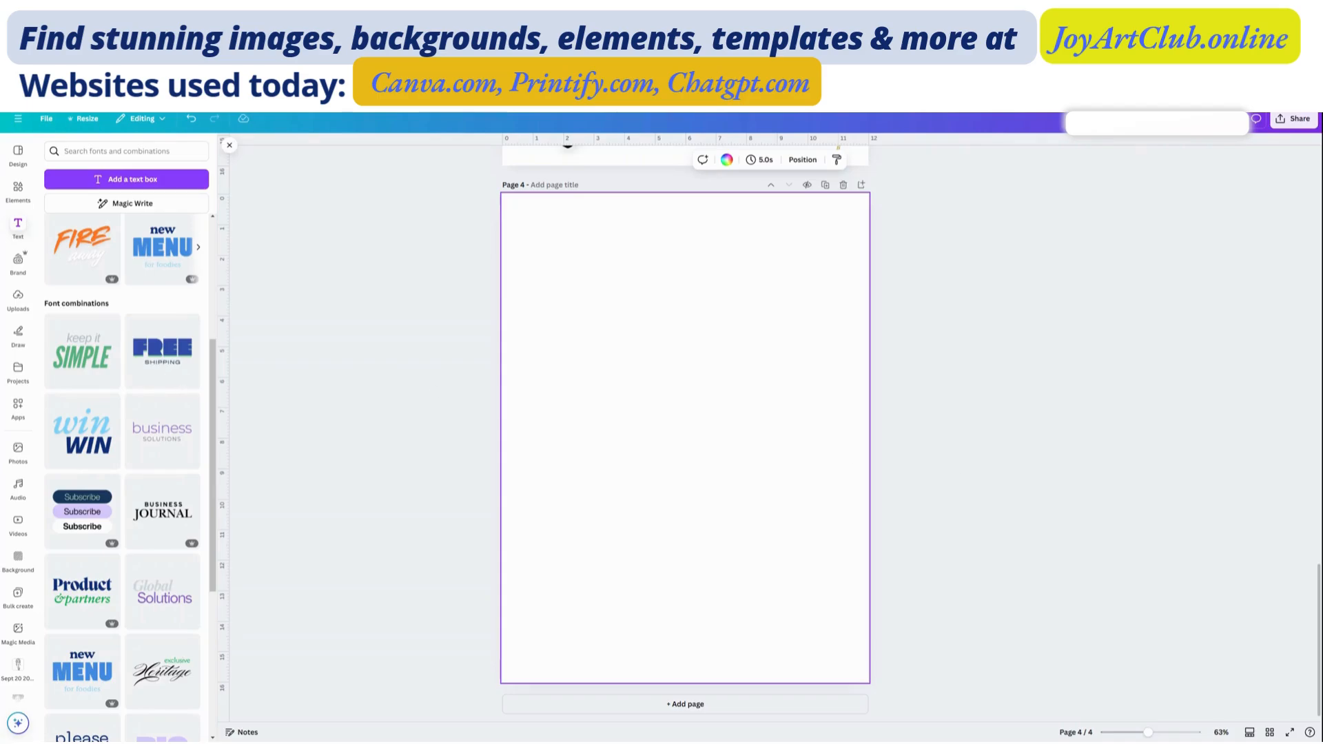
{"action": "scroll", "coordinate": [122, 476], "scroll_direction": "down", "scroll_amount": 5}
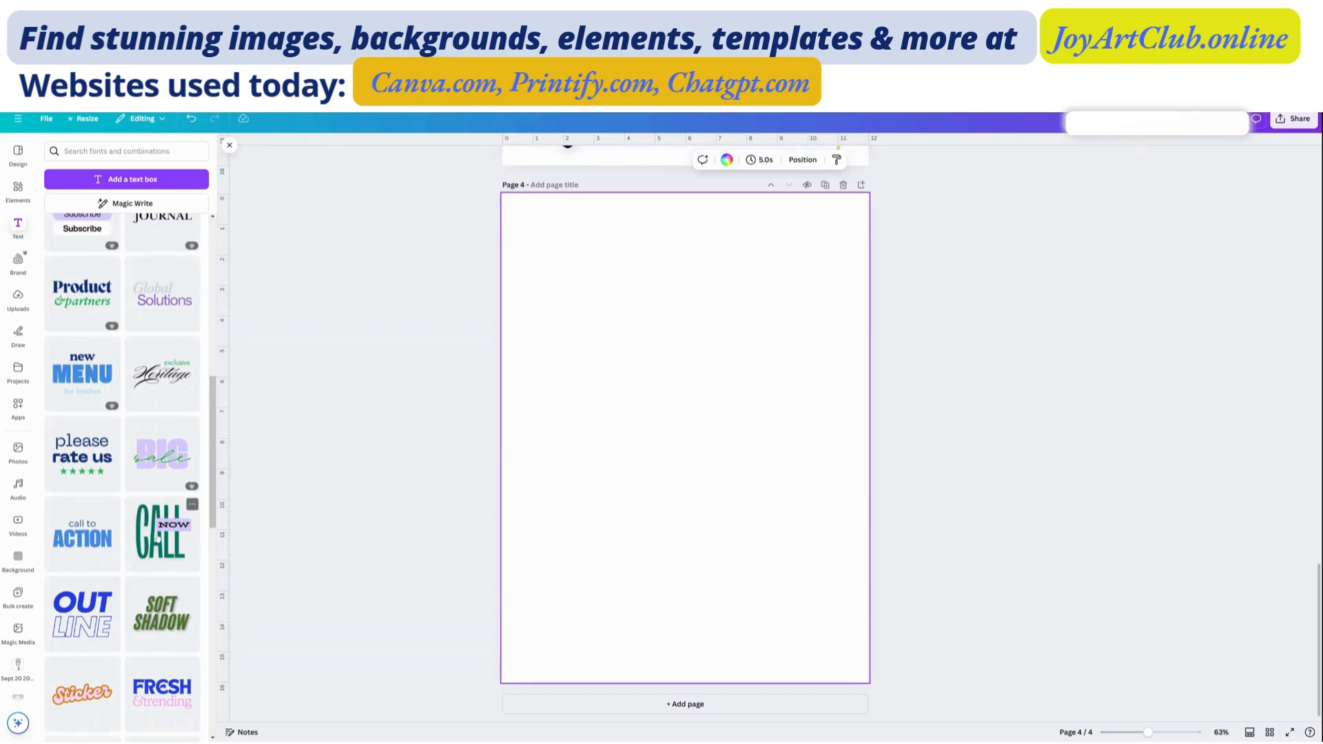
{"action": "left_click", "coordinate": [157, 540]}
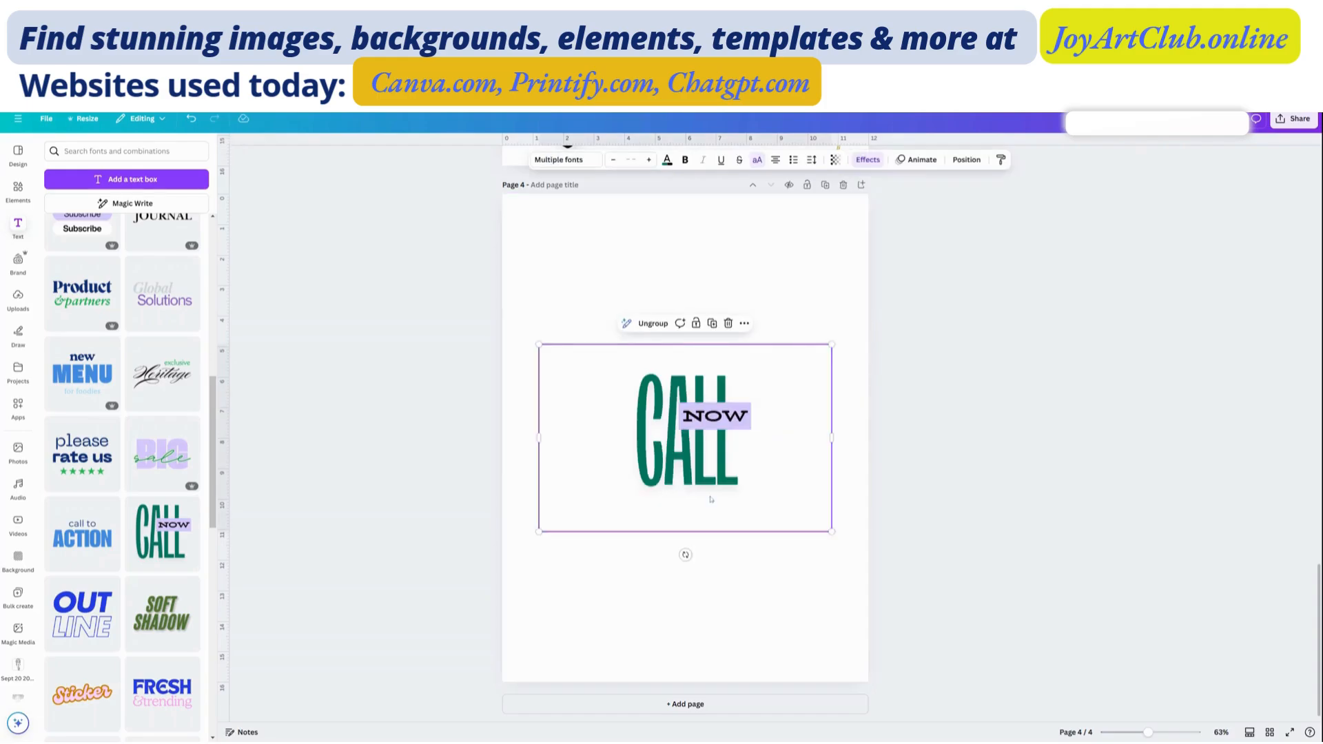
Step: Enlarge the "Call Now" text group until it nearly fills page 4 and centre it across the page
{"action": "left_click_drag", "start_coordinate": [714, 493], "coordinate": [709, 457]}
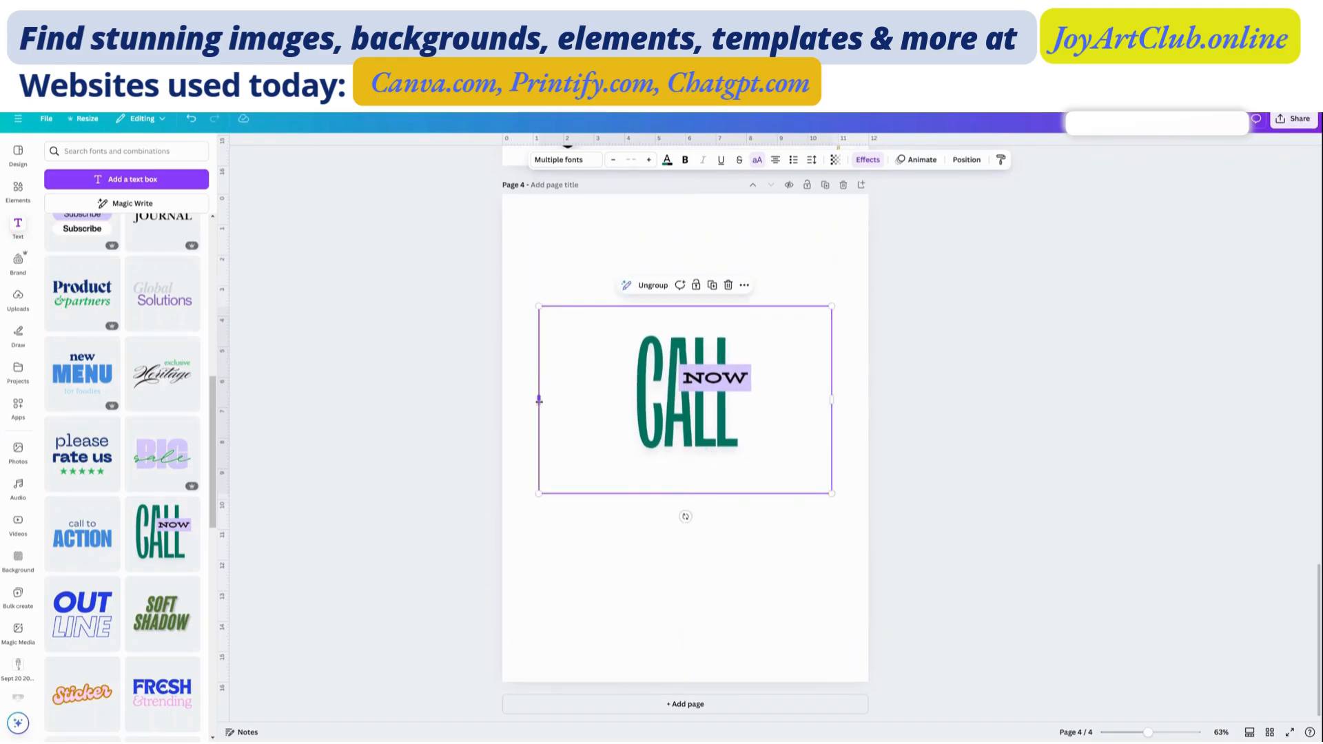
{"action": "left_click_drag", "start_coordinate": [539, 399], "coordinate": [603, 312]}
{"action": "left_click_drag", "start_coordinate": [792, 428], "coordinate": [1022, 562]}
{"action": "left_click_drag", "start_coordinate": [746, 460], "coordinate": [714, 461]}
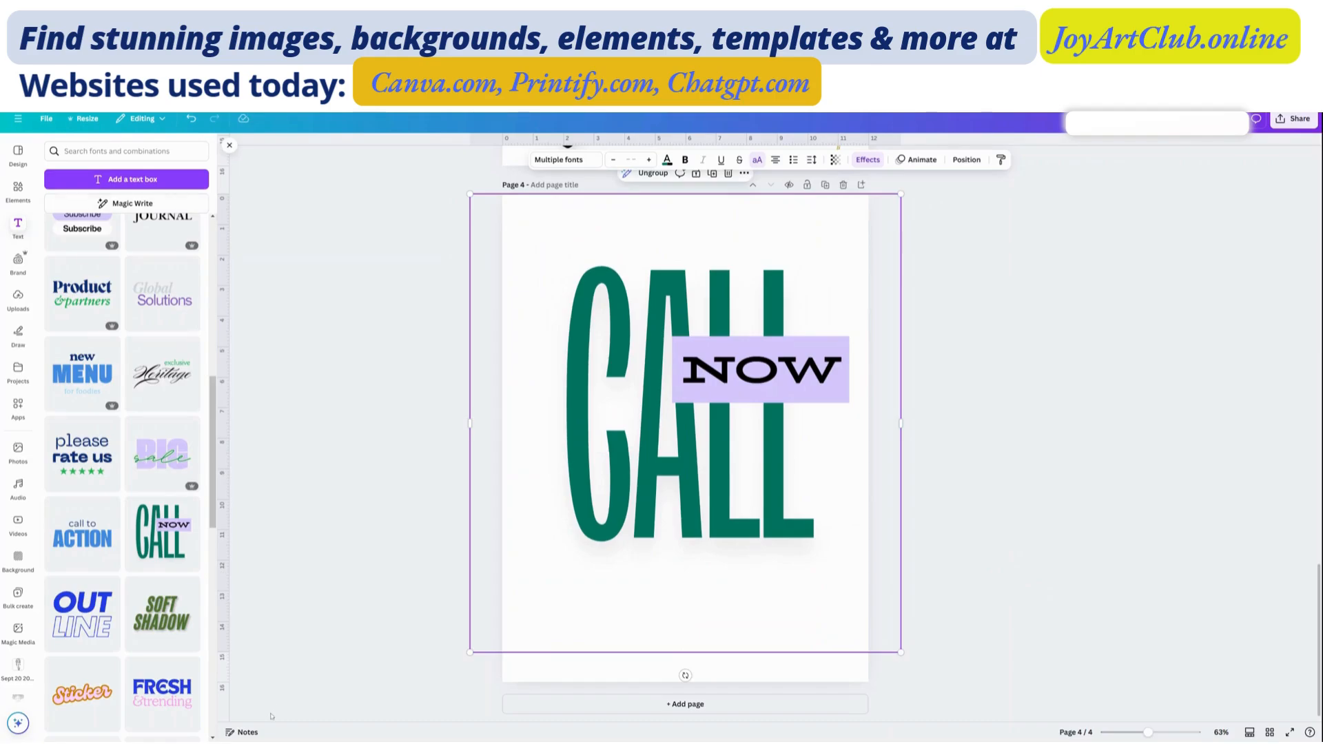
Step: Open the page 3 notes and read through the list of curvy girl sayings
{"action": "left_click", "coordinate": [251, 735]}
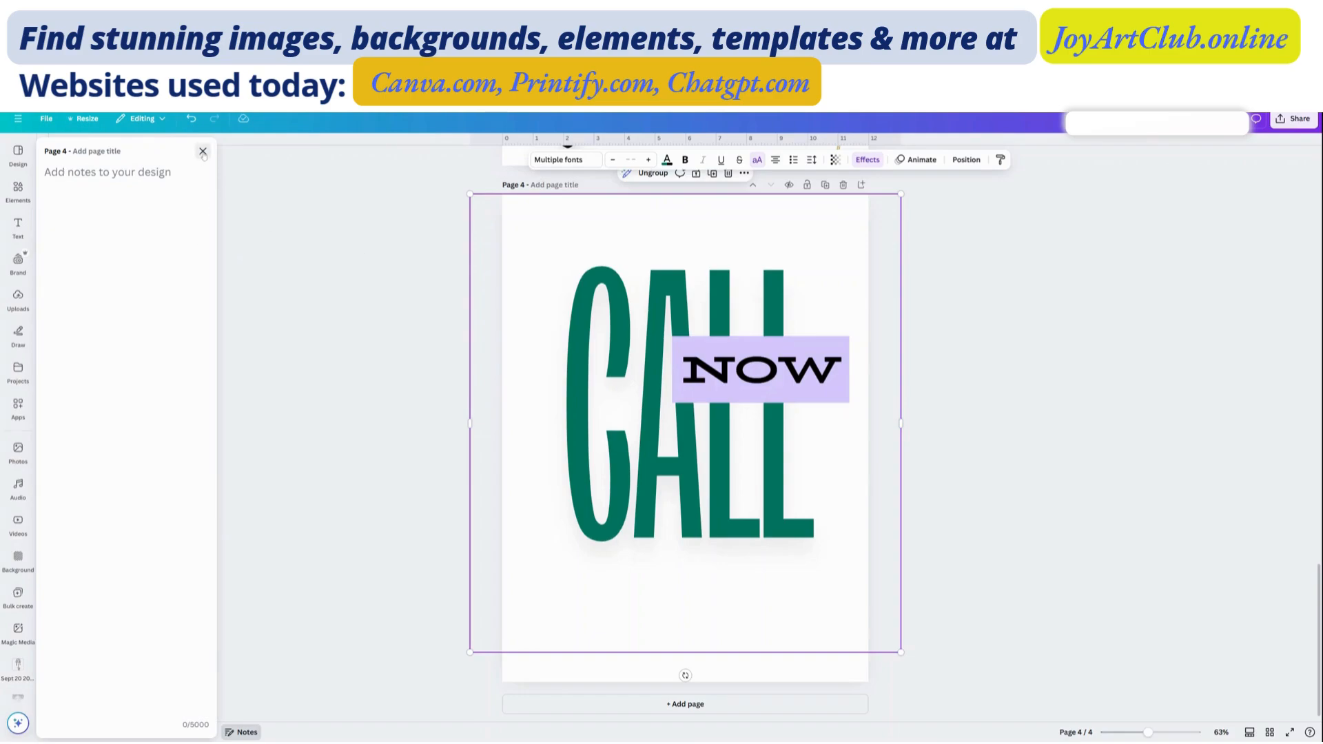
{"action": "left_click", "coordinate": [202, 151]}
{"action": "scroll", "coordinate": [498, 260], "scroll_direction": "up", "scroll_amount": 4}
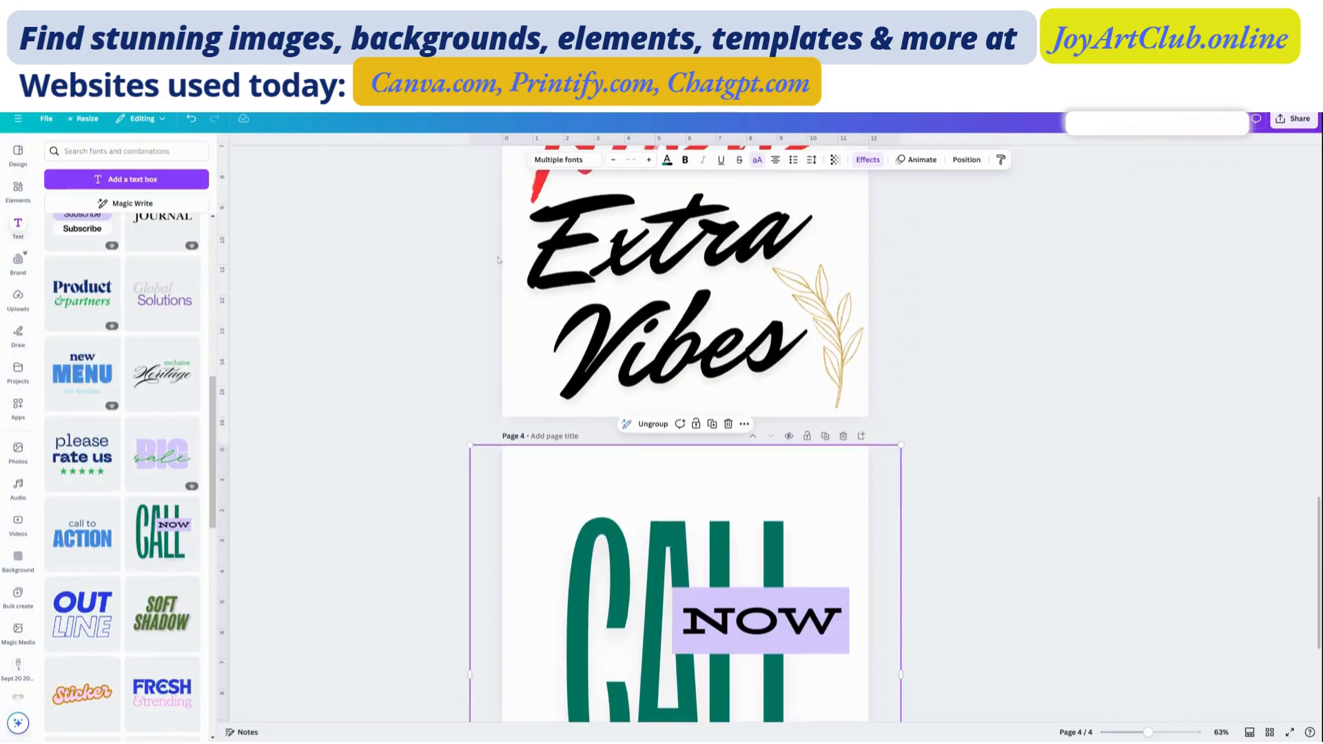
{"action": "left_click", "coordinate": [867, 235]}
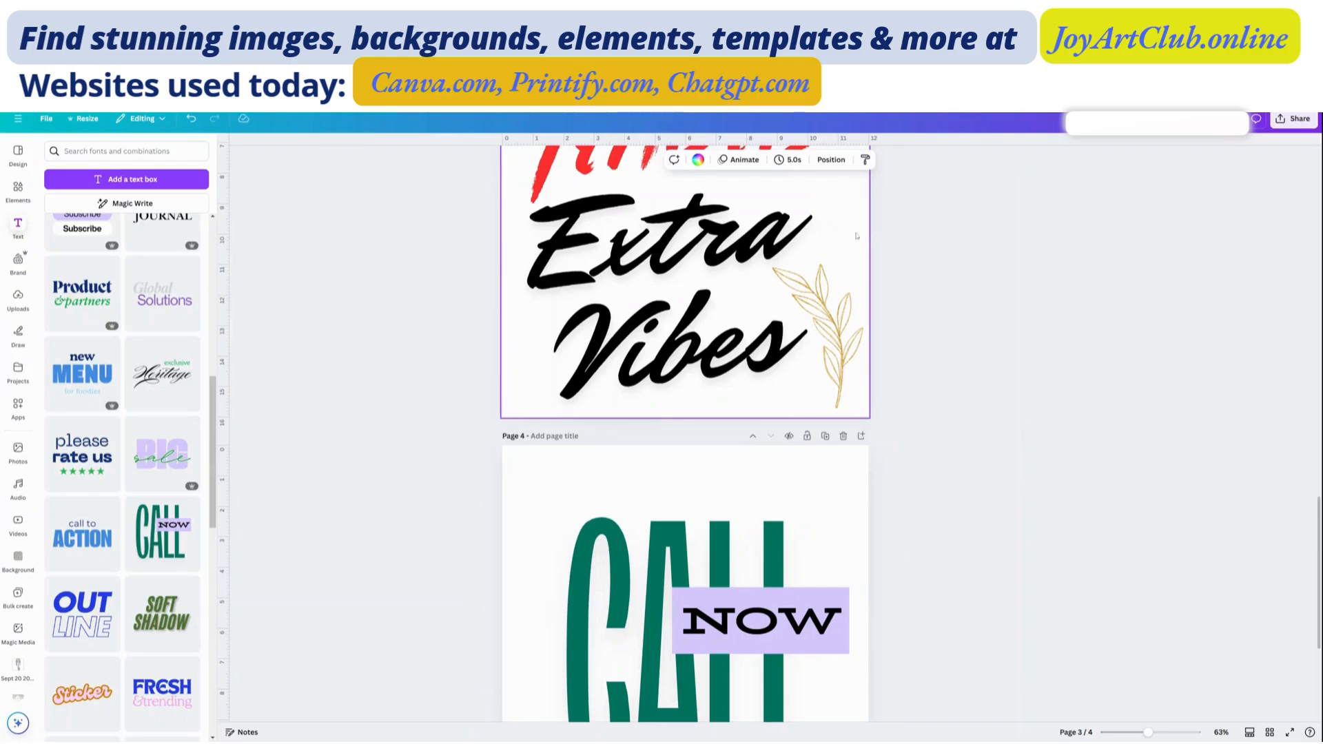
{"action": "left_click", "coordinate": [247, 734]}
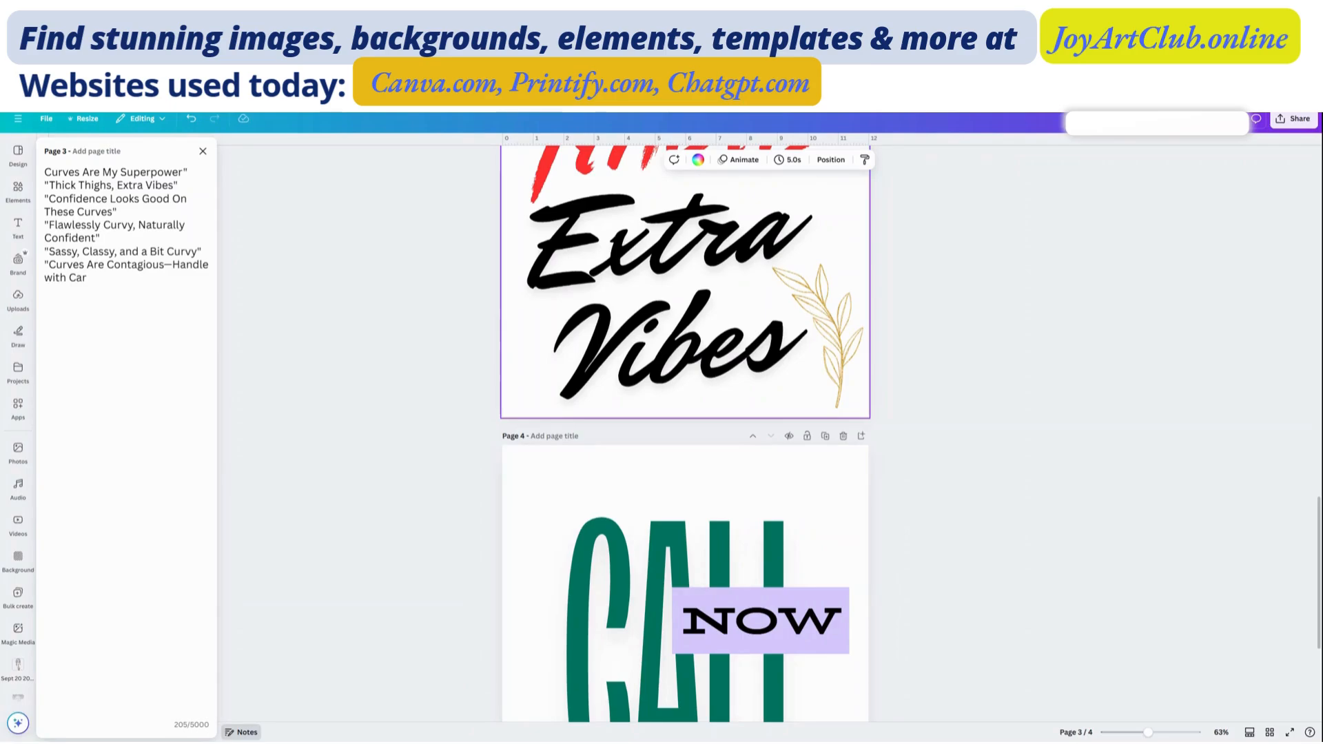
{"action": "left_click", "coordinate": [588, 548]}
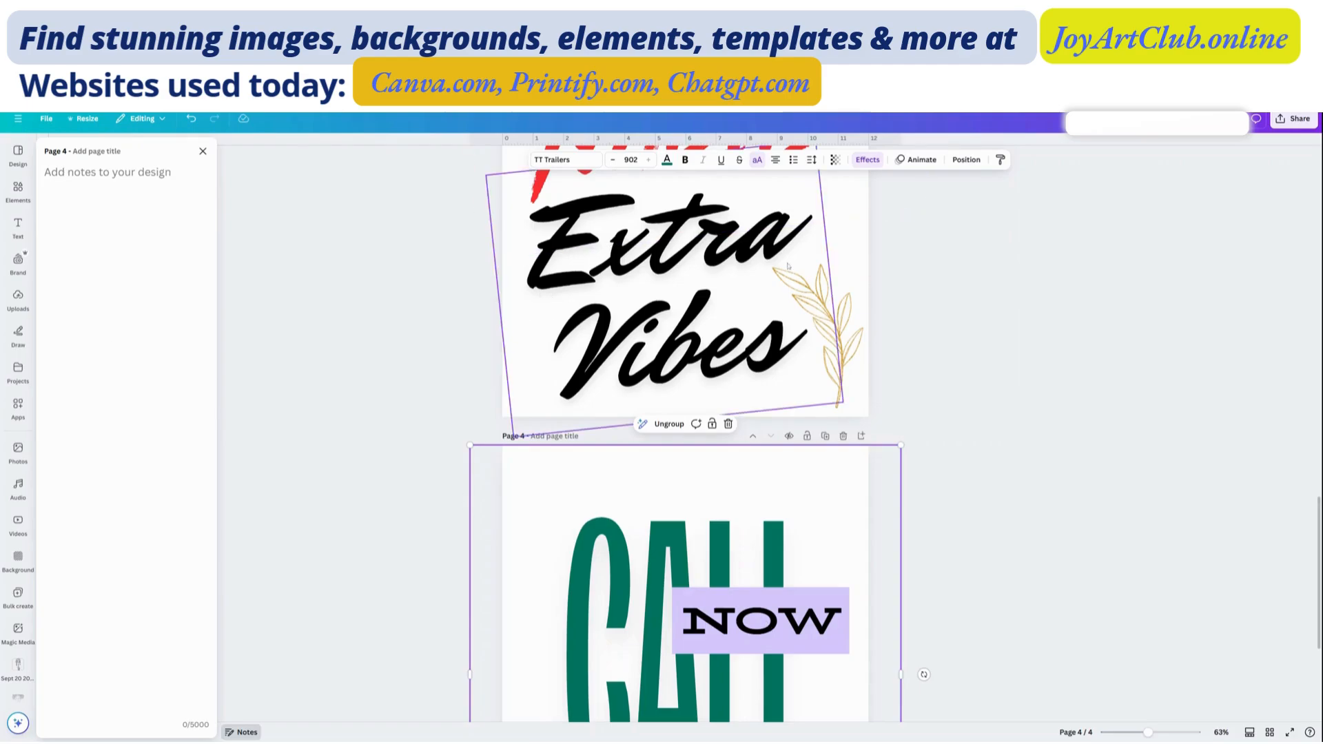
{"action": "left_click", "coordinate": [857, 250]}
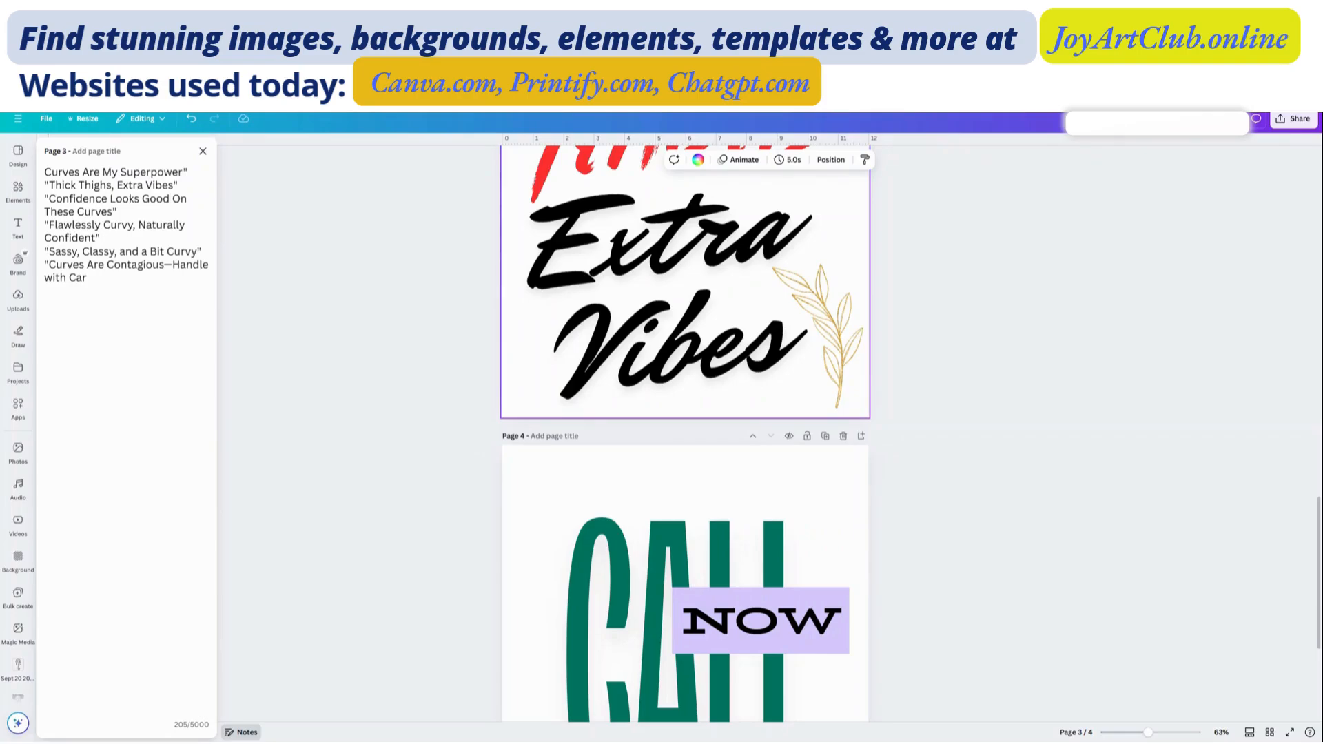
Step: Replace the word "CALL" on page 4 with the saying "Curves Are My Superpower" copied from the page 3 notes
{"action": "left_click_drag", "start_coordinate": [44, 172], "coordinate": [183, 173]}
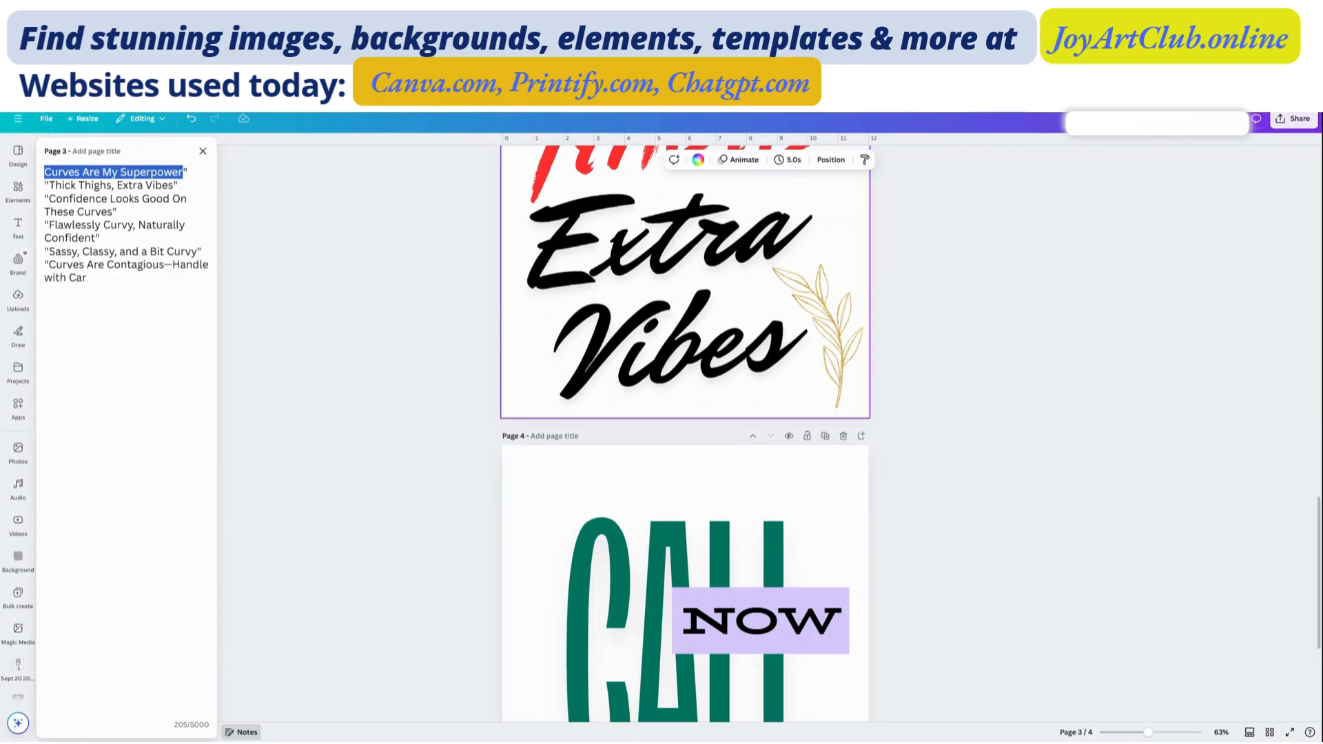
{"action": "left_click", "coordinate": [631, 539]}
{"action": "scroll", "coordinate": [619, 530], "scroll_direction": "down", "scroll_amount": 3}
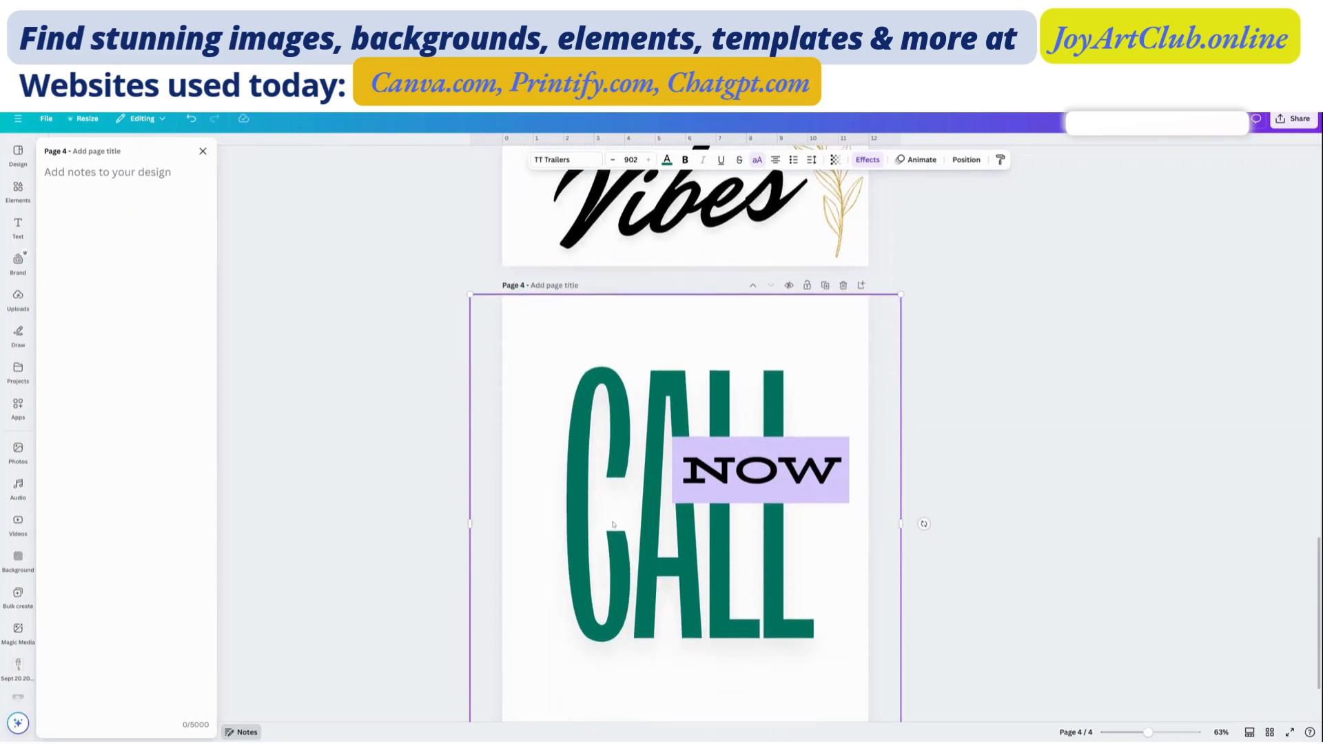
{"action": "double_click", "coordinate": [608, 453]}
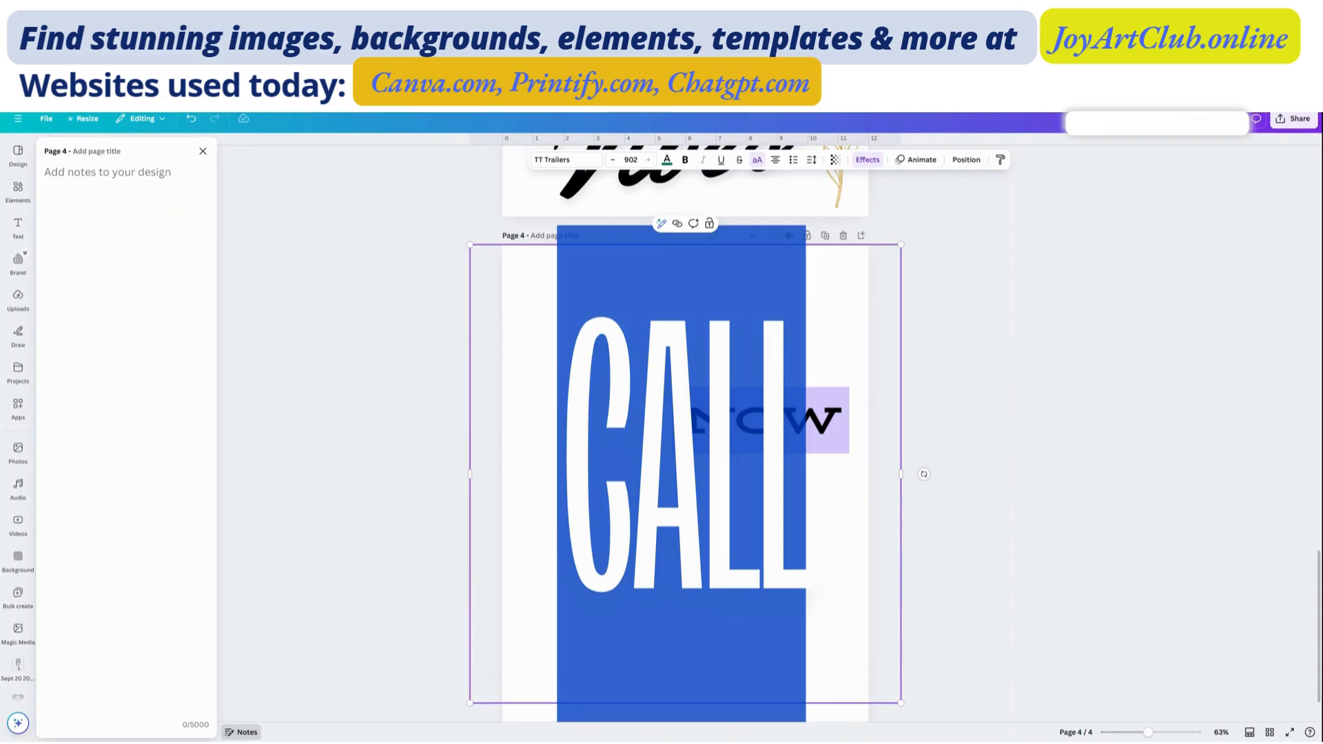
{"action": "key", "text": "ctrl+v"}
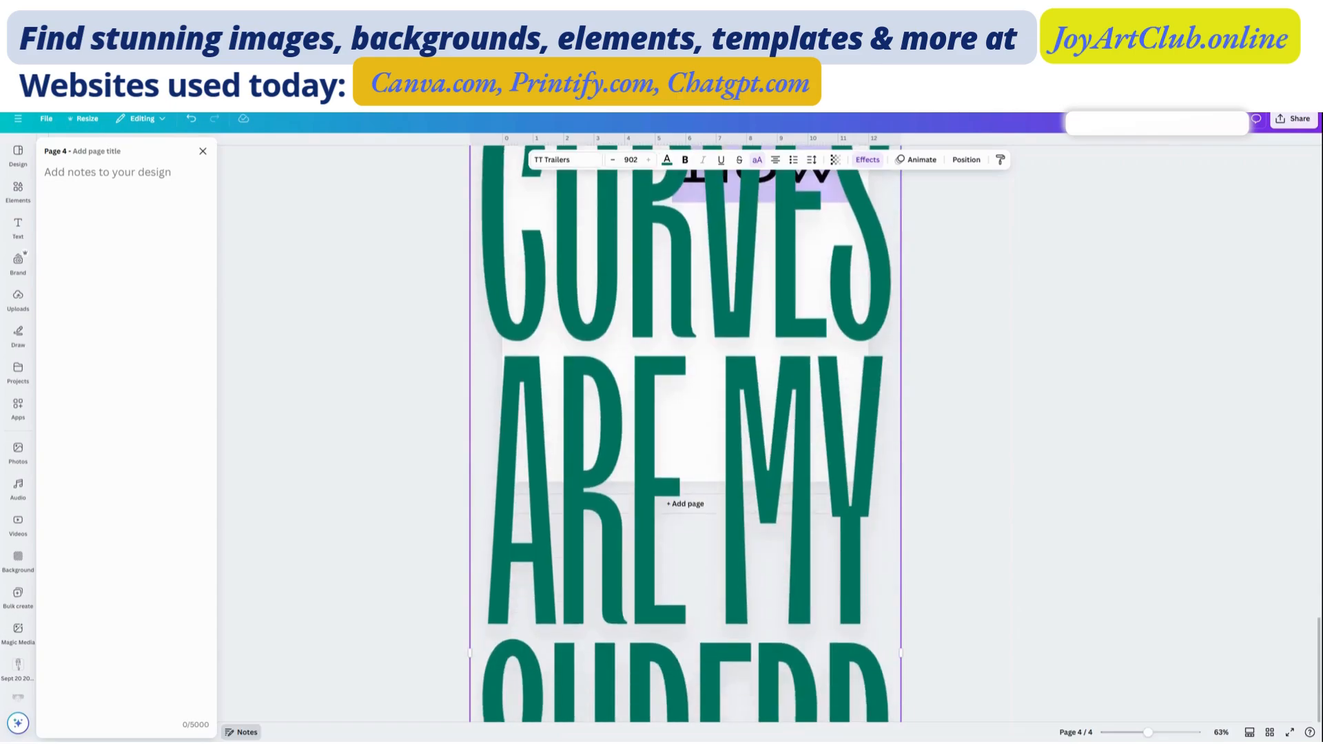
{"action": "scroll", "coordinate": [686, 433], "scroll_direction": "up", "scroll_amount": 2}
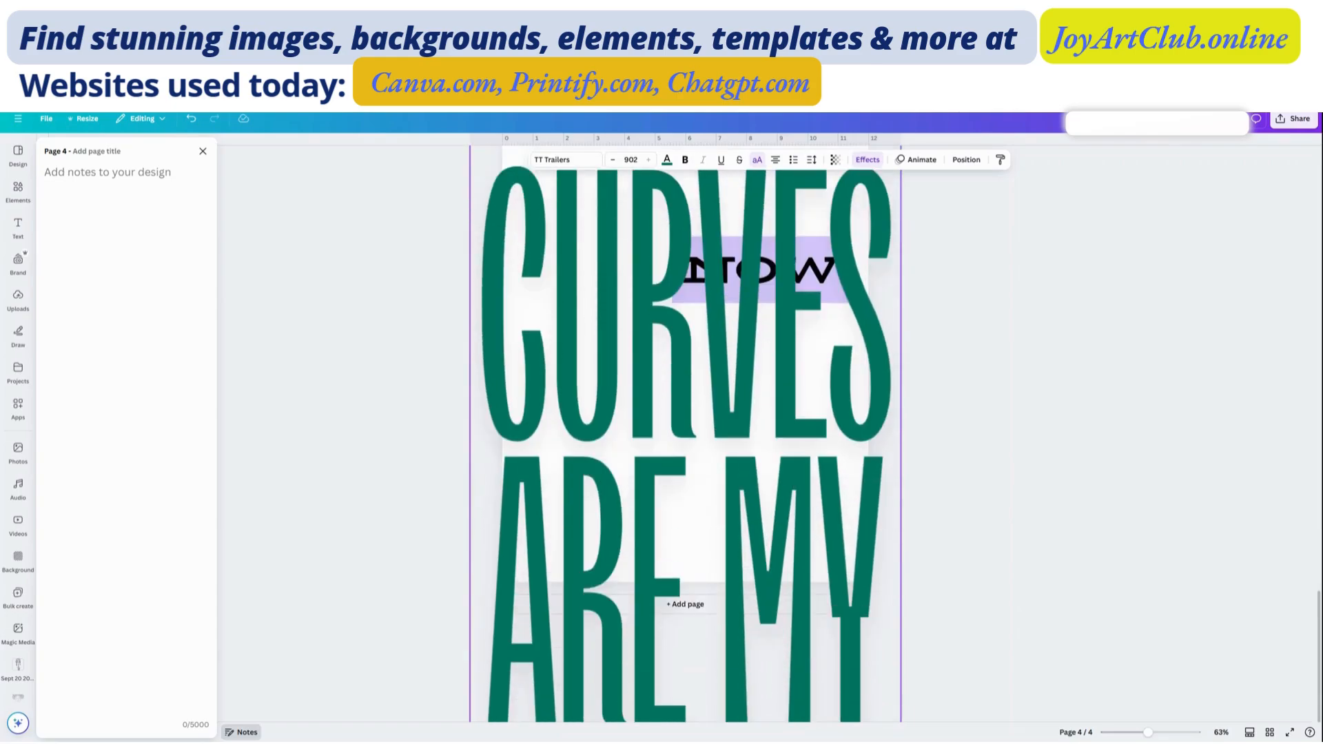
Step: Set the font size of the "CURVES ARE MY SUPERPOWER" headline to 300
{"action": "left_click", "coordinate": [631, 160]}
{"action": "type", "text": "300"}
{"action": "key", "text": "Return"}
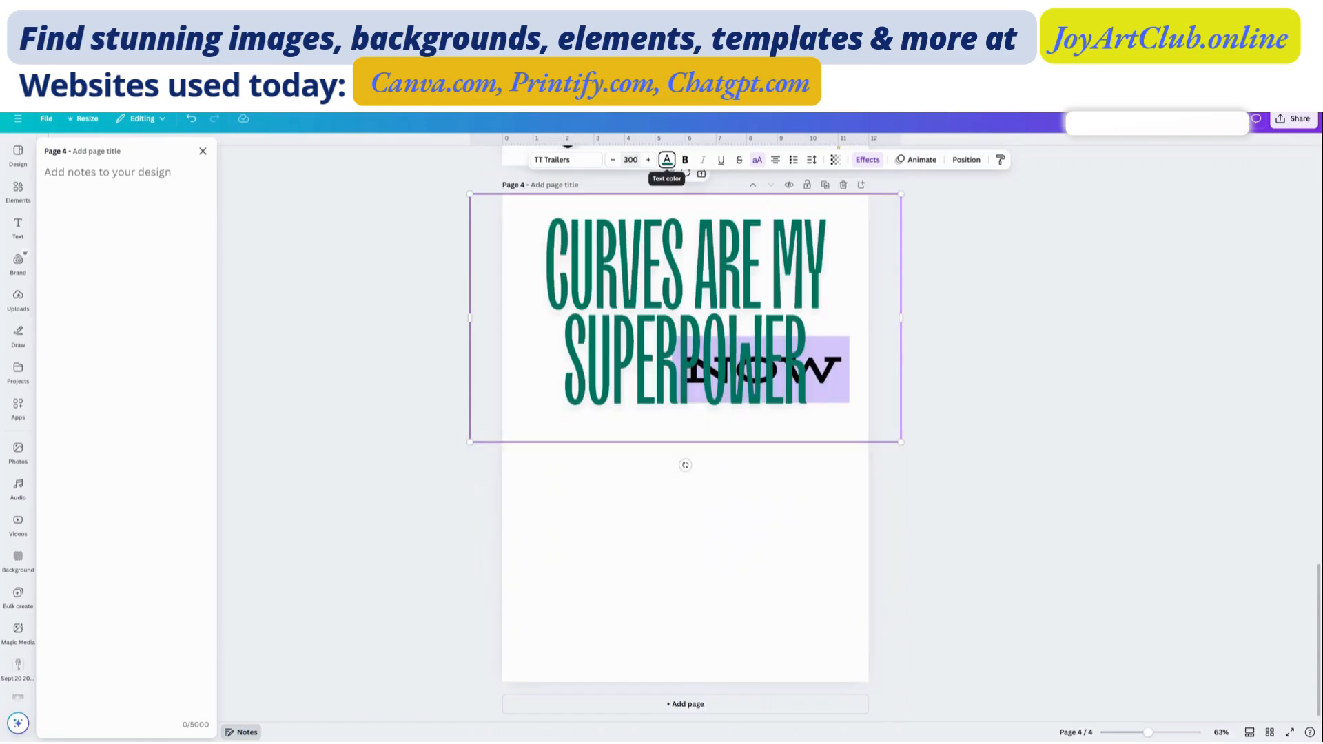
Step: Ungroup the headline and the "NOW" label, moving the headline to the top of the page and the label well below it
{"action": "left_click", "coordinate": [757, 449]}
{"action": "left_click", "coordinate": [995, 450]}
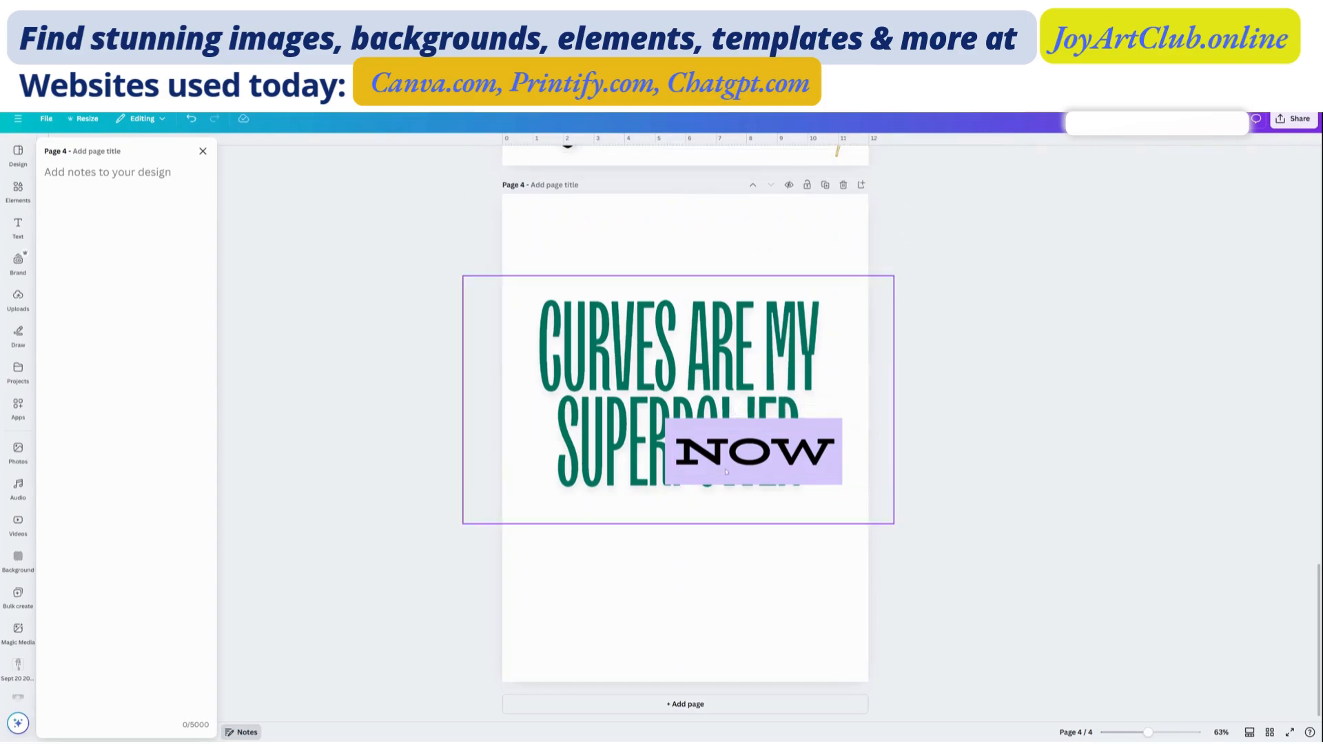
{"action": "left_click", "coordinate": [753, 462]}
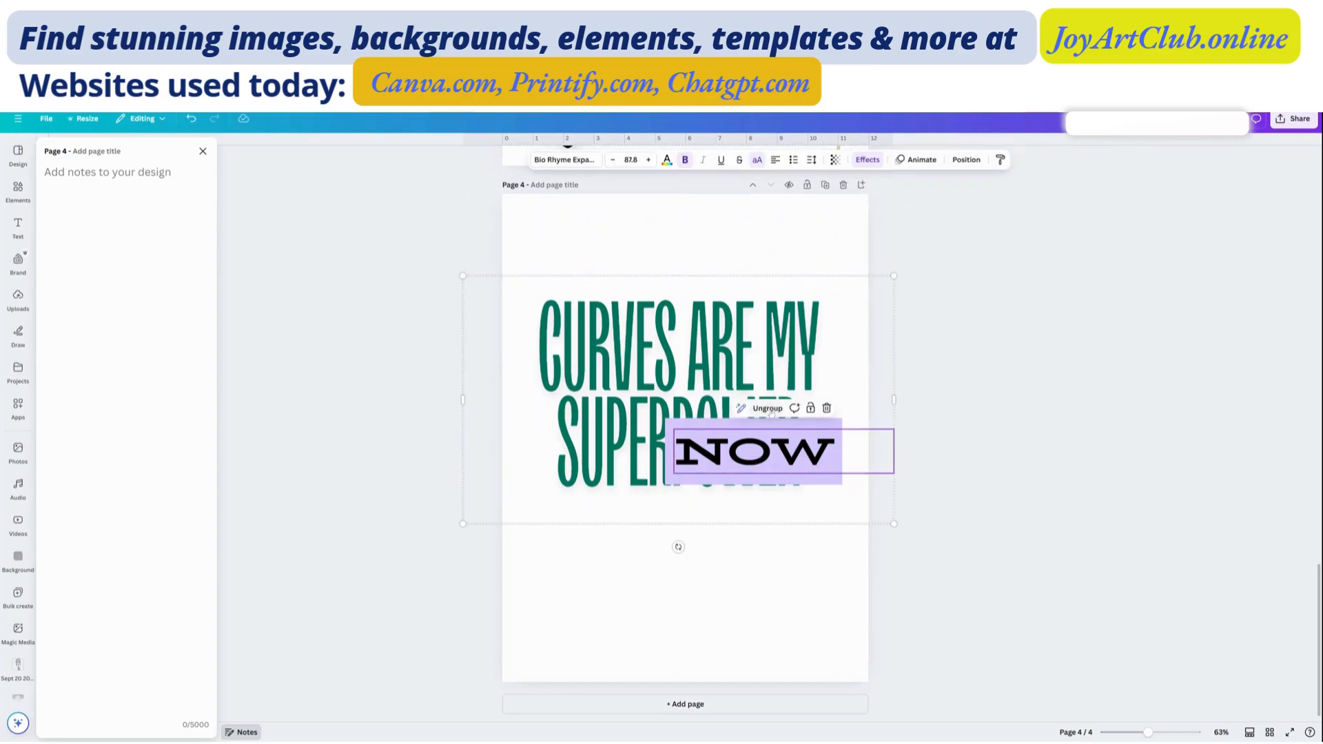
{"action": "left_click_drag", "start_coordinate": [771, 413], "coordinate": [772, 257]}
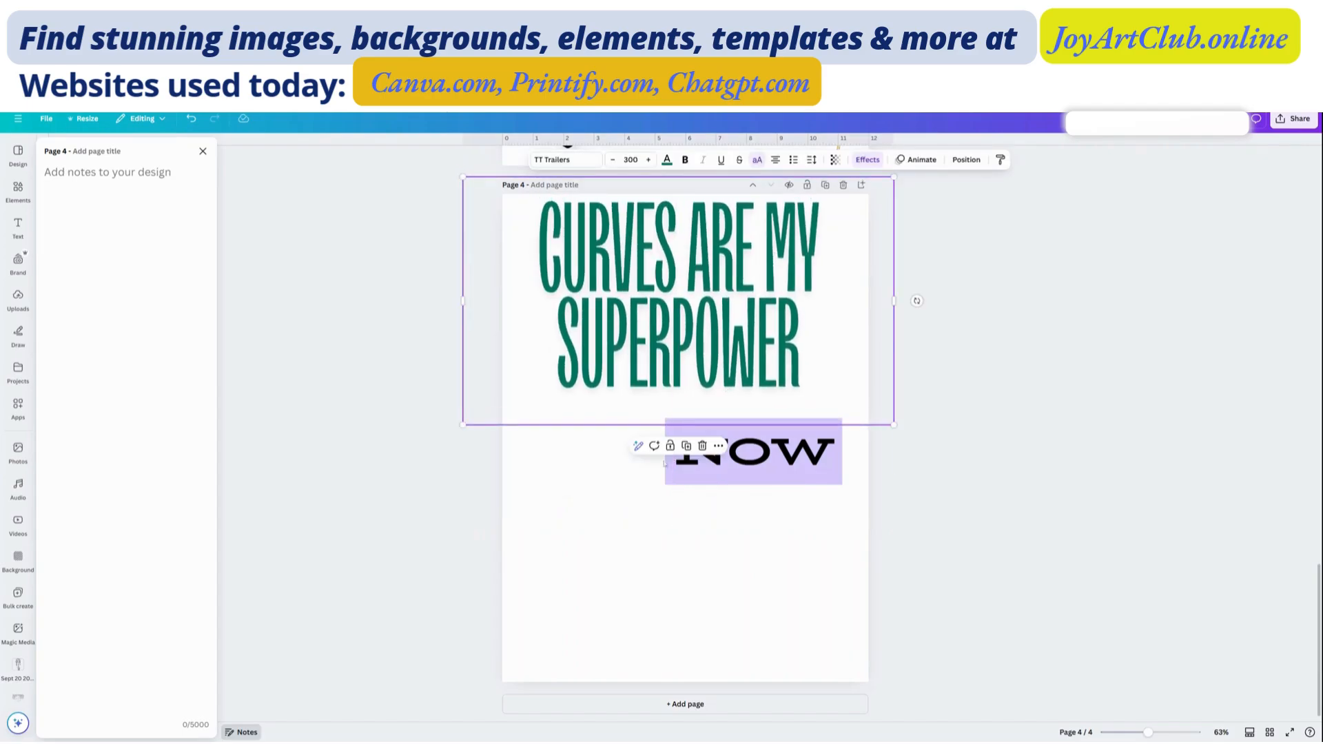
{"action": "left_click", "coordinate": [770, 458]}
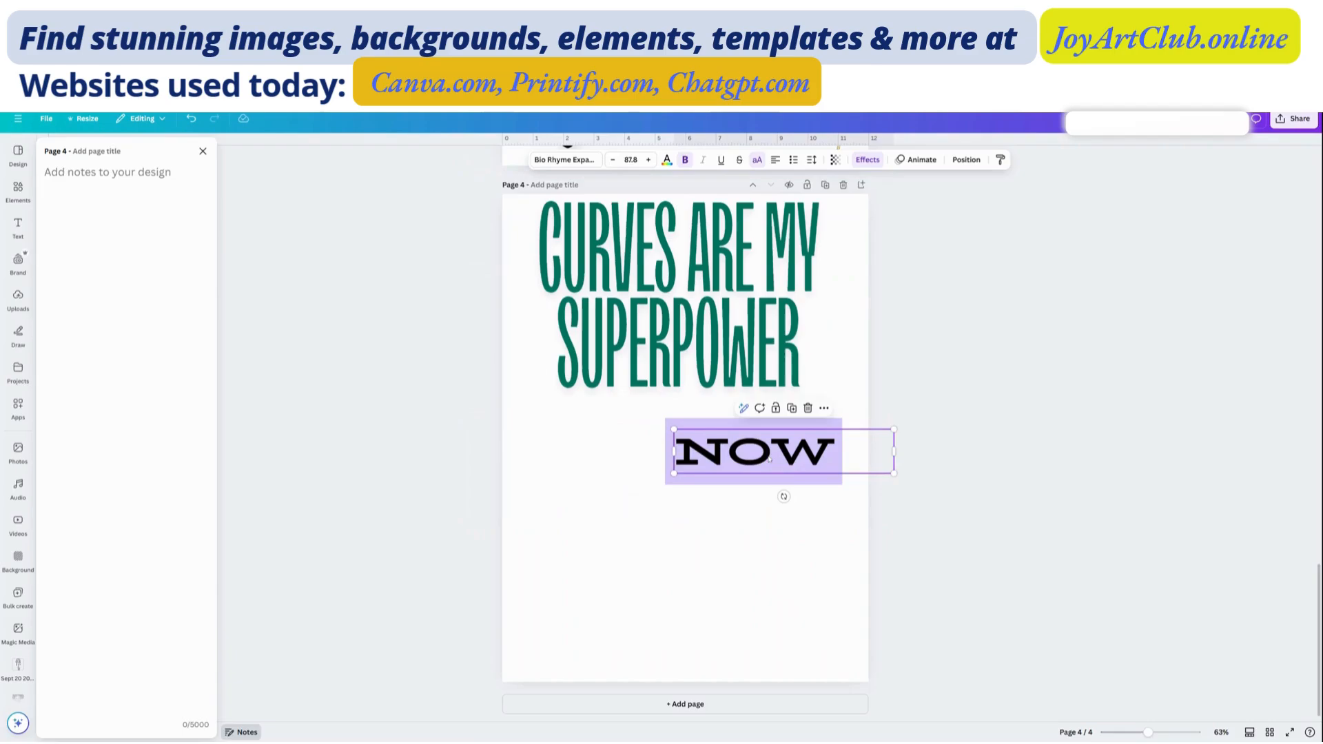
{"action": "left_click_drag", "start_coordinate": [765, 497], "coordinate": [709, 480]}
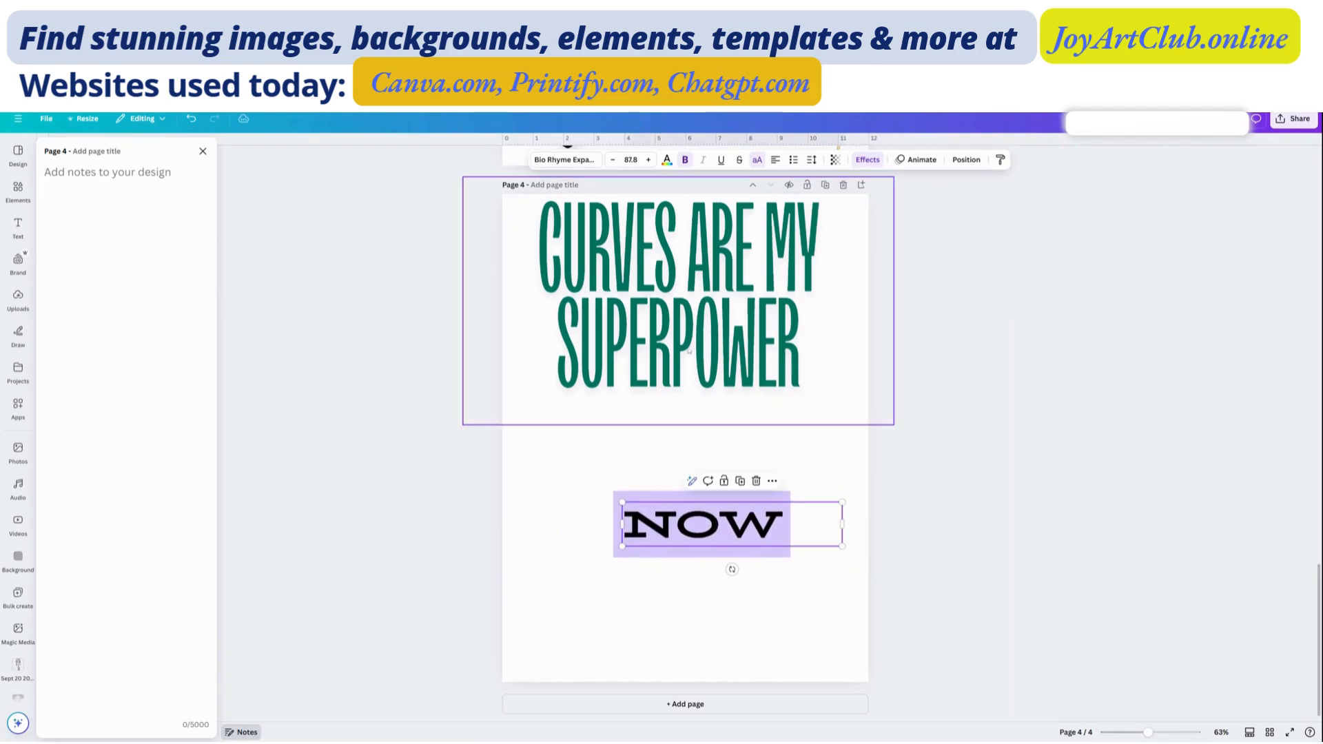
Step: Replace "NOW" with "SUPERPOWER" and resize its text box to about 10.9 inches wide so the word fits on one line
{"action": "double_click", "coordinate": [720, 539]}
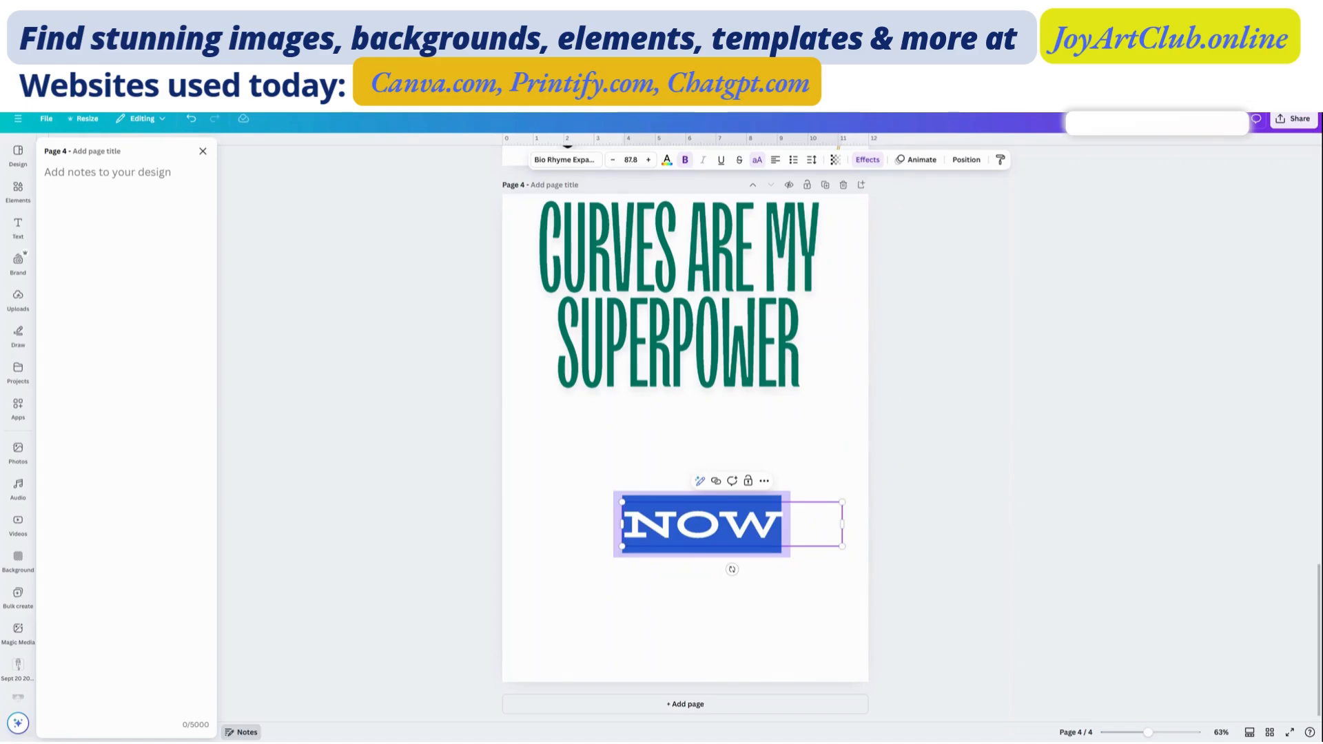
{"action": "type", "text": "SUPE"}
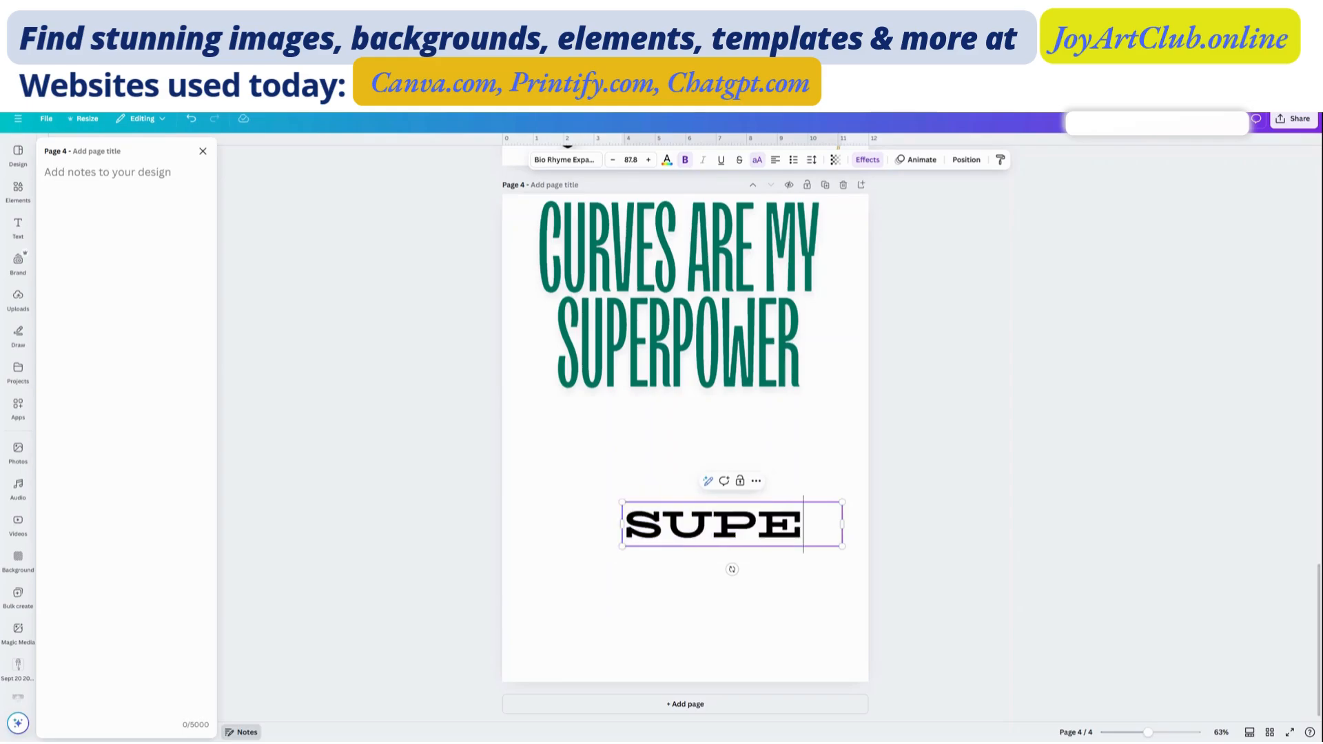
{"action": "type", "text": "RPOWER"}
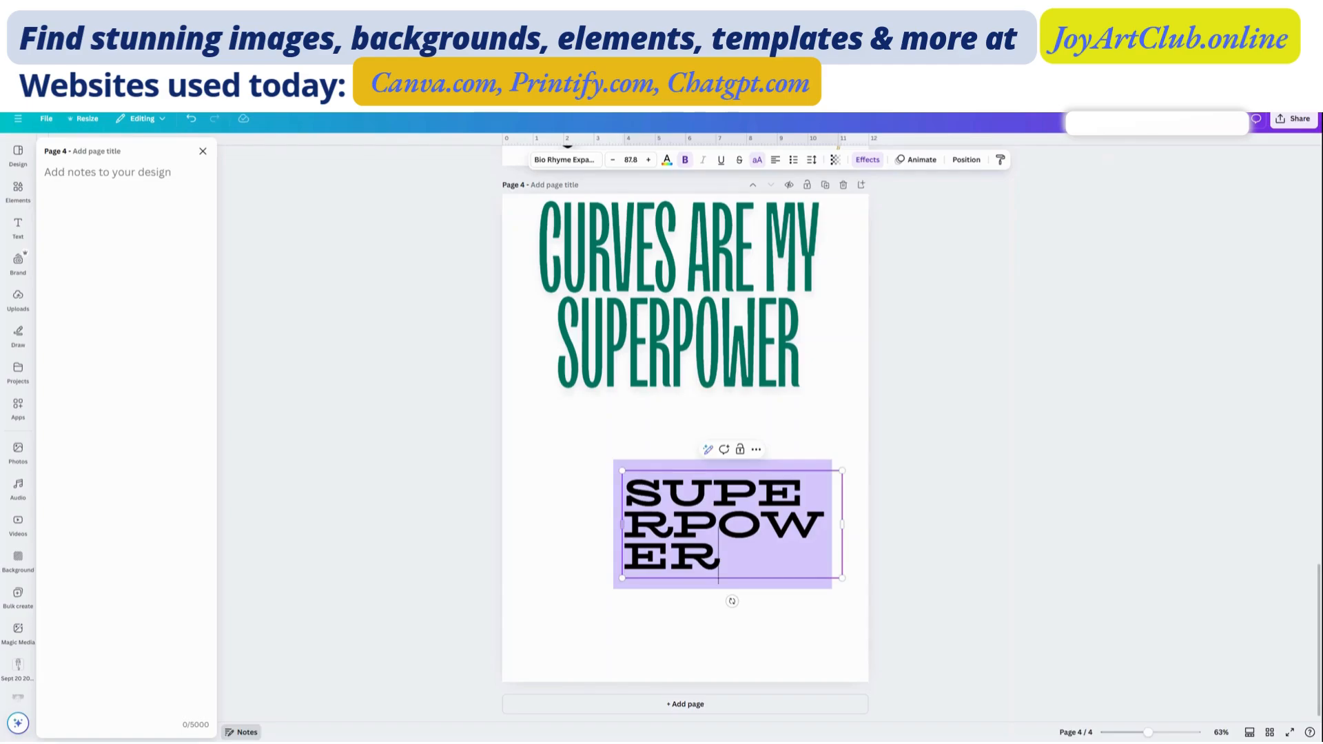
{"action": "left_click_drag", "start_coordinate": [599, 525], "coordinate": [513, 526]}
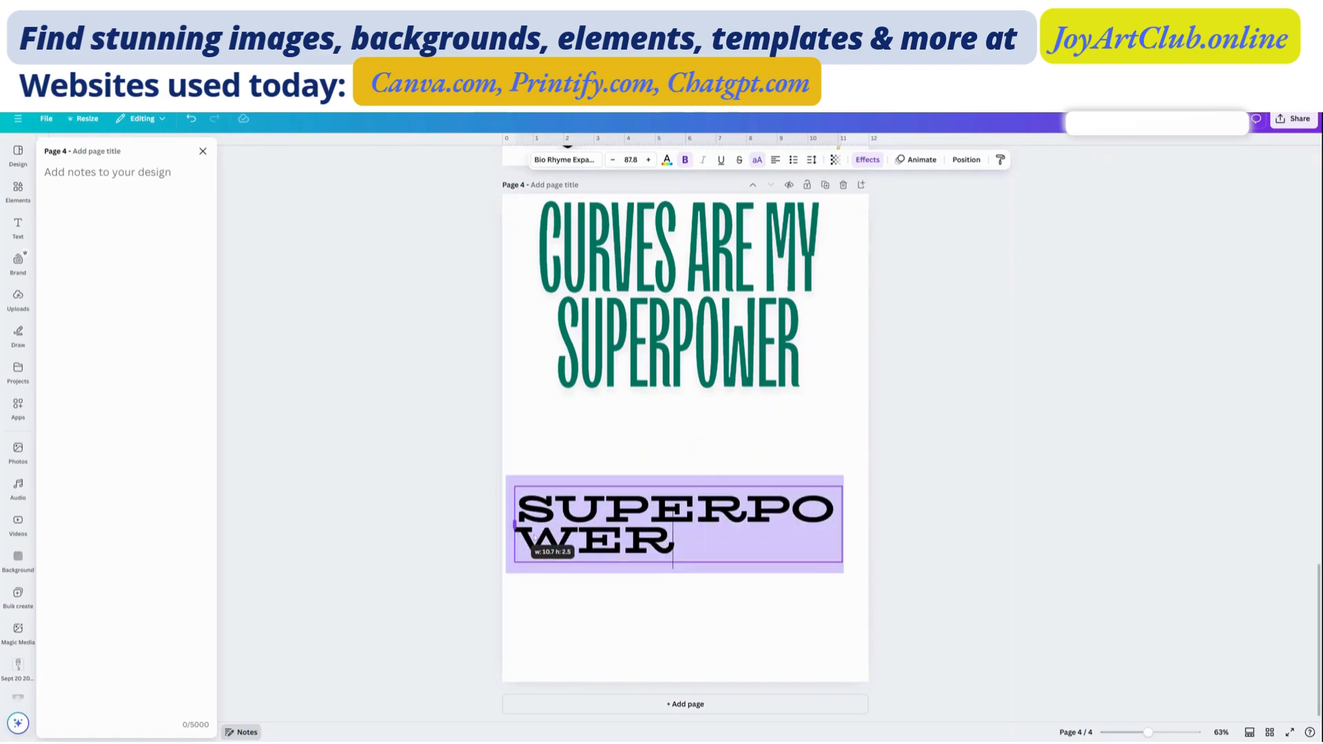
{"action": "left_click_drag", "start_coordinate": [910, 524], "coordinate": [848, 531]}
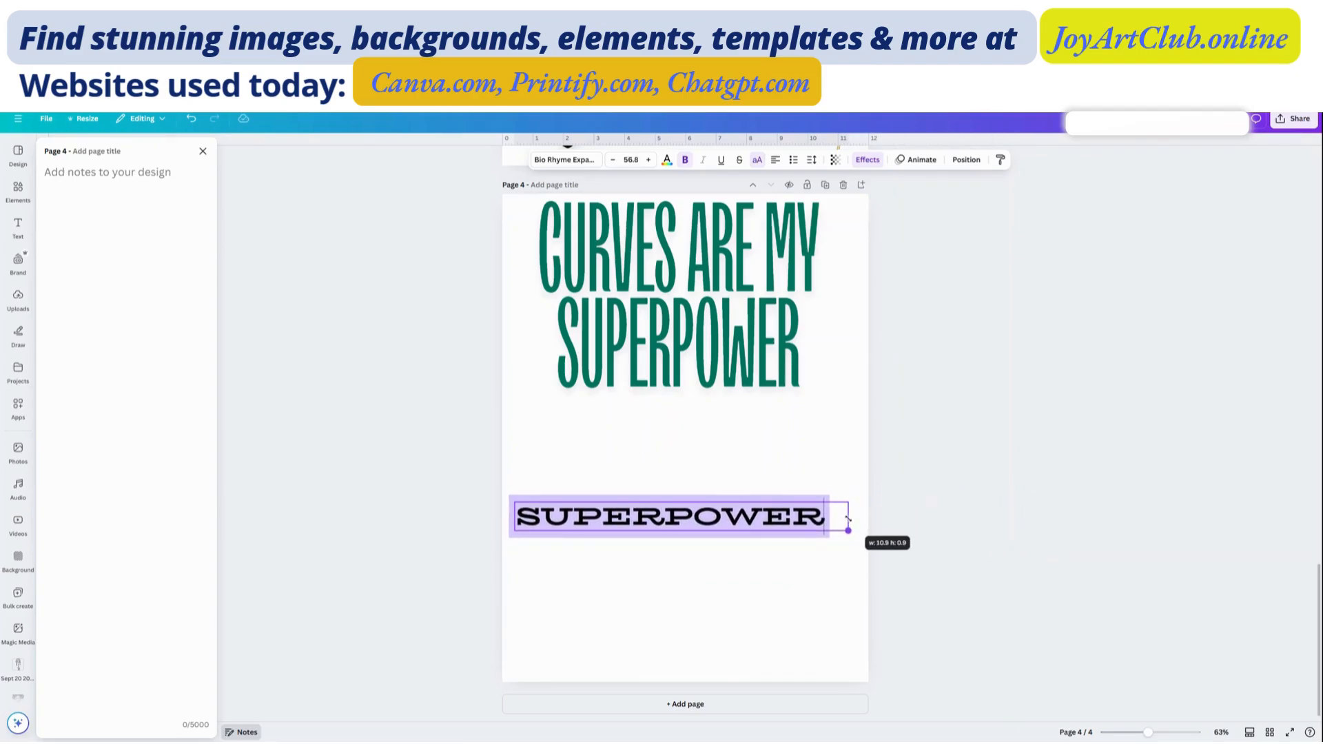
Step: Set the green headline's line spacing to 1.17 and delete the word "SUPERPOWER" from it
{"action": "left_click_drag", "start_coordinate": [733, 307], "coordinate": [733, 339]}
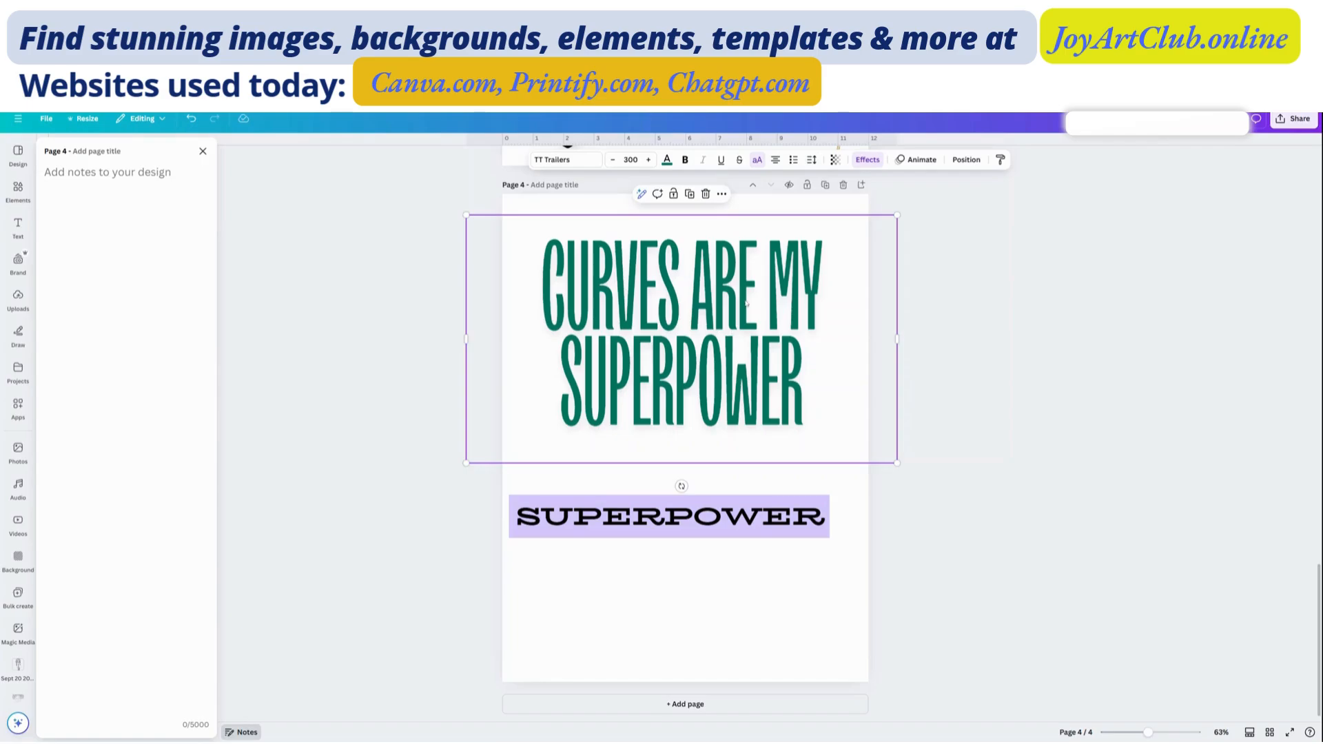
{"action": "left_click", "coordinate": [813, 161]}
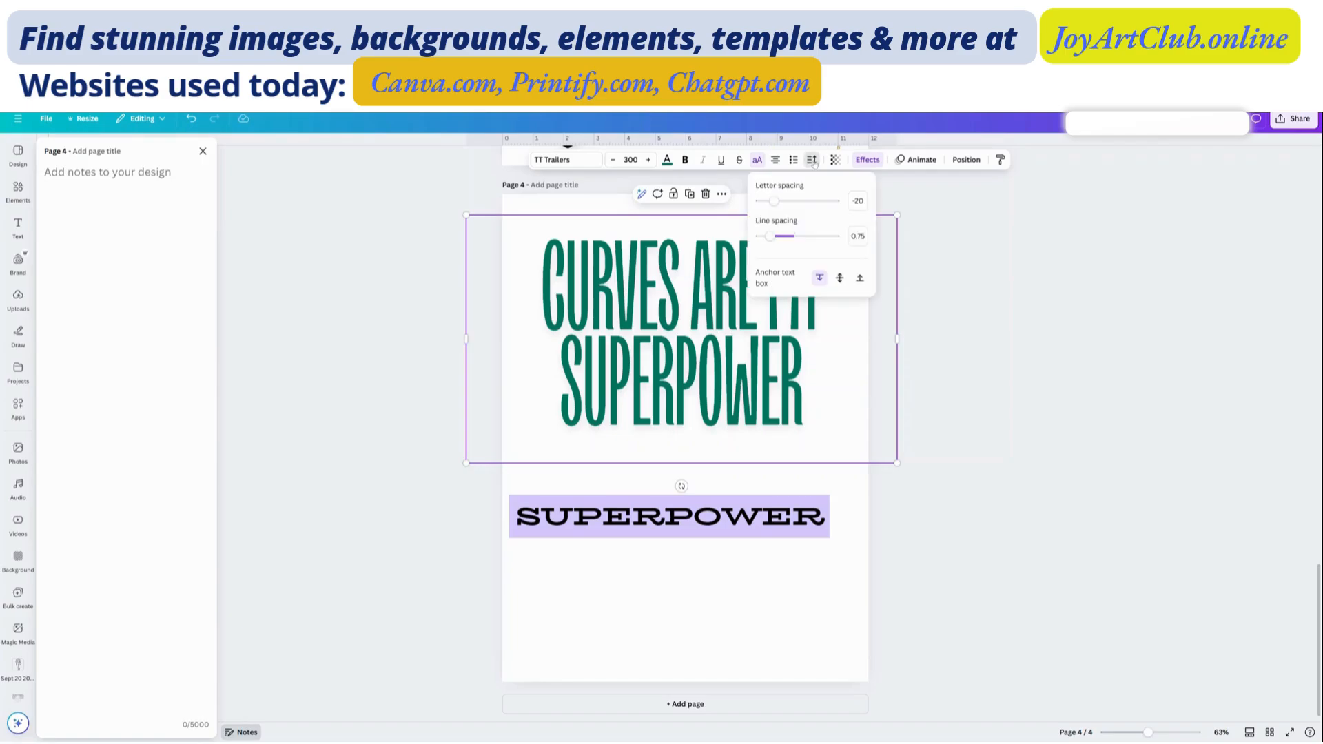
{"action": "left_click_drag", "start_coordinate": [769, 236], "coordinate": [786, 243]}
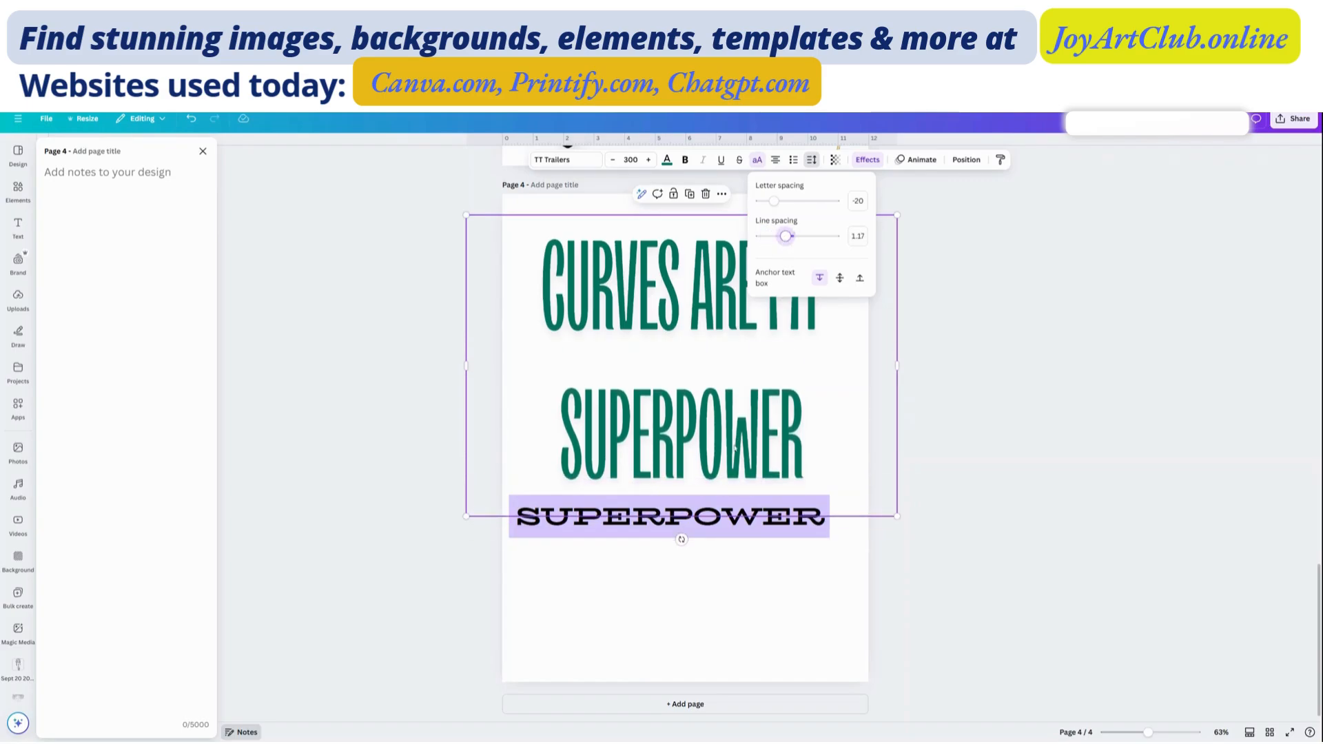
{"action": "double_click", "coordinate": [746, 394]}
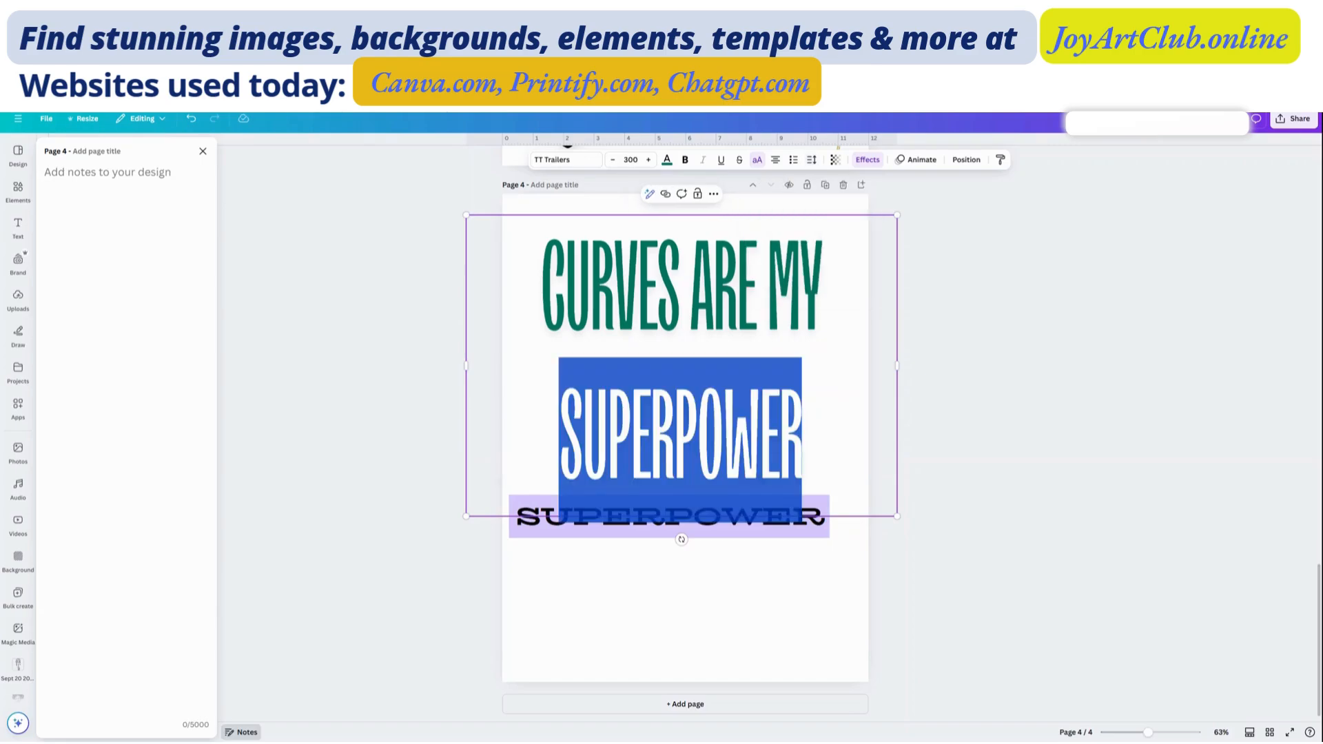
{"action": "key", "text": "BackSpace"}
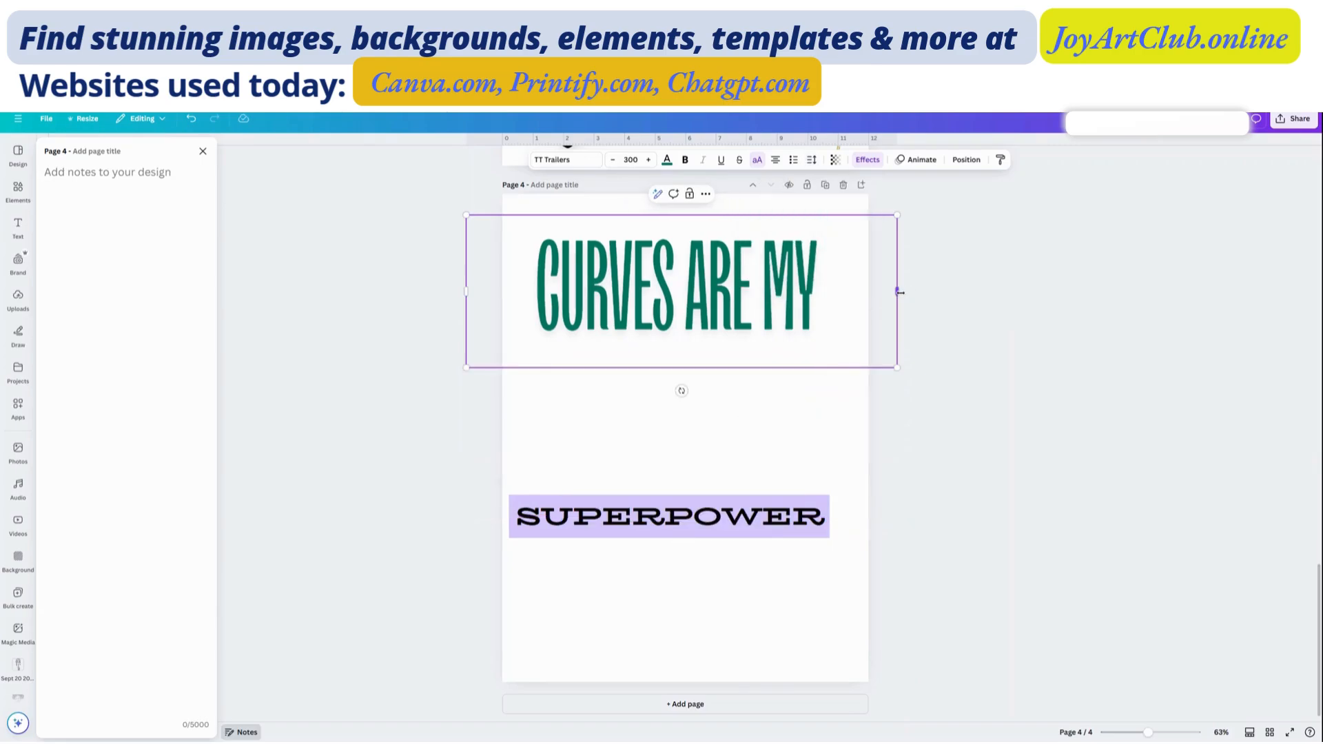
{"action": "left_click_drag", "start_coordinate": [897, 292], "coordinate": [681, 341]}
{"action": "left_click", "coordinate": [807, 381]}
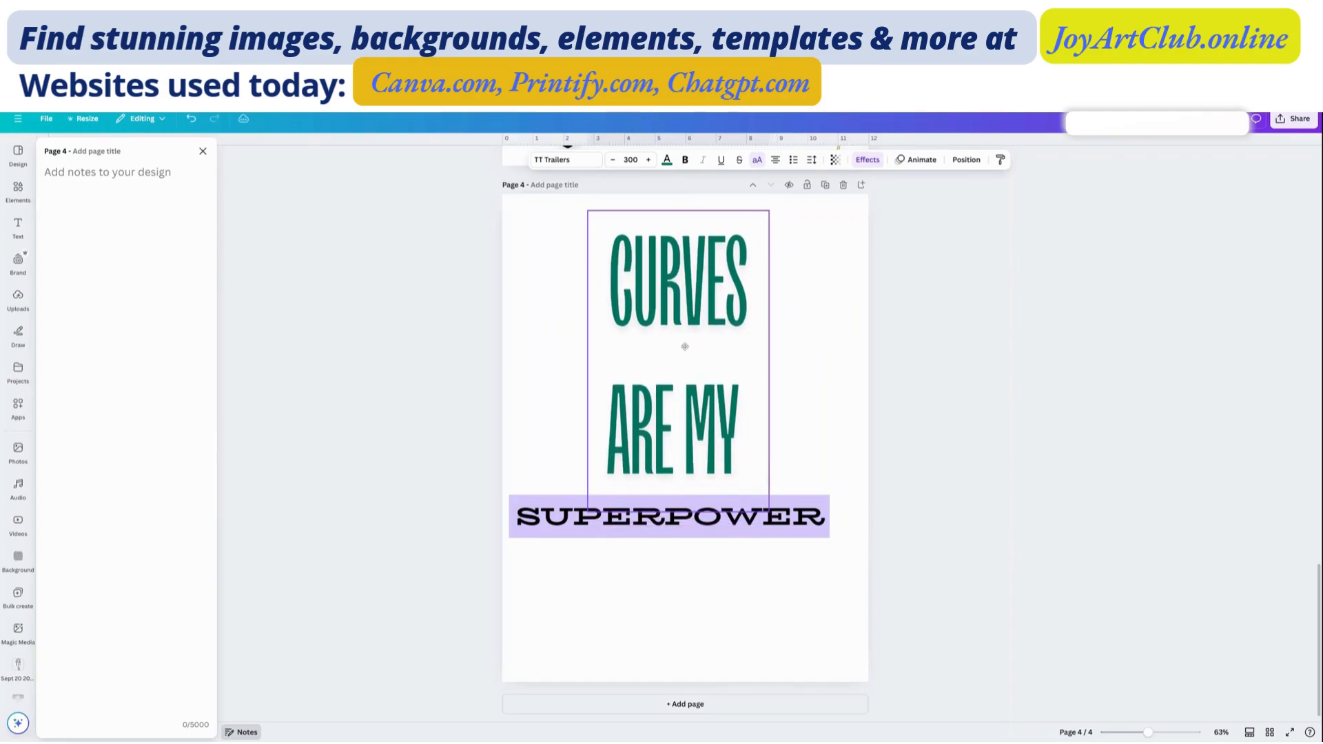
{"action": "left_click", "coordinate": [192, 120]}
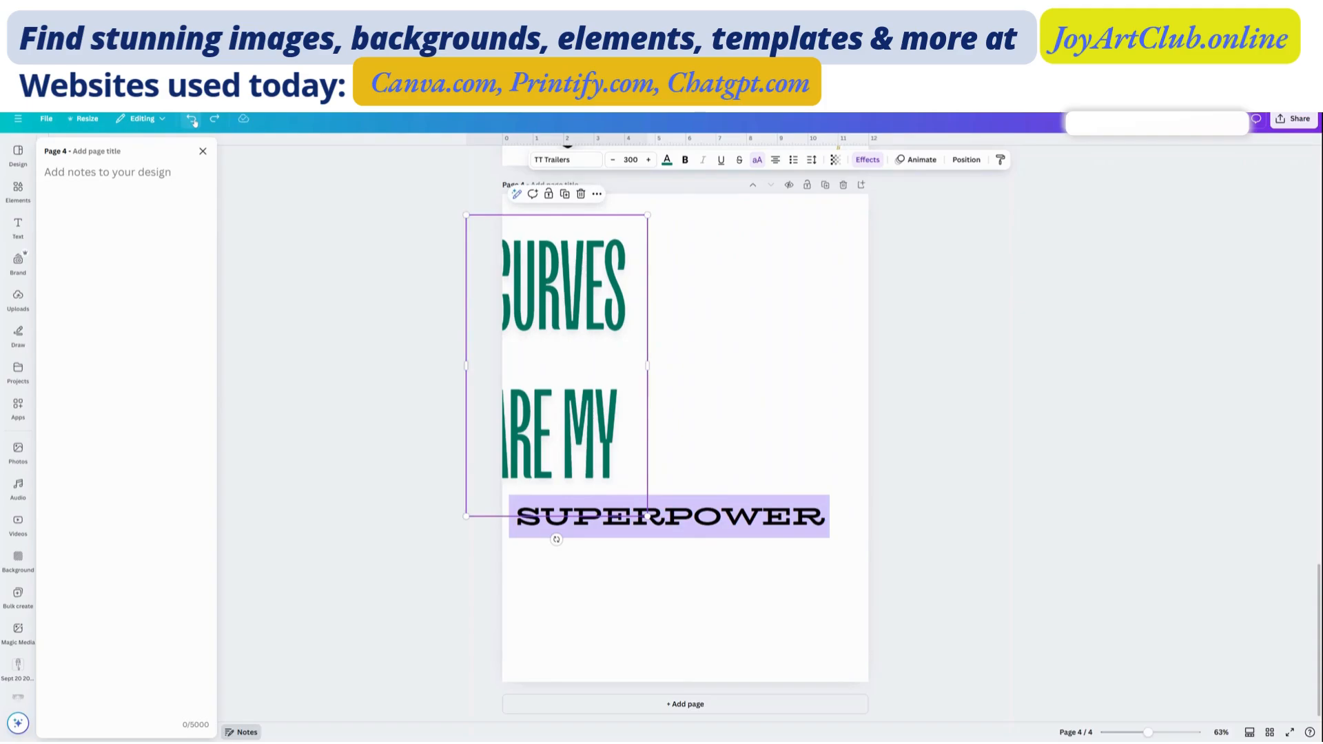
{"action": "left_click", "coordinate": [192, 120]}
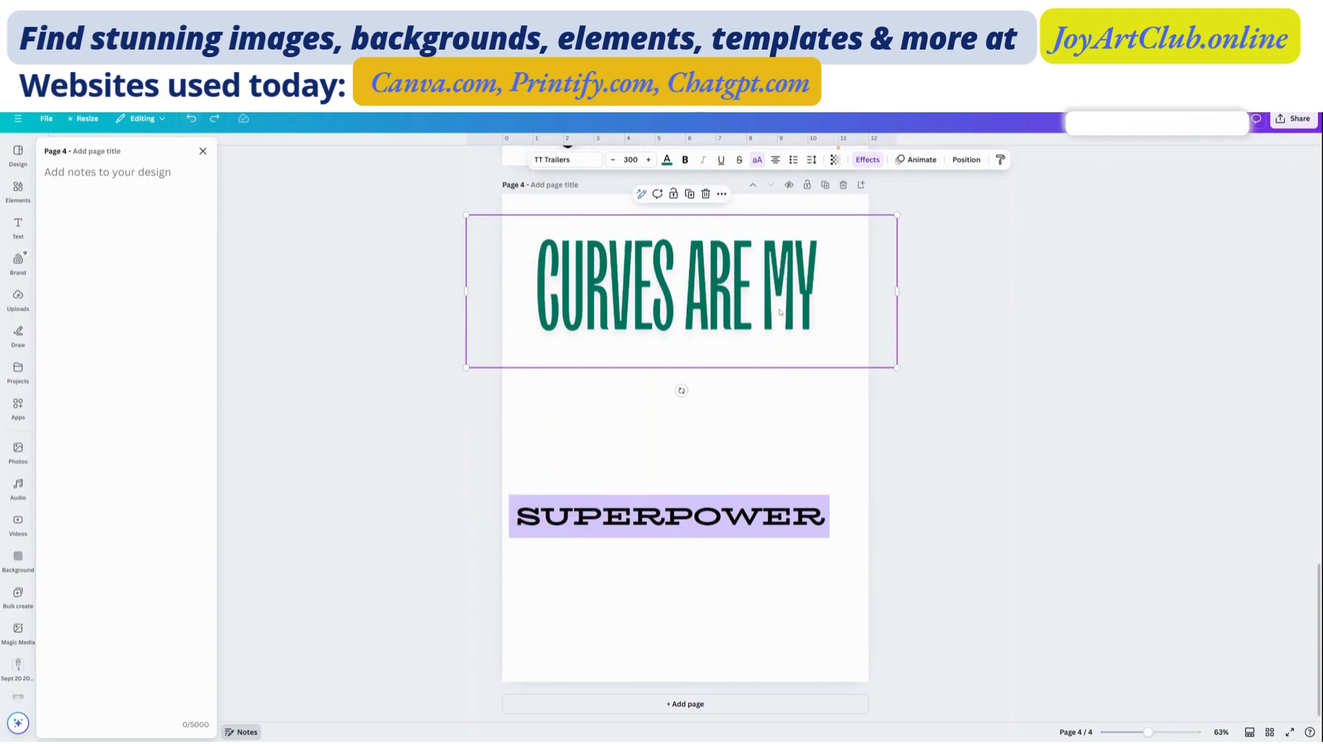
Step: Fit and enlarge the "CURVES ARE MY" headline to about font size 356 across the page, and place the "SUPERPOWER" label directly beneath it
{"action": "left_click_drag", "start_coordinate": [897, 292], "coordinate": [758, 326]}
{"action": "left_click", "coordinate": [833, 319]}
{"action": "left_click_drag", "start_coordinate": [811, 370], "coordinate": [849, 400]}
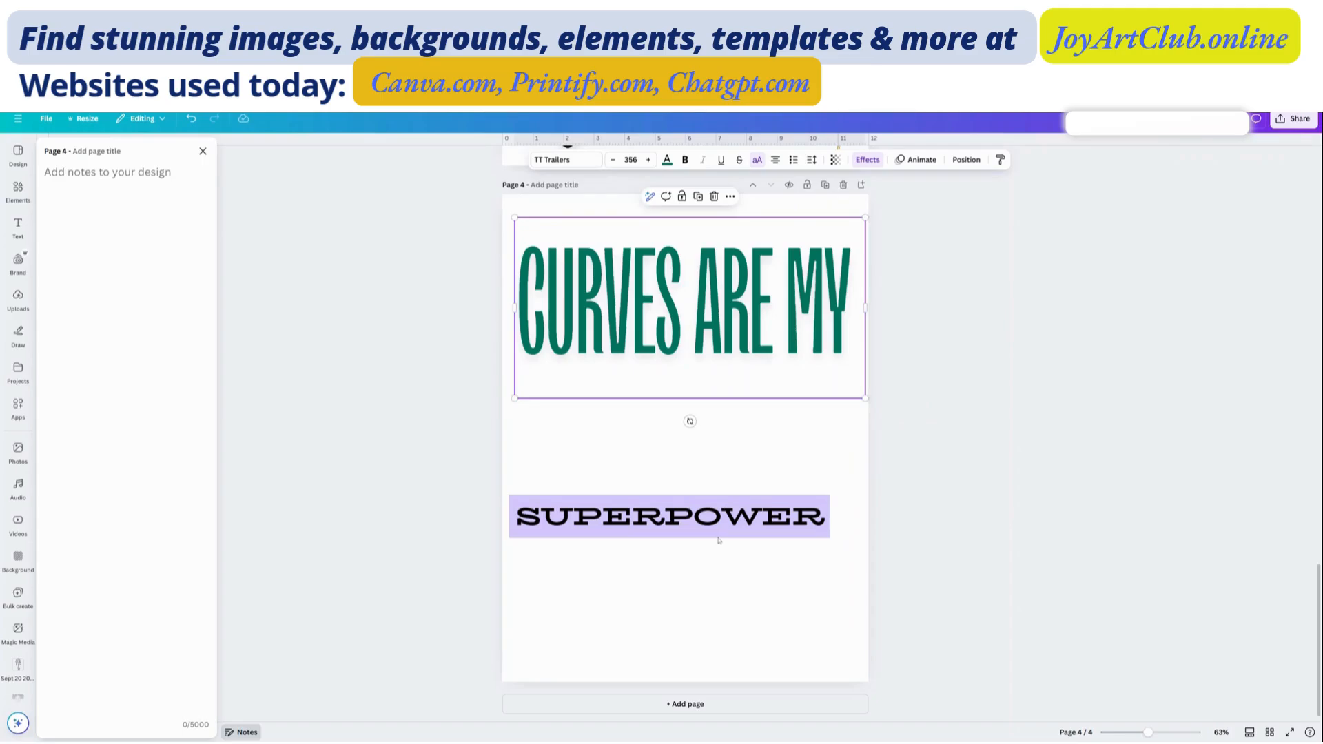
{"action": "left_click", "coordinate": [724, 513]}
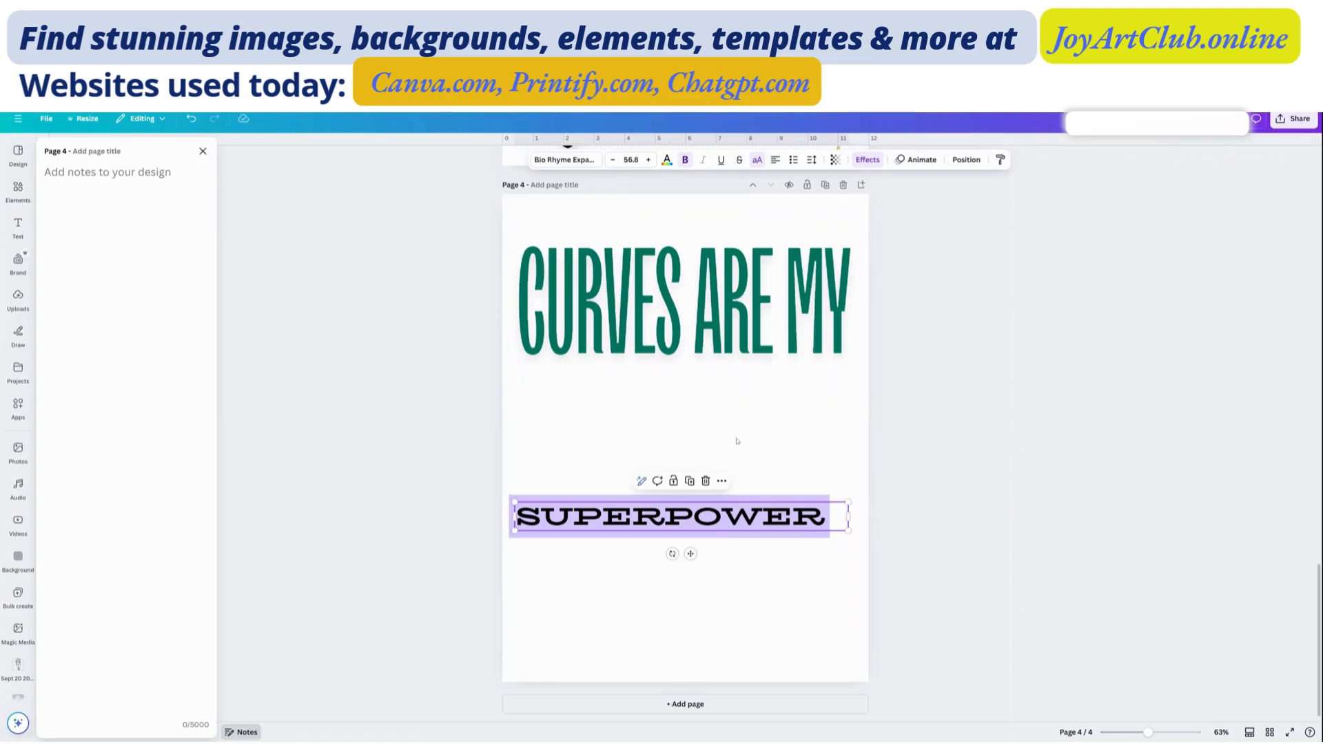
{"action": "left_click_drag", "start_coordinate": [729, 528], "coordinate": [747, 390]}
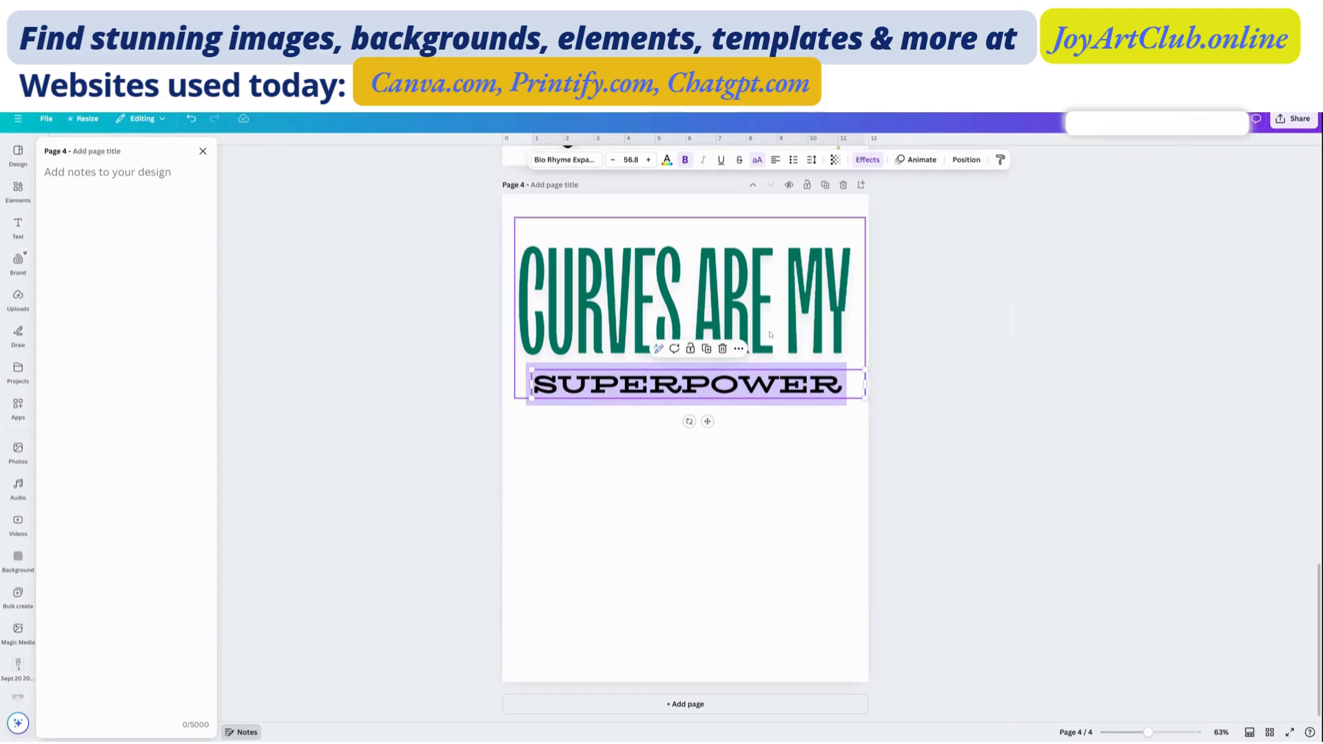
Step: Try red on the "CURVES ARE MY" headline, but settle on mint green from the Brand Kit's mixed colours
{"action": "left_click", "coordinate": [774, 300]}
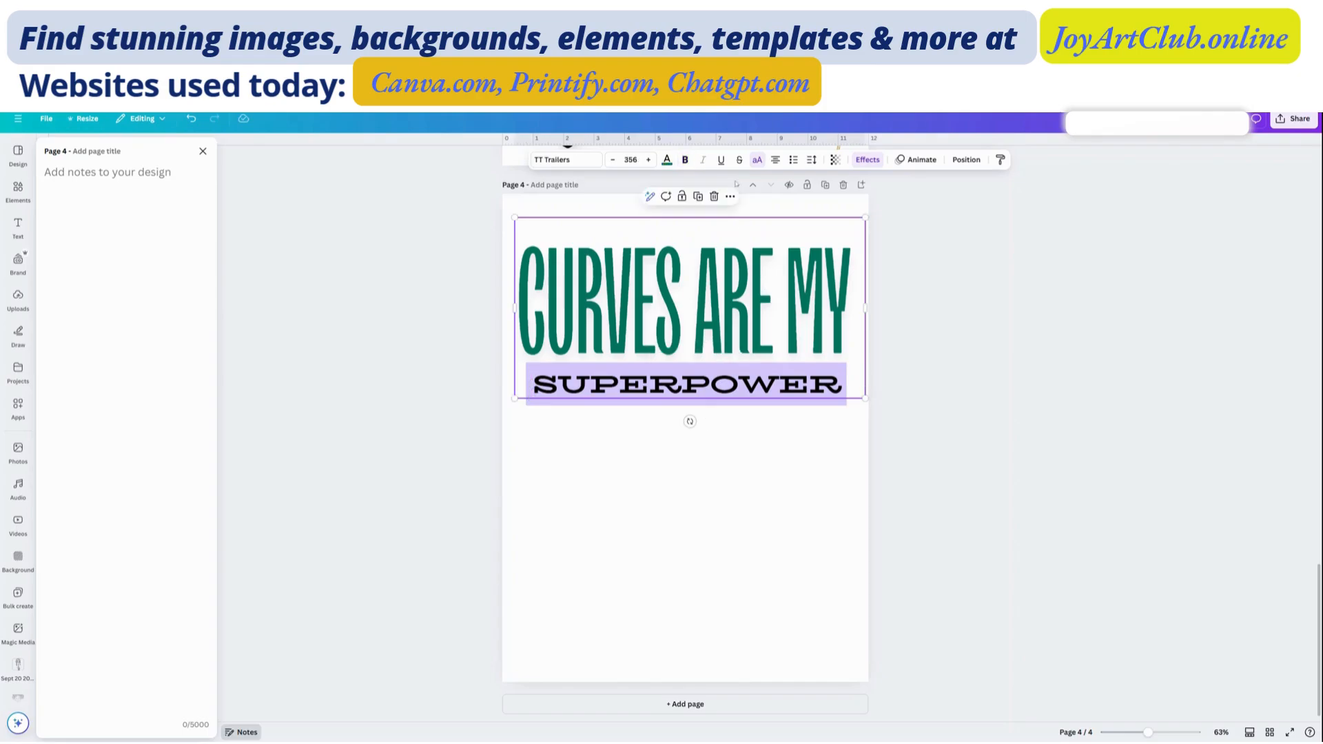
{"action": "left_click", "coordinate": [667, 161]}
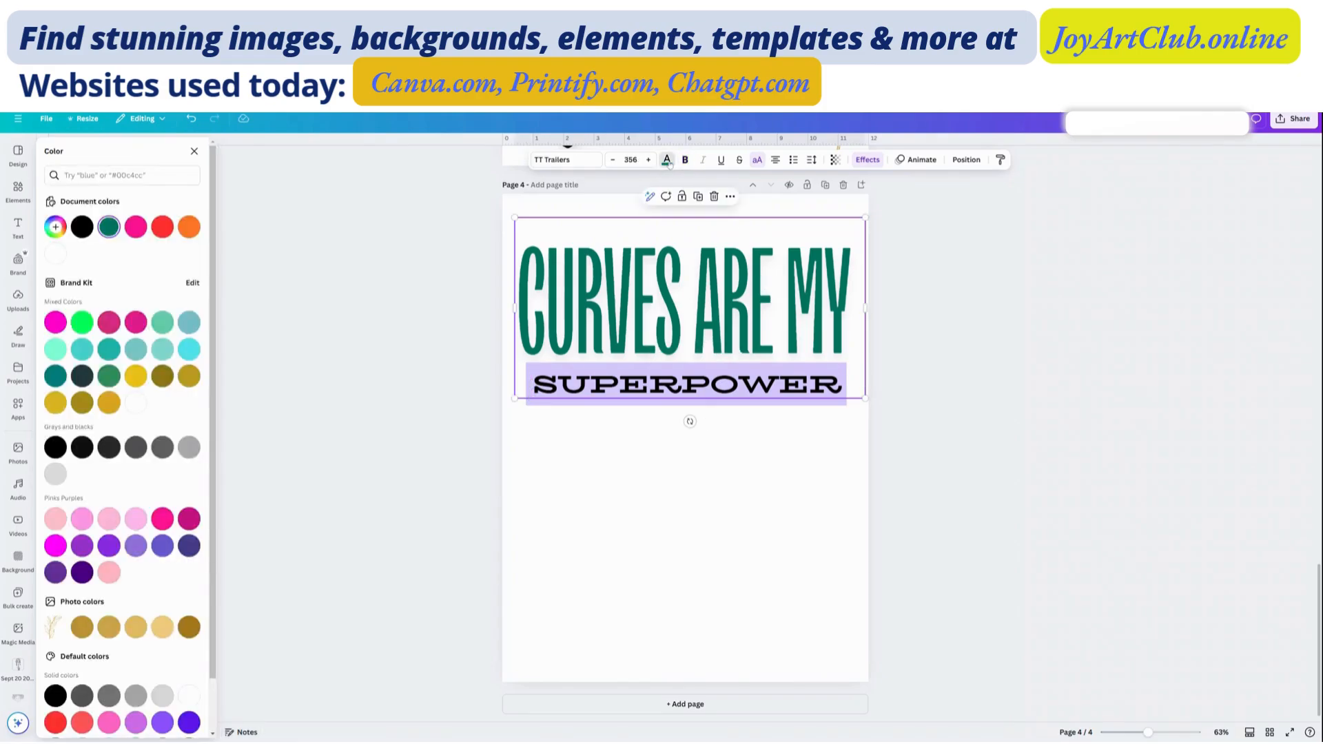
{"action": "left_click", "coordinate": [162, 228]}
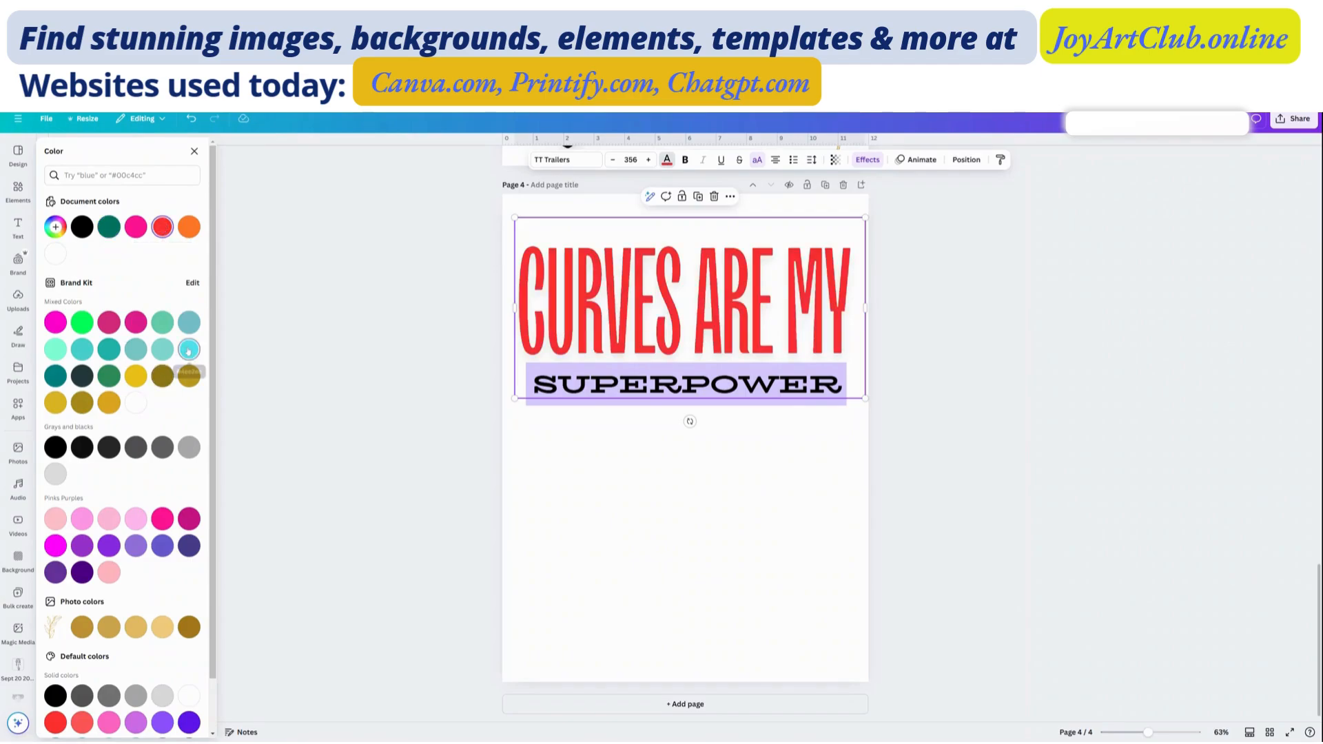
{"action": "left_click", "coordinate": [163, 322]}
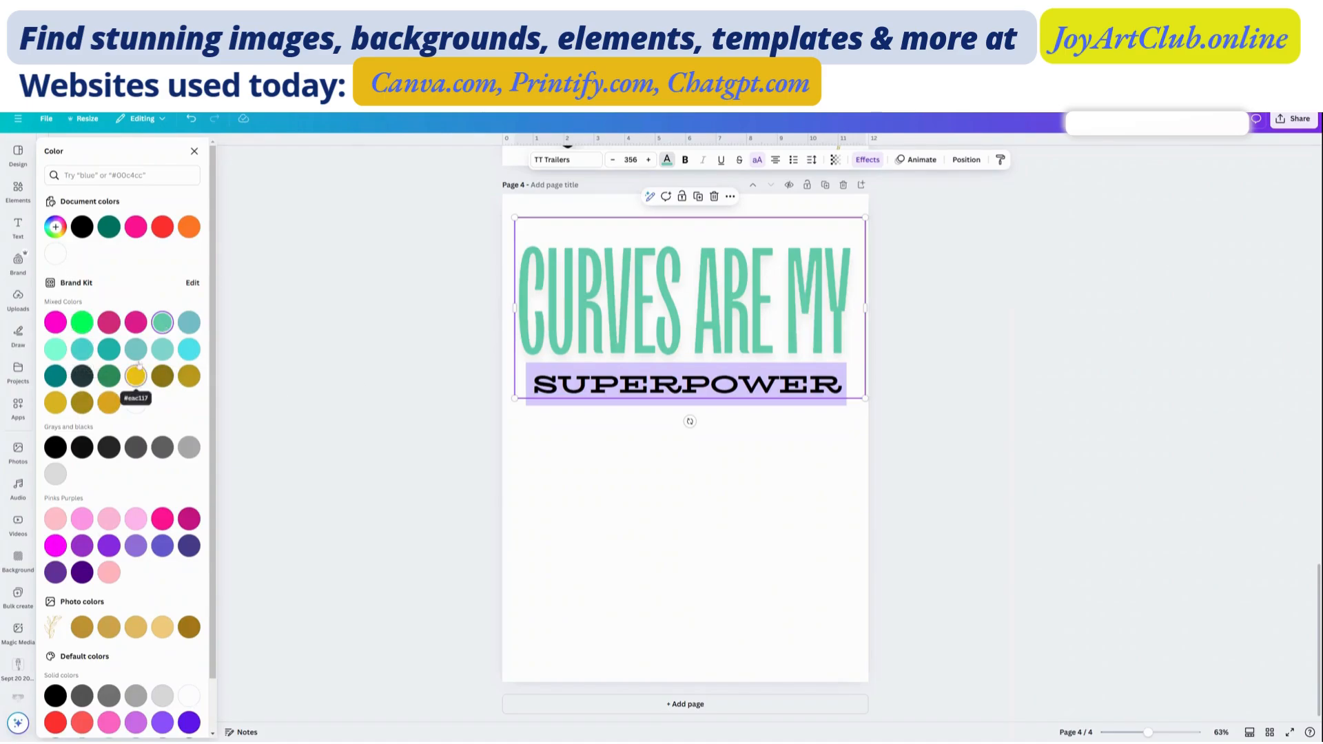
Step: Change the background effect colour behind "SUPERPOWER" to the document's orange
{"action": "left_click", "coordinate": [646, 402]}
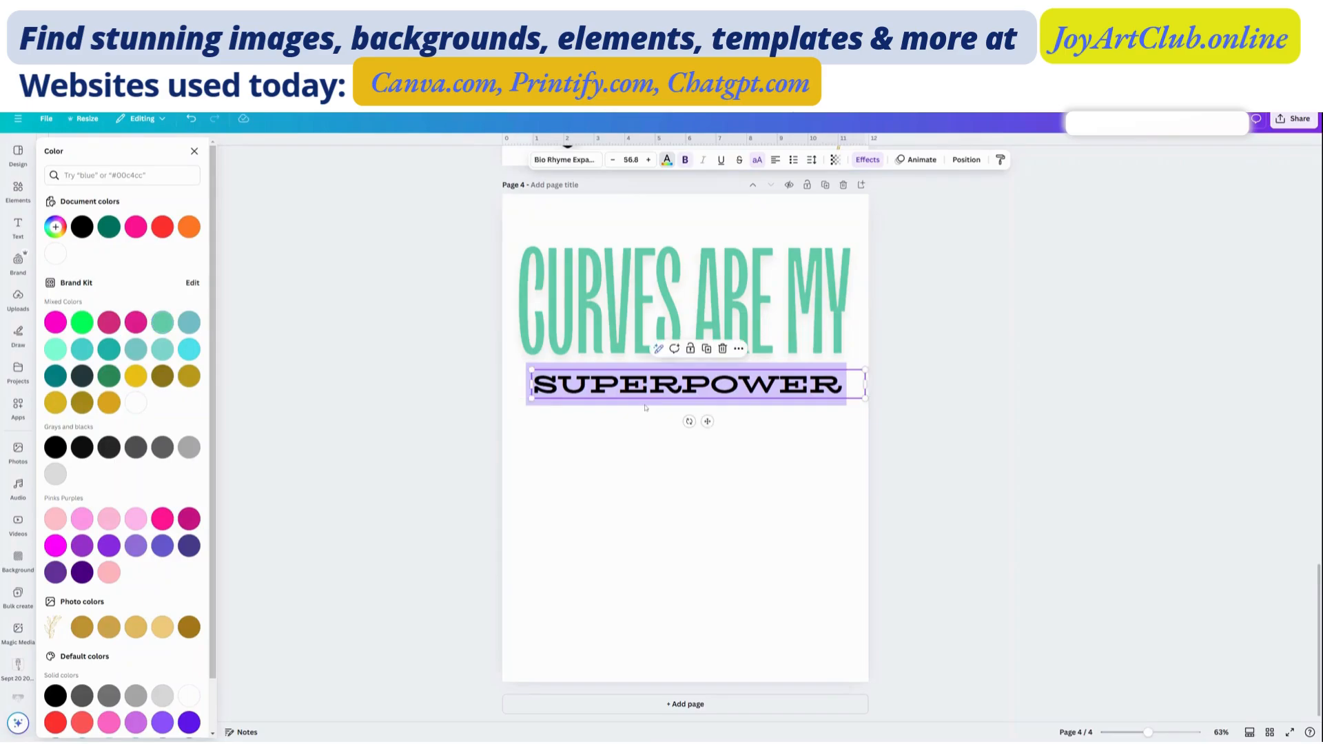
{"action": "left_click", "coordinate": [863, 163]}
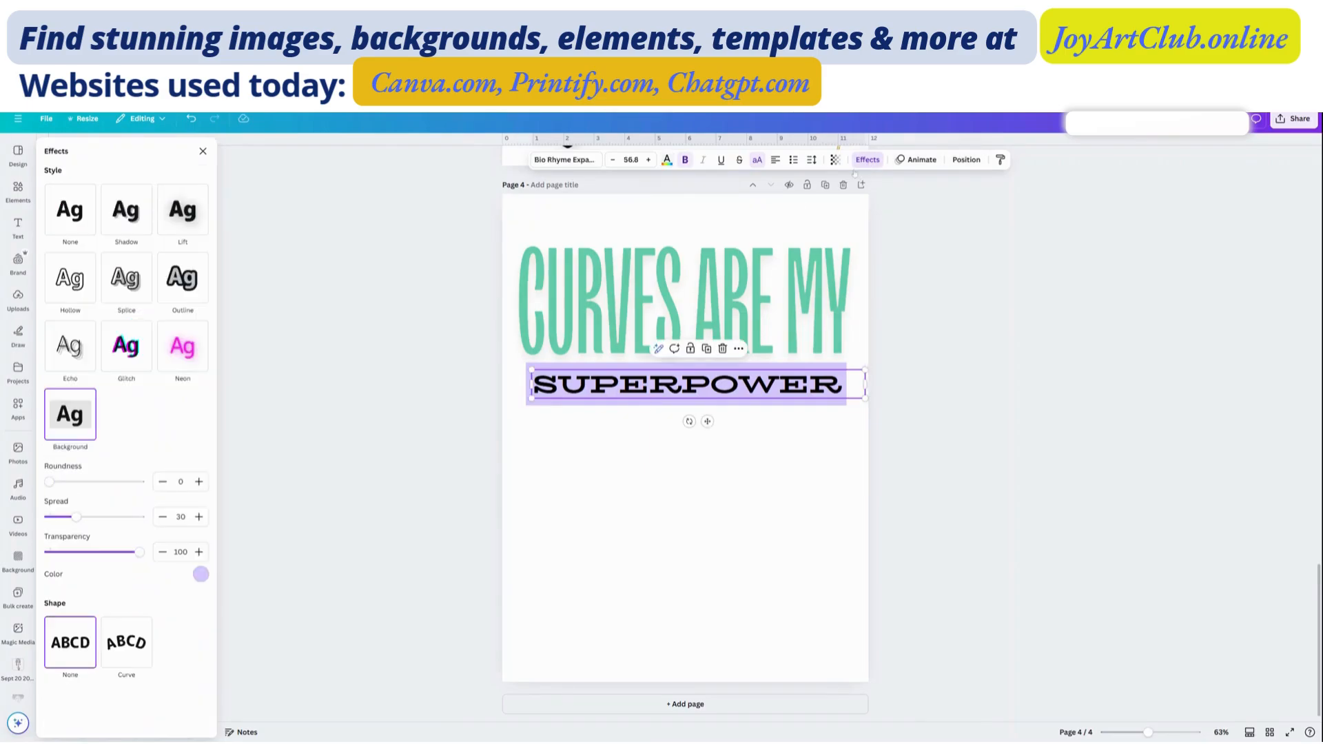
{"action": "left_click", "coordinate": [200, 575]}
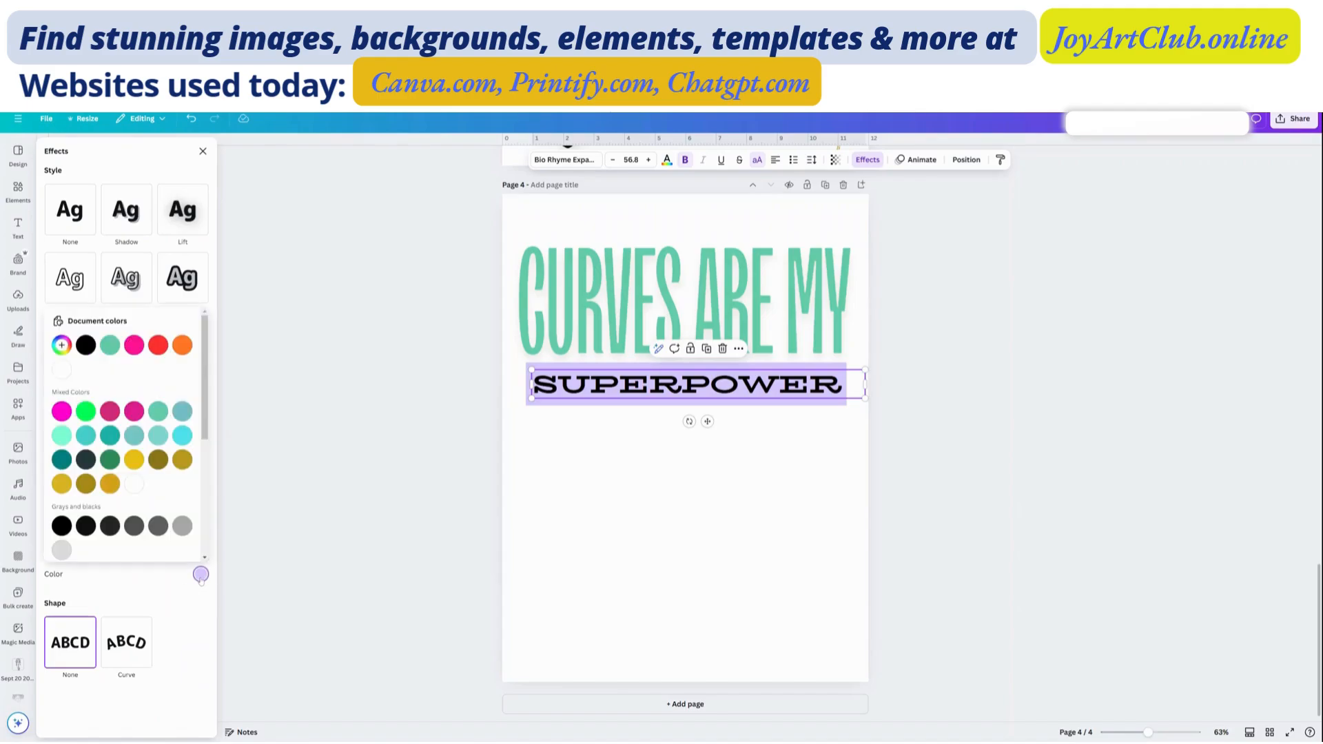
{"action": "left_click", "coordinate": [183, 346]}
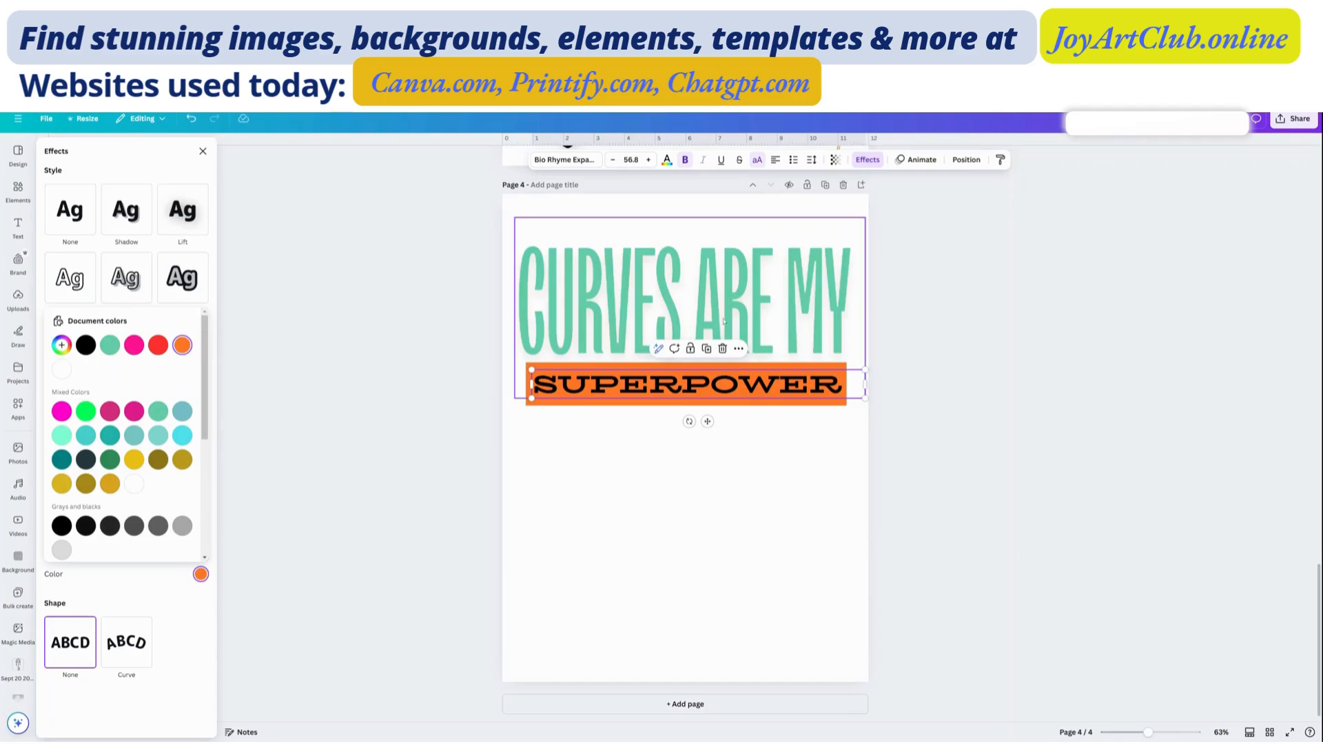
Step: Recolour the "CURVES ARE MY" headline with the medium gold from the photo colours and nudge it slightly right over "SUPERPOWER"
{"action": "left_click", "coordinate": [703, 318]}
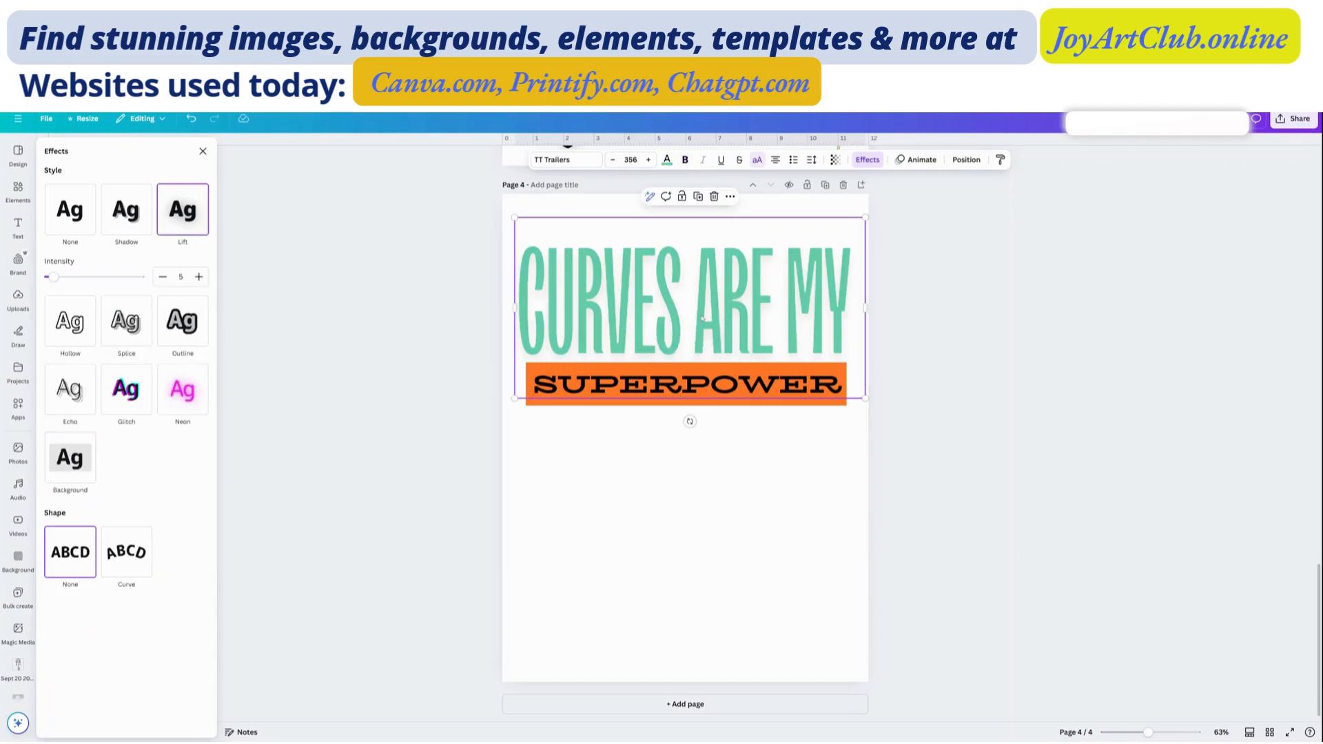
{"action": "left_click", "coordinate": [667, 161]}
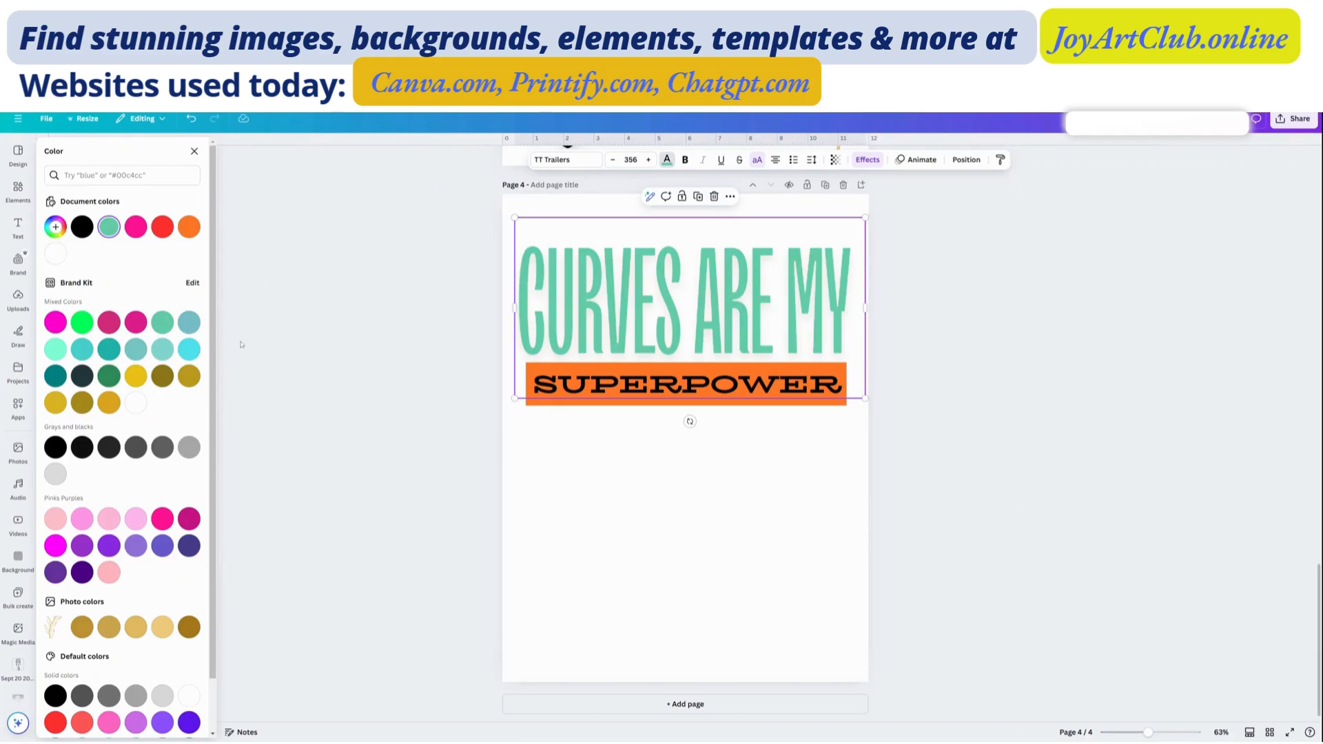
{"action": "left_click", "coordinate": [161, 327]}
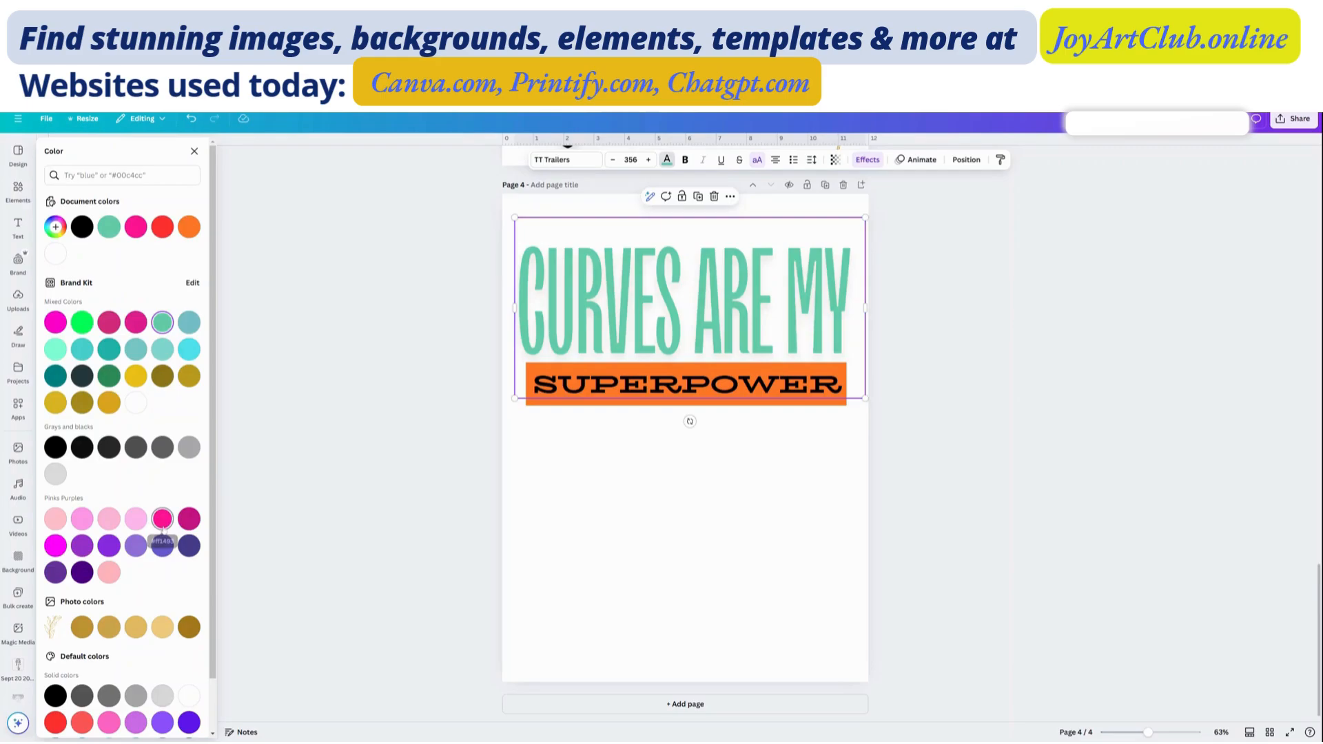
{"action": "scroll", "coordinate": [151, 613], "scroll_direction": "down", "scroll_amount": 2}
{"action": "scroll", "coordinate": [151, 613], "scroll_direction": "down", "scroll_amount": 1}
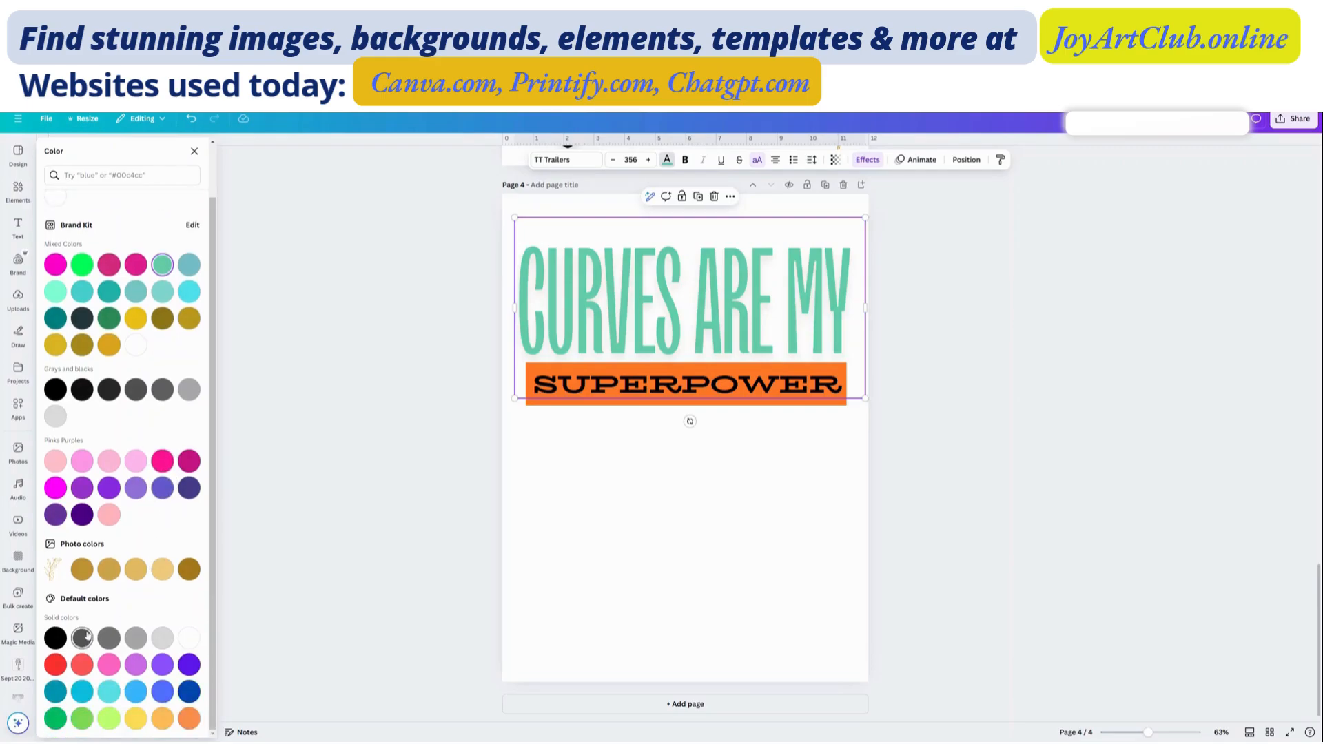
{"action": "left_click", "coordinate": [136, 569]}
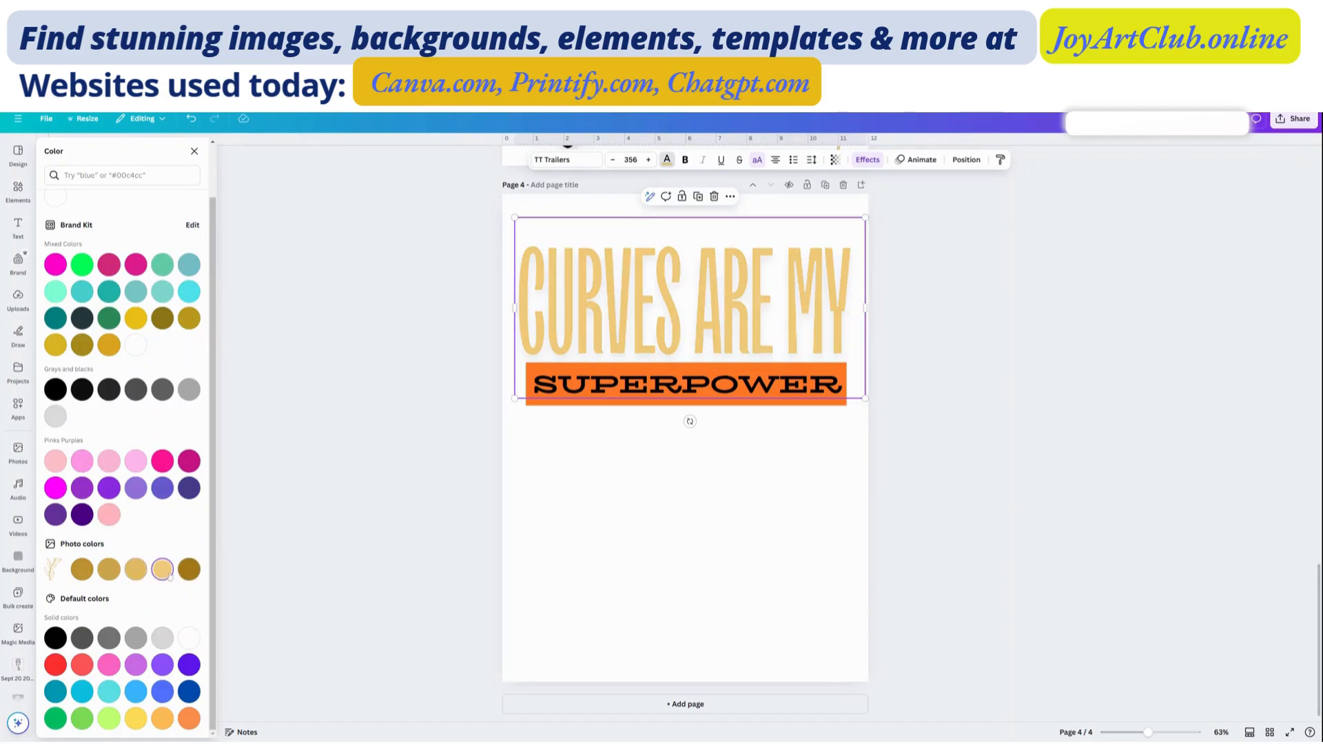
{"action": "left_click", "coordinate": [107, 569]}
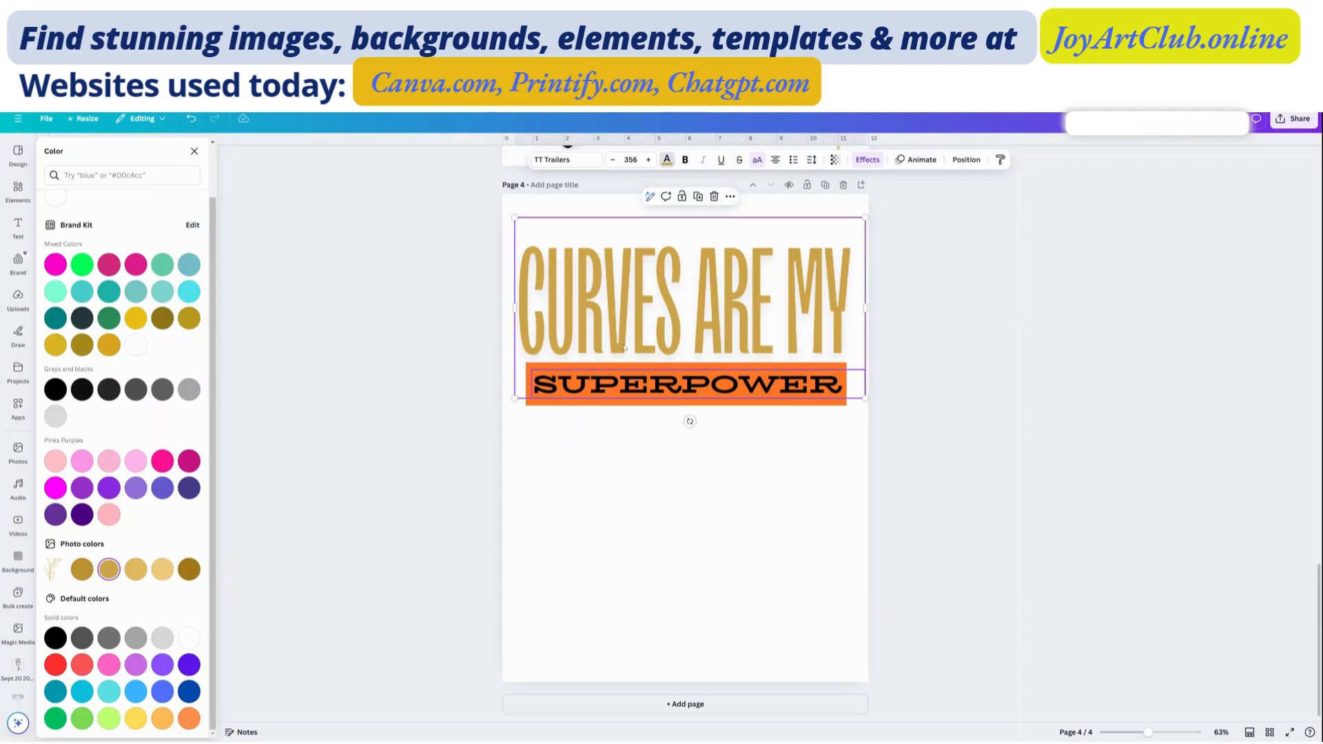
{"action": "left_click_drag", "start_coordinate": [667, 329], "coordinate": [671, 329]}
{"action": "left_click_drag", "start_coordinate": [668, 328], "coordinate": [665, 329]}
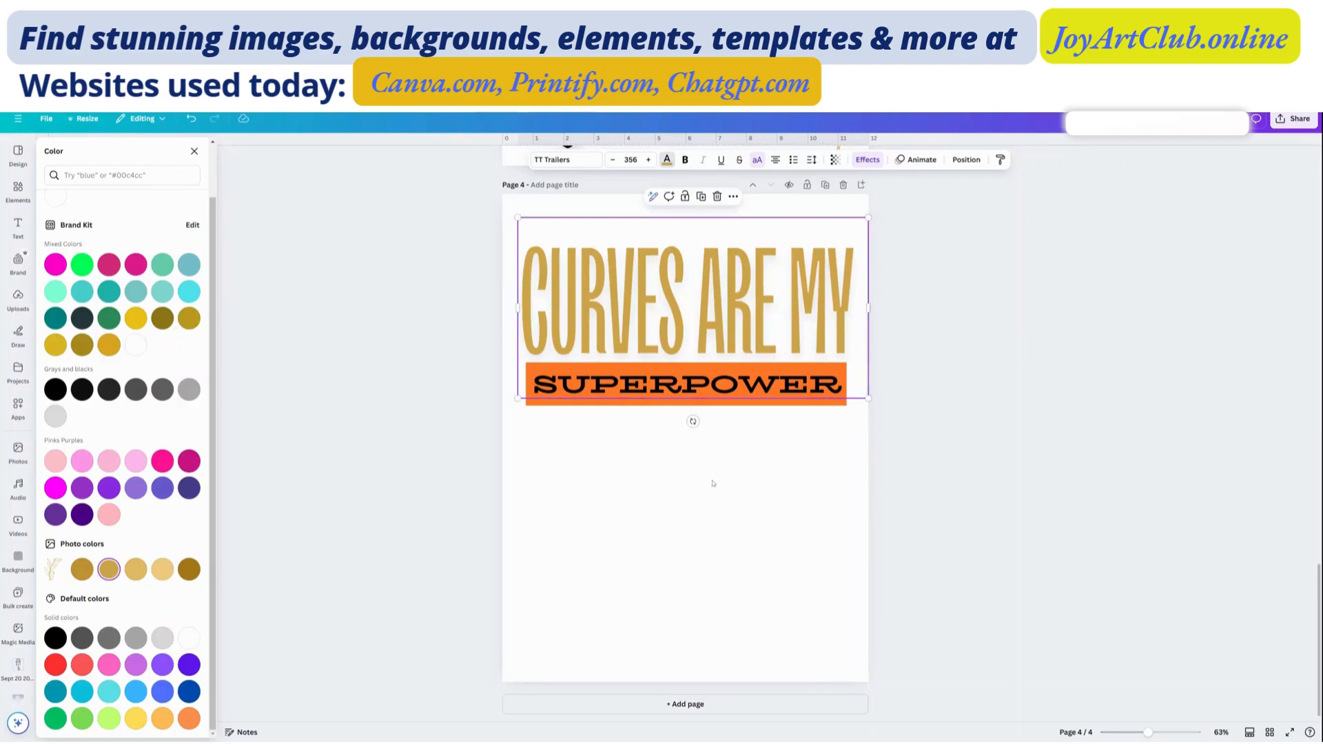
Step: Duplicate page 4 and add the recently used gold glitter stroke to the copy, rotated to lie horizontally just beneath "SUPERPOWER"
{"action": "left_click", "coordinate": [840, 229]}
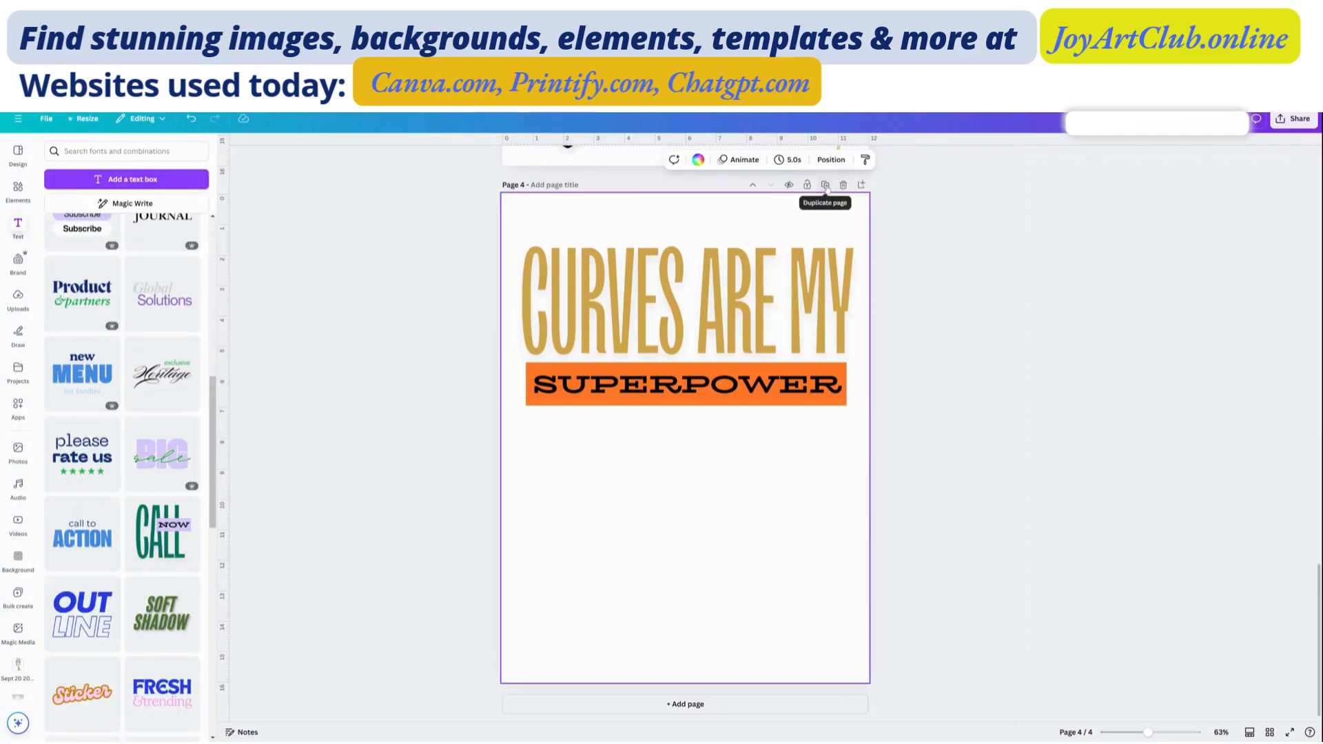
{"action": "left_click", "coordinate": [826, 187]}
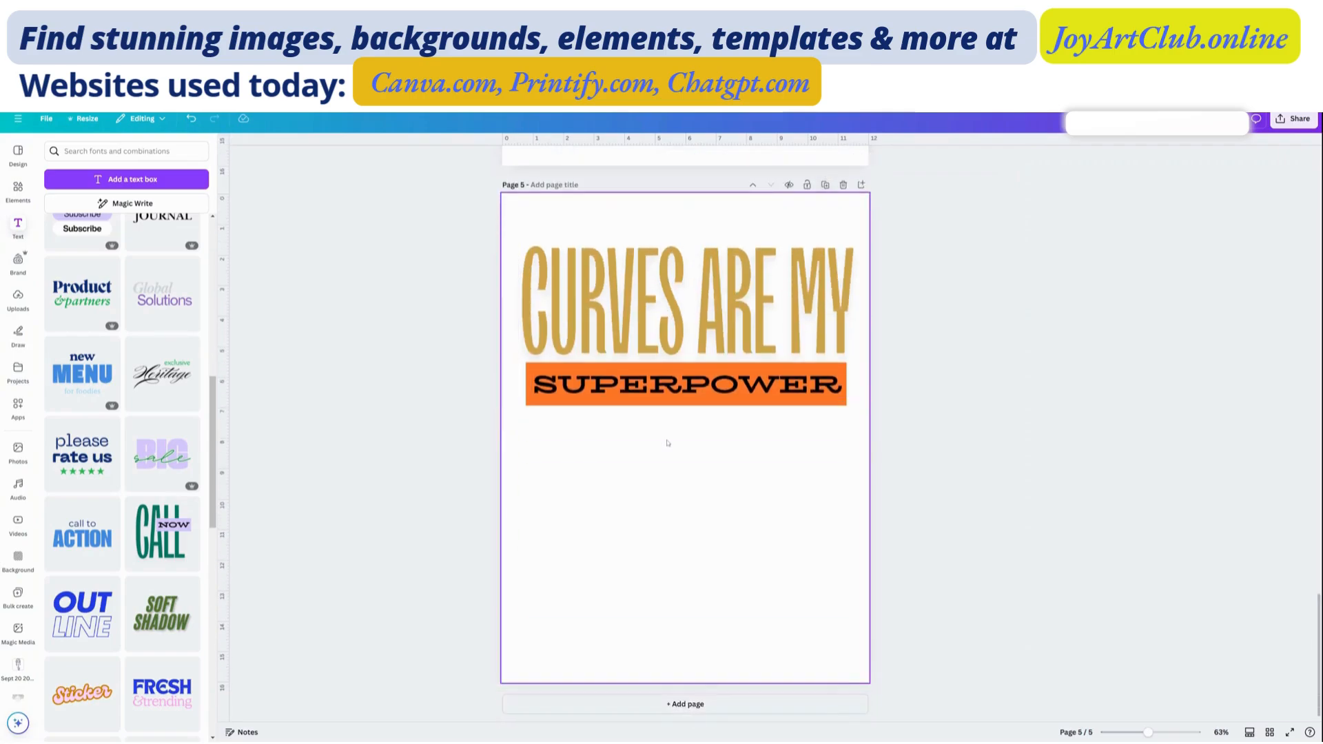
{"action": "left_click", "coordinate": [17, 190]}
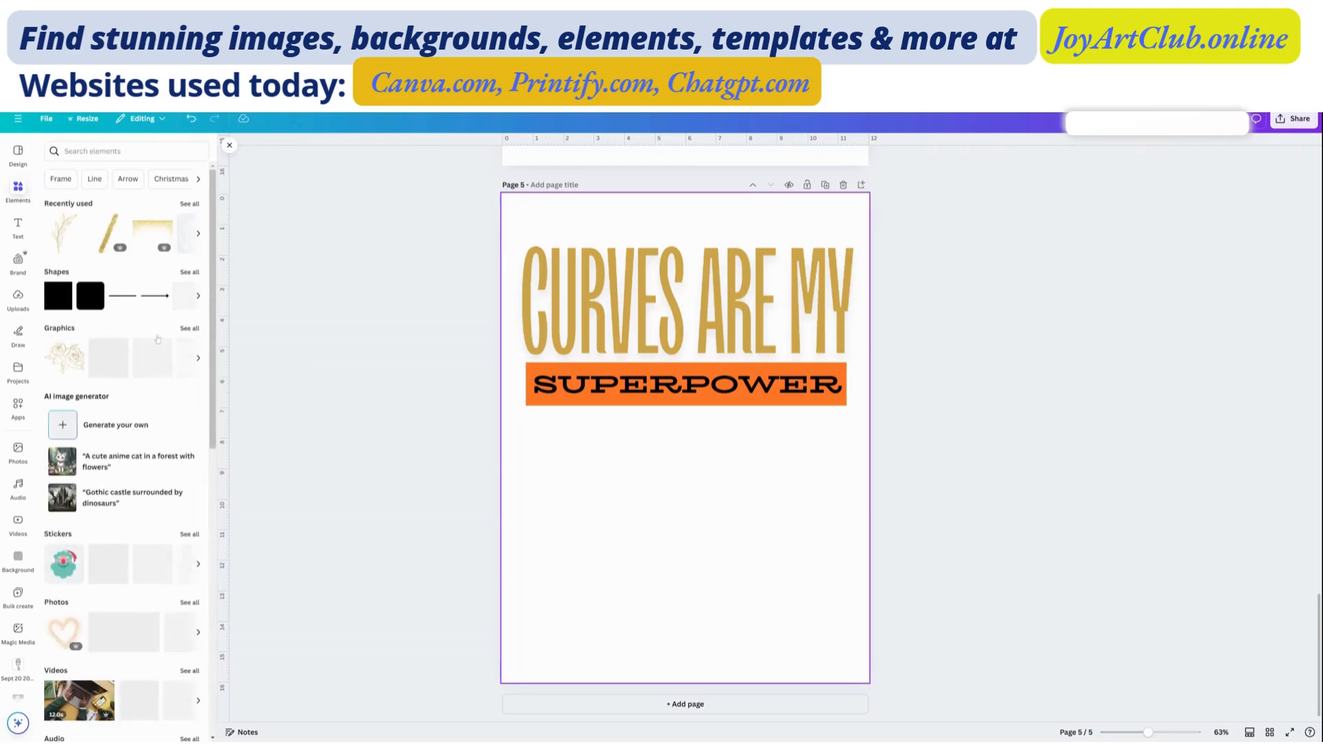
{"action": "left_click", "coordinate": [111, 239]}
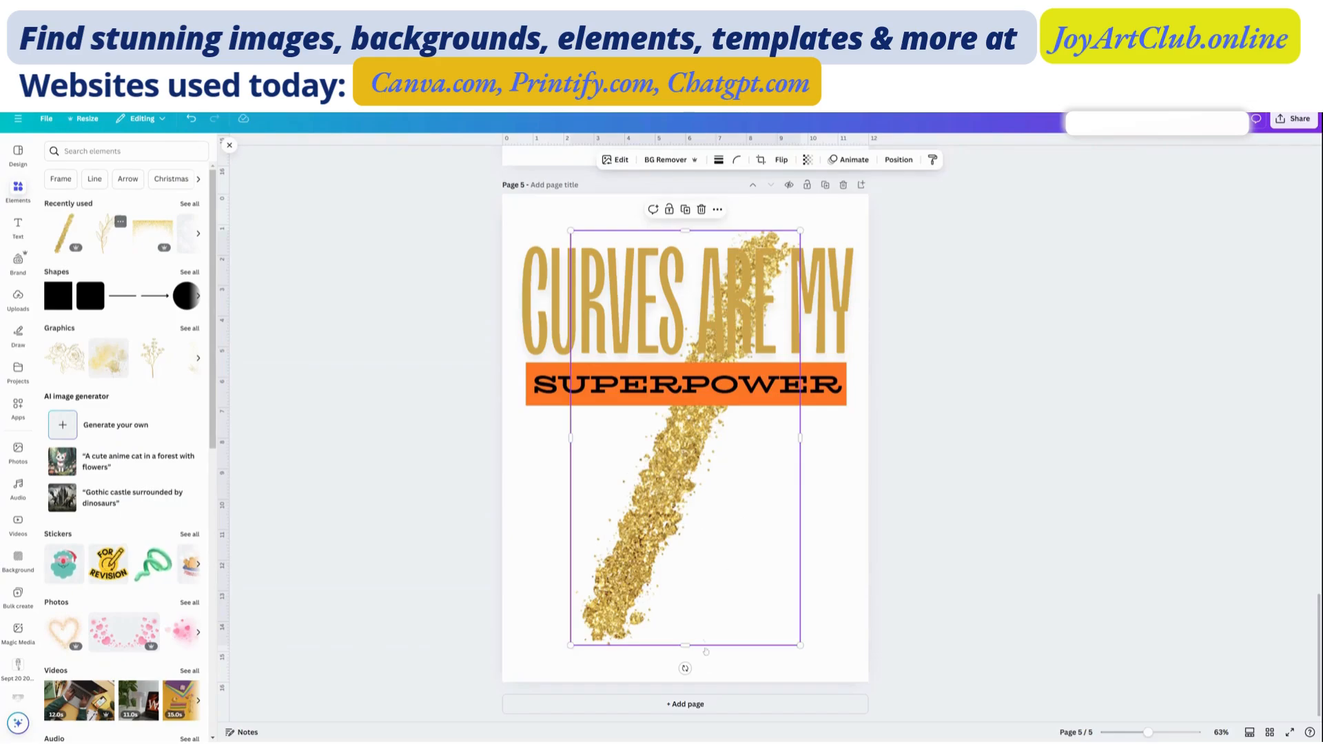
{"action": "mouse_move", "coordinate": [685, 669]}
{"action": "left_mouse_down"}
{"action": "mouse_move", "coordinate": [600, 634]}
{"action": "mouse_move", "coordinate": [532, 531]}
{"action": "mouse_move", "coordinate": [481, 511]}
{"action": "mouse_move", "coordinate": [499, 496]}
{"action": "mouse_move", "coordinate": [521, 507]}
{"action": "mouse_move", "coordinate": [470, 521]}
{"action": "left_mouse_up"}
{"action": "mouse_move", "coordinate": [455, 411]}
{"action": "left_mouse_down"}
{"action": "mouse_move", "coordinate": [620, 448]}
{"action": "mouse_move", "coordinate": [573, 441]}
{"action": "left_mouse_up"}
{"action": "left_click_drag", "start_coordinate": [739, 453], "coordinate": [698, 453]}
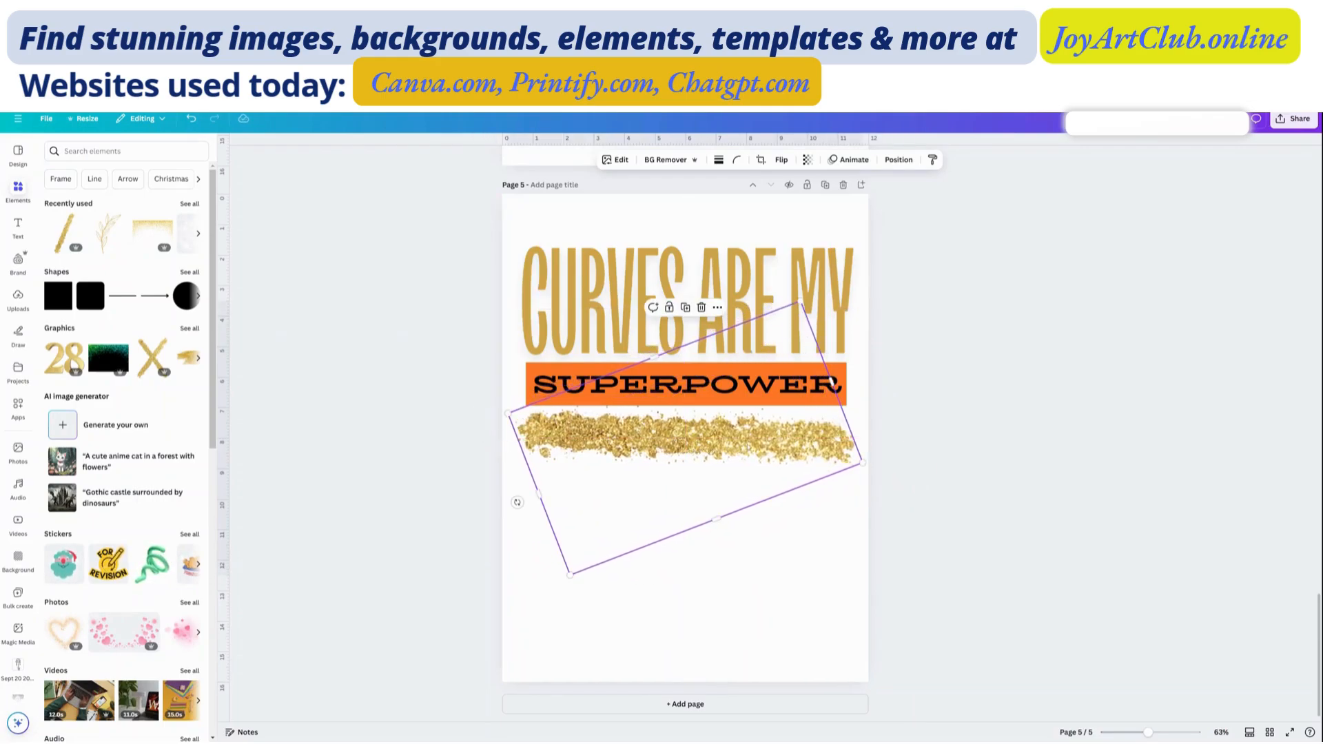
Step: Move the headline, the "SUPERPOWER" label and the glitter stroke together a little lower on page 5
{"action": "left_click", "coordinate": [1040, 417]}
{"action": "mouse_move", "coordinate": [1023, 443]}
{"action": "left_mouse_down"}
{"action": "mouse_move", "coordinate": [857, 443]}
{"action": "mouse_move", "coordinate": [541, 279]}
{"action": "left_mouse_up"}
{"action": "left_click_drag", "start_coordinate": [630, 296], "coordinate": [630, 344]}
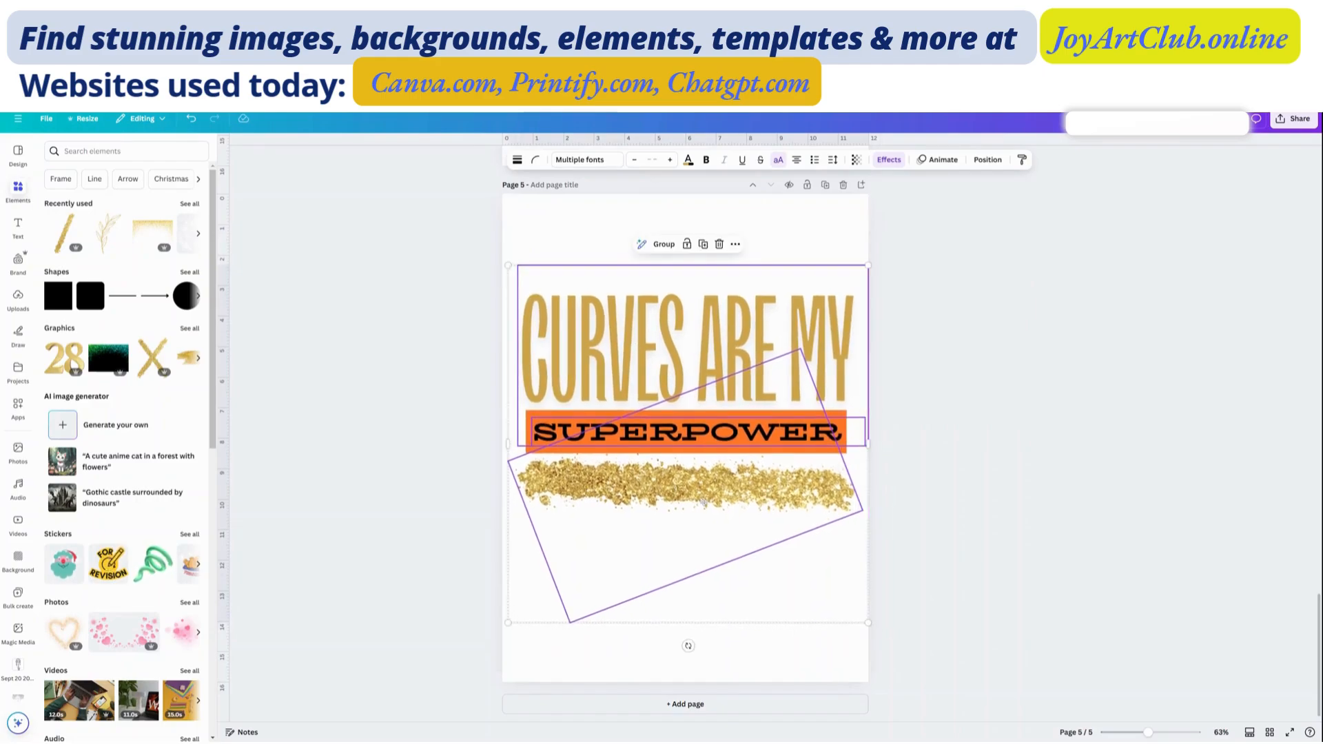
{"action": "left_click", "coordinate": [799, 581]}
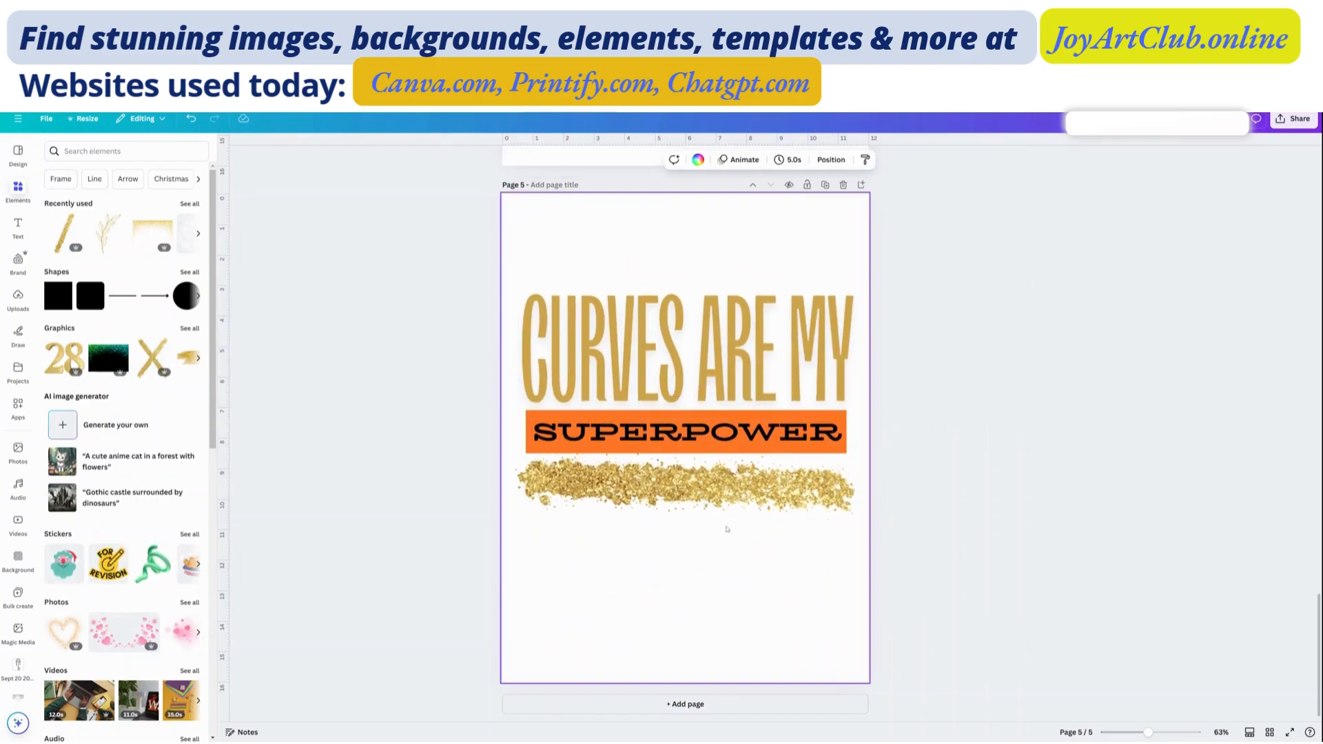
Step: Place a copy of the gold glitter stroke directly above the "CURVES ARE MY" headline, aligned with the lower stroke
{"action": "left_click", "coordinate": [709, 383]}
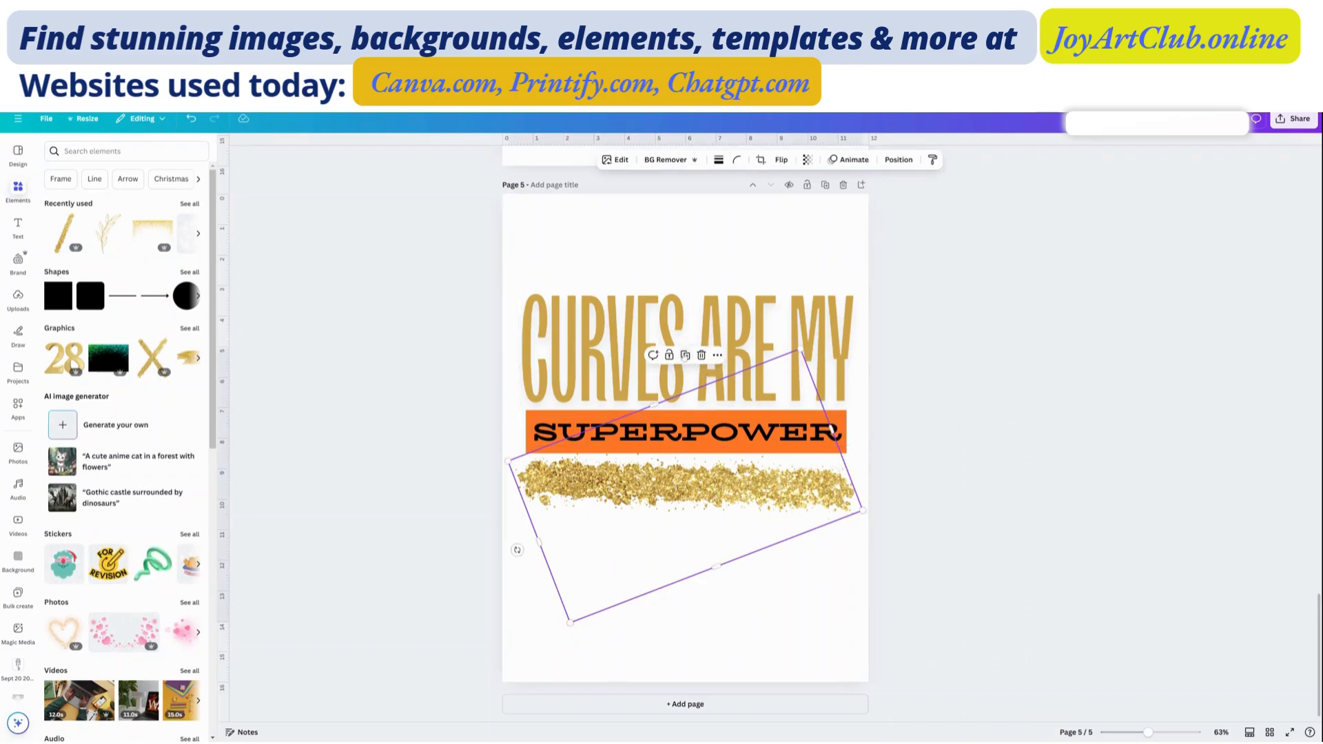
{"action": "mouse_move", "coordinate": [718, 496]}
{"action": "left_mouse_down"}
{"action": "mouse_move", "coordinate": [712, 266]}
{"action": "mouse_move", "coordinate": [716, 287]}
{"action": "mouse_move", "coordinate": [717, 276]}
{"action": "left_mouse_up"}
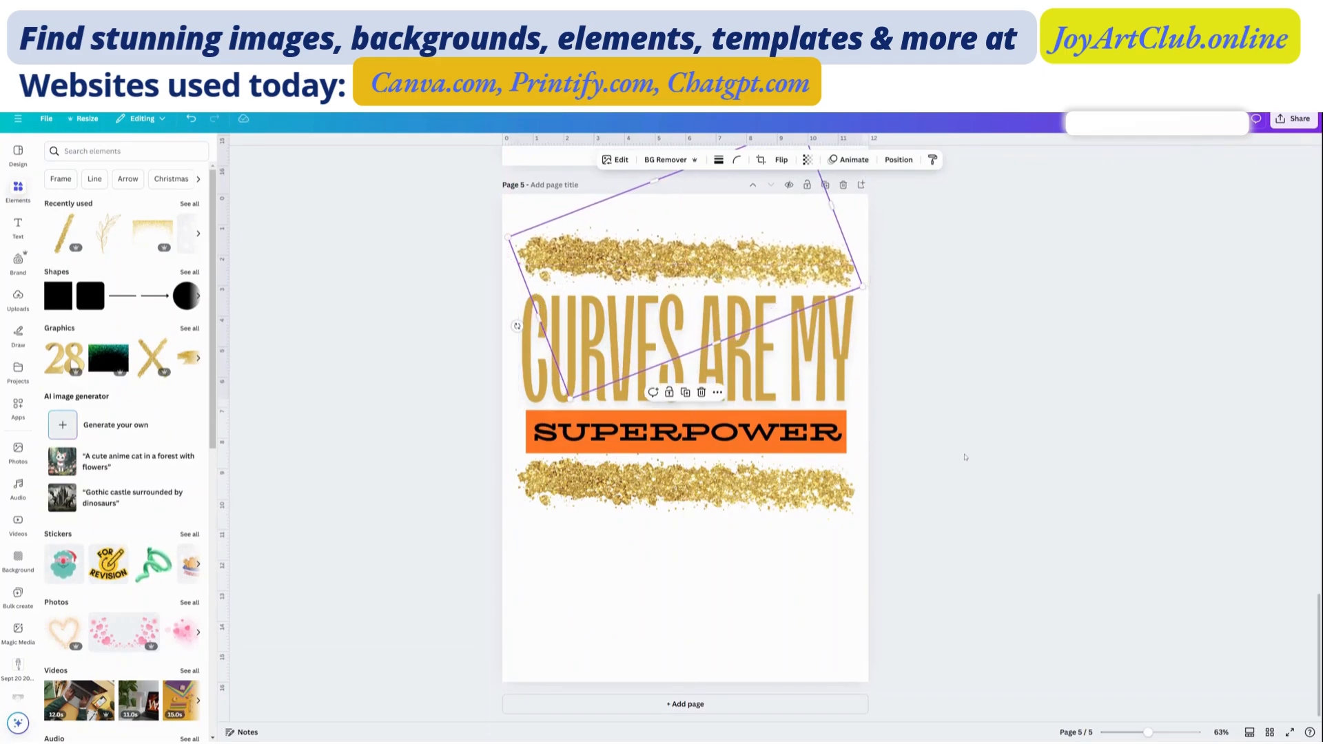
{"action": "left_click", "coordinate": [964, 460]}
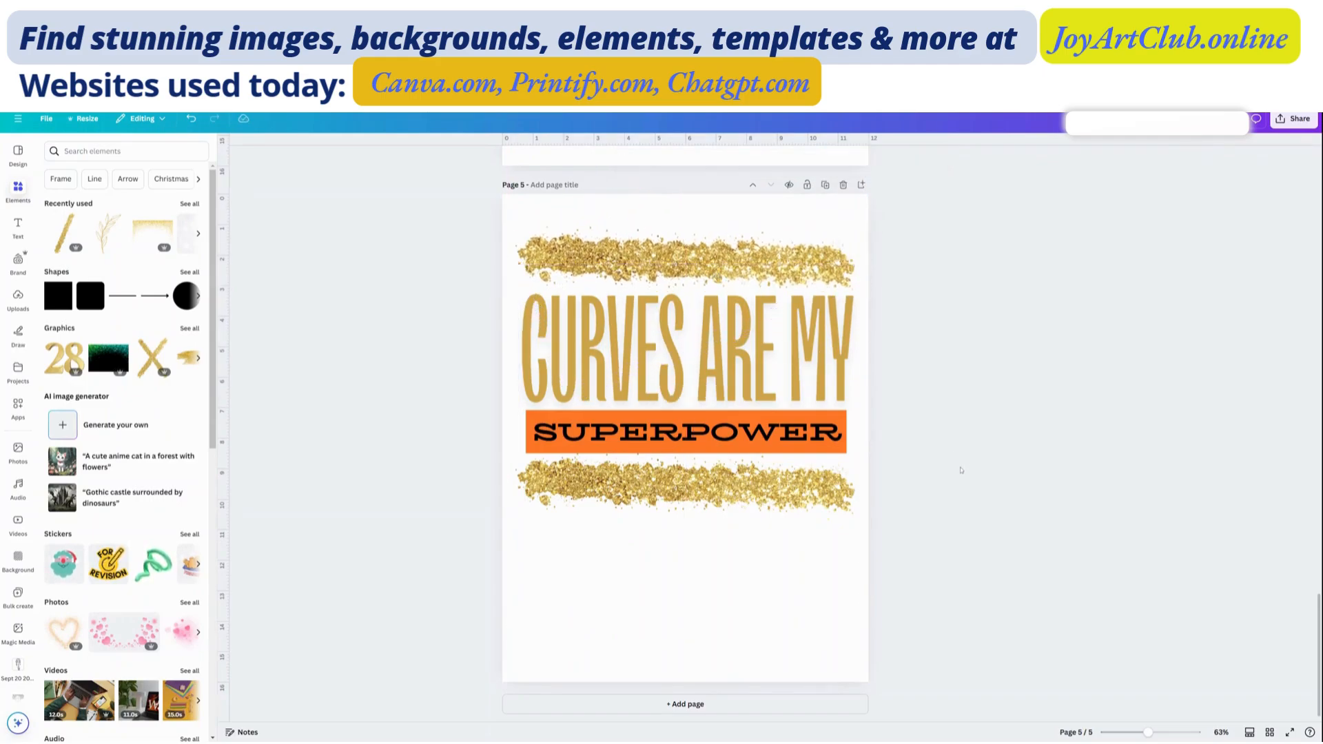
Step: Review all five pages in grid view and compare the designs on pages 4 and 5
{"action": "left_click", "coordinate": [1271, 734]}
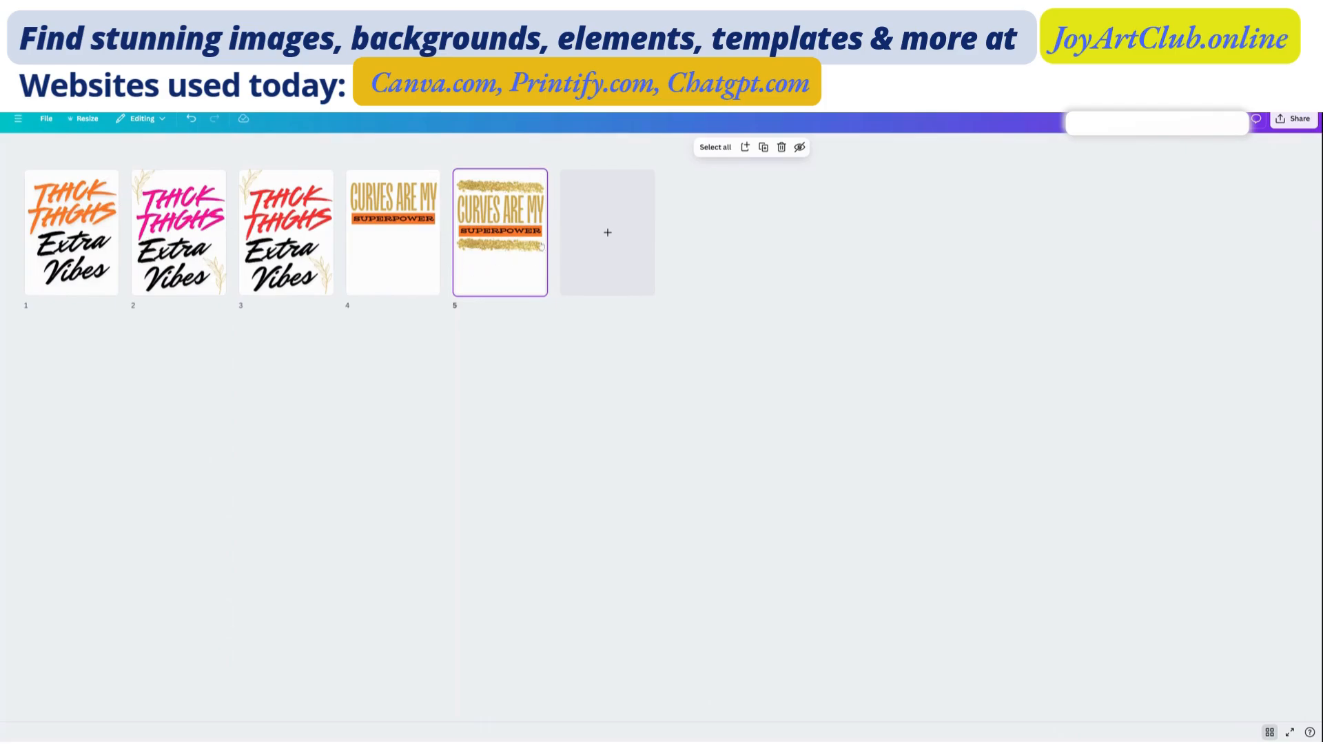
{"action": "double_click", "coordinate": [503, 254]}
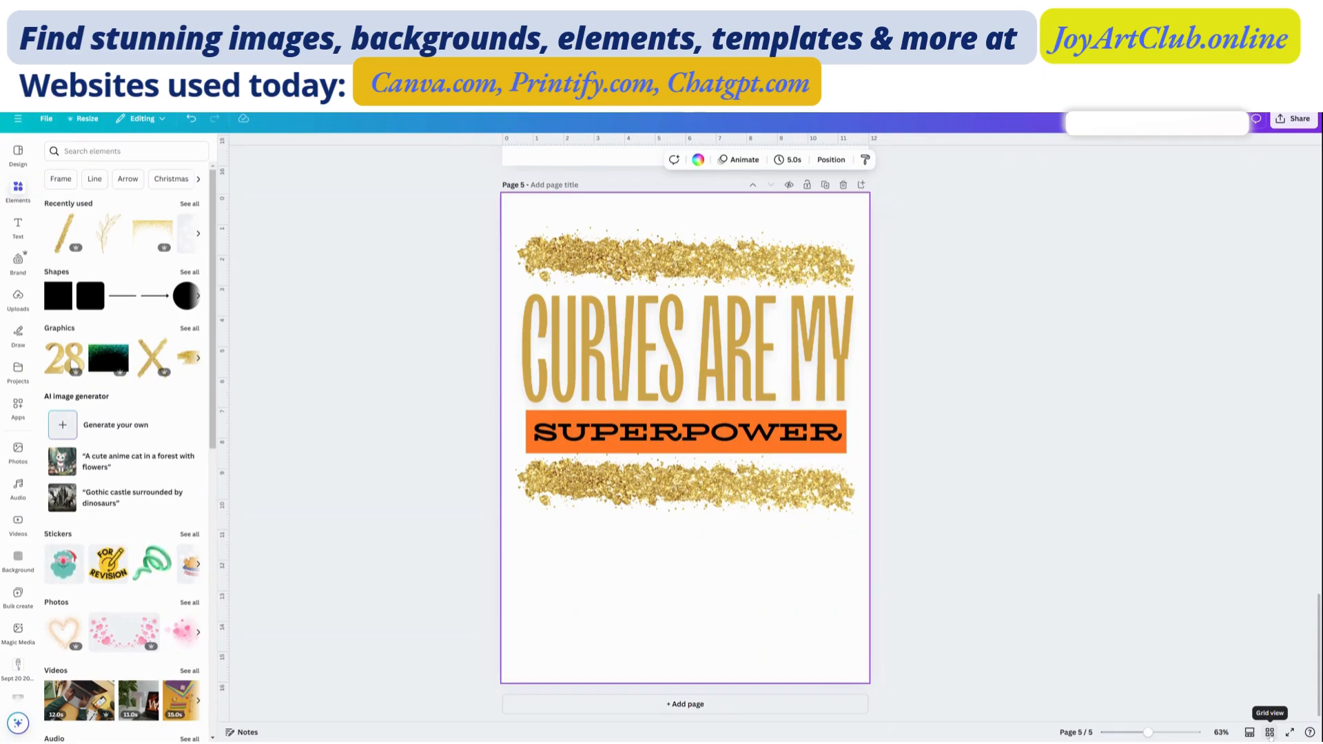
{"action": "left_click", "coordinate": [1270, 733]}
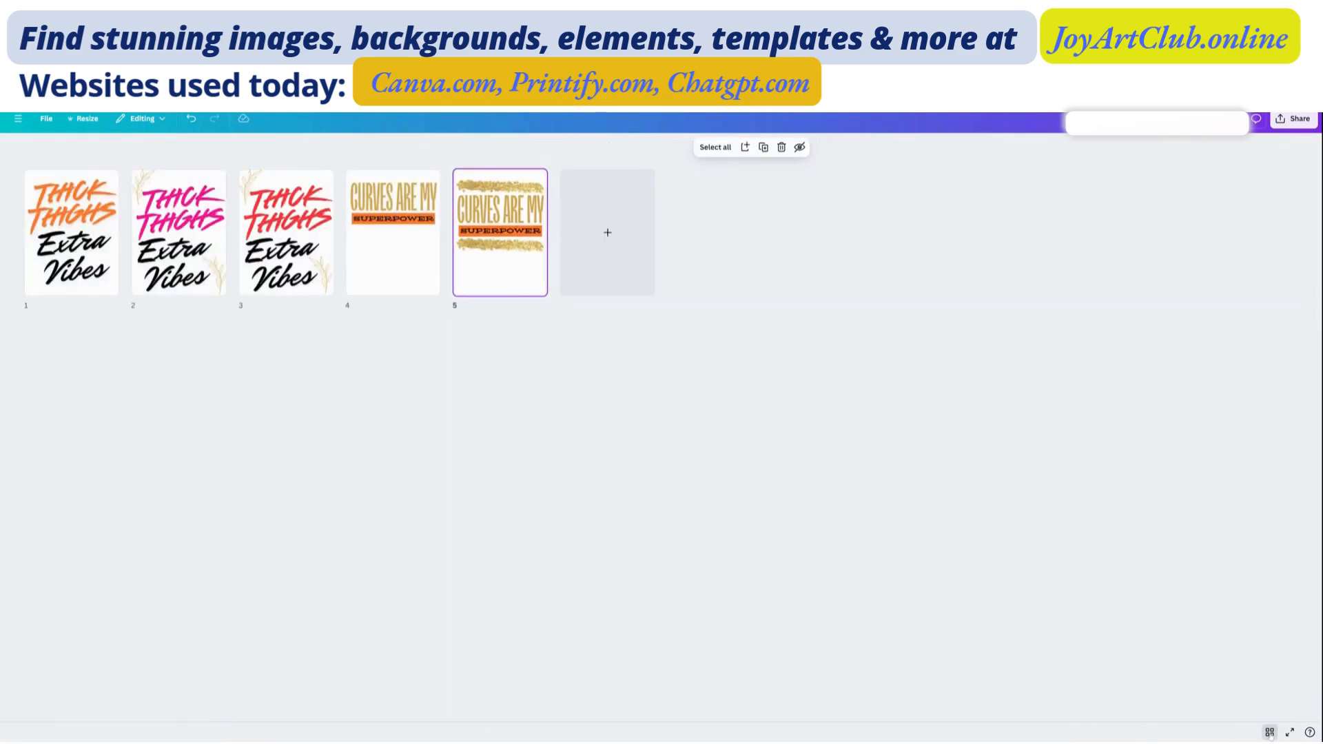
{"action": "left_click", "coordinate": [1270, 733]}
{"action": "left_click", "coordinate": [1270, 733]}
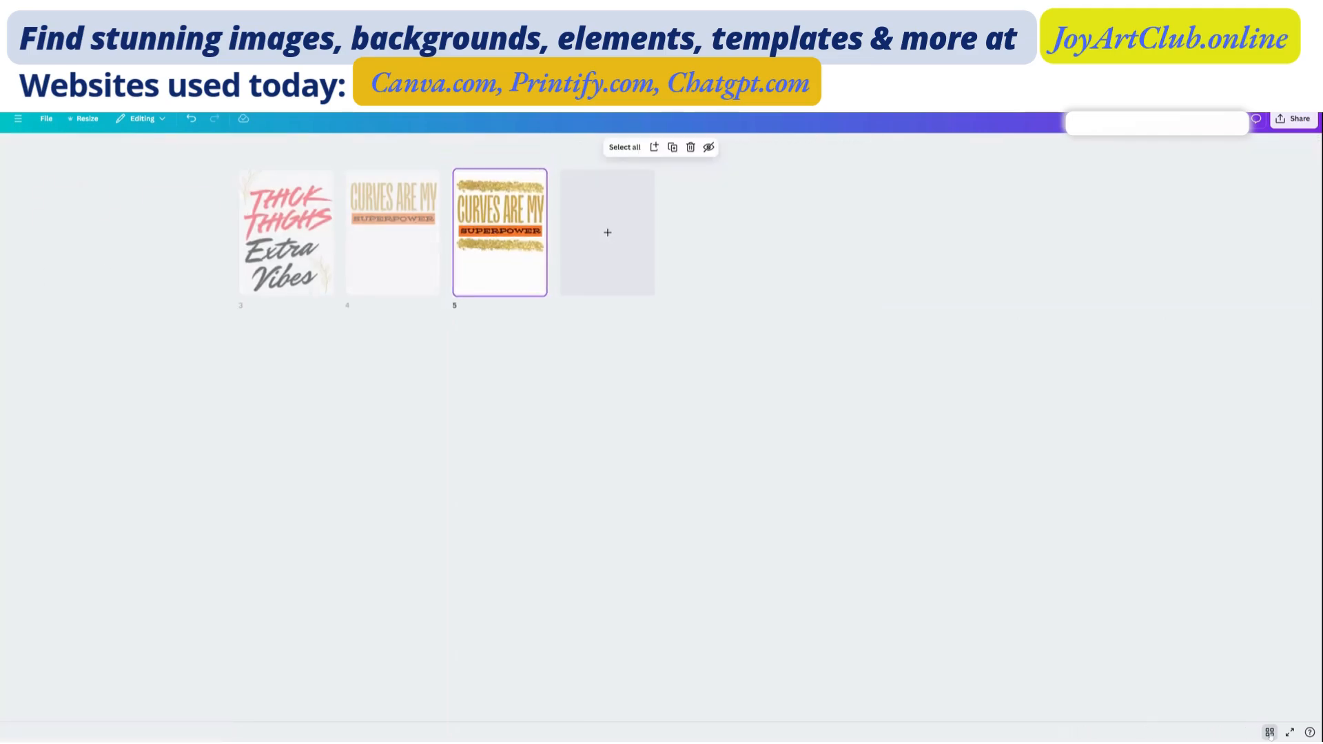
{"action": "left_click", "coordinate": [1270, 733]}
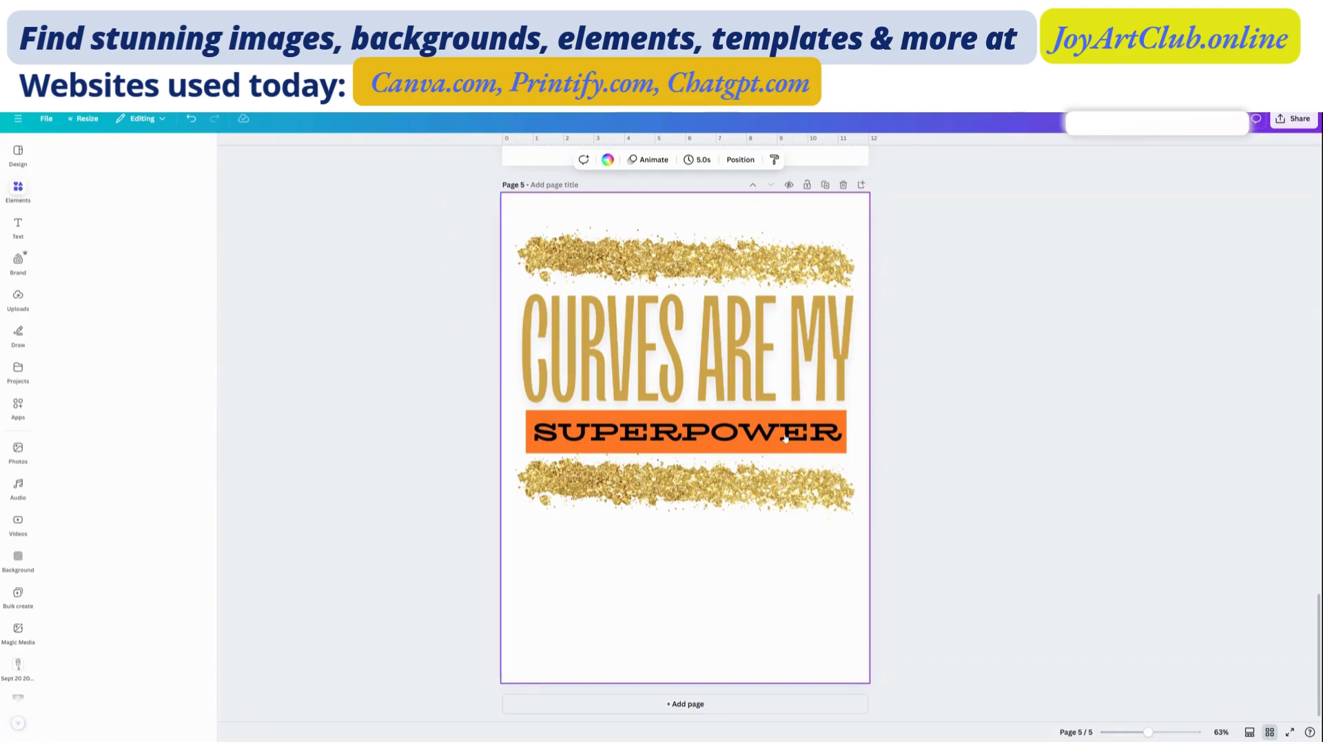
{"action": "scroll", "coordinate": [707, 408], "scroll_direction": "up", "scroll_amount": 4}
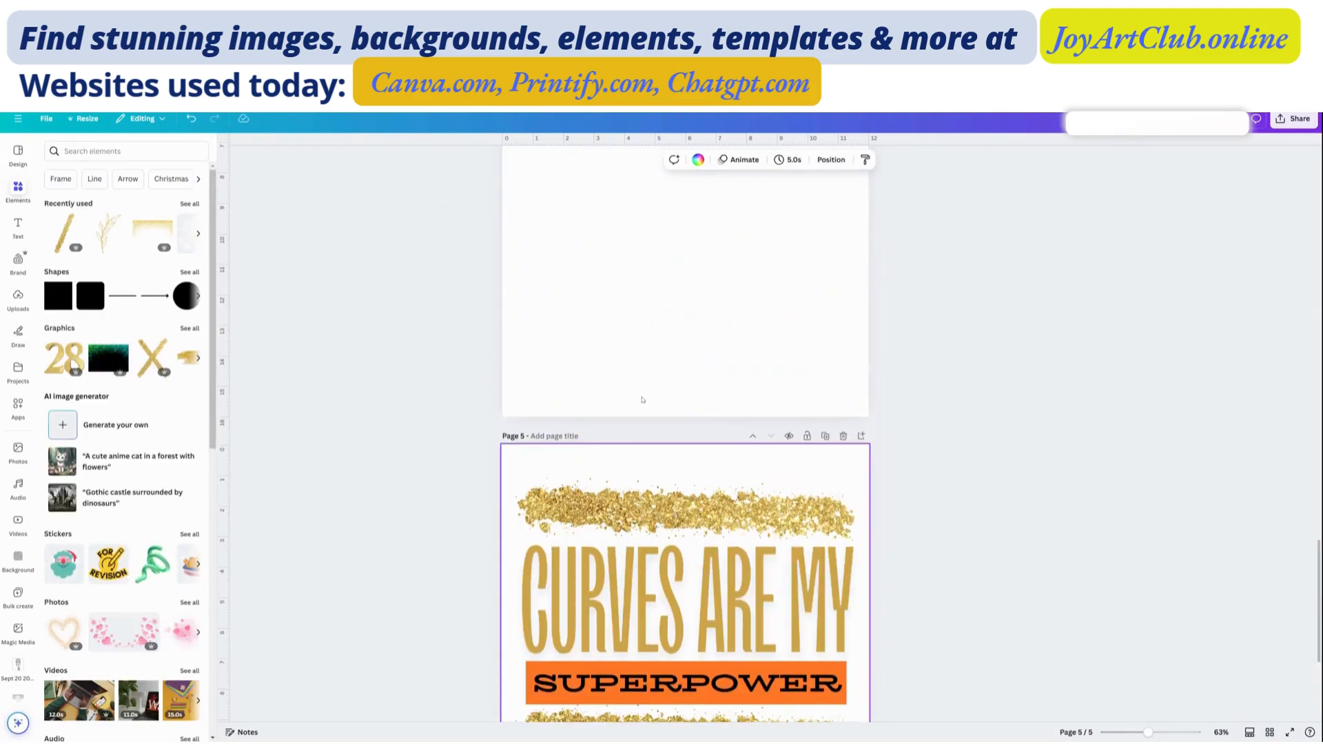
{"action": "scroll", "coordinate": [689, 403], "scroll_direction": "up", "scroll_amount": 3}
{"action": "scroll", "coordinate": [638, 397], "scroll_direction": "up", "scroll_amount": 4}
{"action": "scroll", "coordinate": [638, 397], "scroll_direction": "down", "scroll_amount": 10}
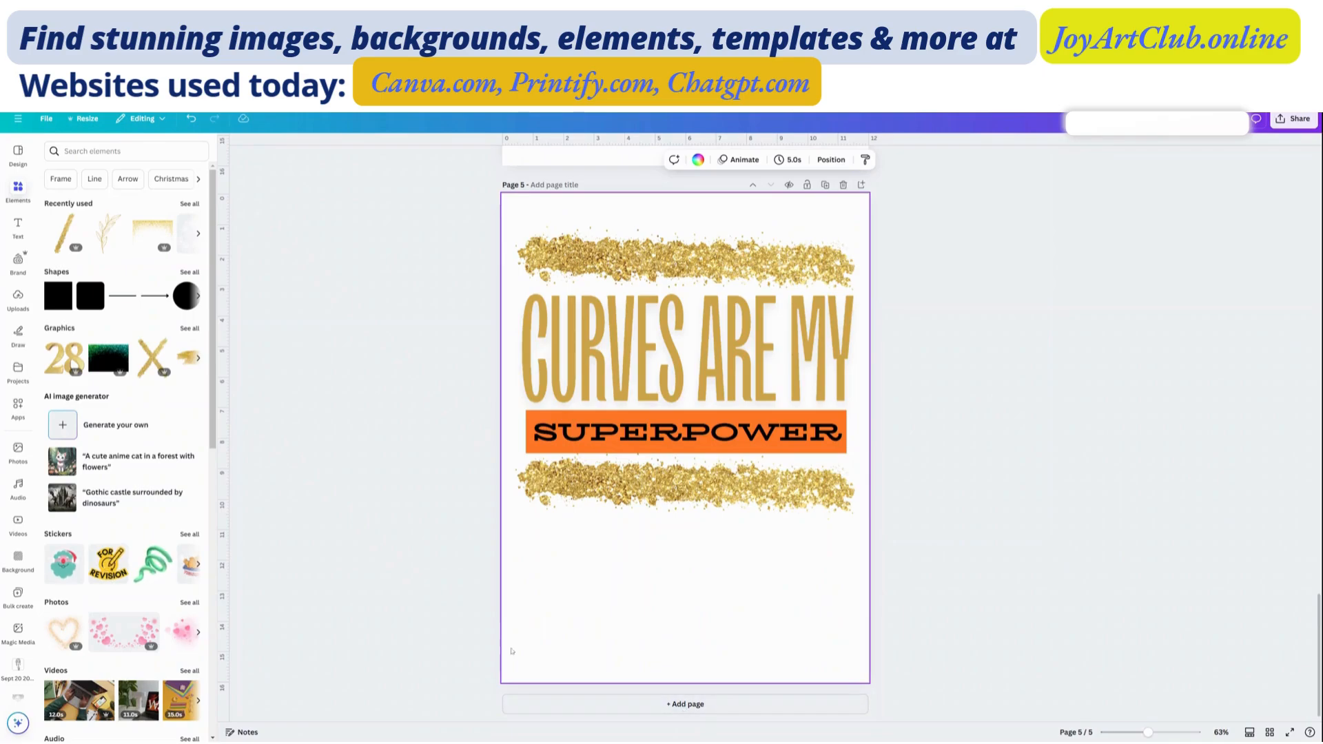
Step: Add a blank page 6 and insert the vertical "POST STORY REEL" font combination, enlarged to font size 217 across the page
{"action": "left_click", "coordinate": [681, 707]}
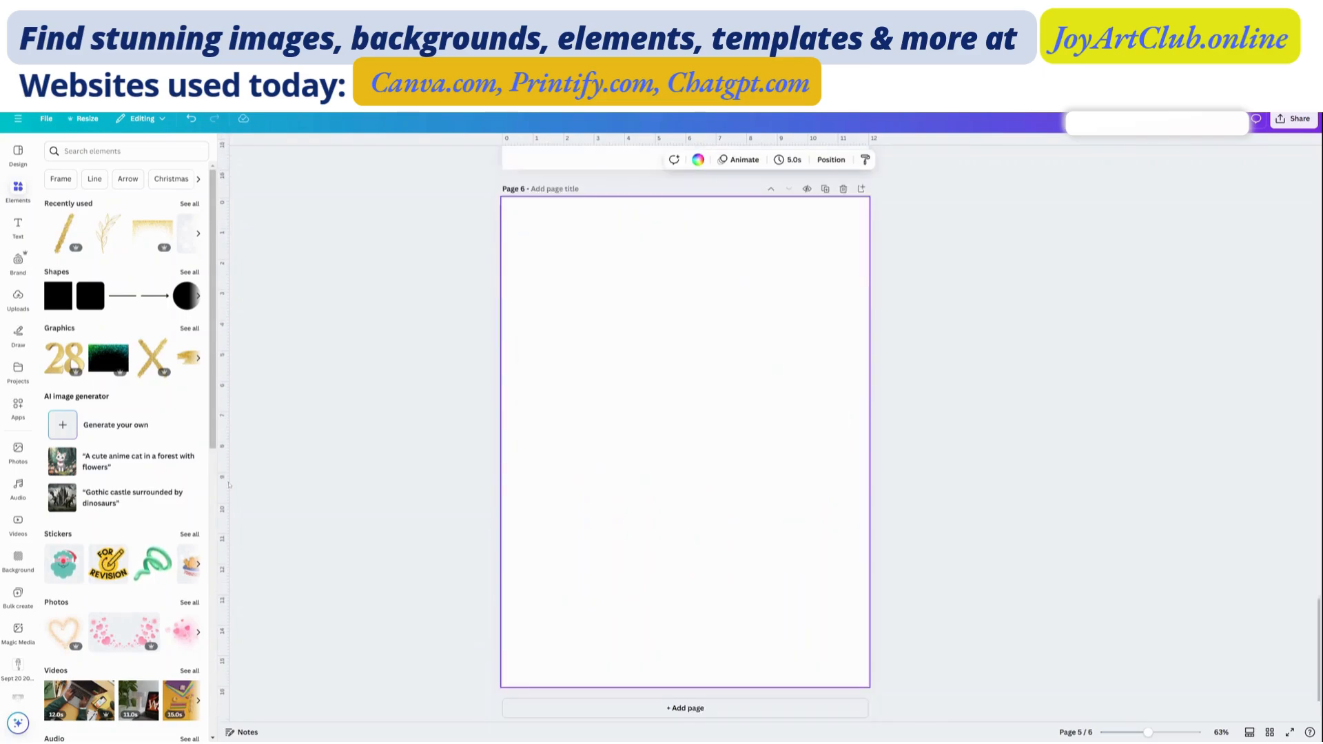
{"action": "left_click", "coordinate": [18, 225]}
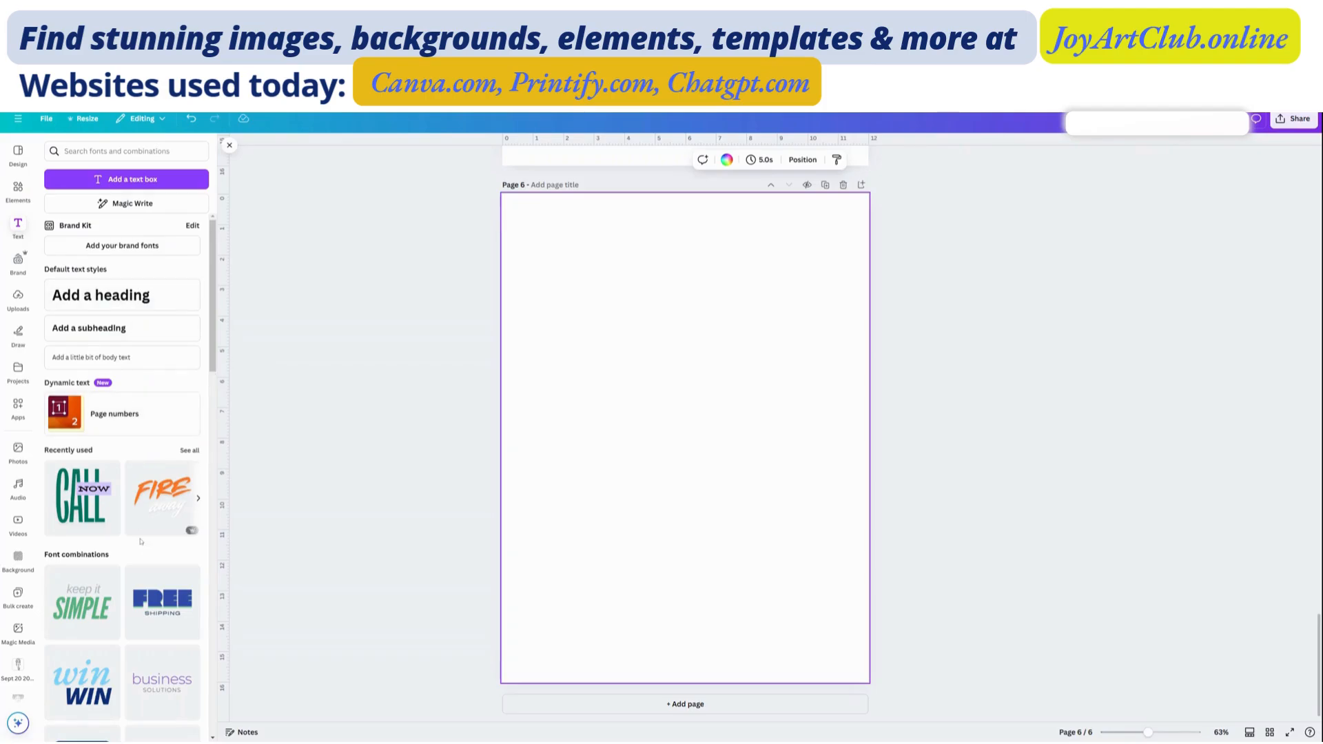
{"action": "scroll", "coordinate": [144, 543], "scroll_direction": "down", "scroll_amount": 3}
{"action": "scroll", "coordinate": [144, 543], "scroll_direction": "down", "scroll_amount": 10}
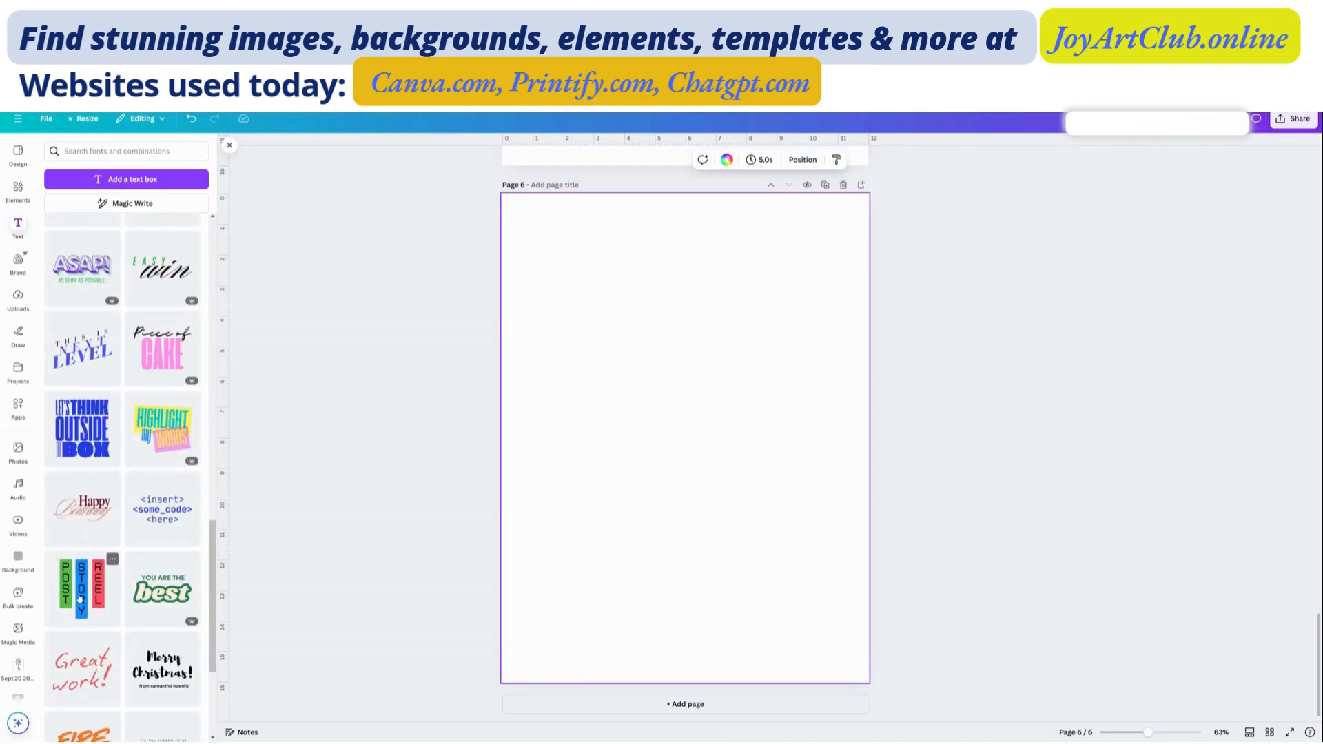
{"action": "left_click_drag", "start_coordinate": [80, 599], "coordinate": [622, 375]}
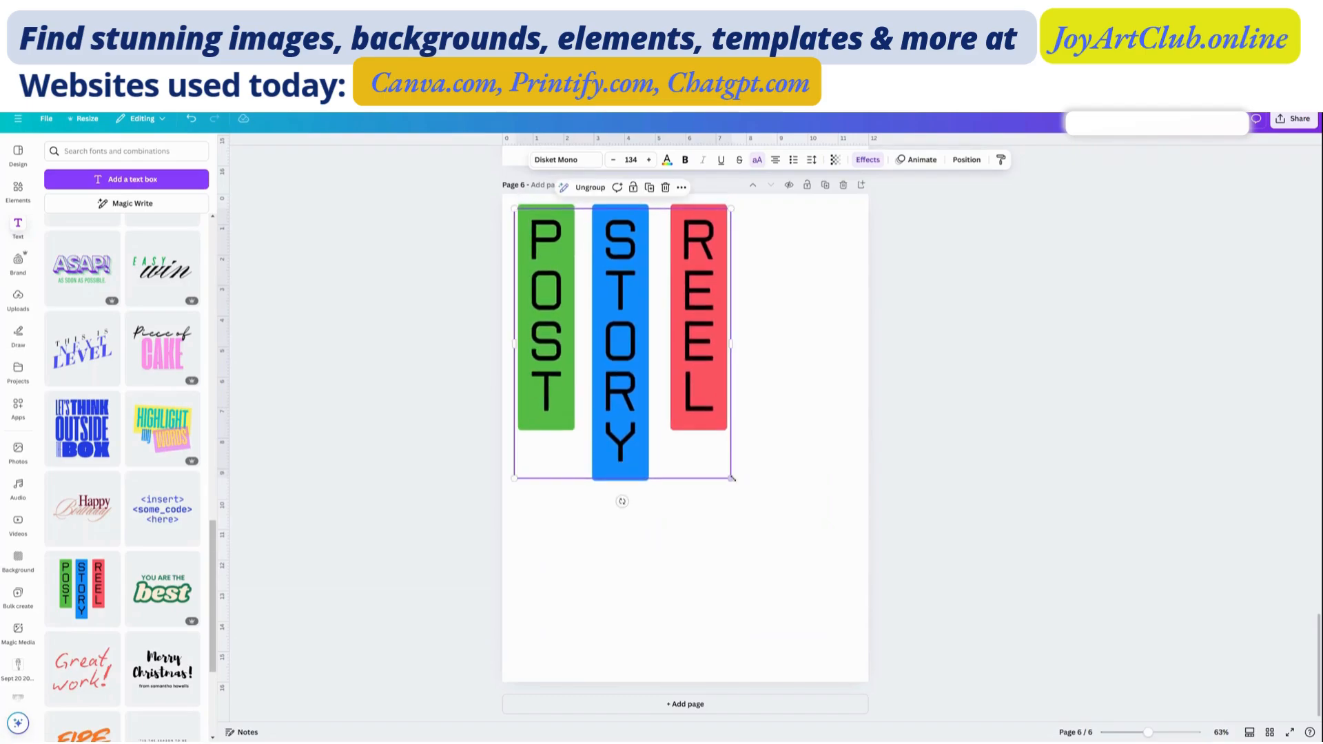
{"action": "left_click_drag", "start_coordinate": [758, 498], "coordinate": [902, 618]}
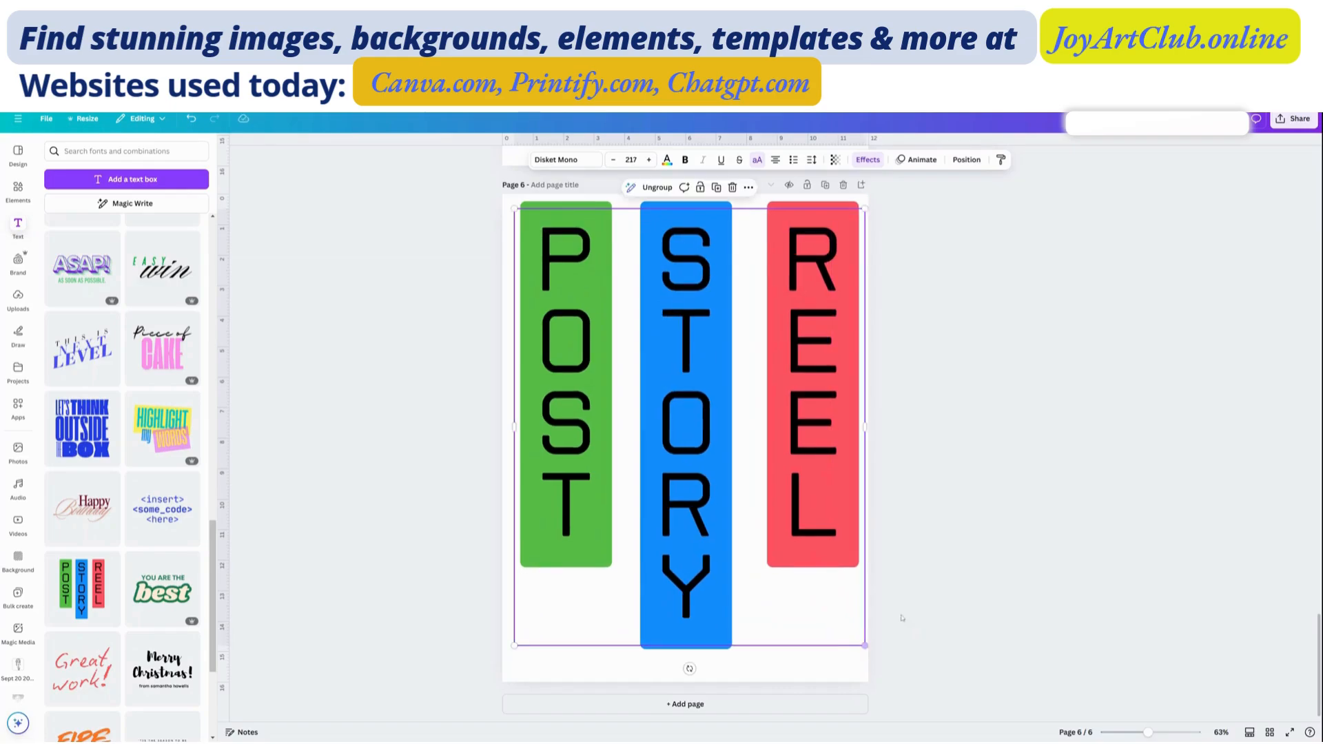
Step: Open the notes on page 3 to look up the list of curvy girl sayings
{"action": "scroll", "coordinate": [455, 482], "scroll_direction": "up", "scroll_amount": 10}
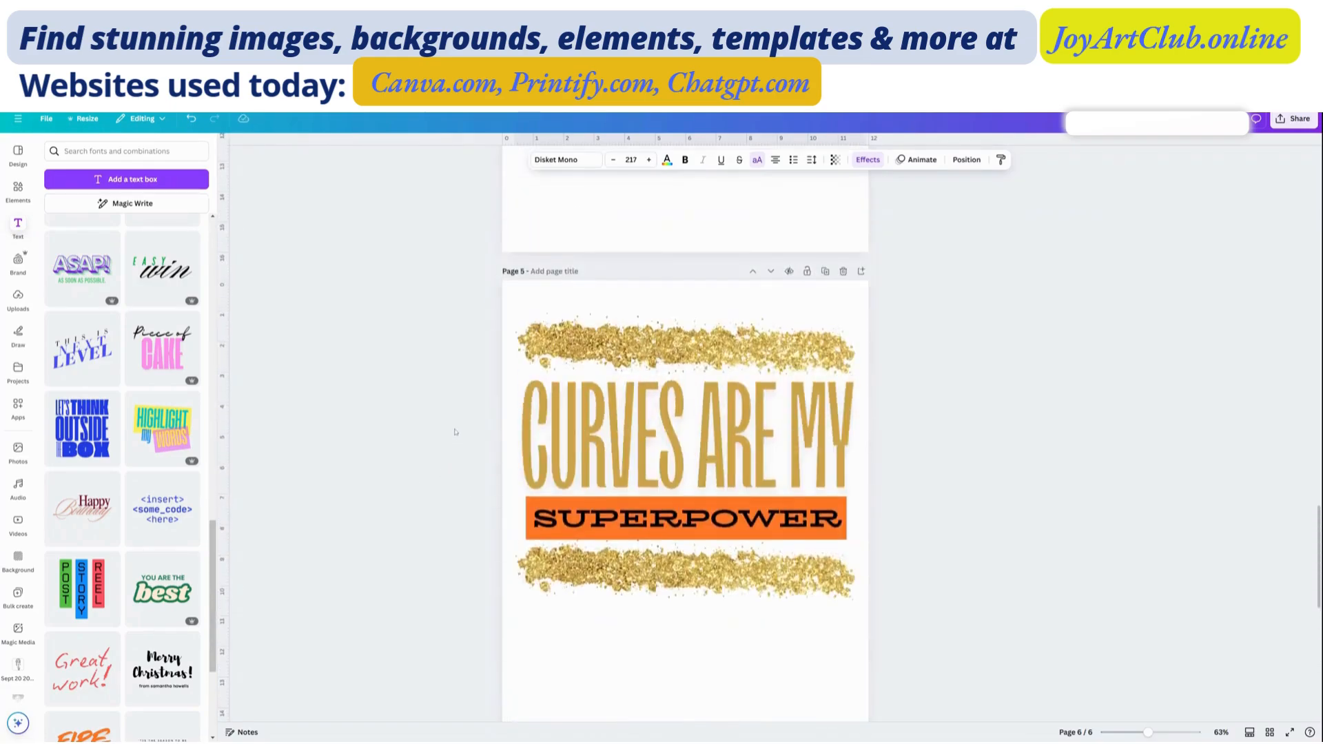
{"action": "scroll", "coordinate": [455, 433], "scroll_direction": "up", "scroll_amount": 4}
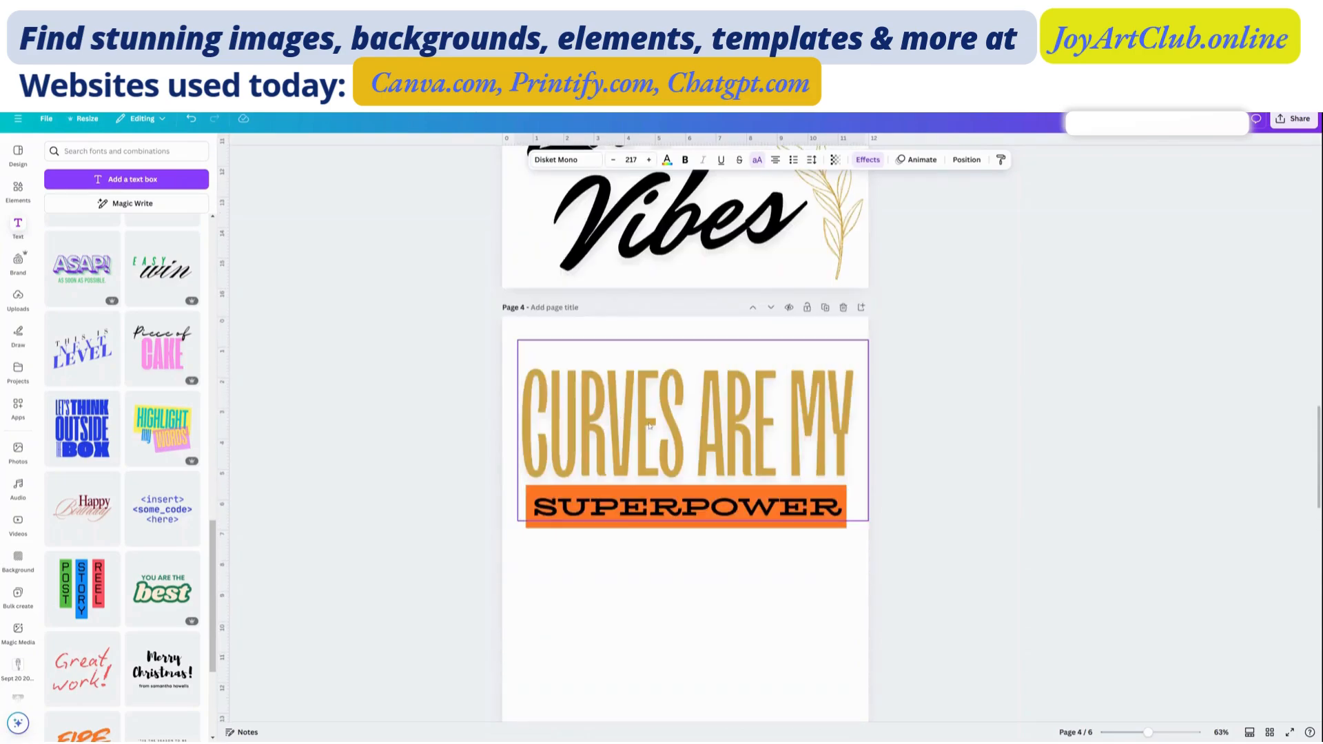
{"action": "left_click", "coordinate": [364, 651]}
{"action": "left_click", "coordinate": [241, 732]}
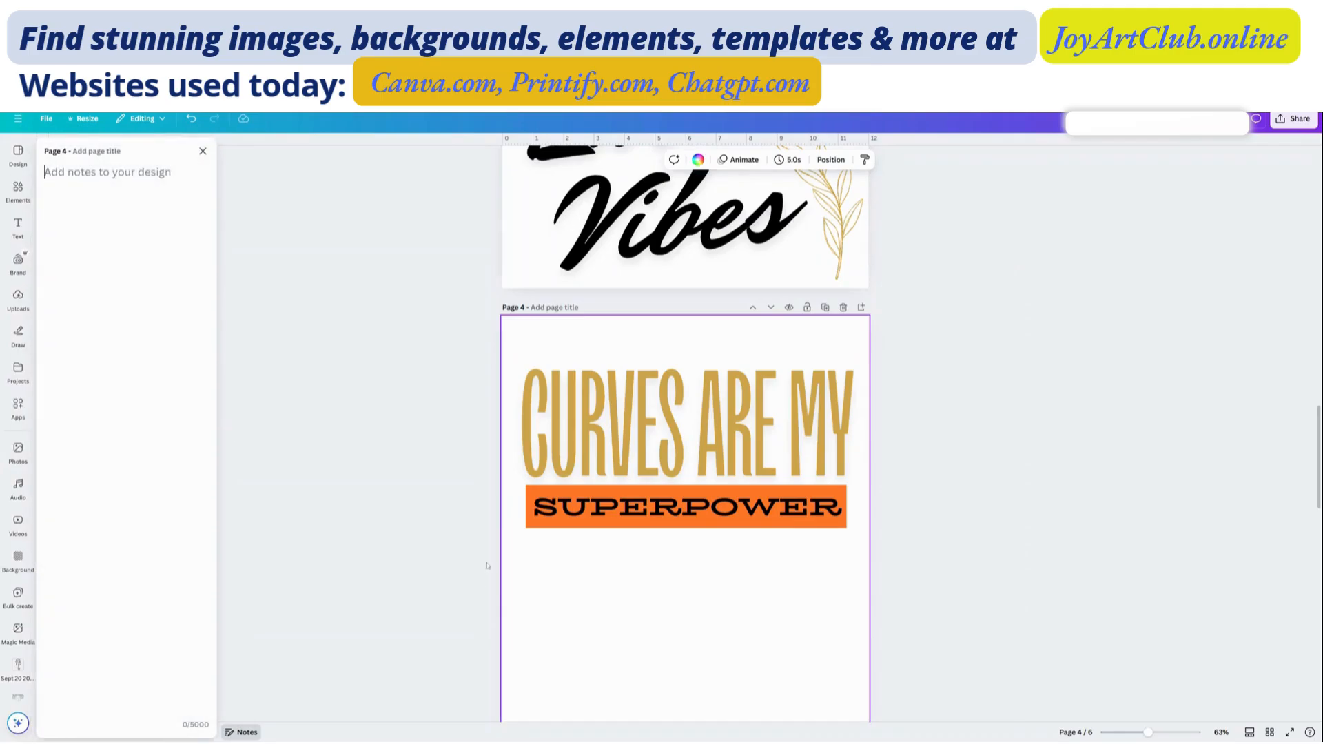
{"action": "scroll", "coordinate": [516, 316], "scroll_direction": "up", "scroll_amount": 4}
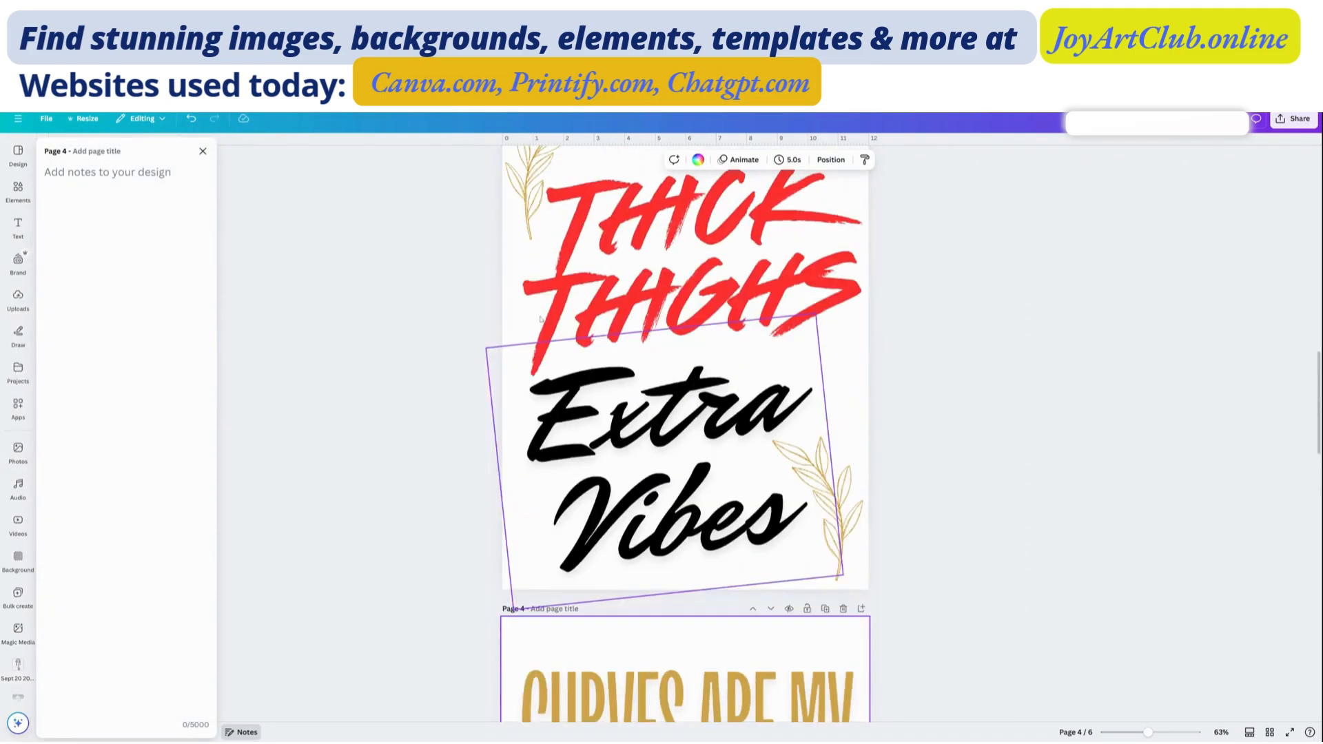
{"action": "left_click", "coordinate": [516, 317]}
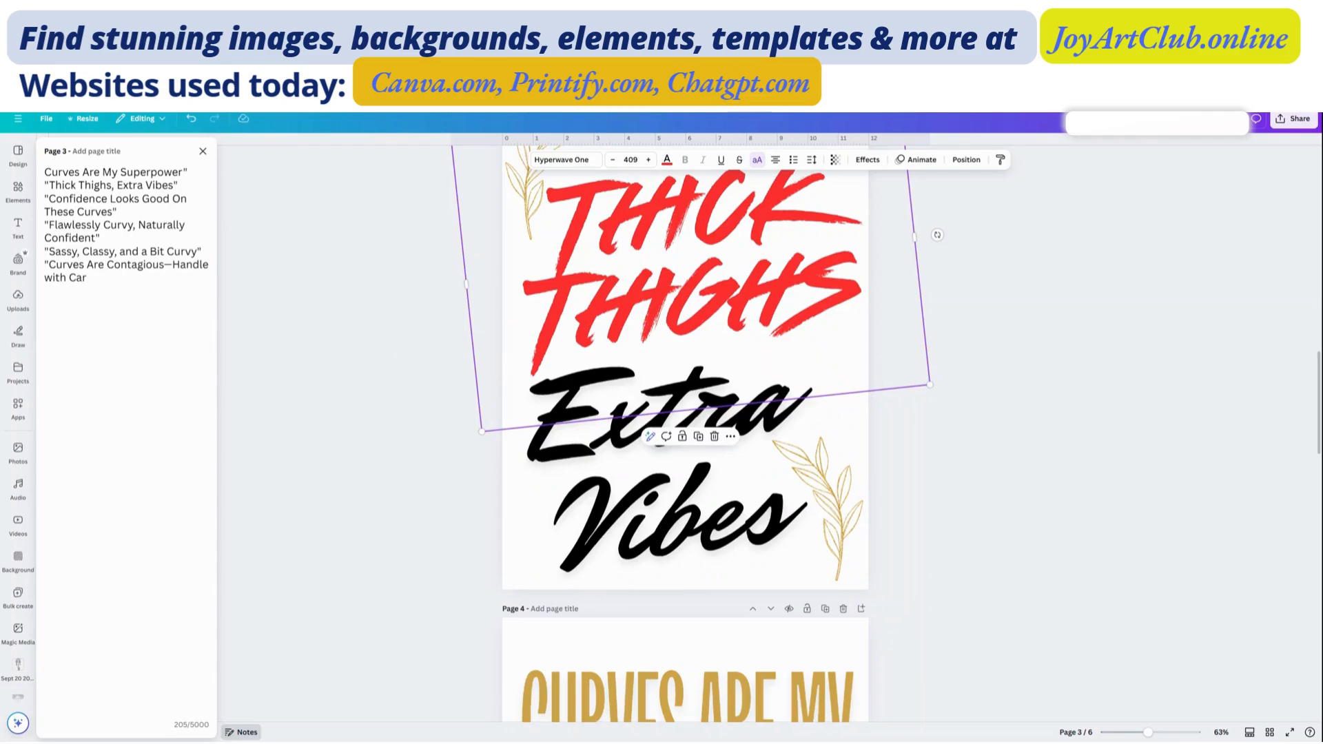
{"action": "scroll", "coordinate": [597, 359], "scroll_direction": "down", "scroll_amount": 8}
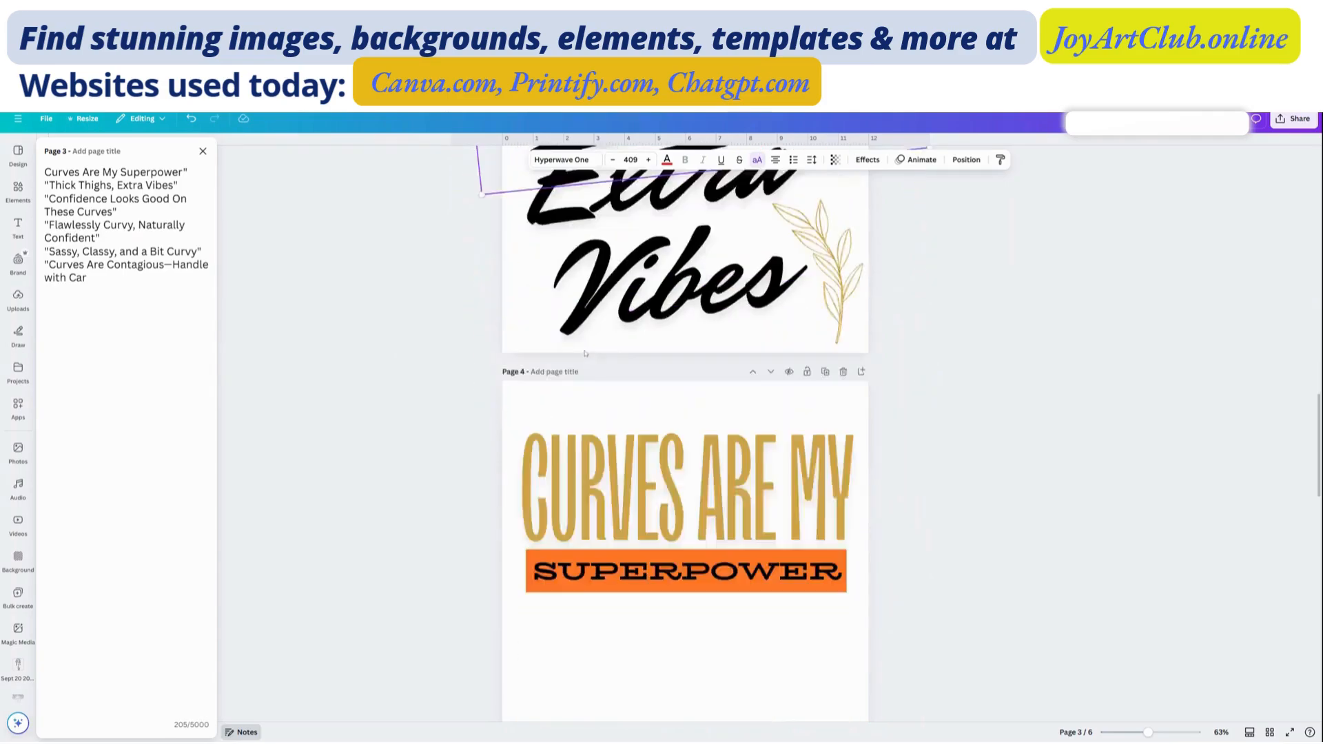
Step: Compare the vertical "POST STORY REEL" layout on page 6 with the earlier designs and the sayings in page 3's notes
{"action": "scroll", "coordinate": [579, 356], "scroll_direction": "down", "scroll_amount": 12}
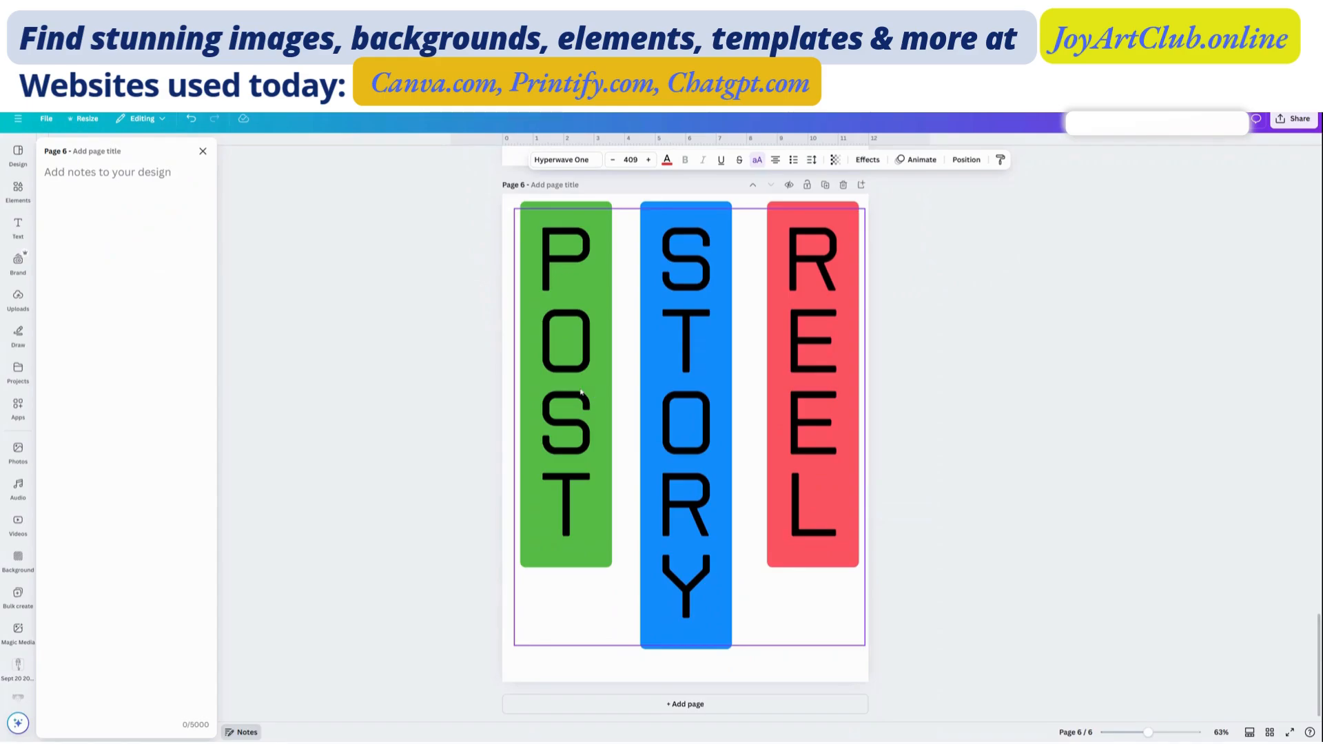
{"action": "scroll", "coordinate": [582, 392], "scroll_direction": "up", "scroll_amount": 10}
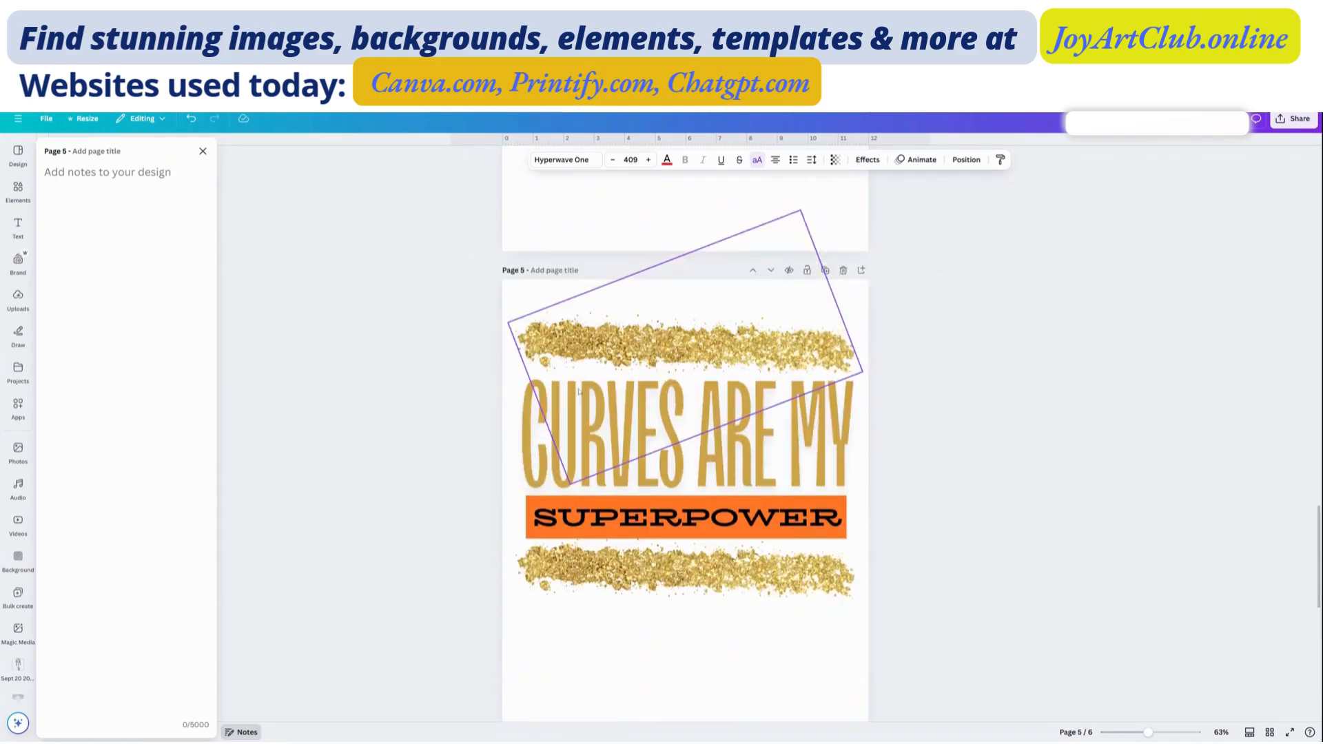
{"action": "scroll", "coordinate": [576, 393], "scroll_direction": "up", "scroll_amount": 5}
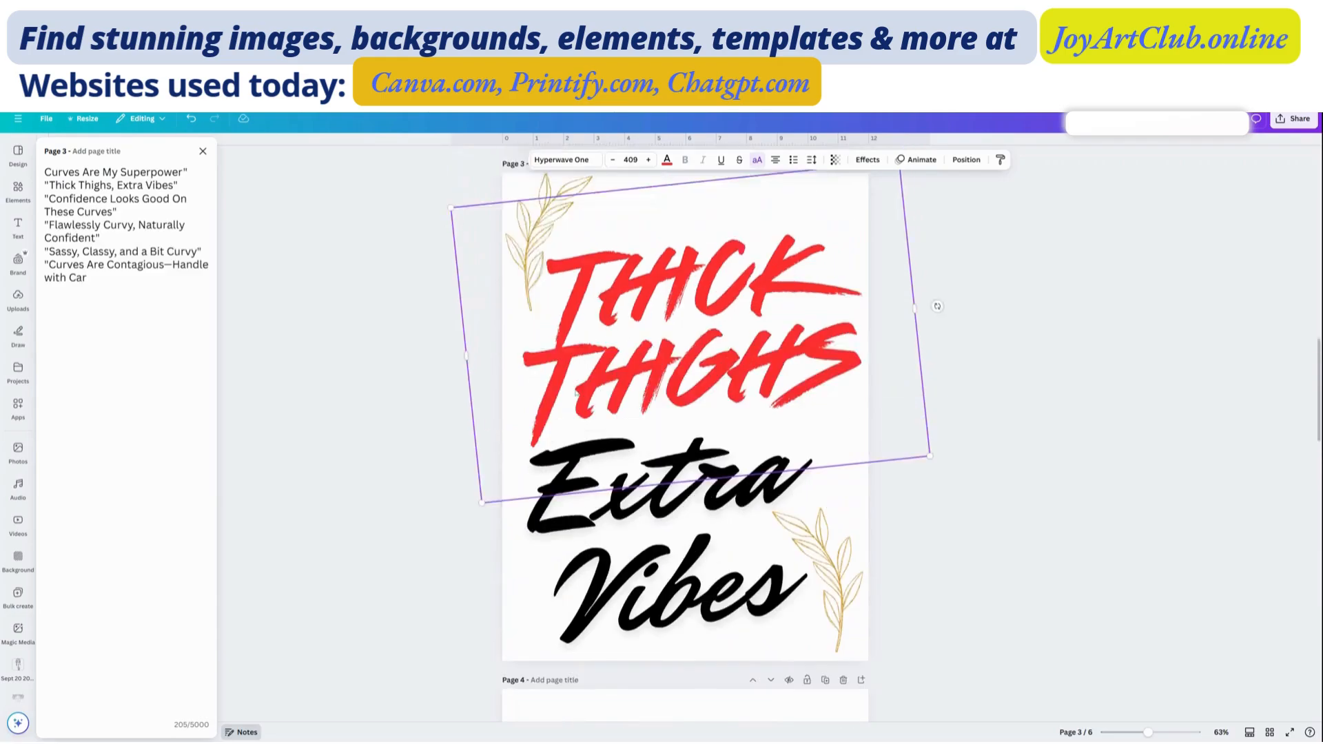
{"action": "double_click", "coordinate": [590, 396]}
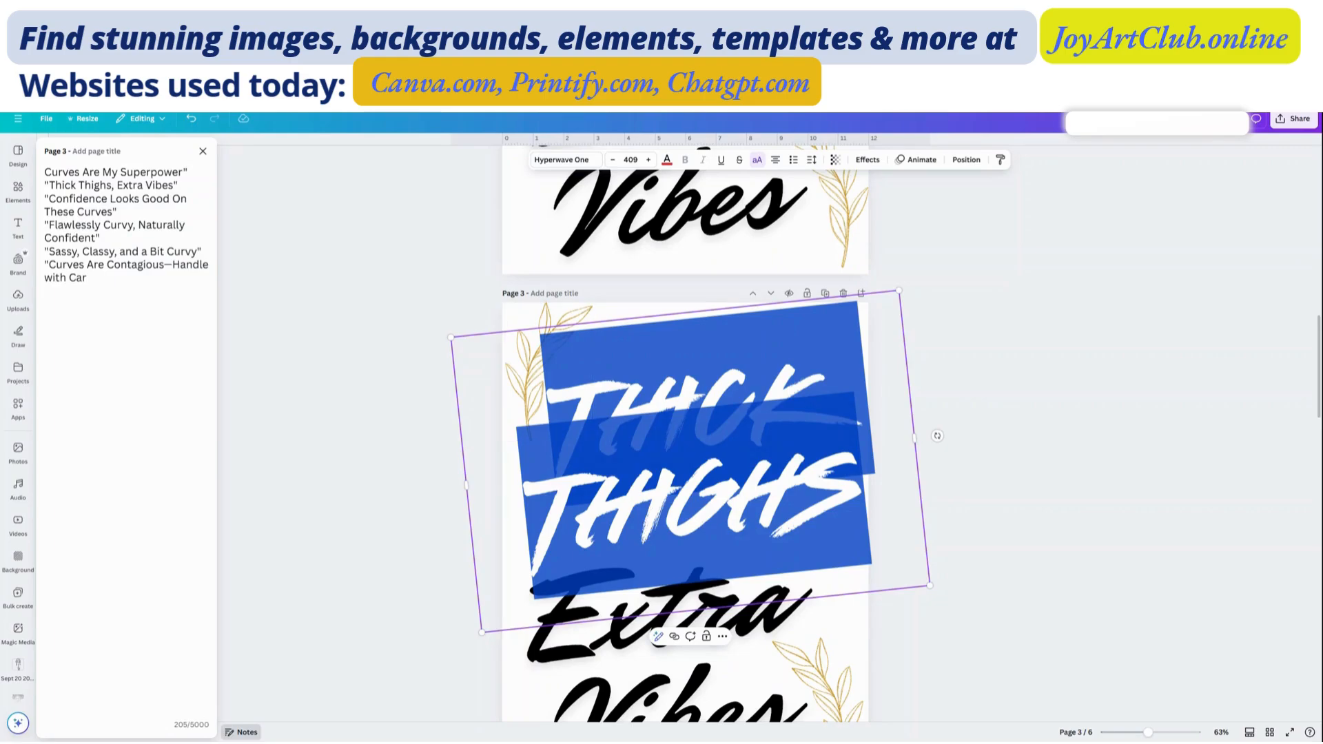
{"action": "key", "text": "Escape"}
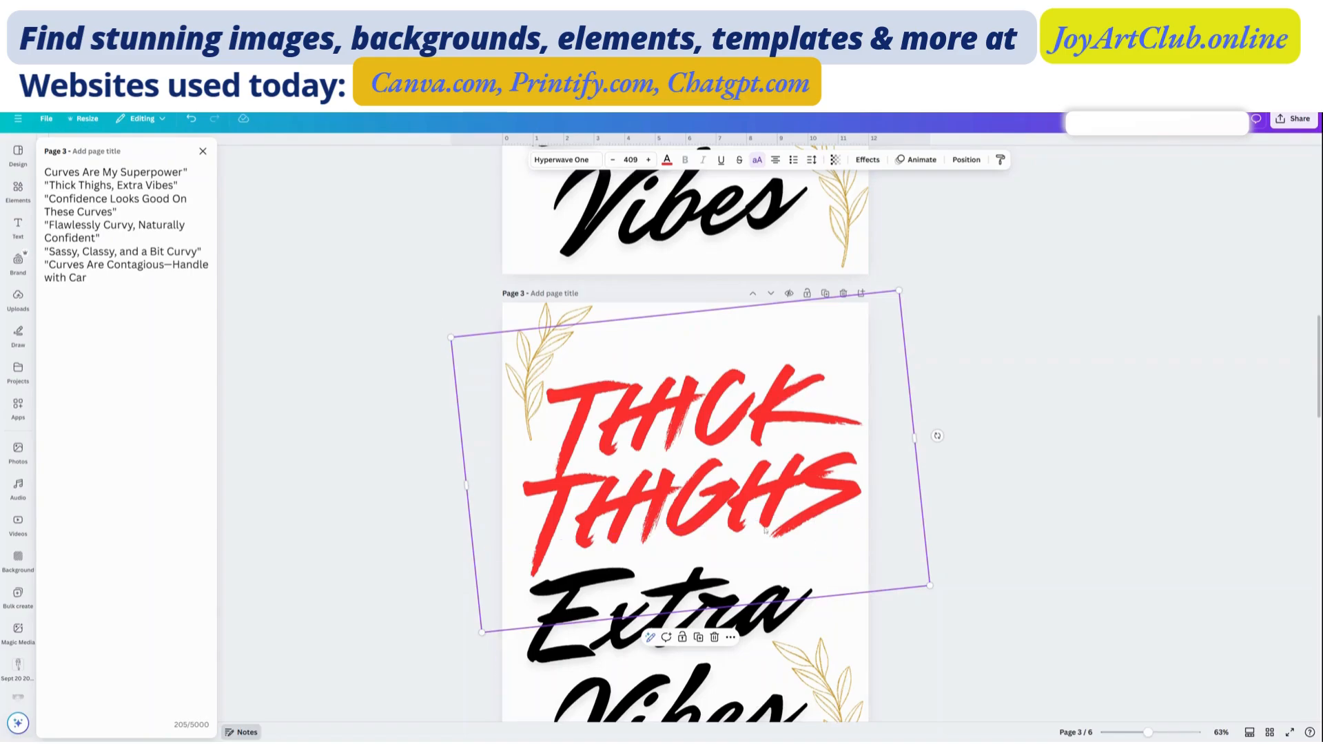
Step: Replace the three vertical words on page 6, POST, STORY and REEL, with "NOT", "TODAY" and "SATAN"
{"action": "scroll", "coordinate": [690, 534], "scroll_direction": "down", "scroll_amount": 15}
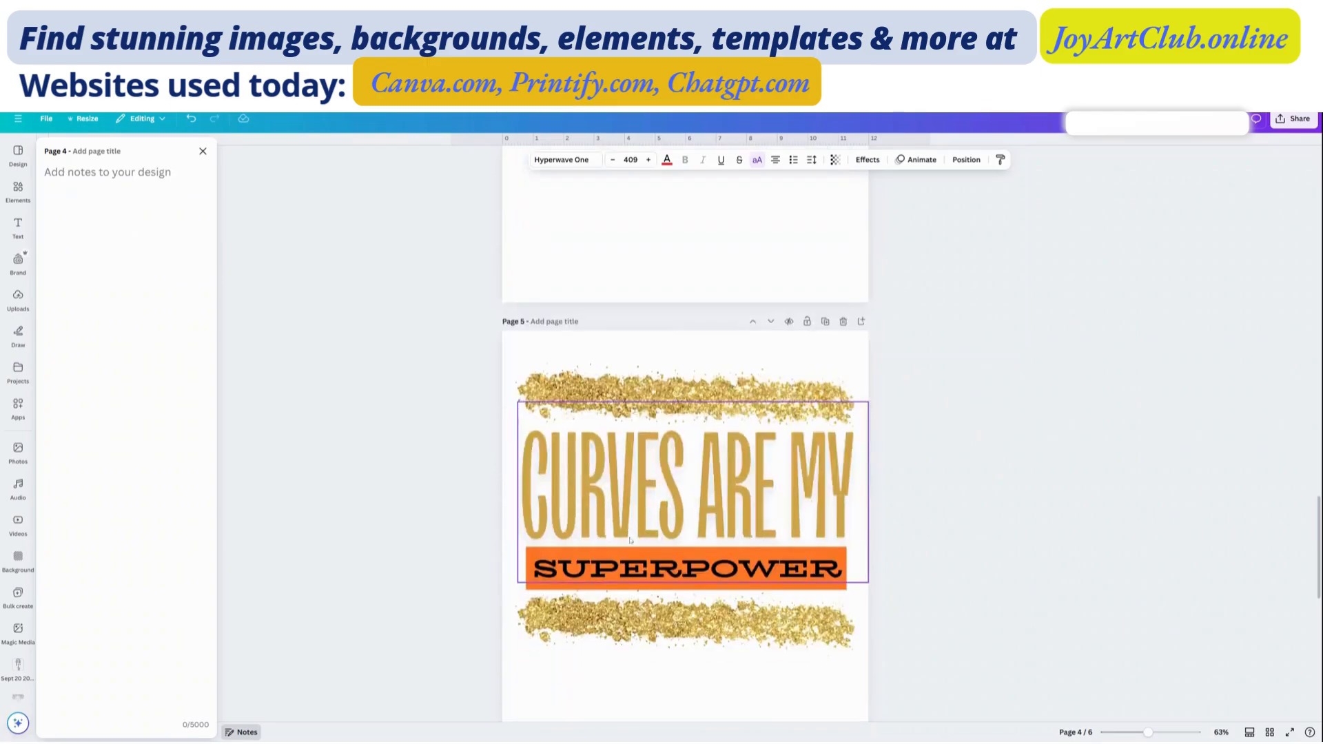
{"action": "scroll", "coordinate": [630, 540], "scroll_direction": "down", "scroll_amount": 8}
{"action": "left_click", "coordinate": [566, 489]}
{"action": "double_click", "coordinate": [566, 490]}
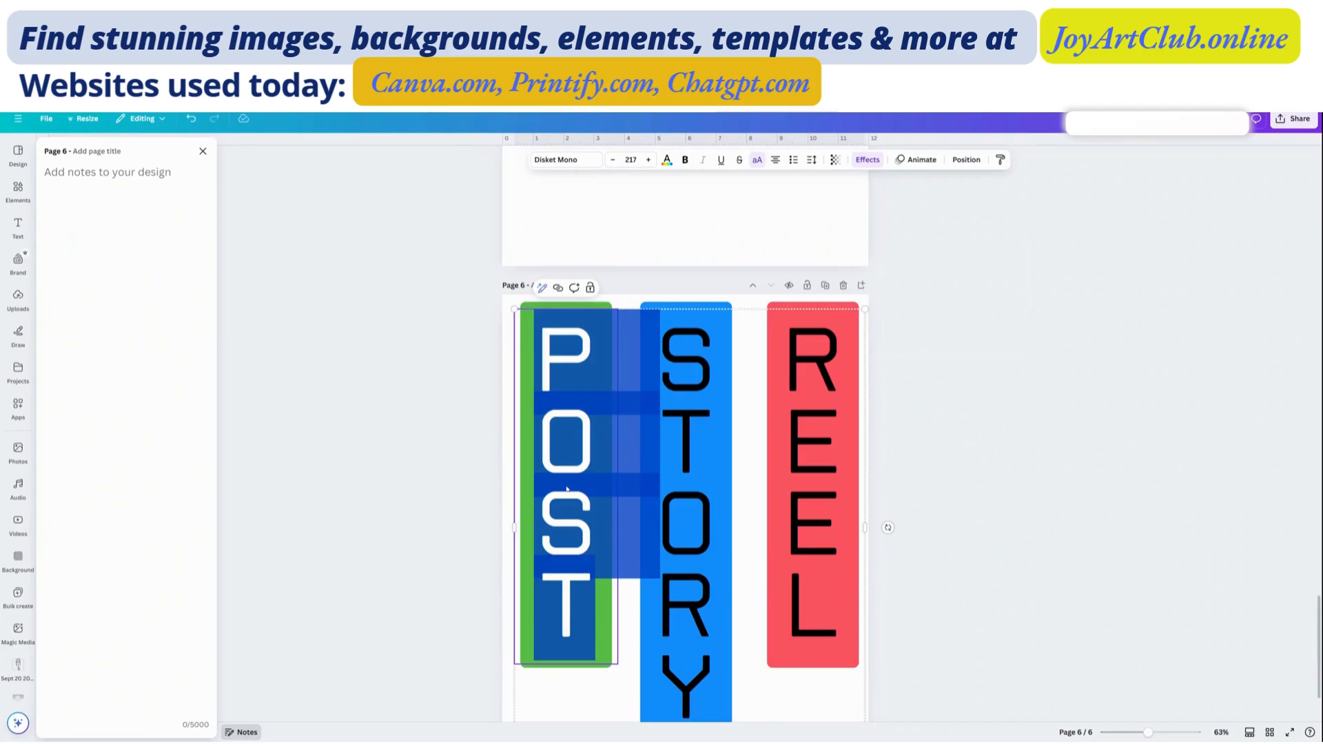
{"action": "type", "text": "NOT"}
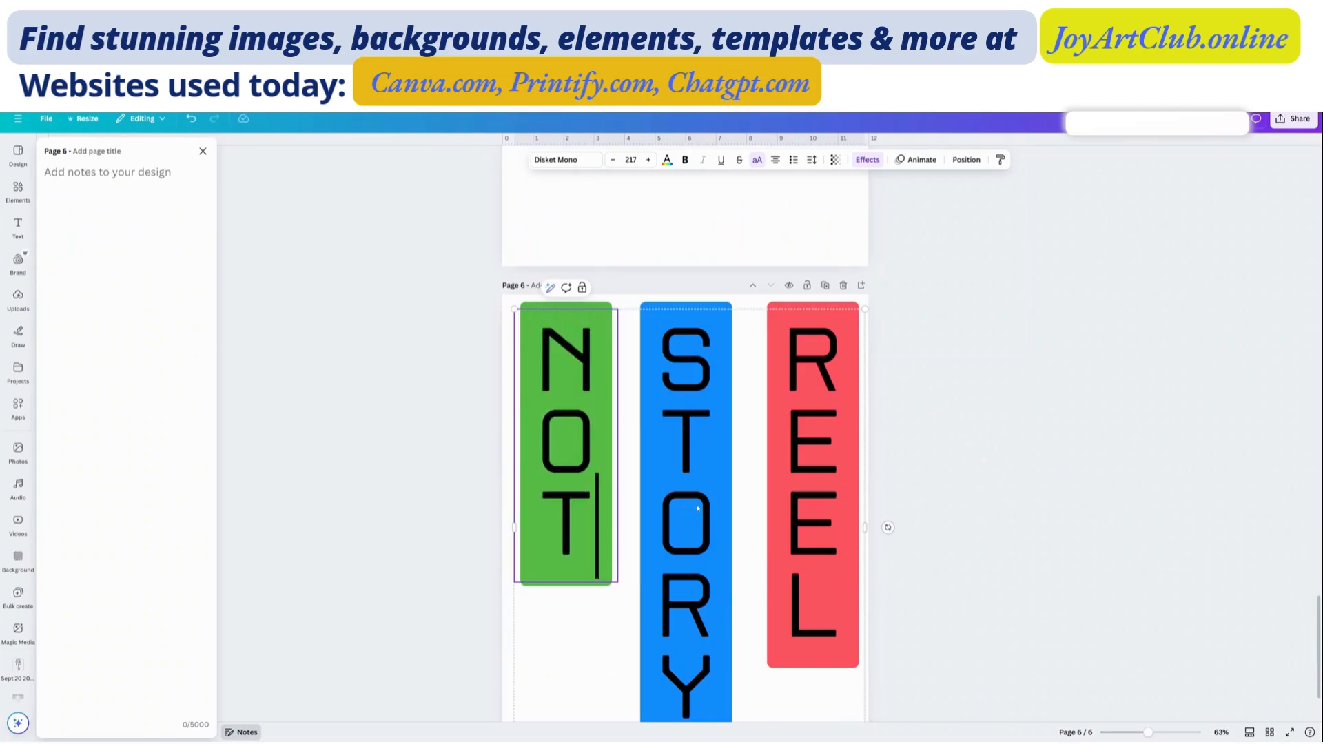
{"action": "double_click", "coordinate": [696, 508]}
{"action": "type", "text": "TODAY"}
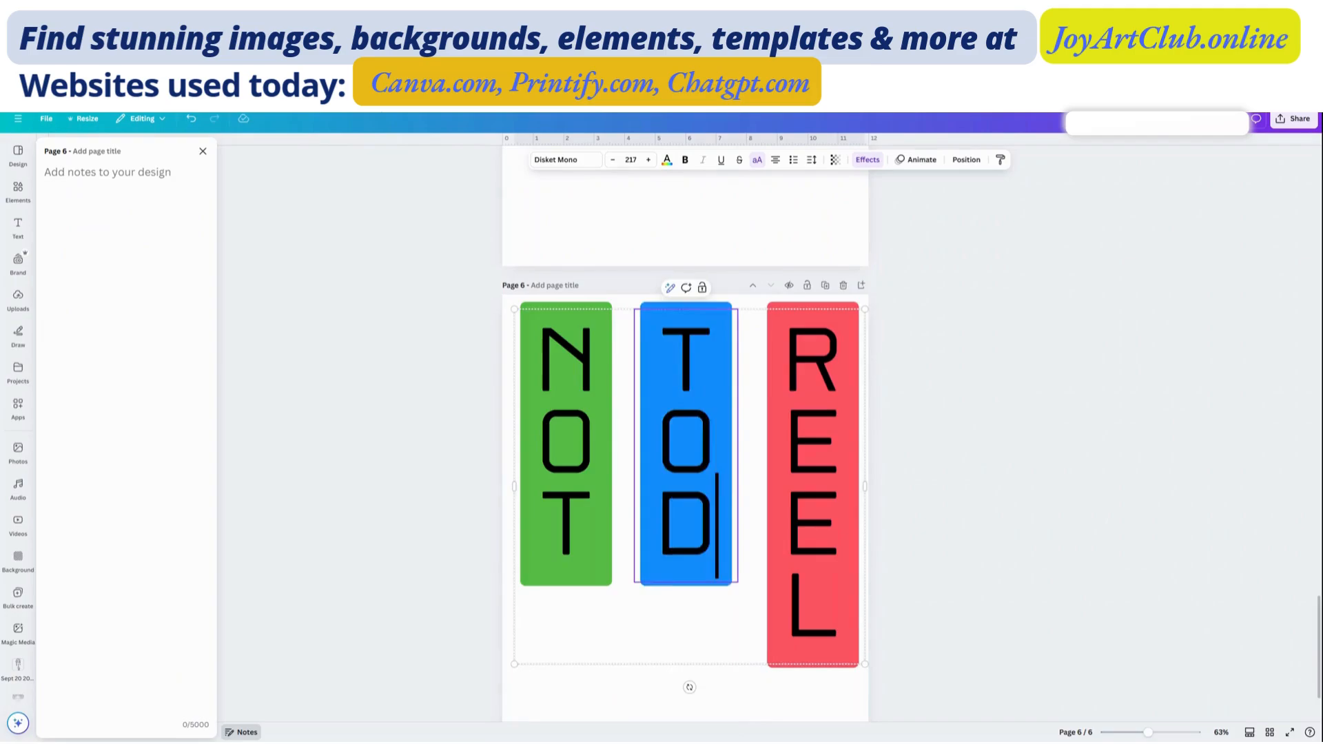
{"action": "double_click", "coordinate": [816, 490]}
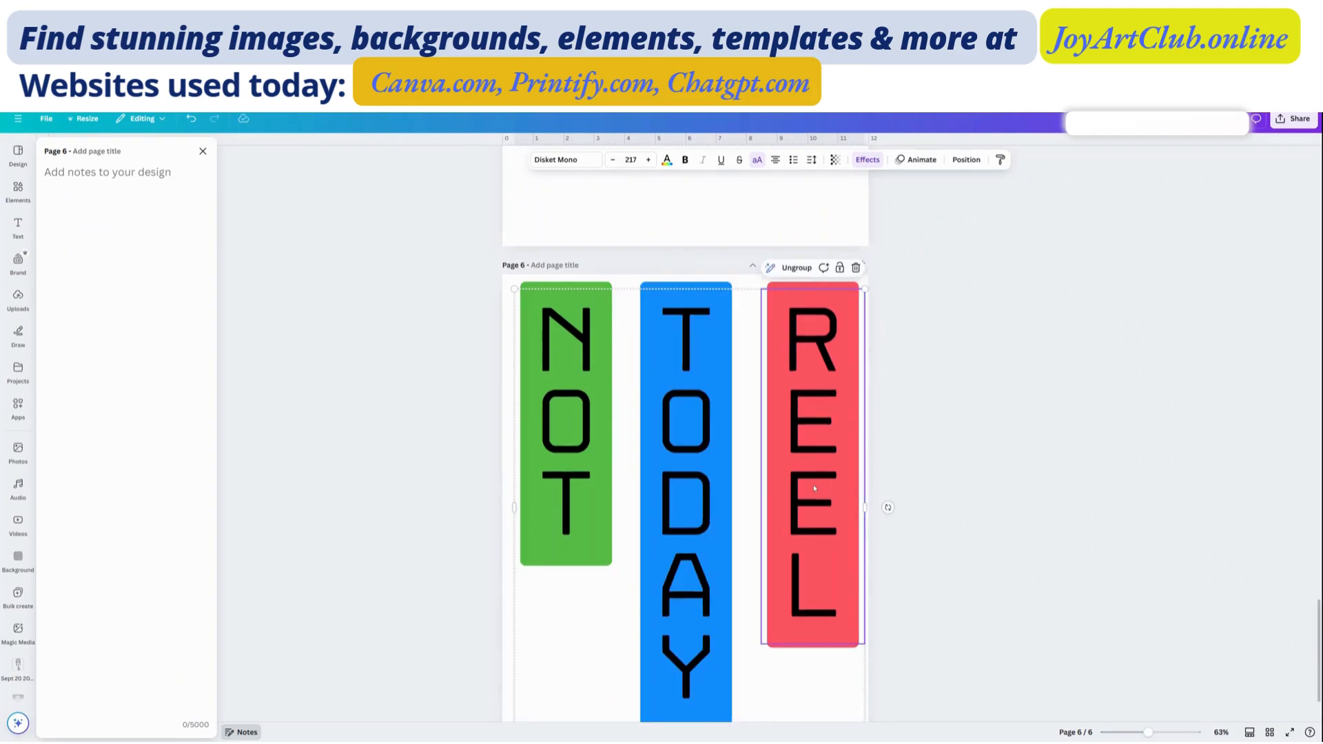
{"action": "type", "text": "SATAN"}
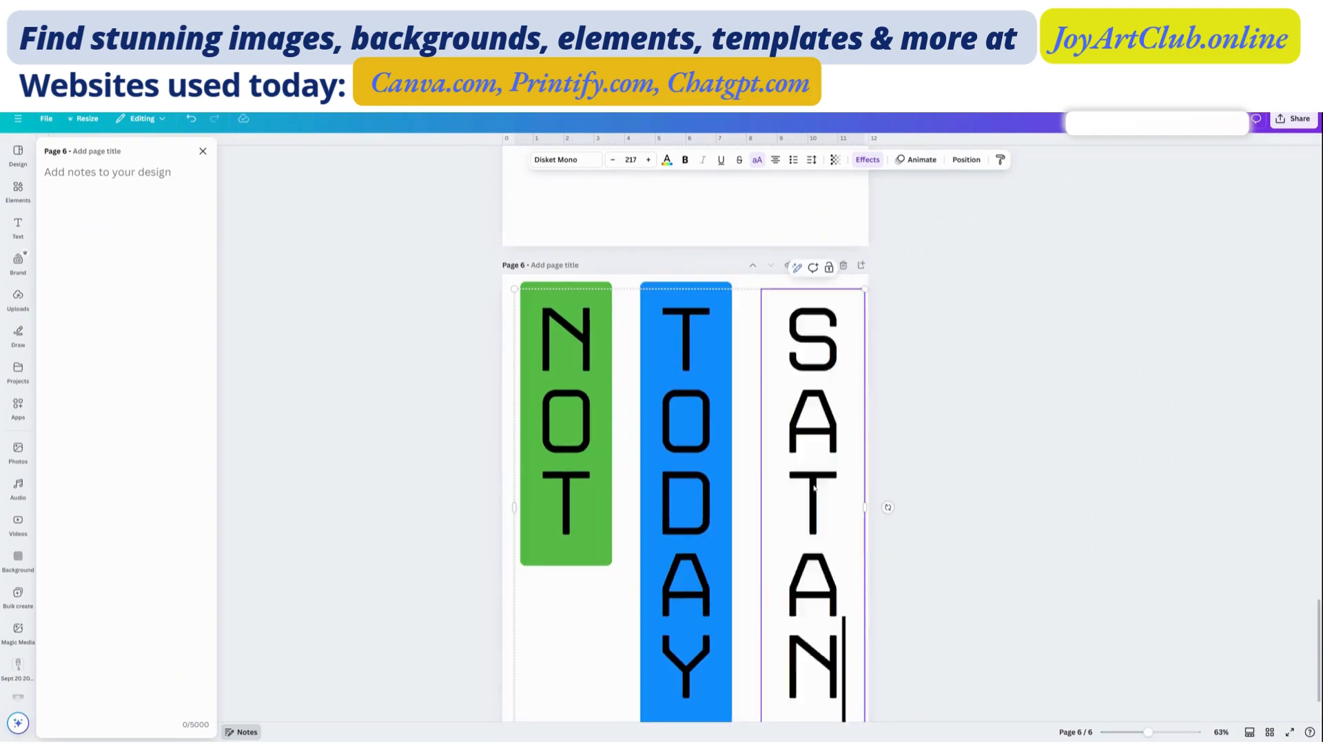
{"action": "left_click", "coordinate": [743, 498]}
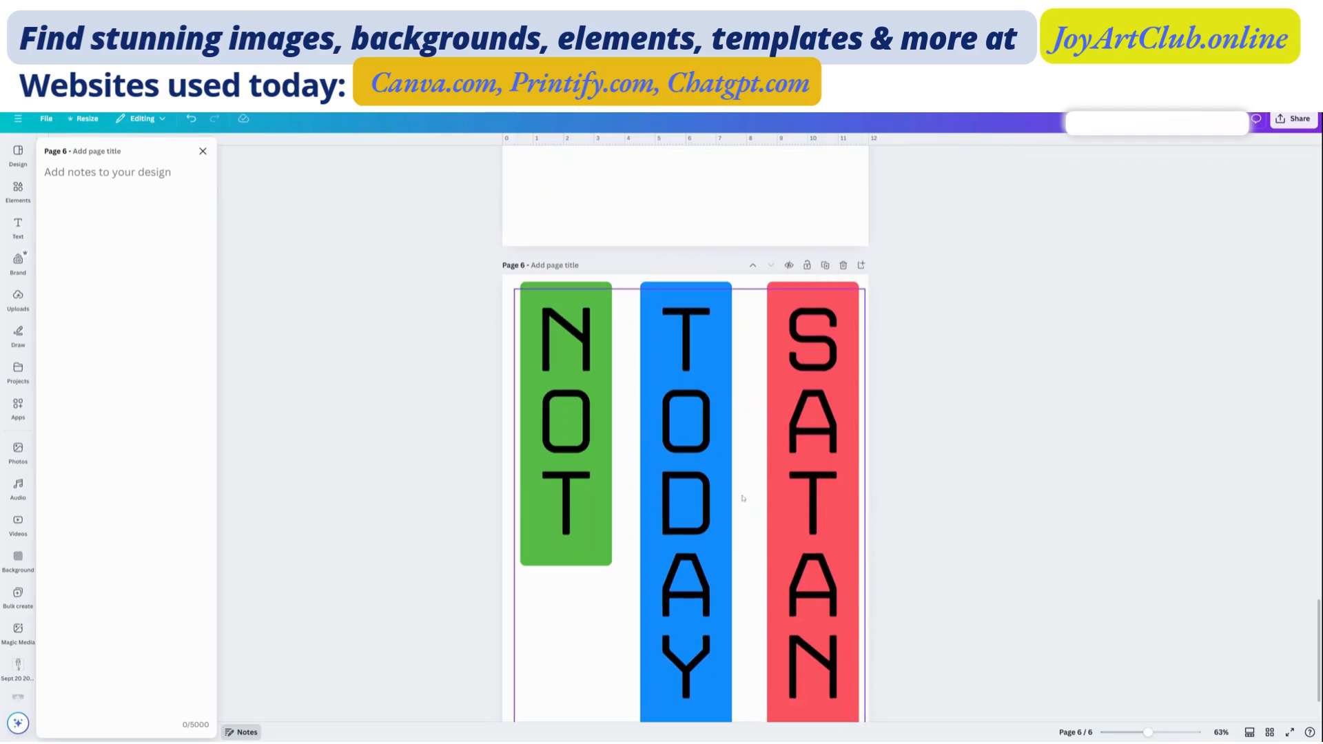
Step: Ungroup the three vertical words and move the "NOT" block straight down to the page's vertical centre
{"action": "left_click", "coordinate": [571, 518]}
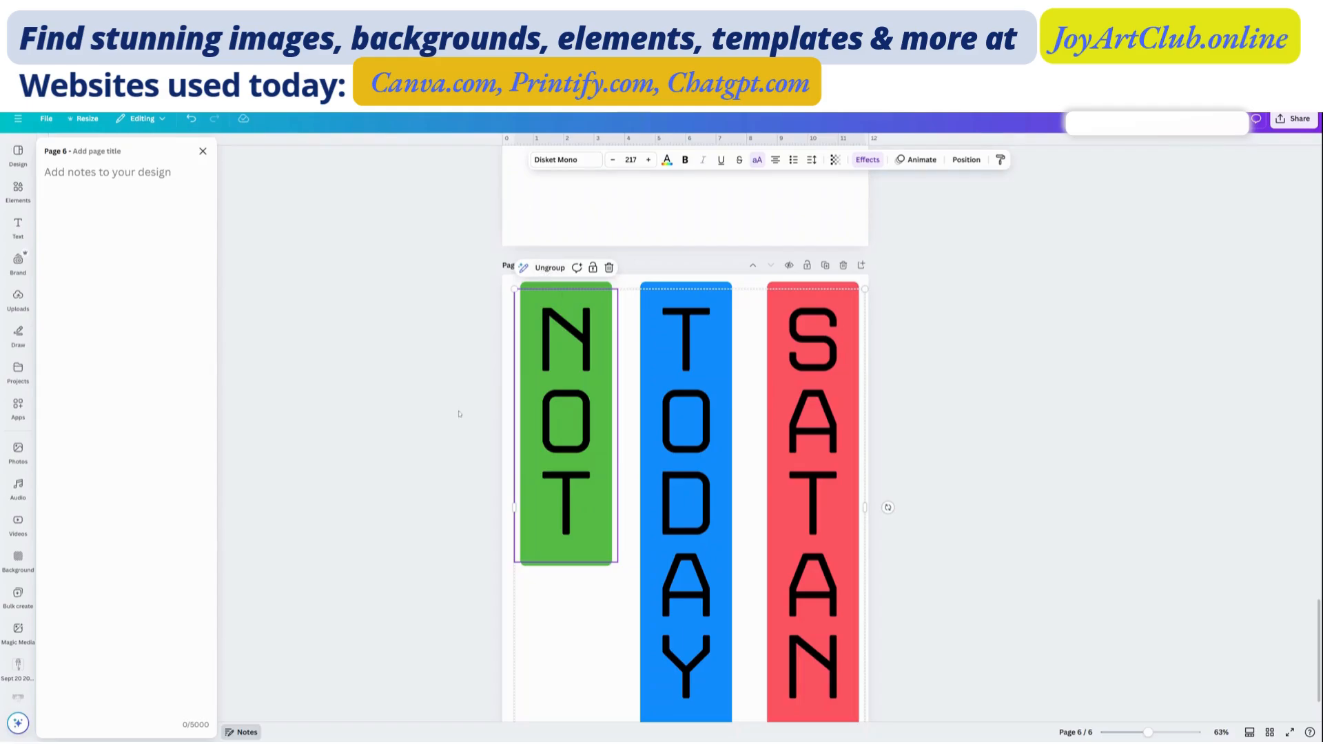
{"action": "left_click", "coordinate": [552, 269]}
{"action": "left_click", "coordinate": [456, 418]}
{"action": "left_click", "coordinate": [578, 443]}
{"action": "left_click_drag", "start_coordinate": [577, 443], "coordinate": [575, 535]}
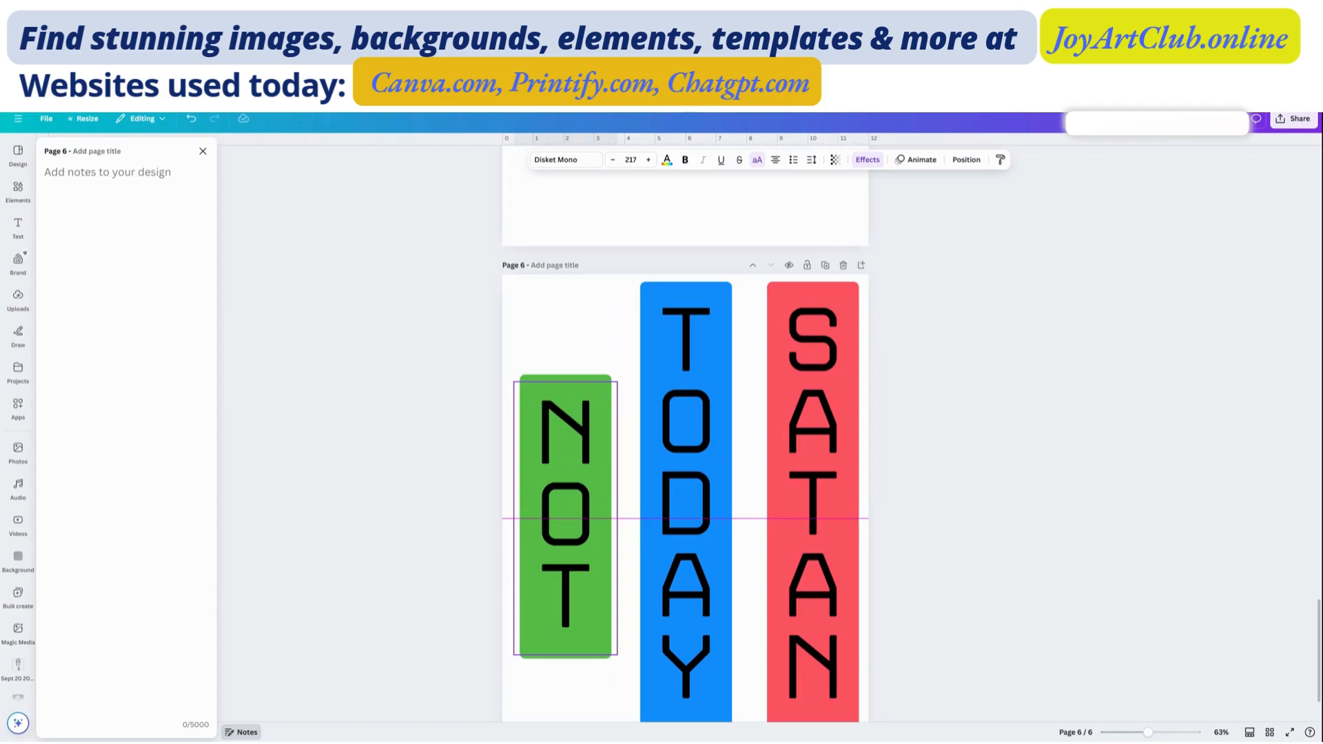
{"action": "left_click_drag", "start_coordinate": [575, 534], "coordinate": [576, 534]}
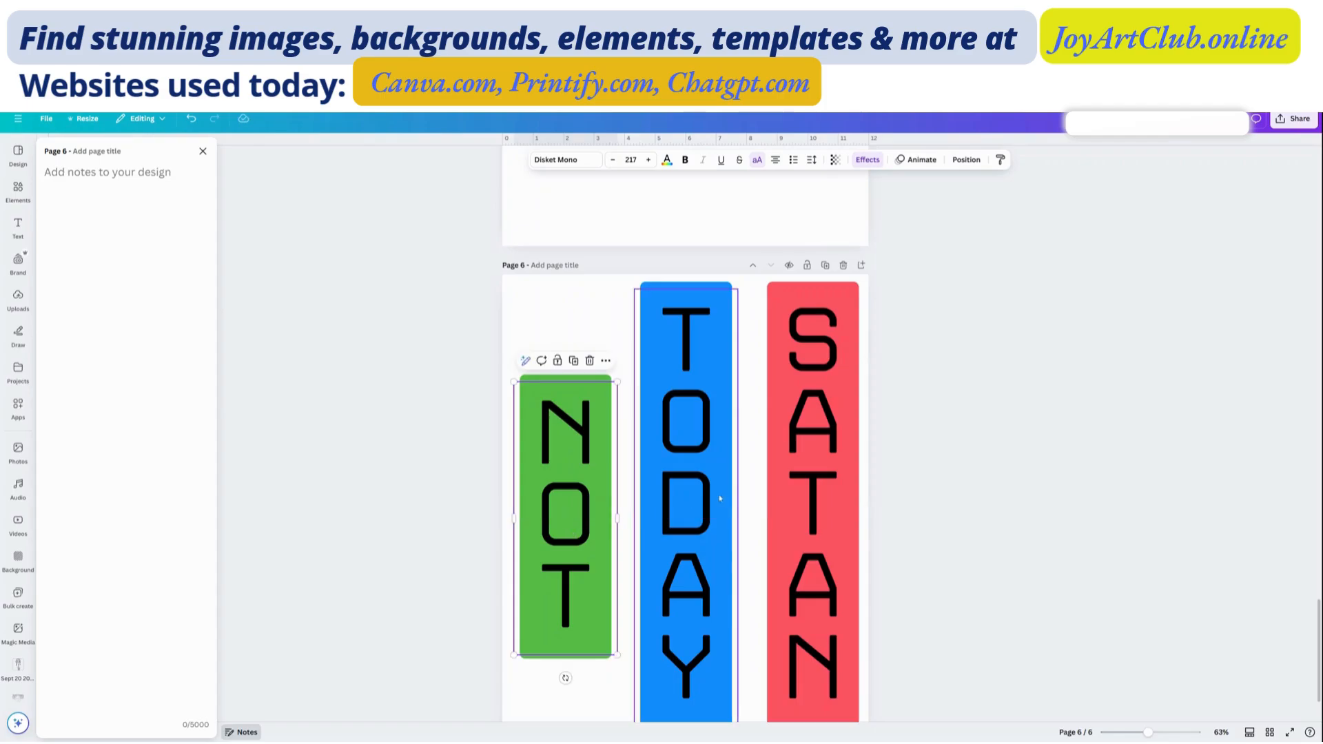
{"action": "scroll", "coordinate": [705, 499], "scroll_direction": "down", "scroll_amount": 2}
{"action": "scroll", "coordinate": [803, 519], "scroll_direction": "up", "scroll_amount": 2}
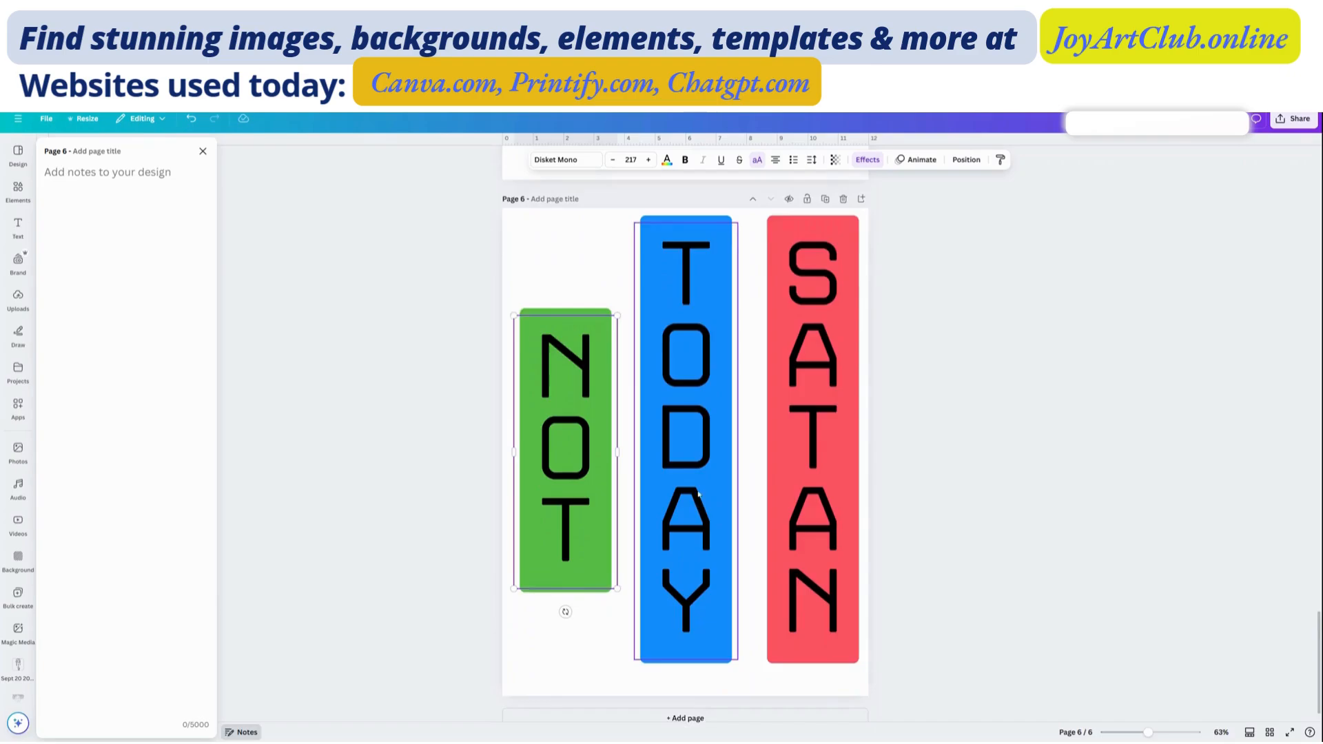
{"action": "scroll", "coordinate": [792, 519], "scroll_direction": "down", "scroll_amount": 2}
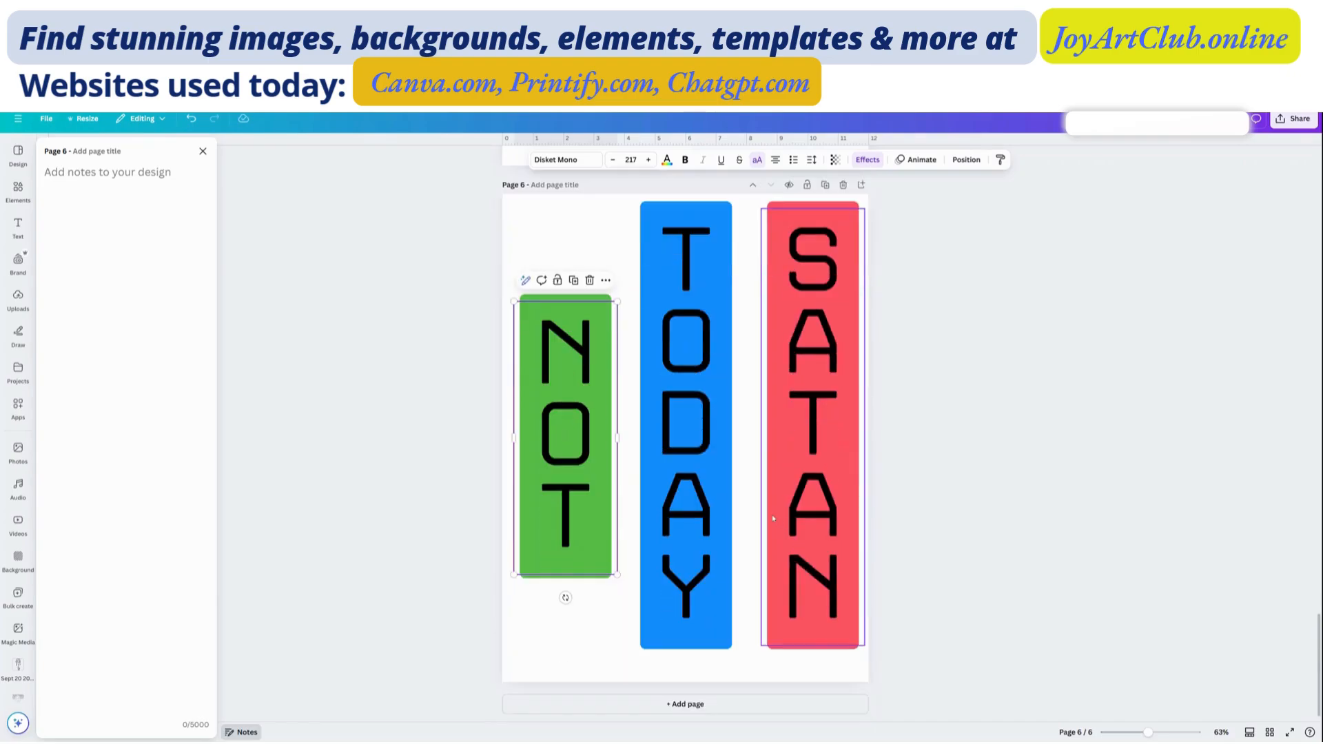
Step: Change the background effect color of the "NOT" block to golden yellow from the mixed colors, after trying light cyan
{"action": "scroll", "coordinate": [769, 516], "scroll_direction": "up", "scroll_amount": 2}
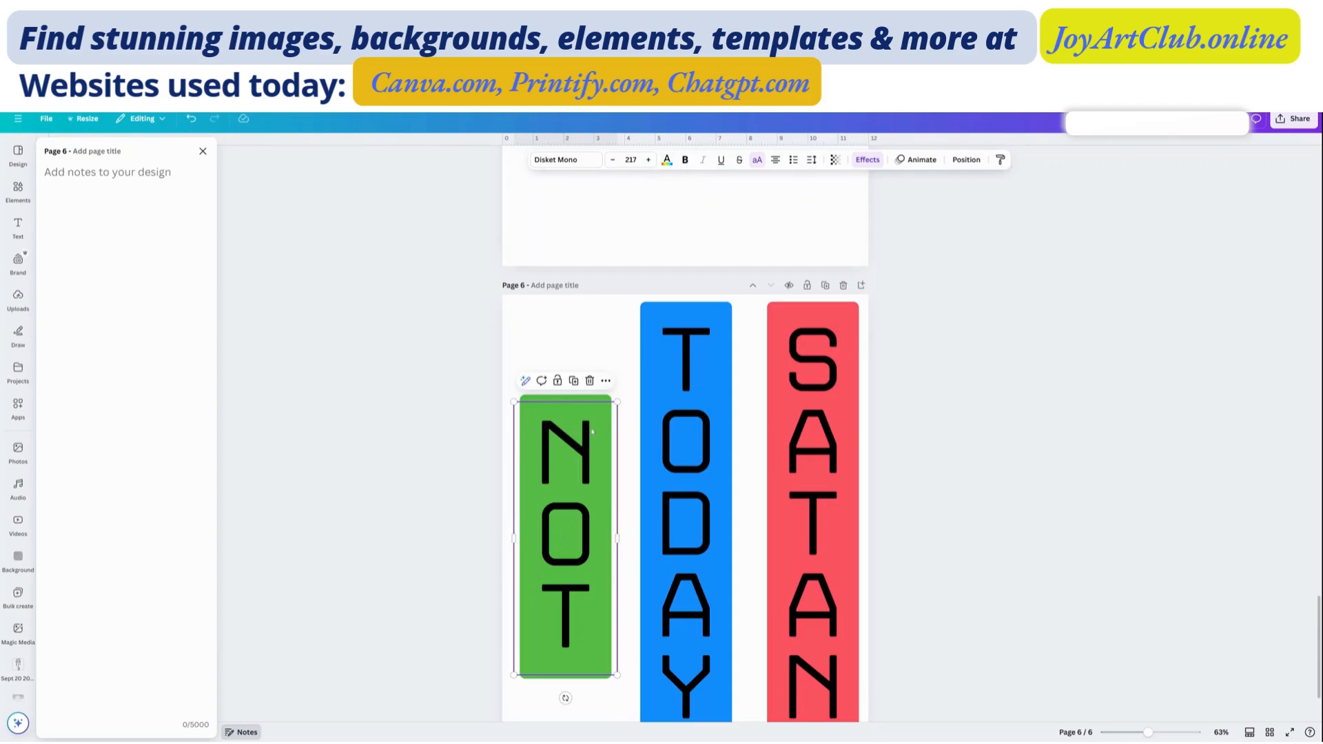
{"action": "left_click", "coordinate": [865, 160]}
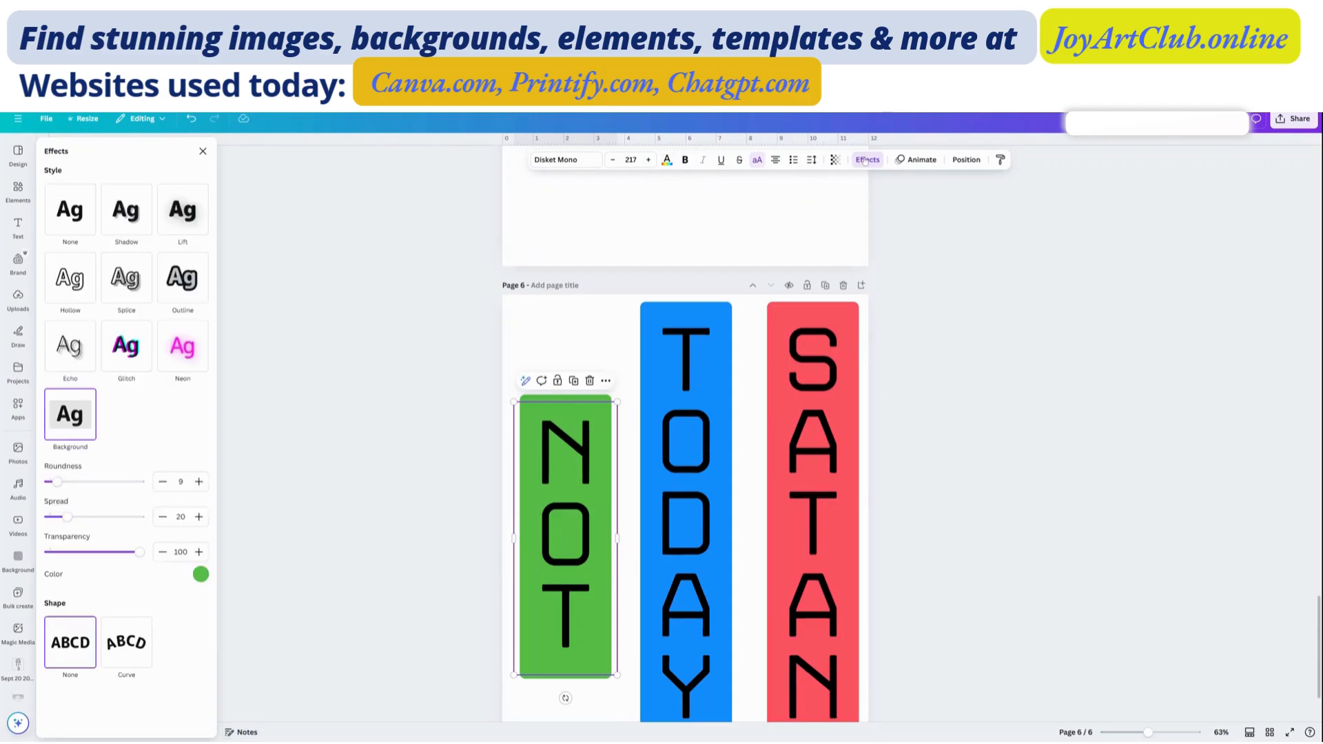
{"action": "left_click", "coordinate": [202, 575]}
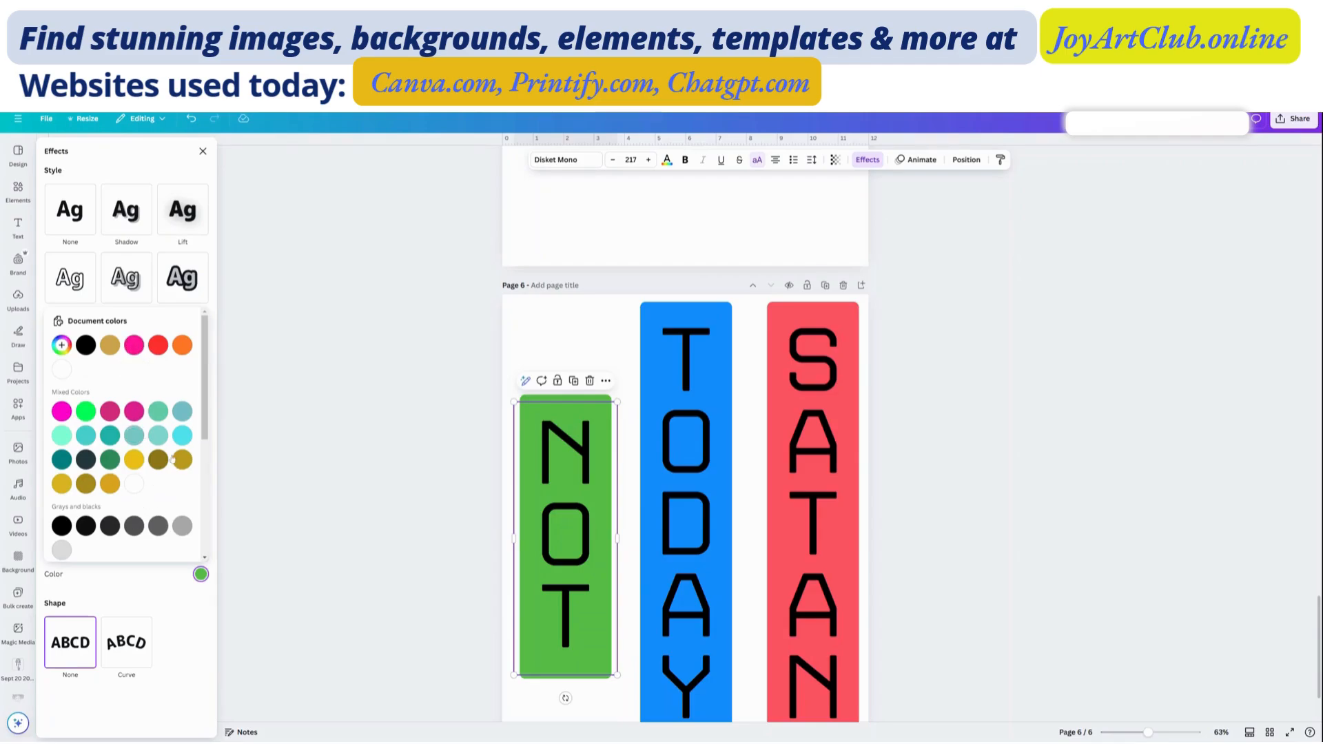
{"action": "left_click", "coordinate": [183, 436]}
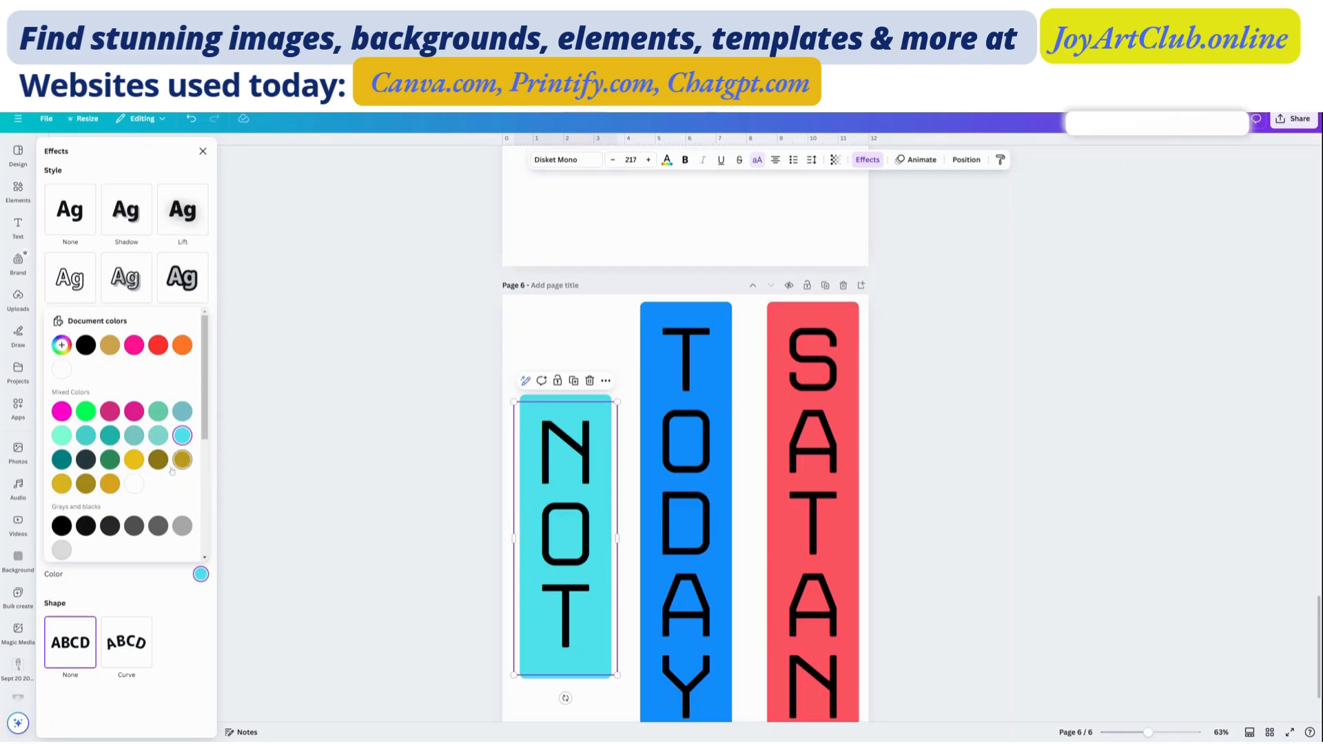
{"action": "left_click", "coordinate": [135, 462]}
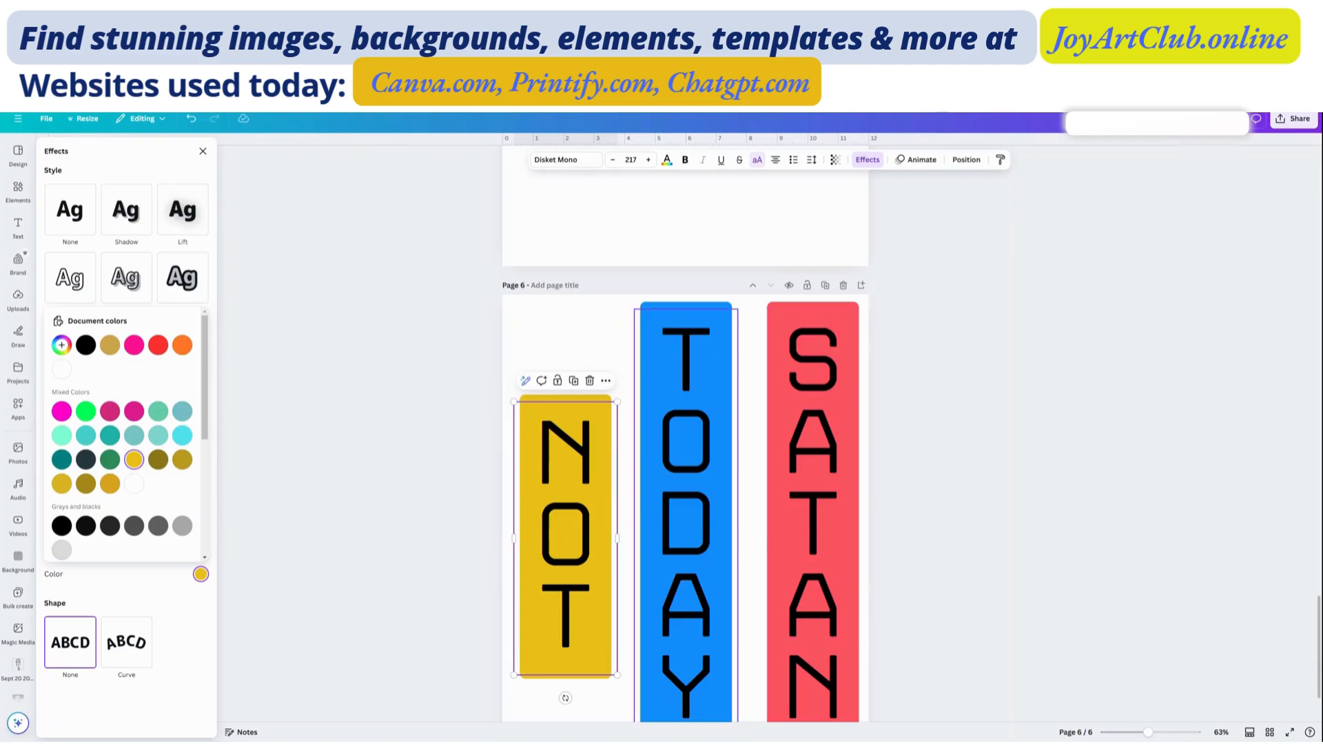
Step: Change the background effect color of the "TODAY" block to turquoise, after trying bright green
{"action": "left_click", "coordinate": [686, 510]}
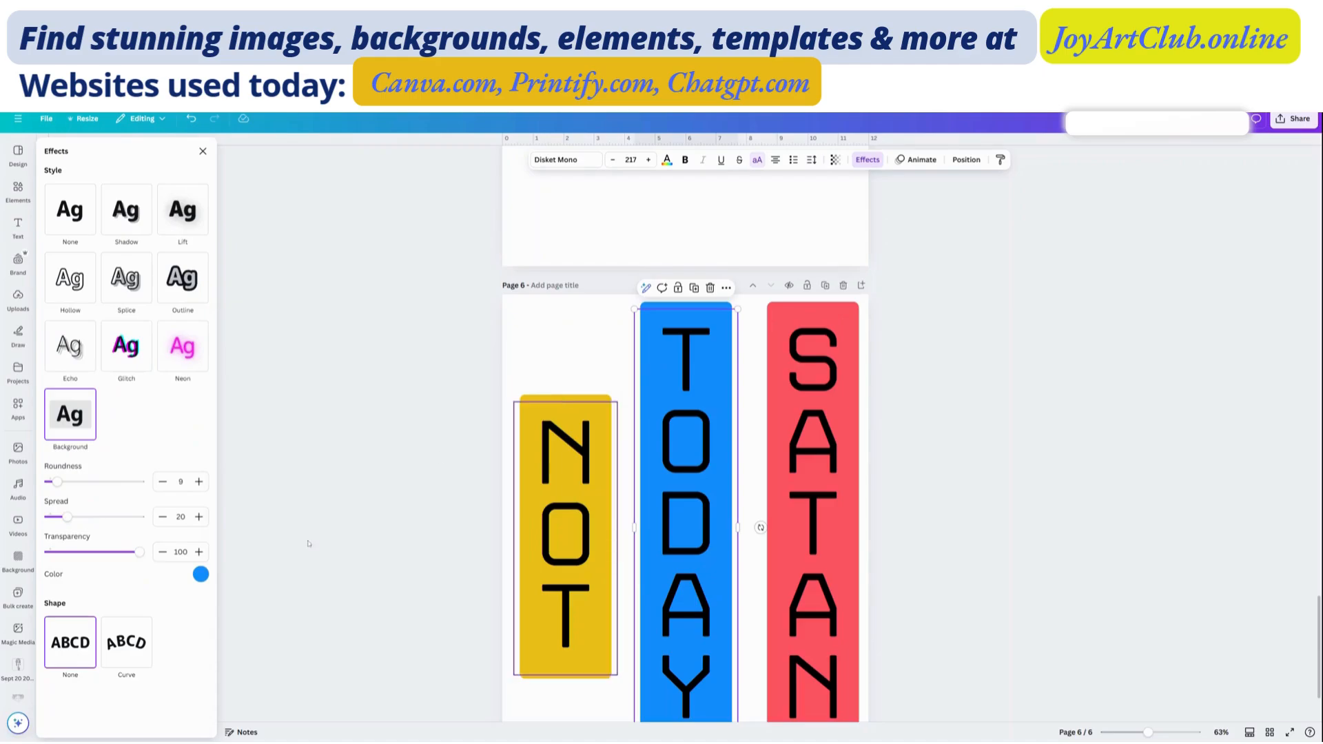
{"action": "left_click", "coordinate": [200, 574]}
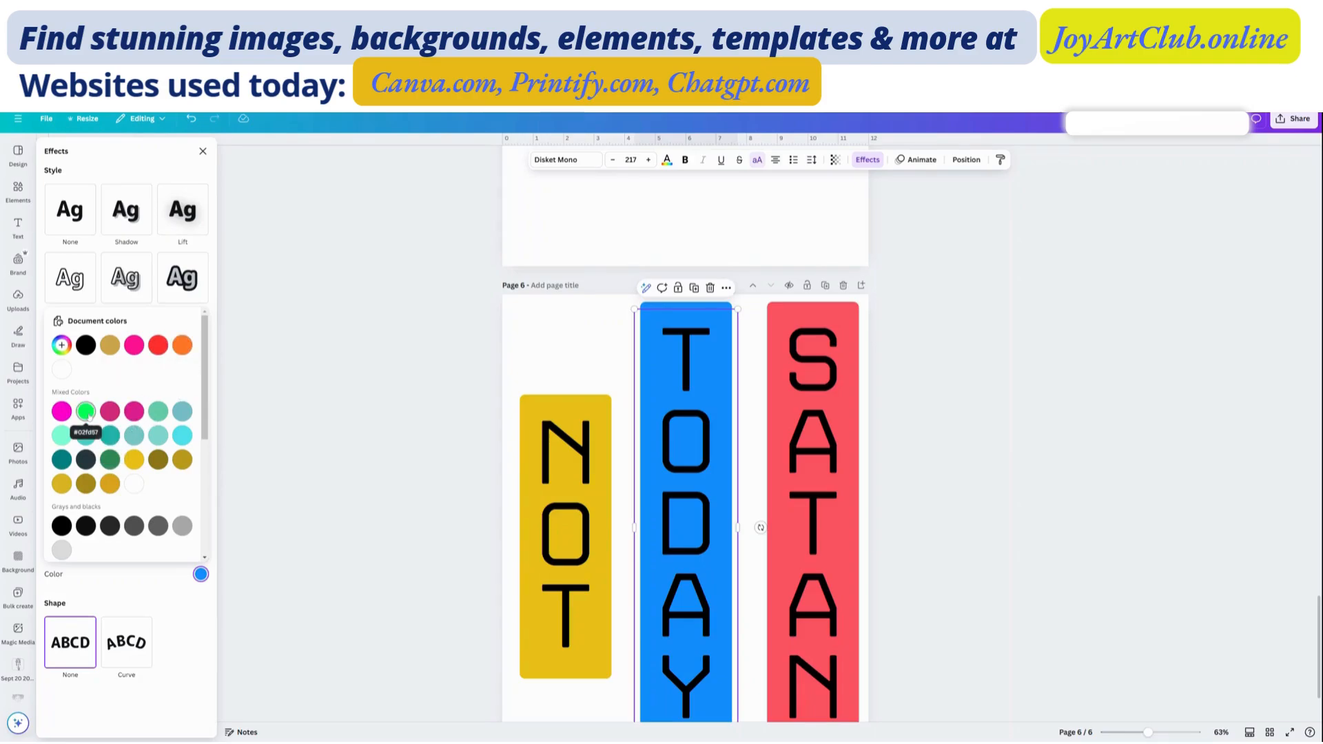
{"action": "left_click", "coordinate": [87, 412]}
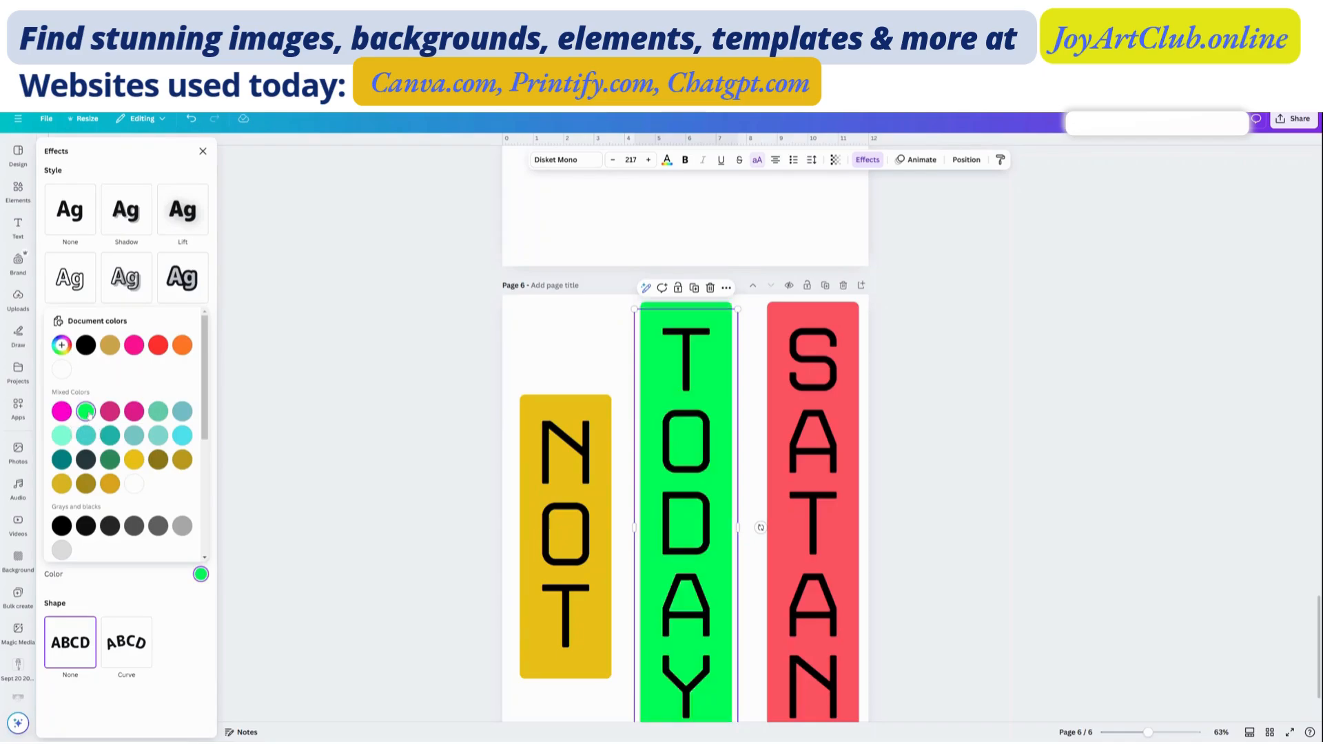
{"action": "left_click", "coordinate": [85, 437]}
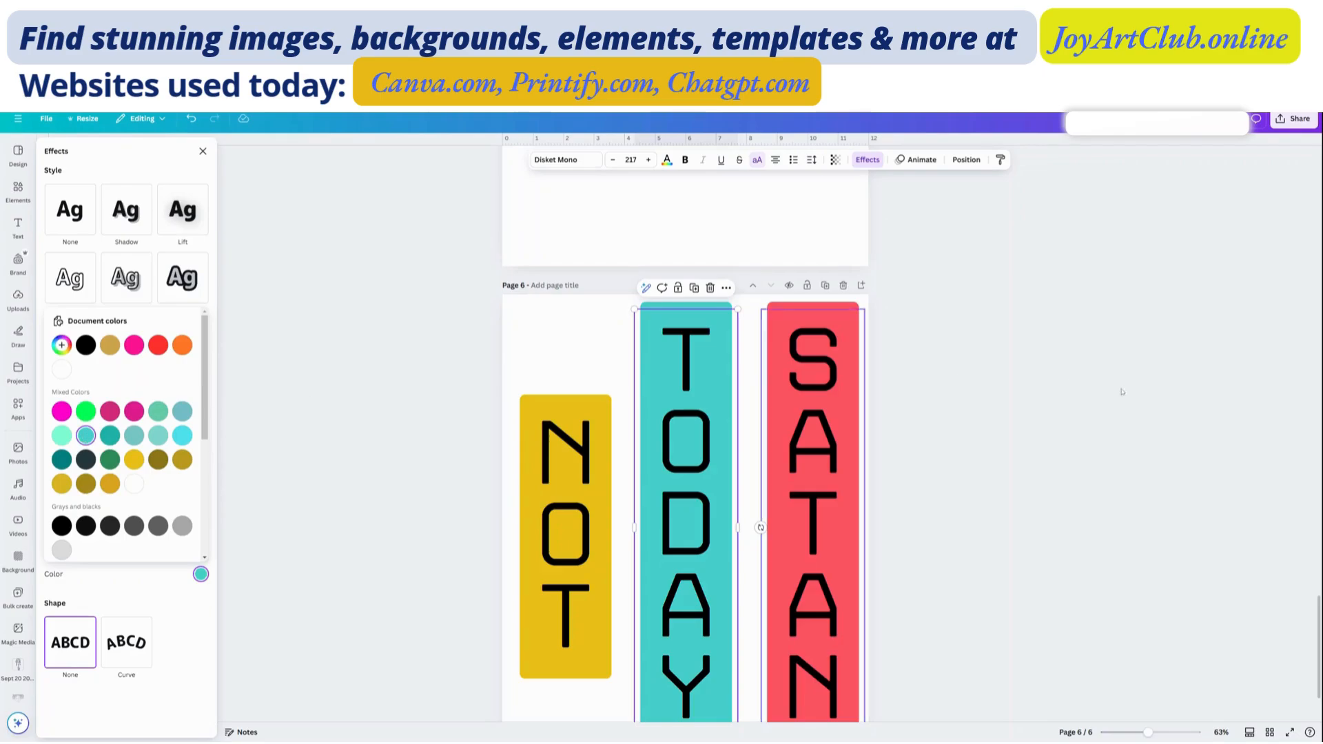
{"action": "scroll", "coordinate": [1023, 419], "scroll_direction": "down", "scroll_amount": 2}
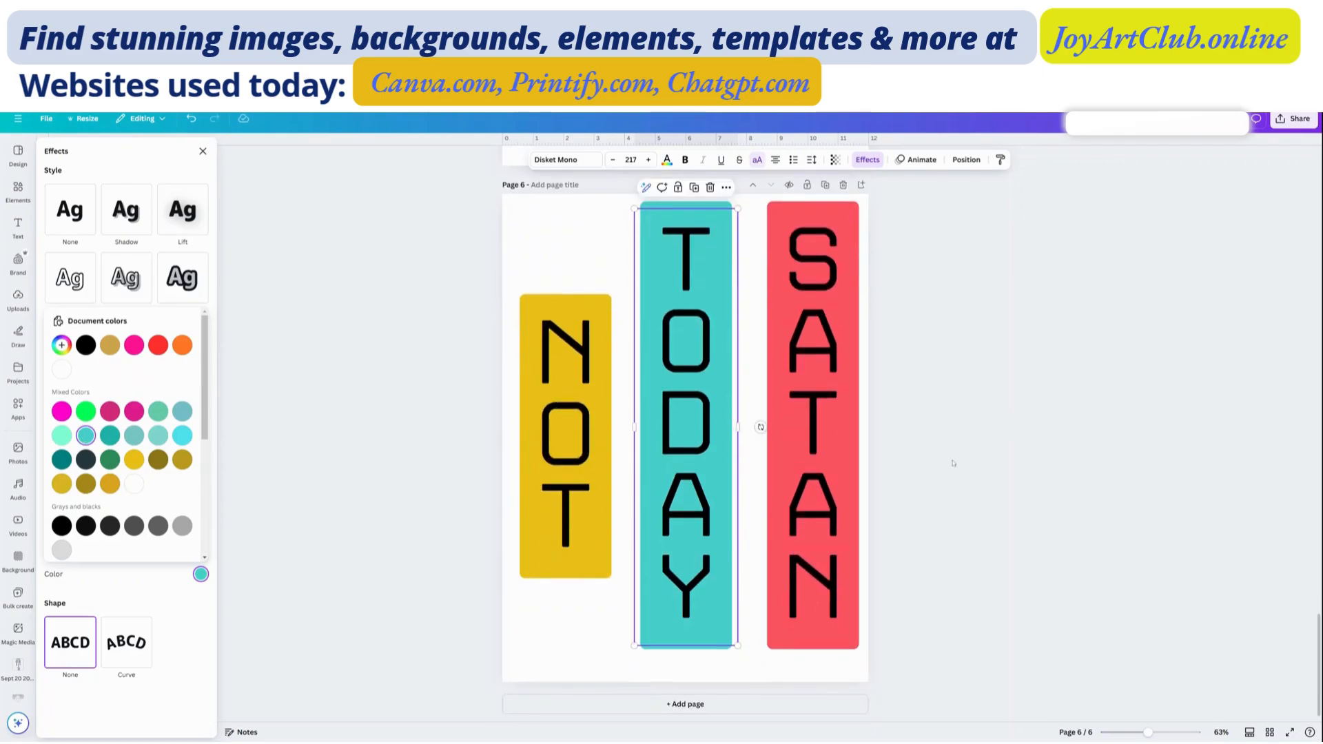
{"action": "scroll", "coordinate": [953, 463], "scroll_direction": "up", "scroll_amount": 2}
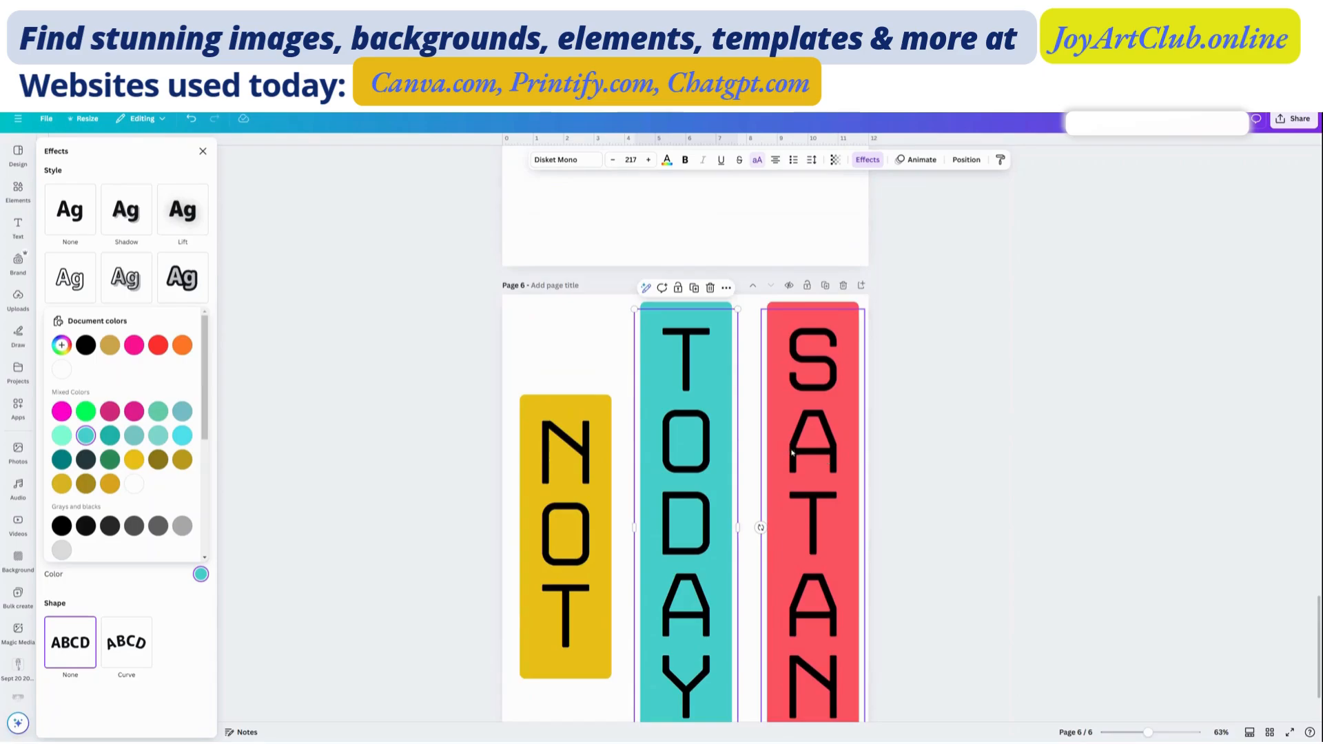
{"action": "scroll", "coordinate": [791, 453], "scroll_direction": "down", "scroll_amount": 2}
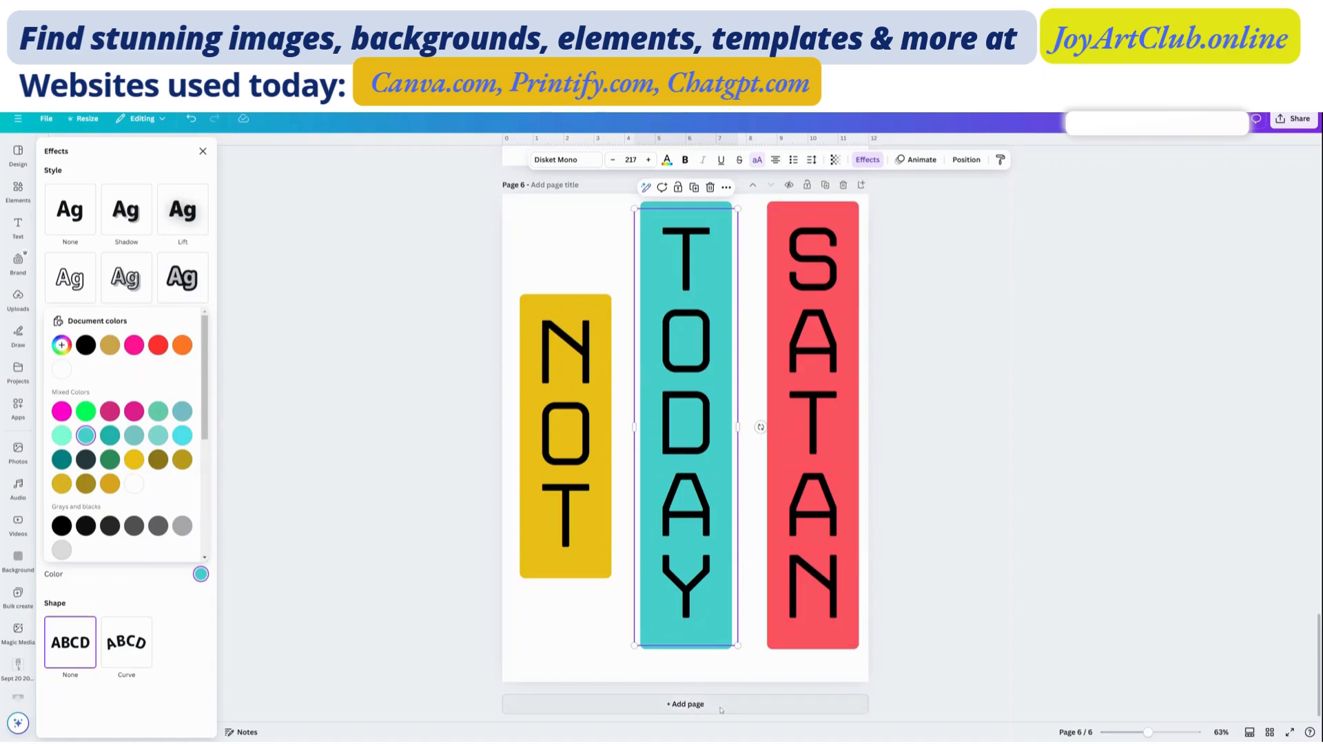
Step: Add a blank page 7 after the "NOT TODAY SATAN" page and insert a new text box on it
{"action": "left_click", "coordinate": [695, 710]}
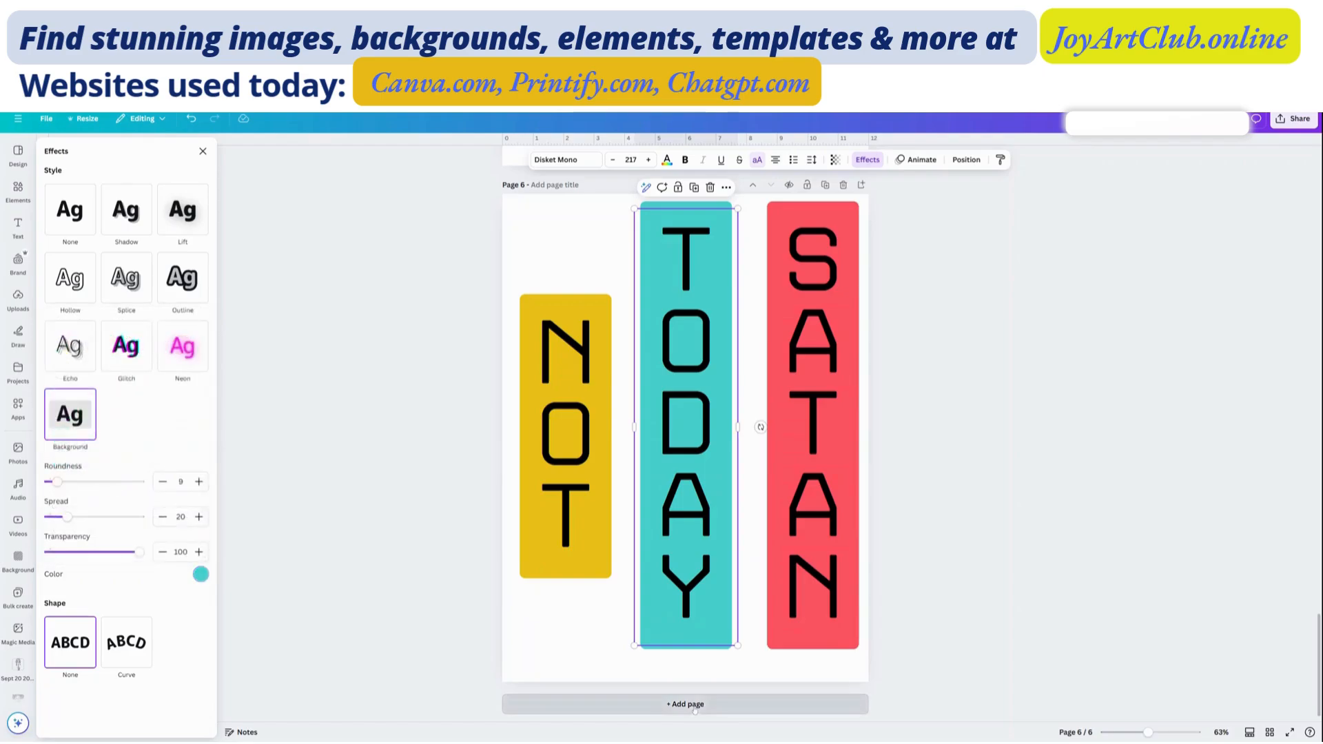
{"action": "left_click", "coordinate": [695, 710]}
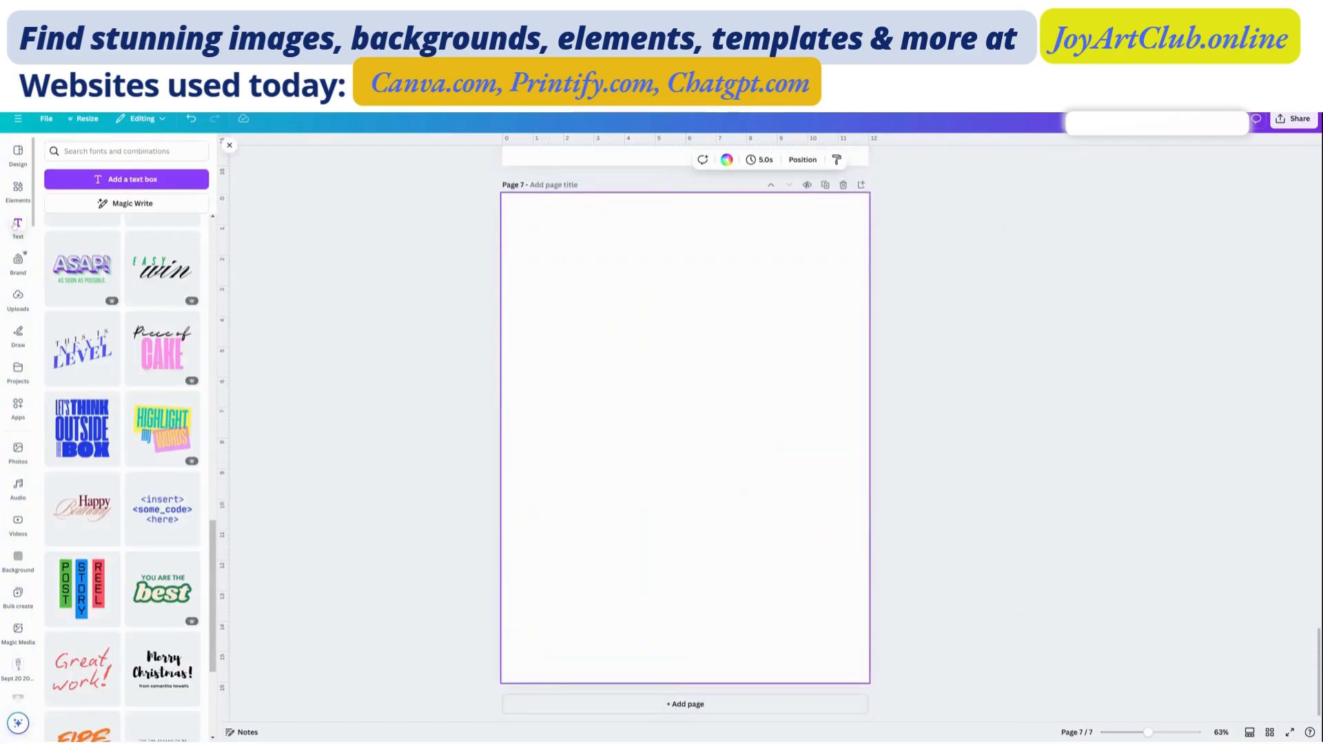
{"action": "left_click", "coordinate": [16, 226]}
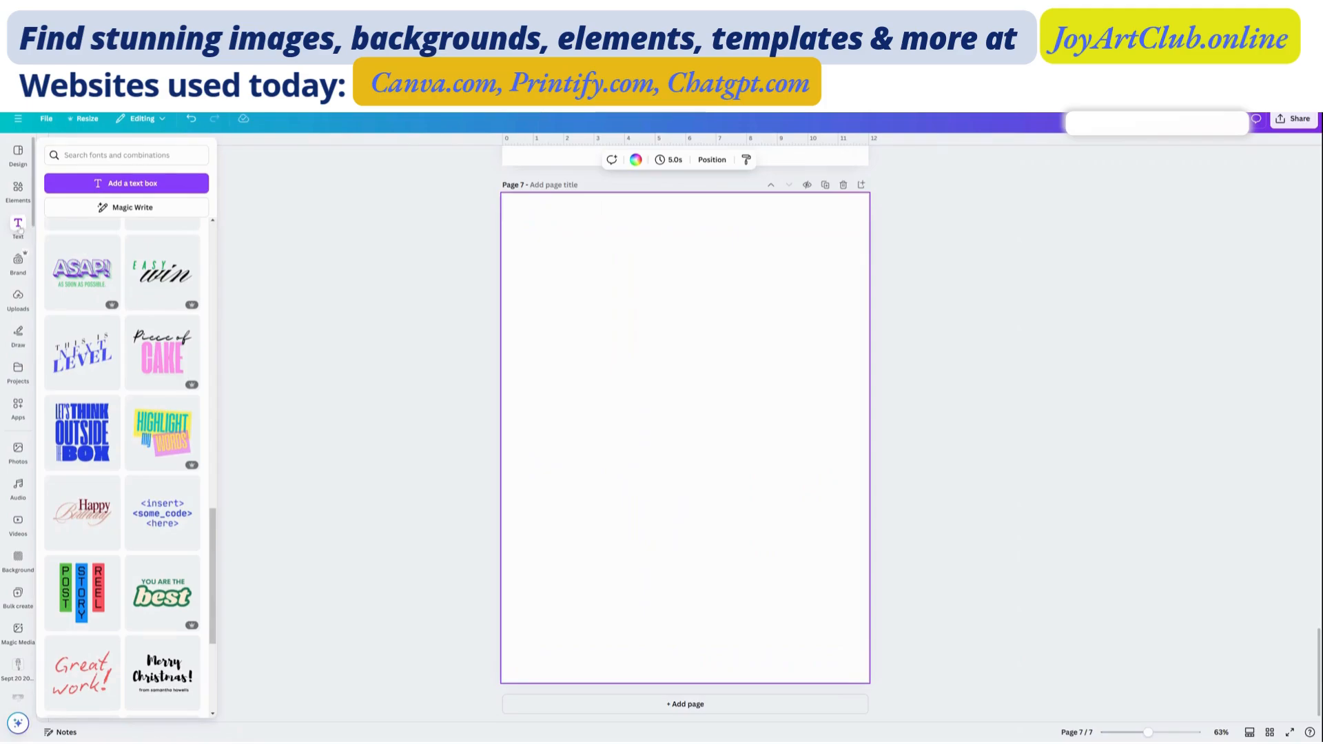
{"action": "left_click", "coordinate": [18, 227]}
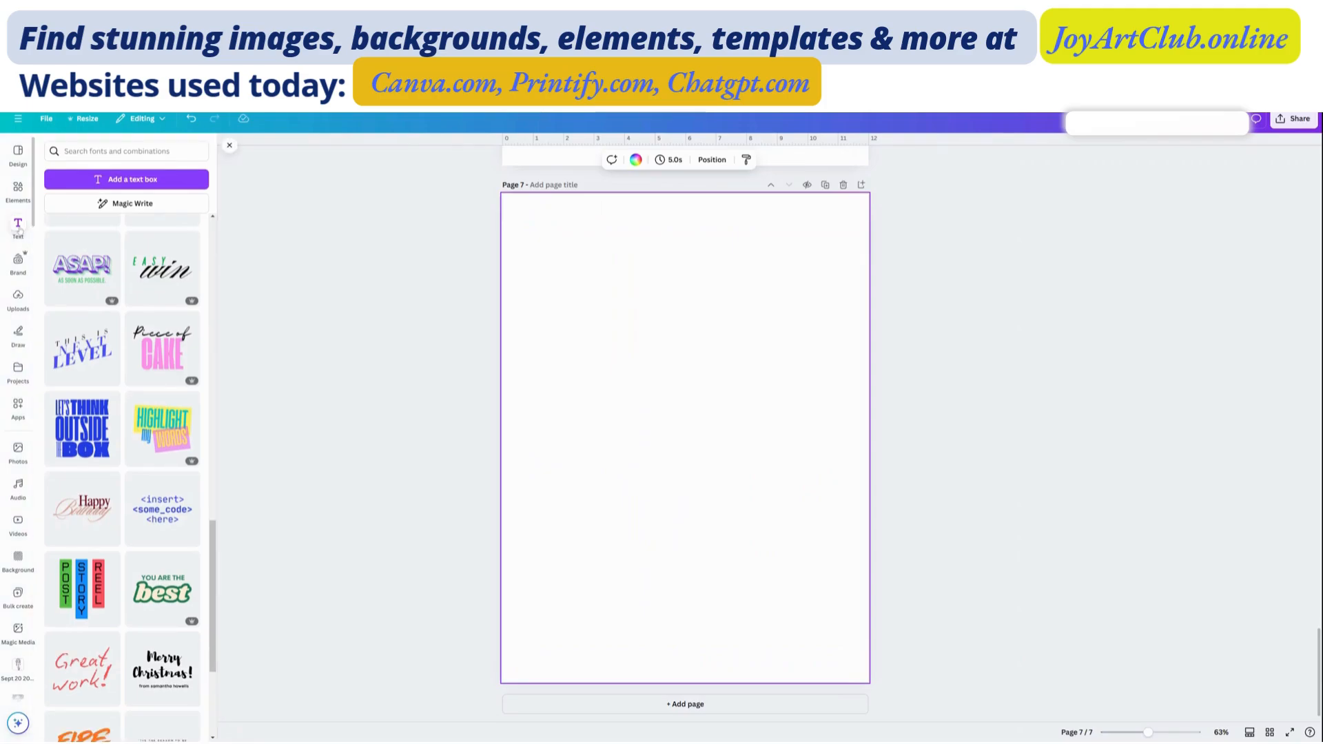
{"action": "left_click", "coordinate": [107, 179]}
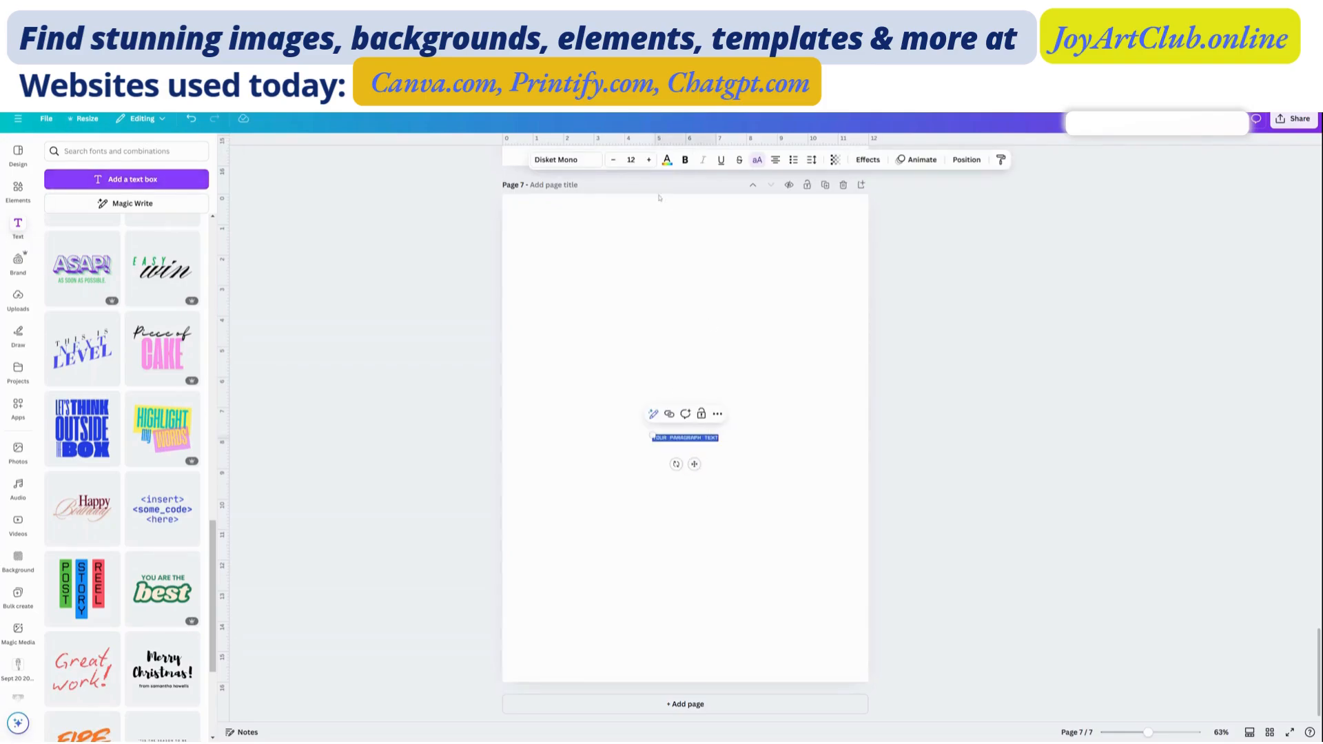
Step: Set the new text's font size to 25 and move the text box into the upper part of page 7
{"action": "left_click", "coordinate": [631, 159]}
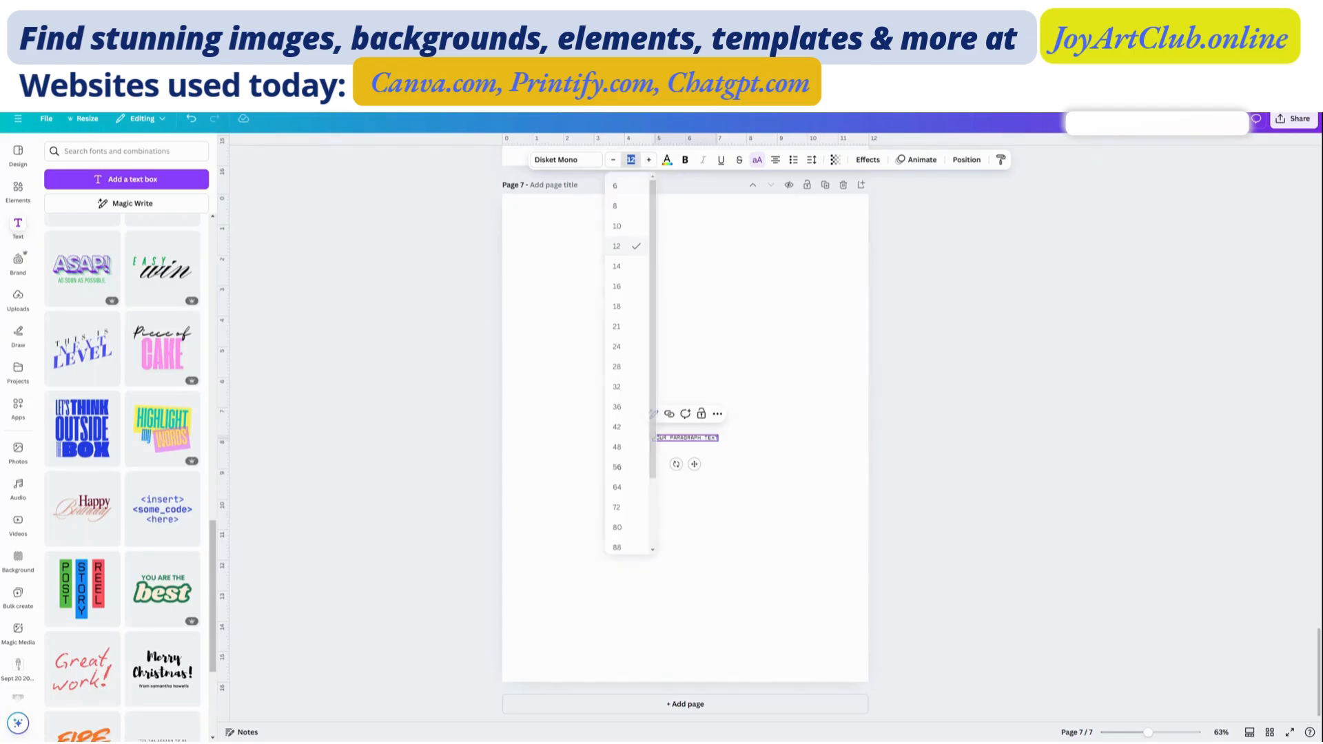
{"action": "type", "text": "25"}
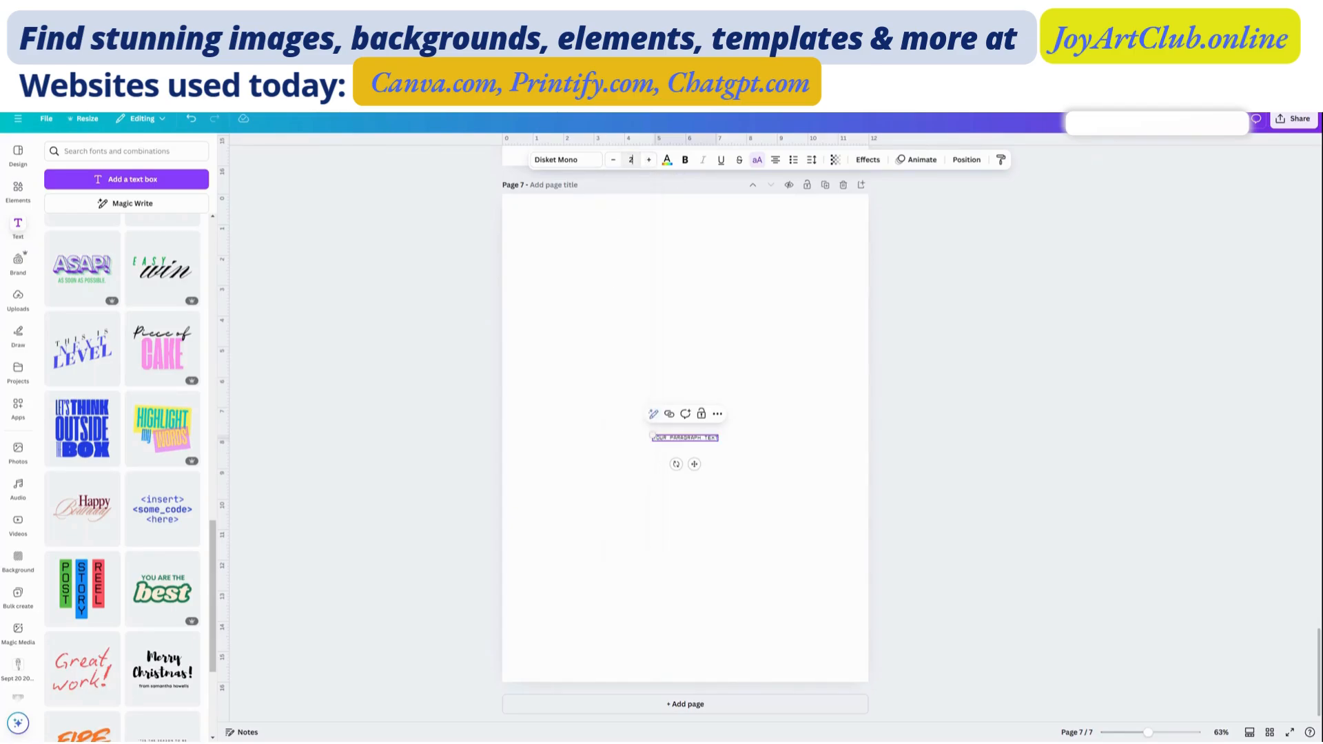
{"action": "key", "text": "Return"}
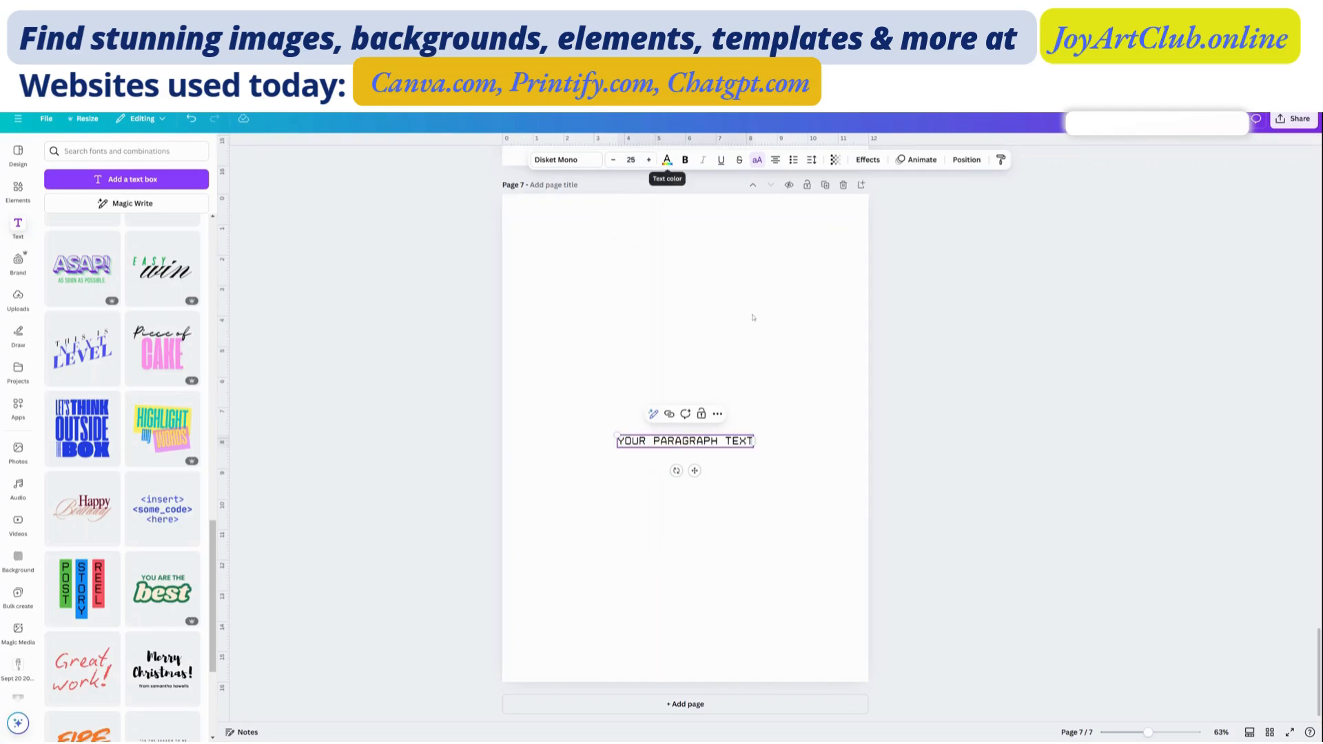
{"action": "left_click", "coordinate": [699, 454]}
{"action": "left_click_drag", "start_coordinate": [699, 453], "coordinate": [676, 288]}
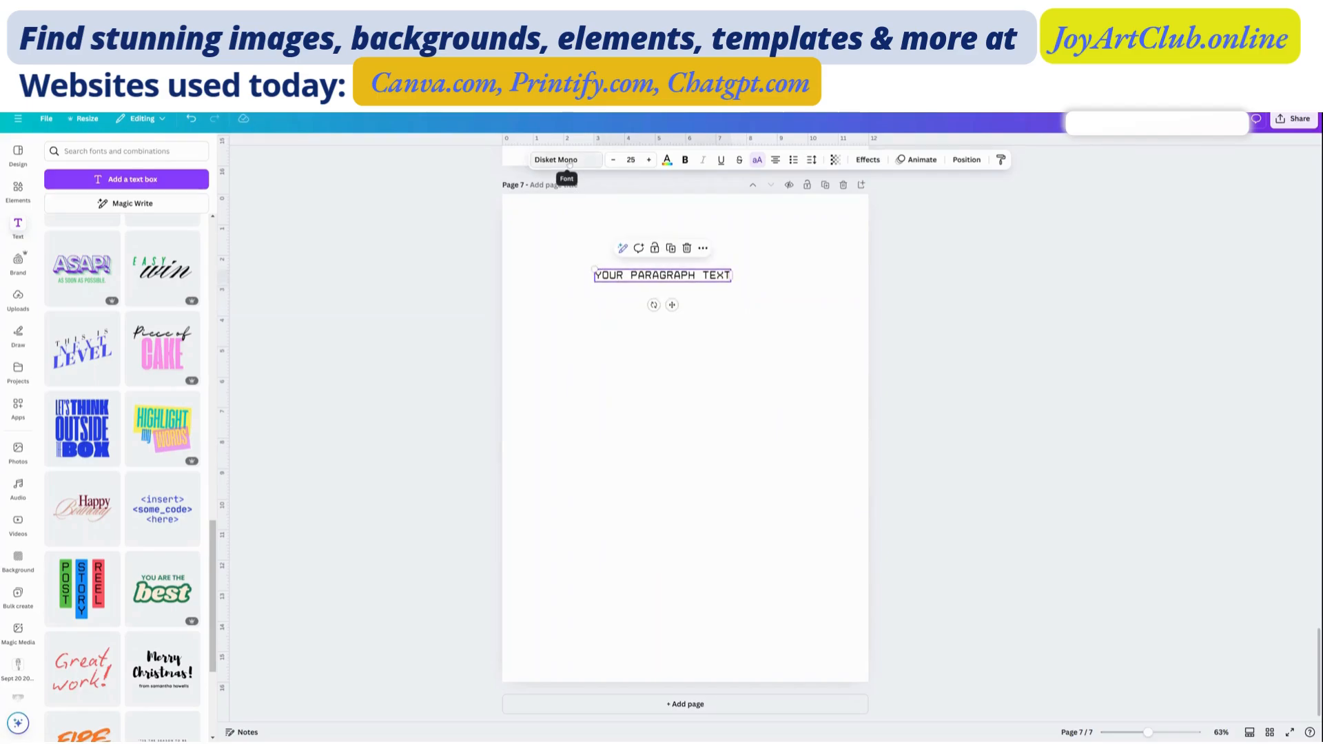
Step: Change the placeholder text's font to Gold Splash and enlarge it to about size 77, nearly spanning the page width
{"action": "left_click", "coordinate": [570, 161]}
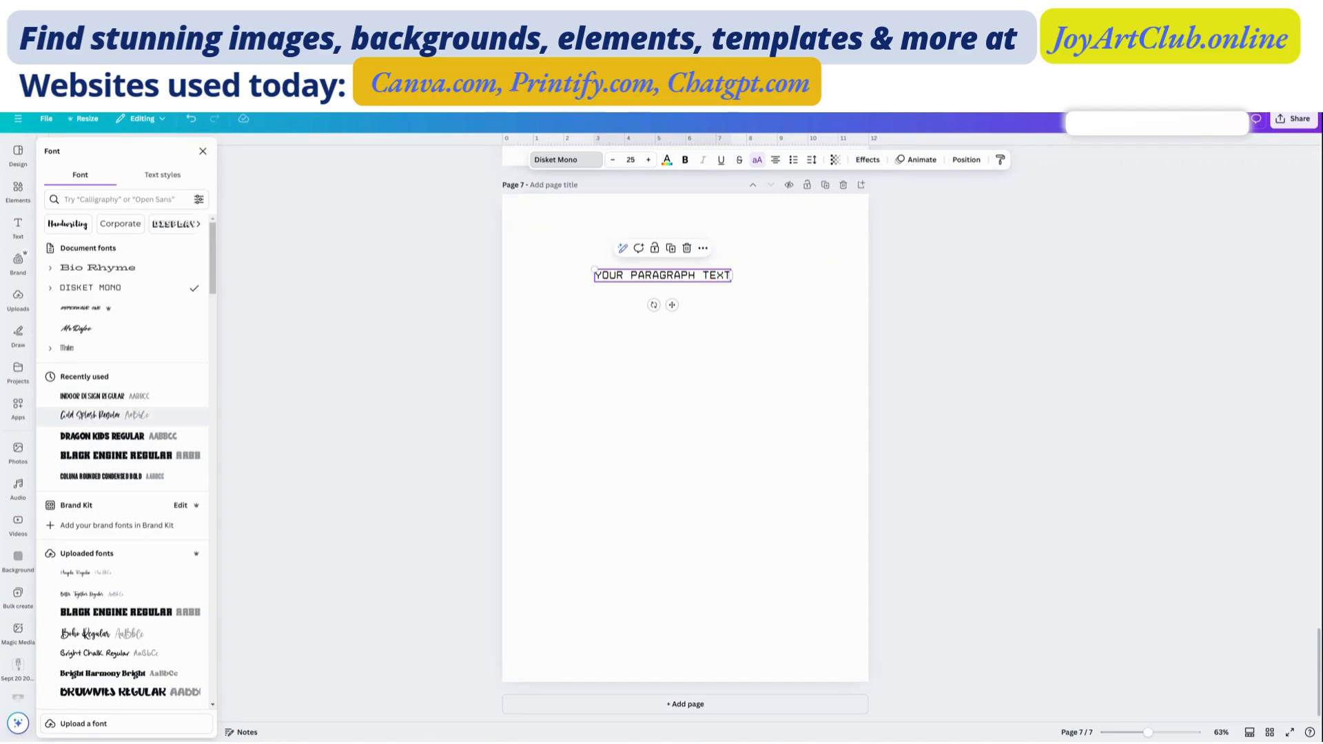
{"action": "left_click", "coordinate": [104, 415]}
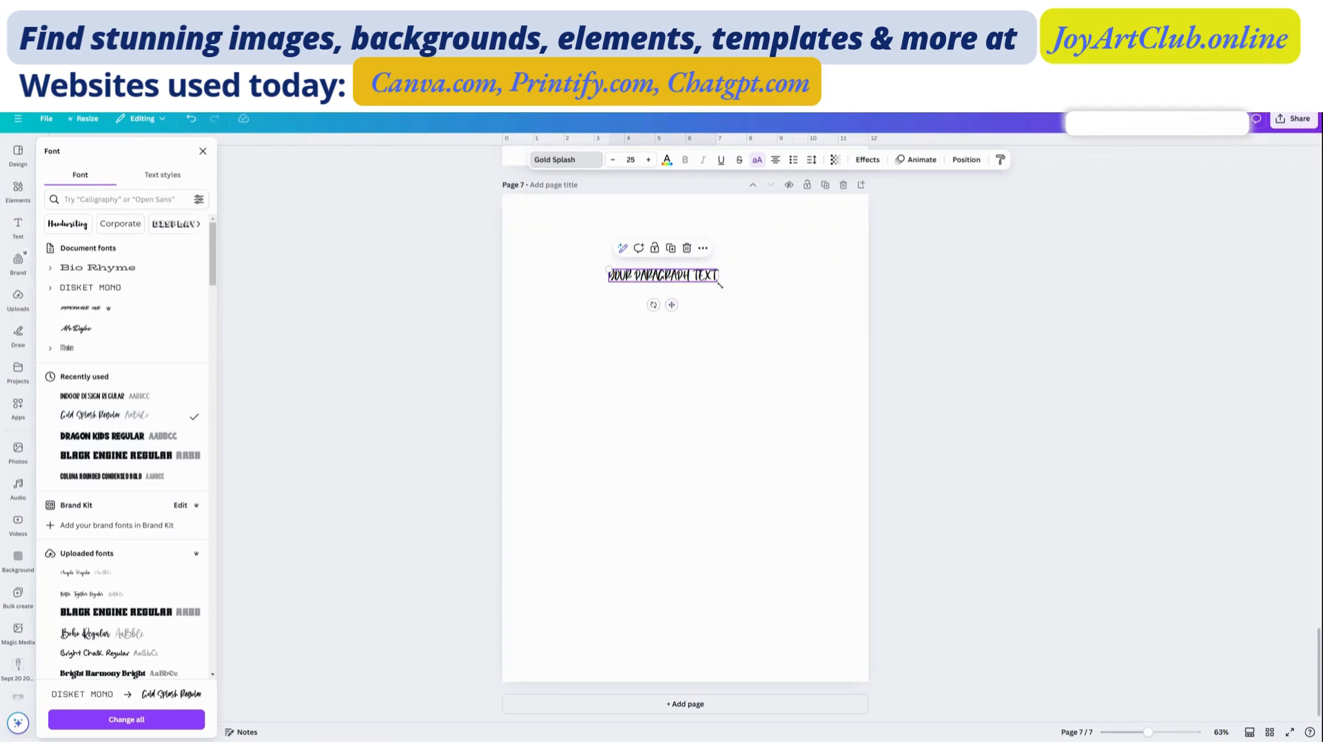
{"action": "left_click_drag", "start_coordinate": [723, 286], "coordinate": [853, 298]}
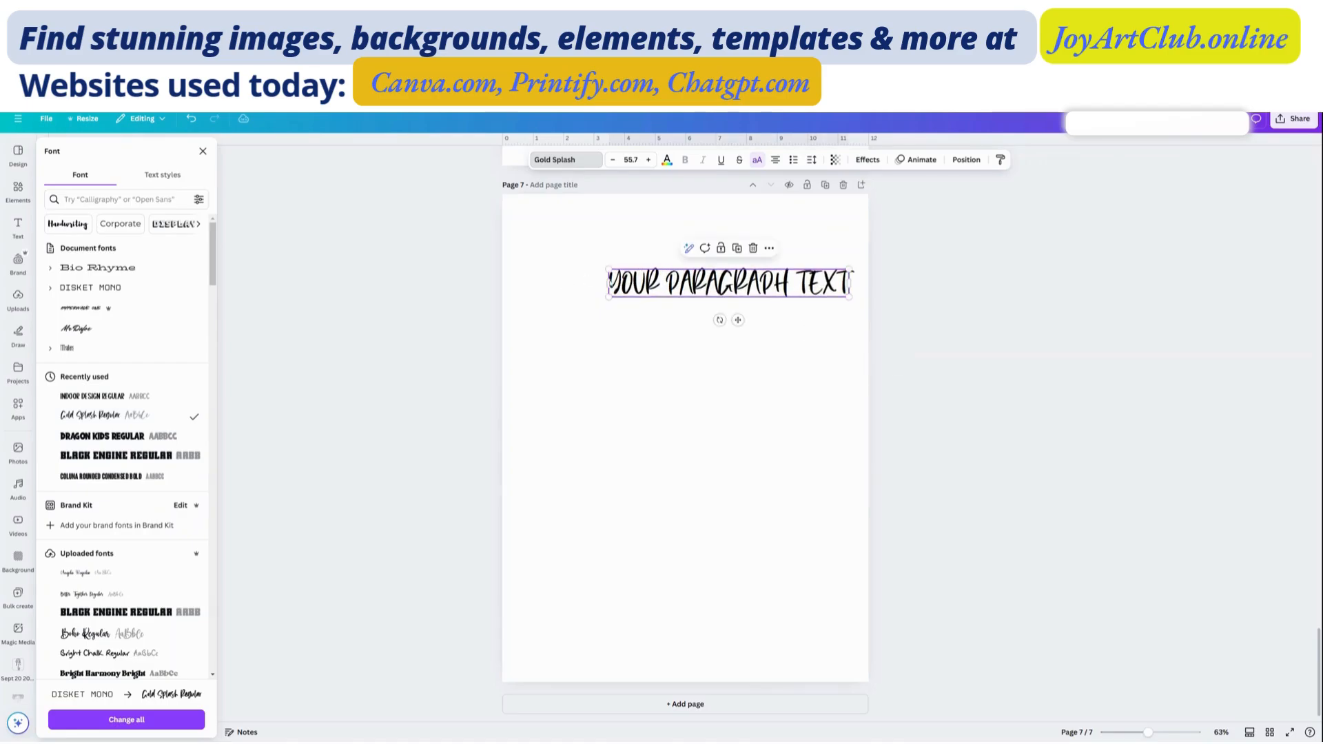
{"action": "left_click_drag", "start_coordinate": [468, 228], "coordinate": [517, 251]}
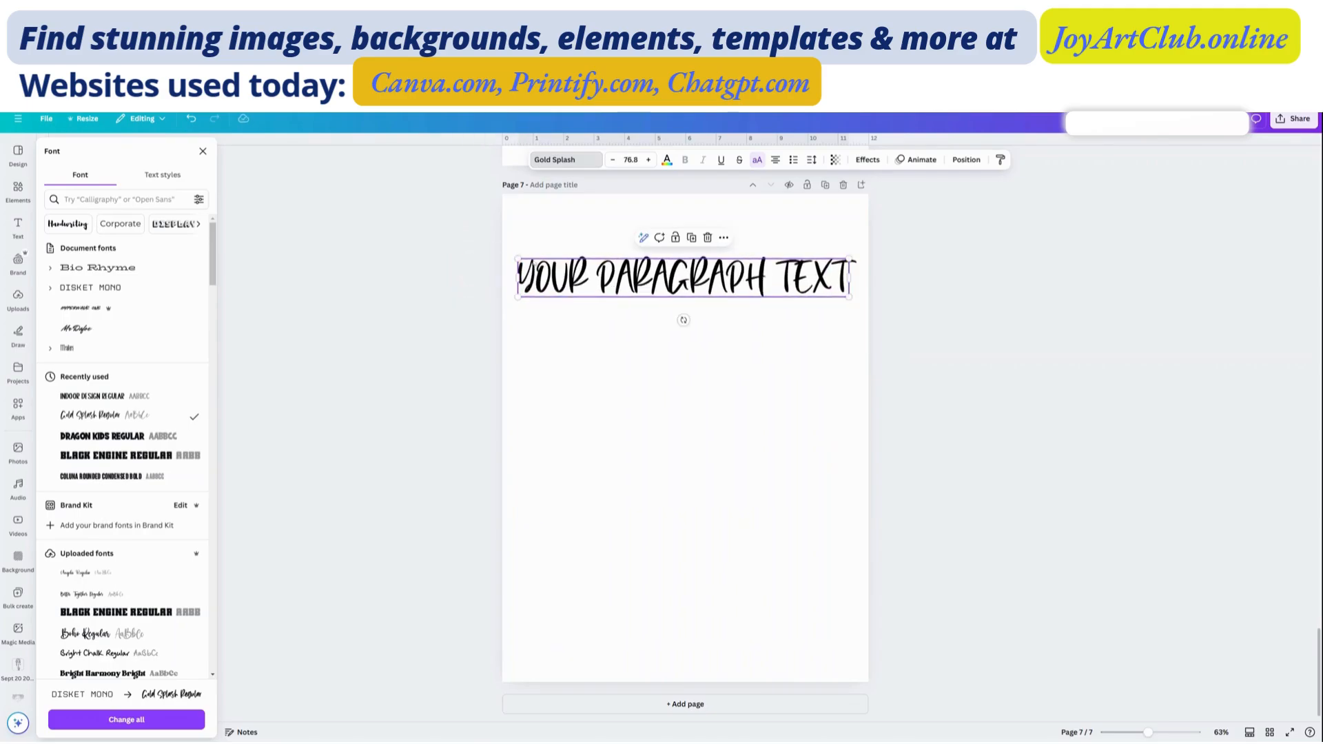
{"action": "double_click", "coordinate": [690, 283]}
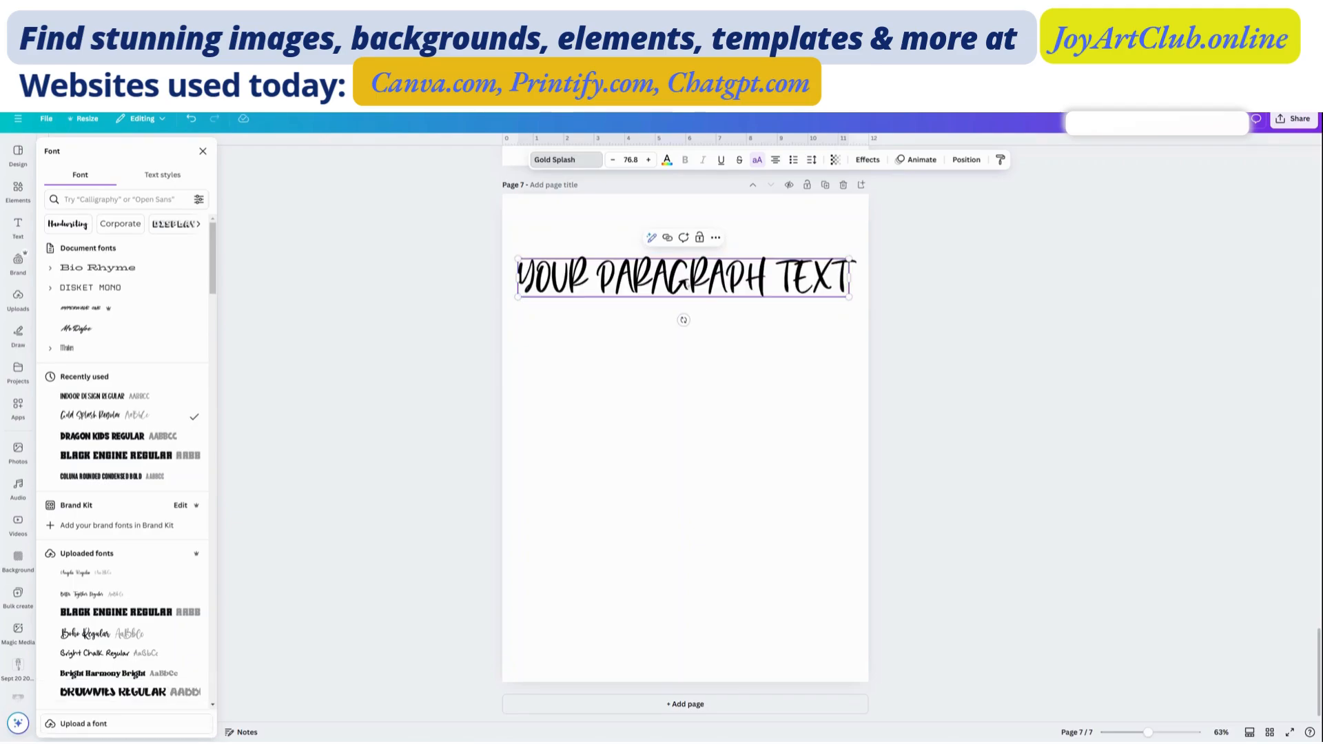
{"action": "key", "text": "Escape"}
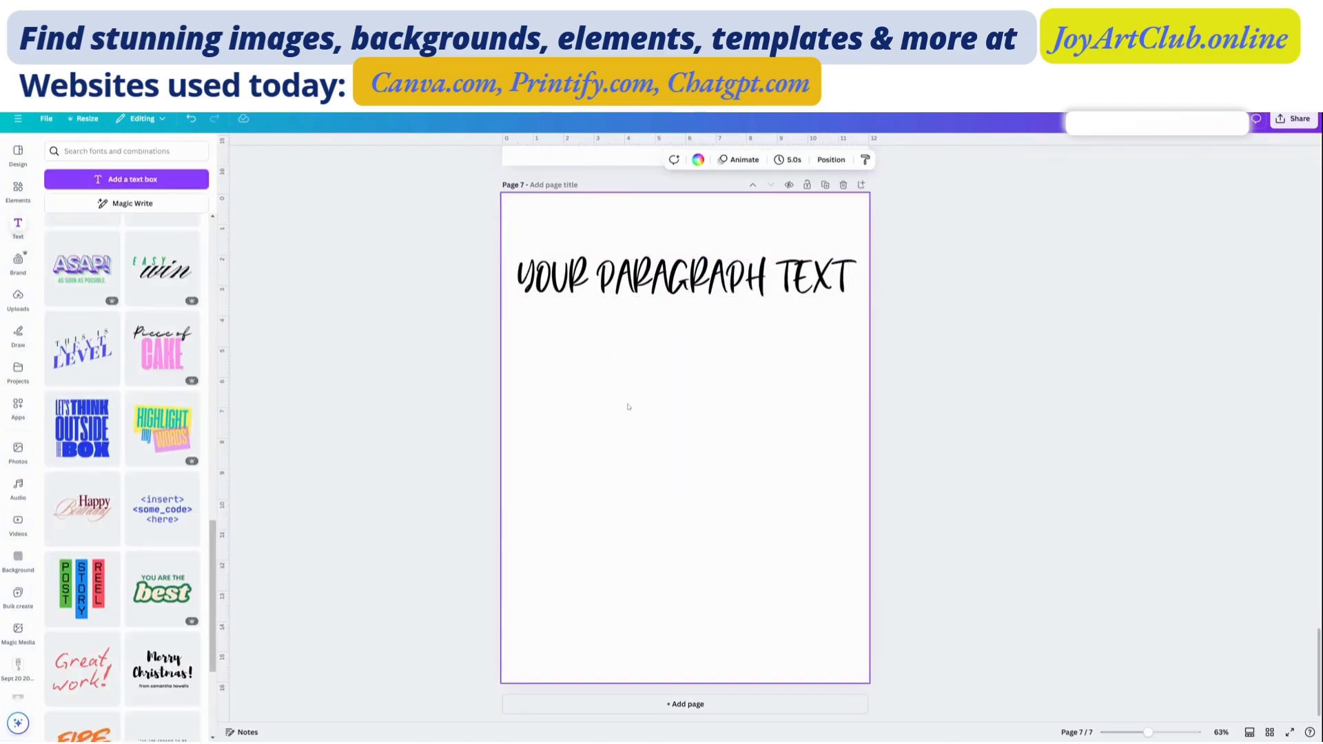
Step: Open page 2's notes and copy the phrase "Sassy, Classy, and a Bit Curvy" without its quotation marks
{"action": "scroll", "coordinate": [600, 375], "scroll_direction": "up", "scroll_amount": 20}
{"action": "scroll", "coordinate": [598, 374], "scroll_direction": "up", "scroll_amount": 15}
{"action": "left_click", "coordinate": [596, 372]}
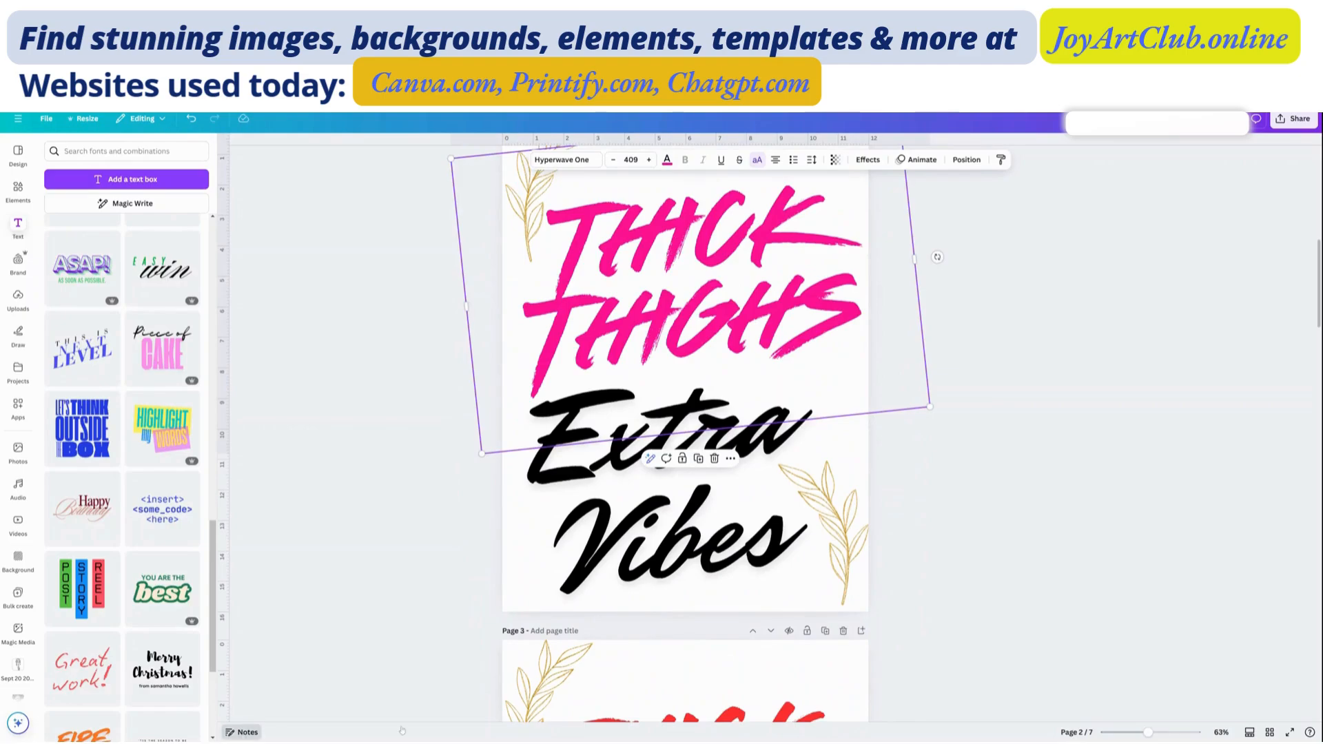
{"action": "left_click", "coordinate": [606, 690]}
{"action": "left_click", "coordinate": [598, 518]}
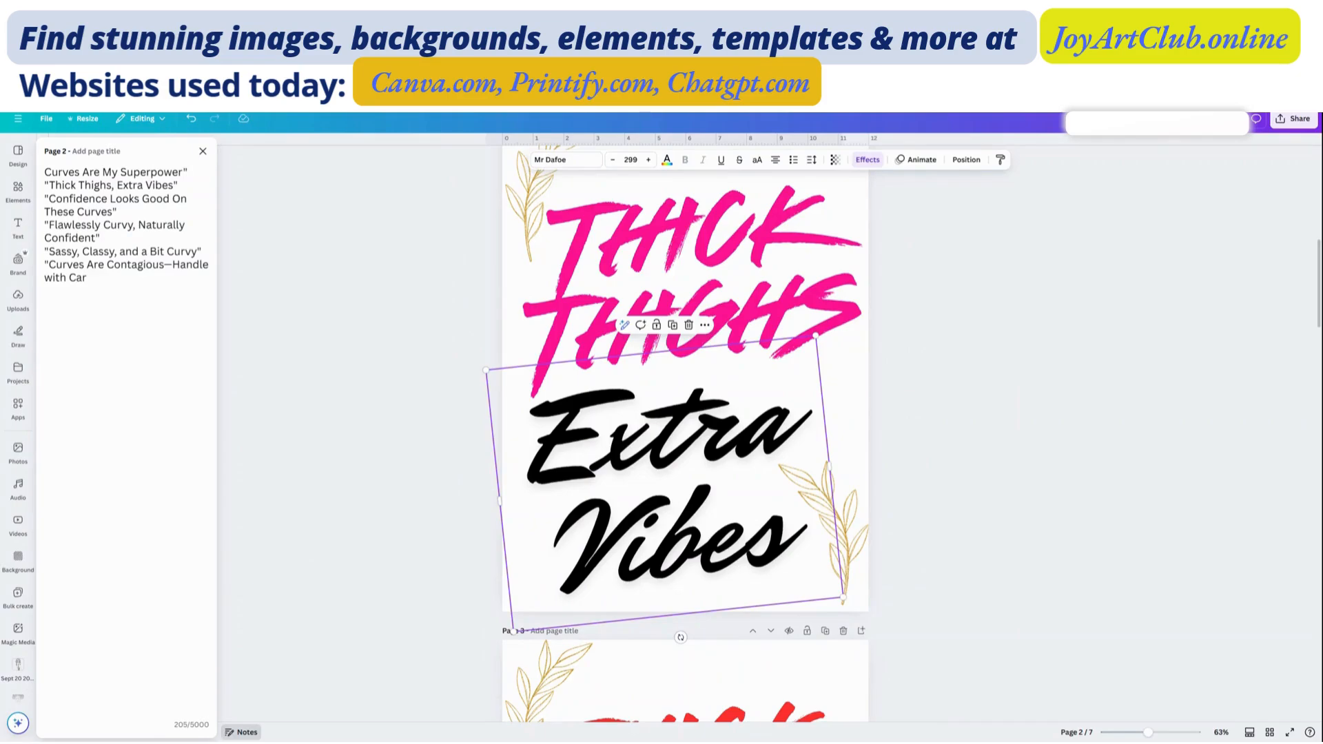
{"action": "left_click_drag", "start_coordinate": [48, 251], "coordinate": [198, 251]}
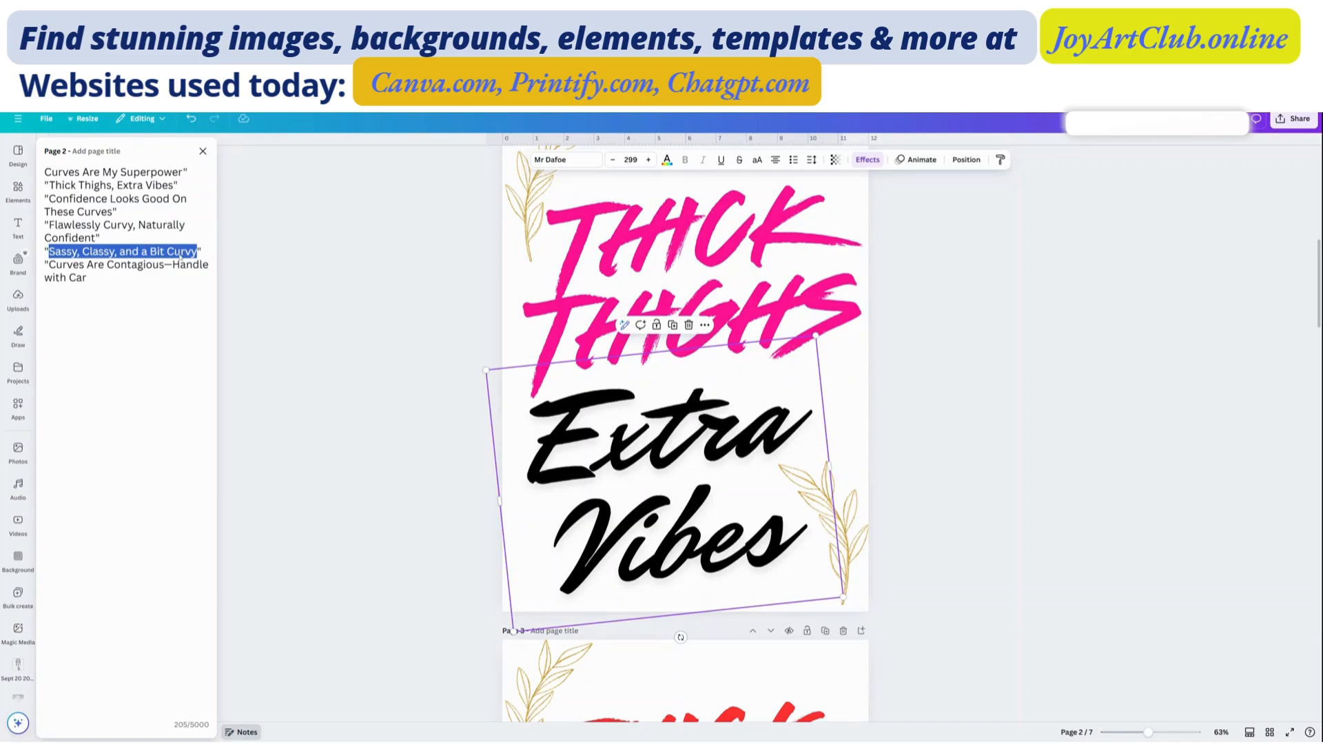
Step: Replace the placeholder text on page 7 with "SASSY, CLASSY, AND A BIT CURVY"
{"action": "scroll", "coordinate": [643, 452], "scroll_direction": "down", "scroll_amount": 10}
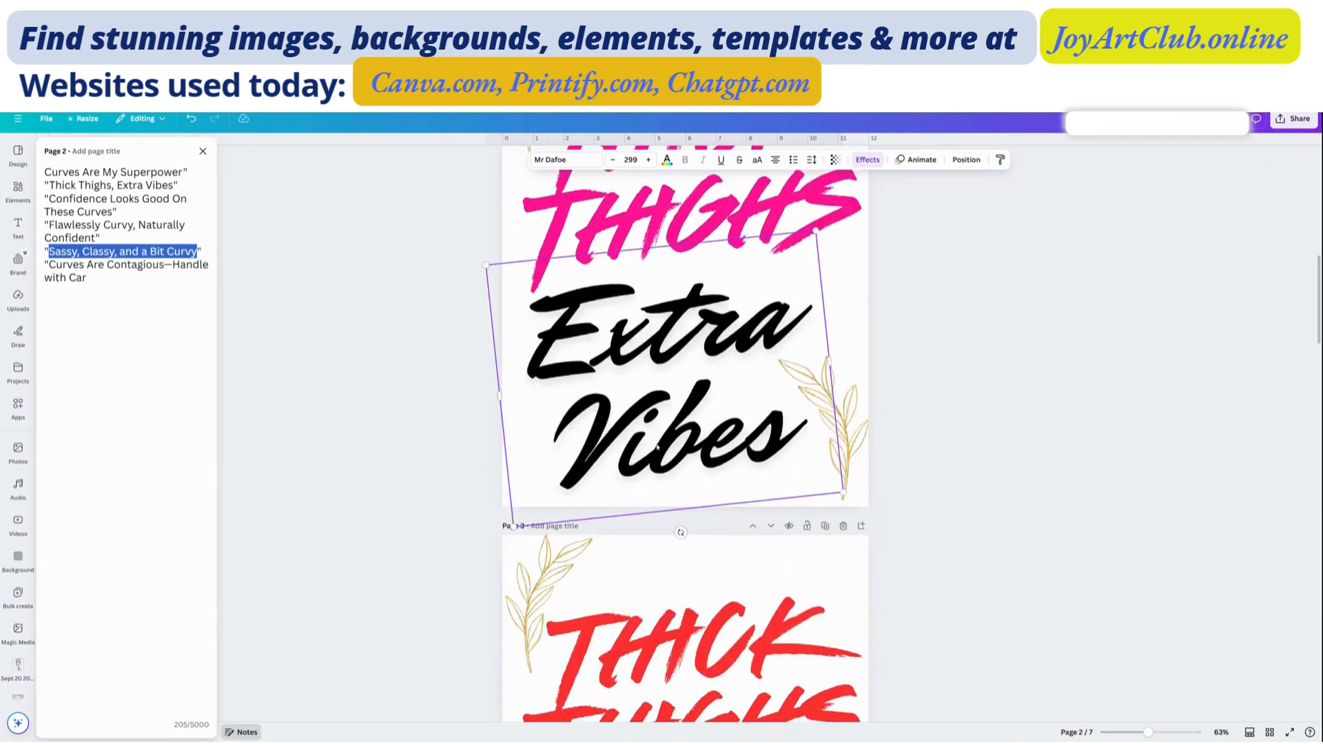
{"action": "scroll", "coordinate": [643, 452], "scroll_direction": "down", "scroll_amount": 20}
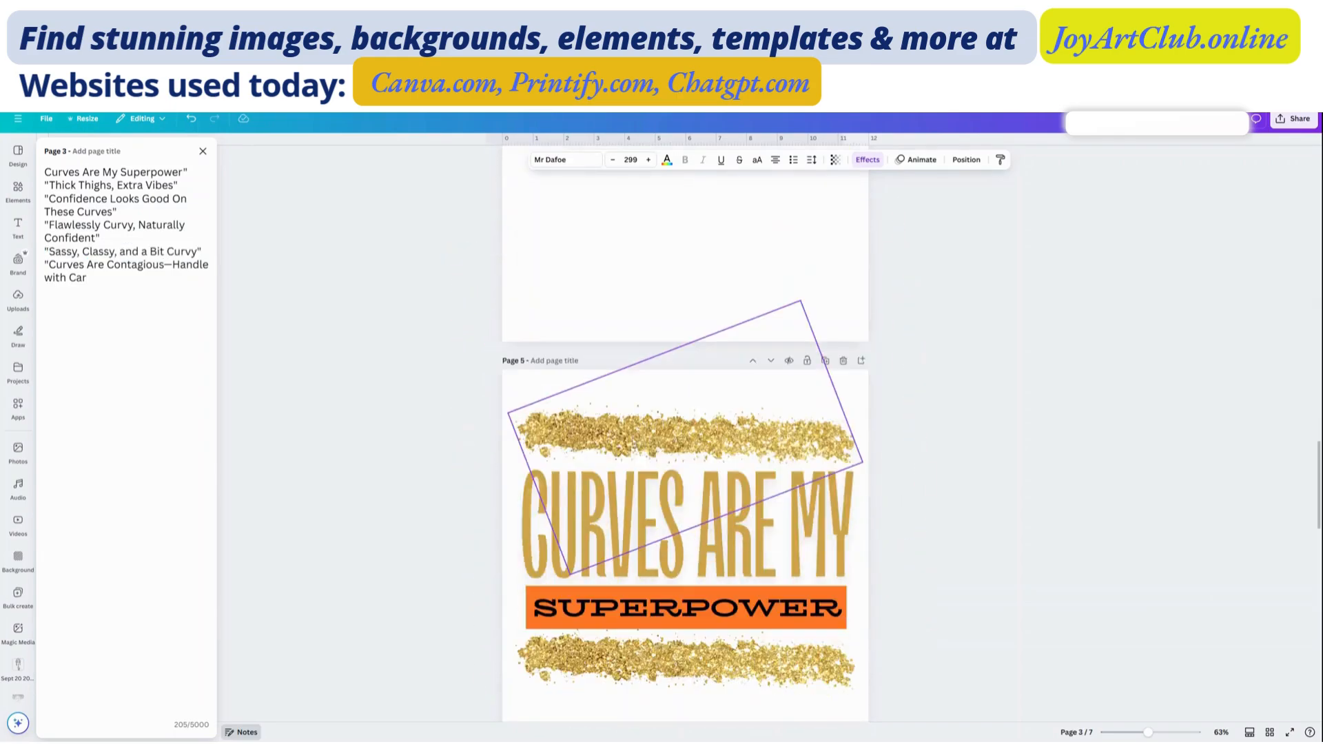
{"action": "scroll", "coordinate": [628, 443], "scroll_direction": "down", "scroll_amount": 1}
{"action": "scroll", "coordinate": [627, 443], "scroll_direction": "up", "scroll_amount": 2}
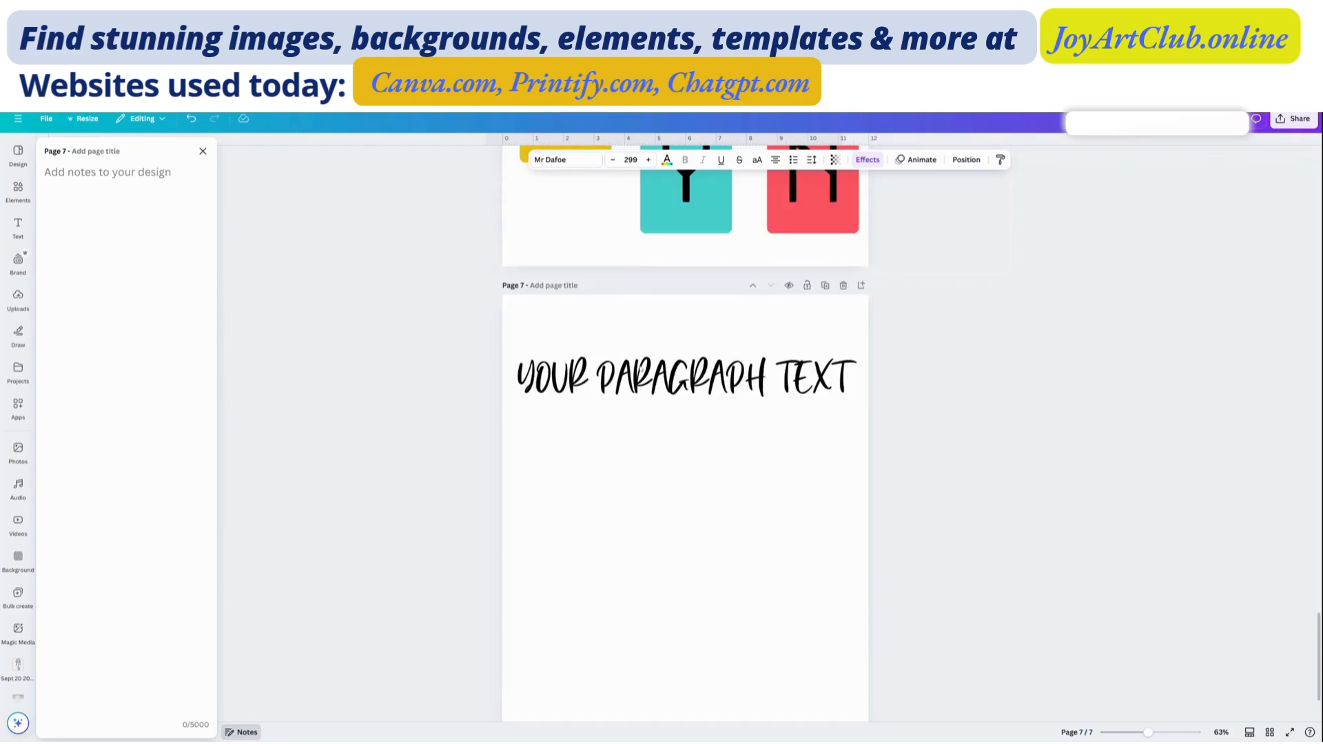
{"action": "double_click", "coordinate": [650, 379]}
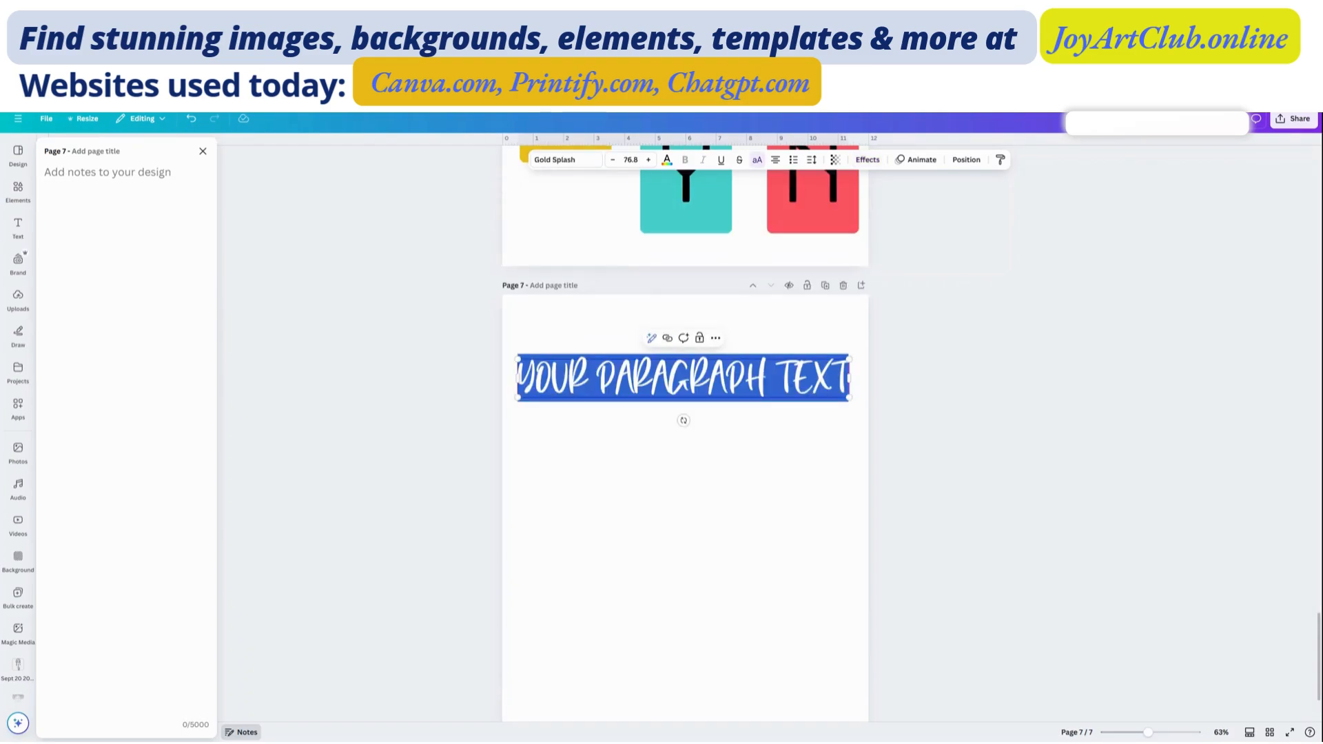
{"action": "type", "text": "SASSY, CLASSY, AND A BIT CURVY"}
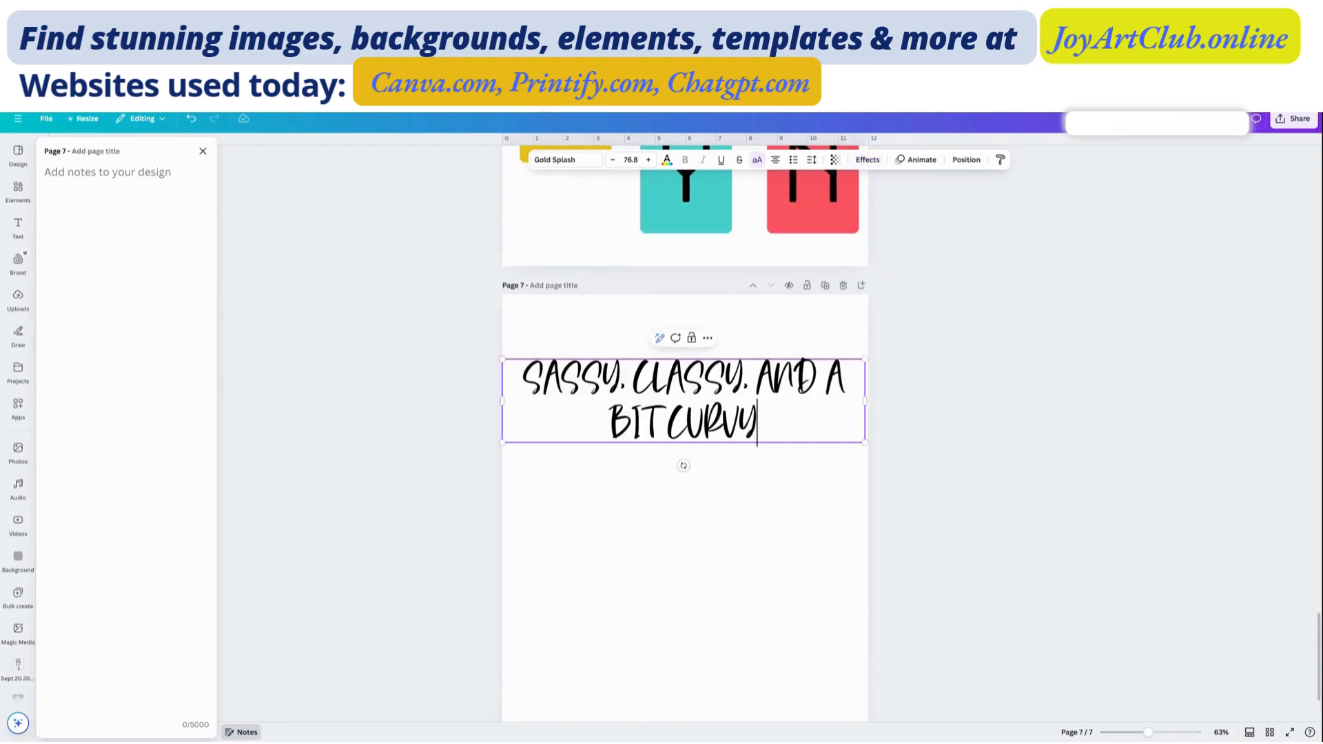
Step: Apply the Outline effect to the phrase on page 7
{"action": "left_click", "coordinate": [736, 515]}
{"action": "left_click", "coordinate": [734, 433]}
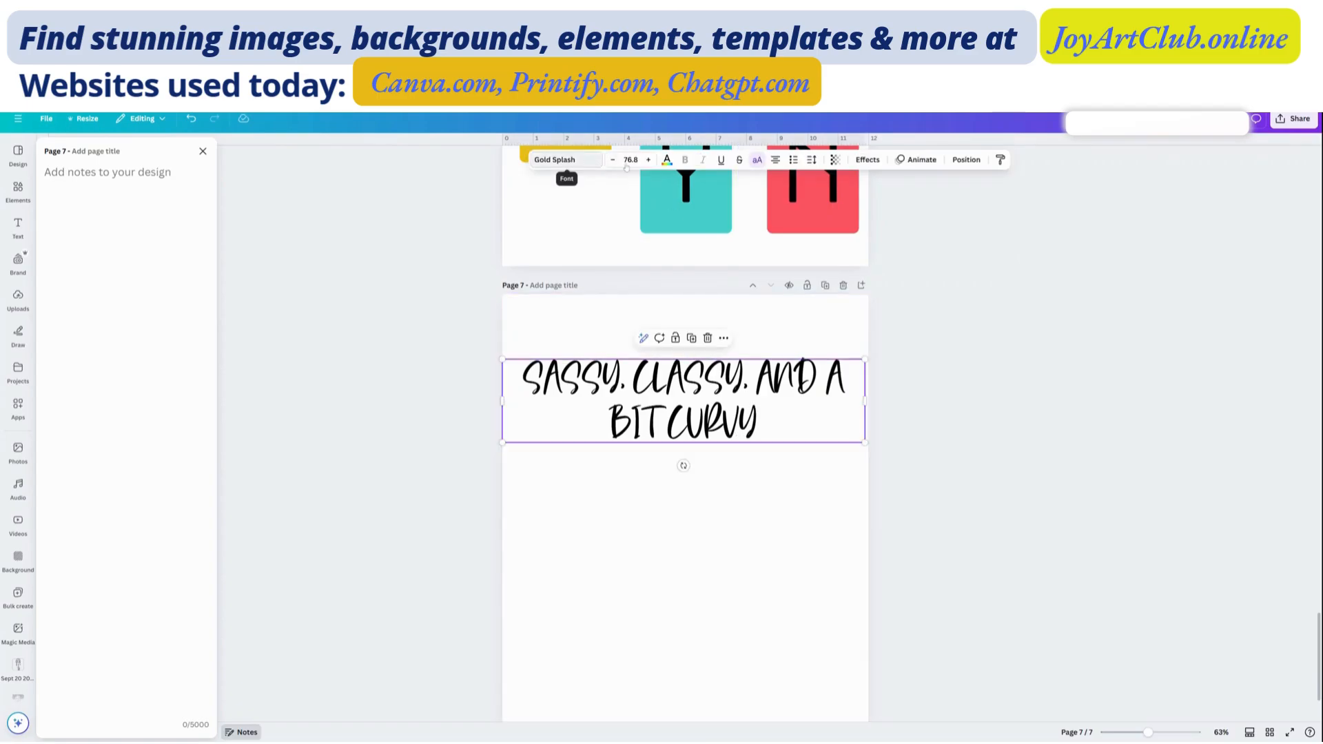
{"action": "left_click", "coordinate": [867, 160]}
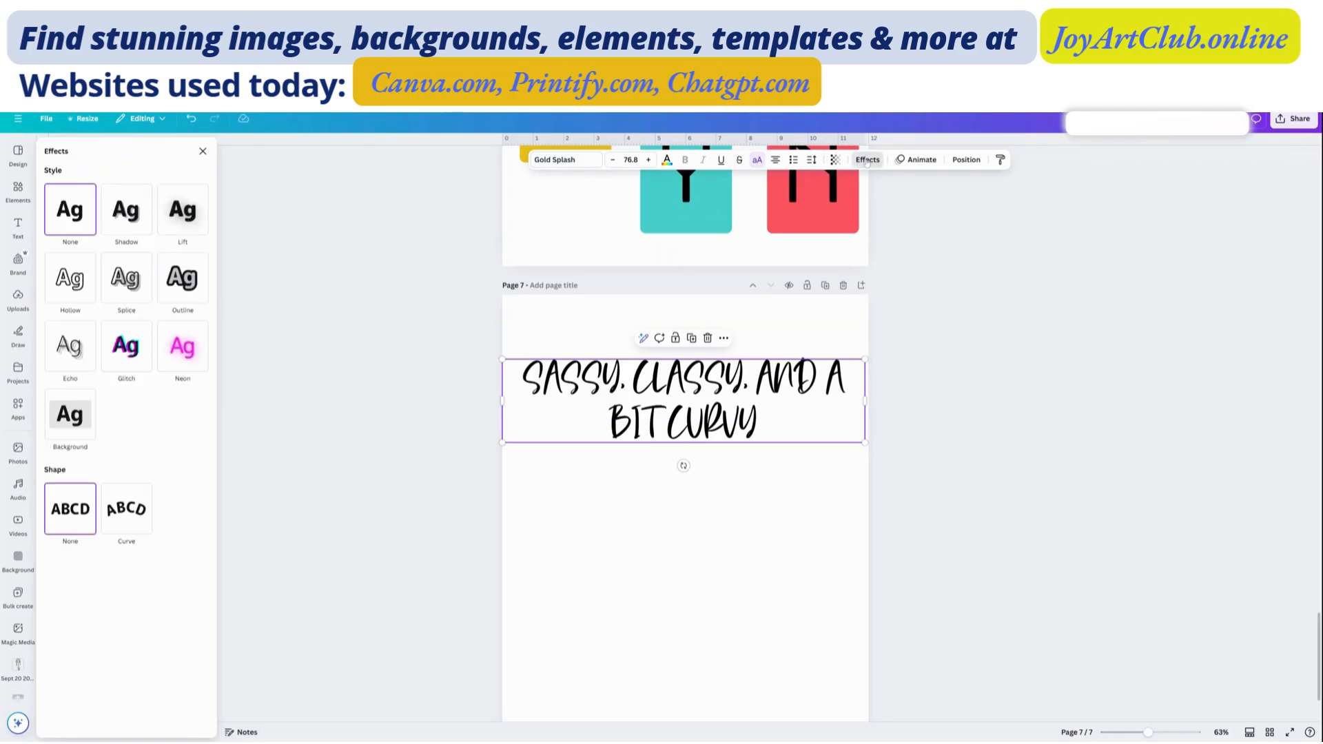
{"action": "left_click", "coordinate": [176, 282]}
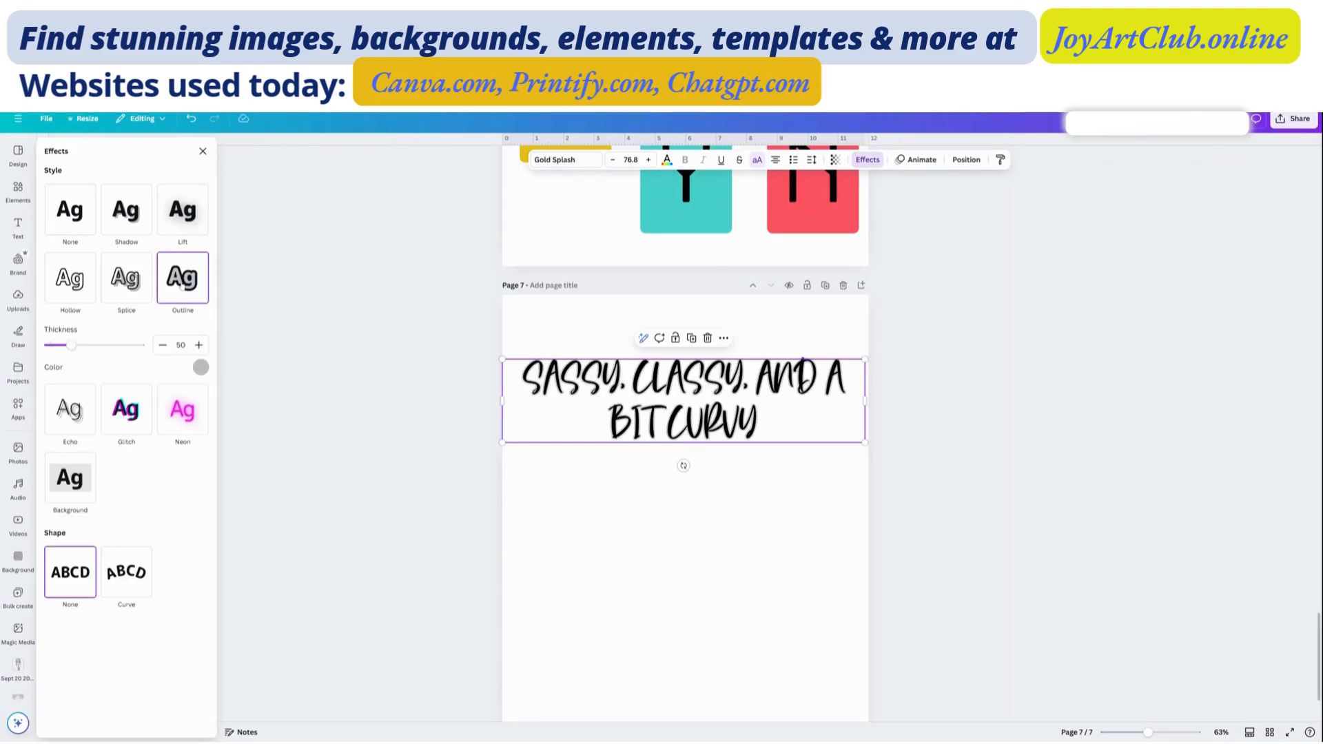
Step: Increase the phrase's font size to 154 so that it wraps over four lines and fills the page width
{"action": "double_click", "coordinate": [648, 160]}
{"action": "left_click", "coordinate": [648, 160]}
{"action": "left_click", "coordinate": [648, 160]}
{"action": "left_click", "coordinate": [648, 160]}
{"action": "left_click", "coordinate": [647, 160]}
{"action": "left_click", "coordinate": [647, 160]}
{"action": "left_click", "coordinate": [648, 160]}
{"action": "left_click", "coordinate": [648, 160]}
{"action": "left_click", "coordinate": [648, 160]}
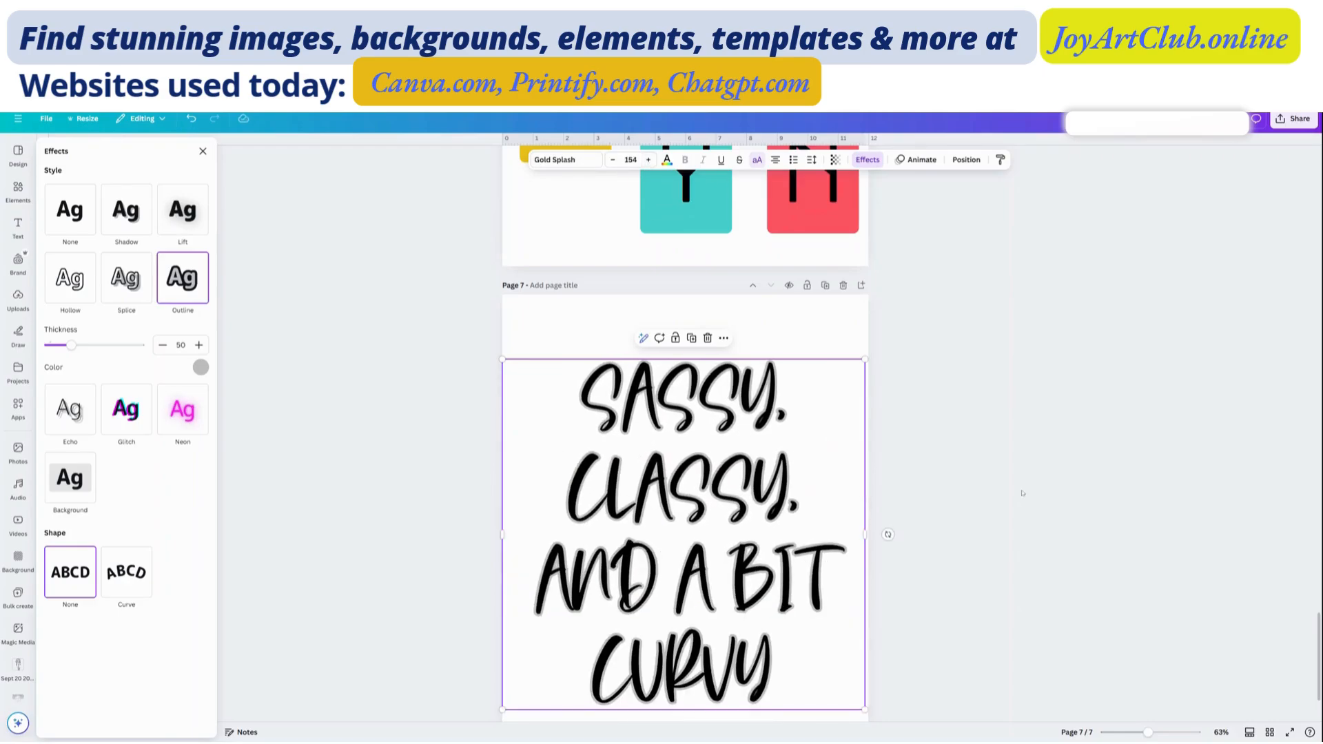
Step: Set the phrase's outline color to hot pink from the document colors
{"action": "left_click", "coordinate": [699, 515]}
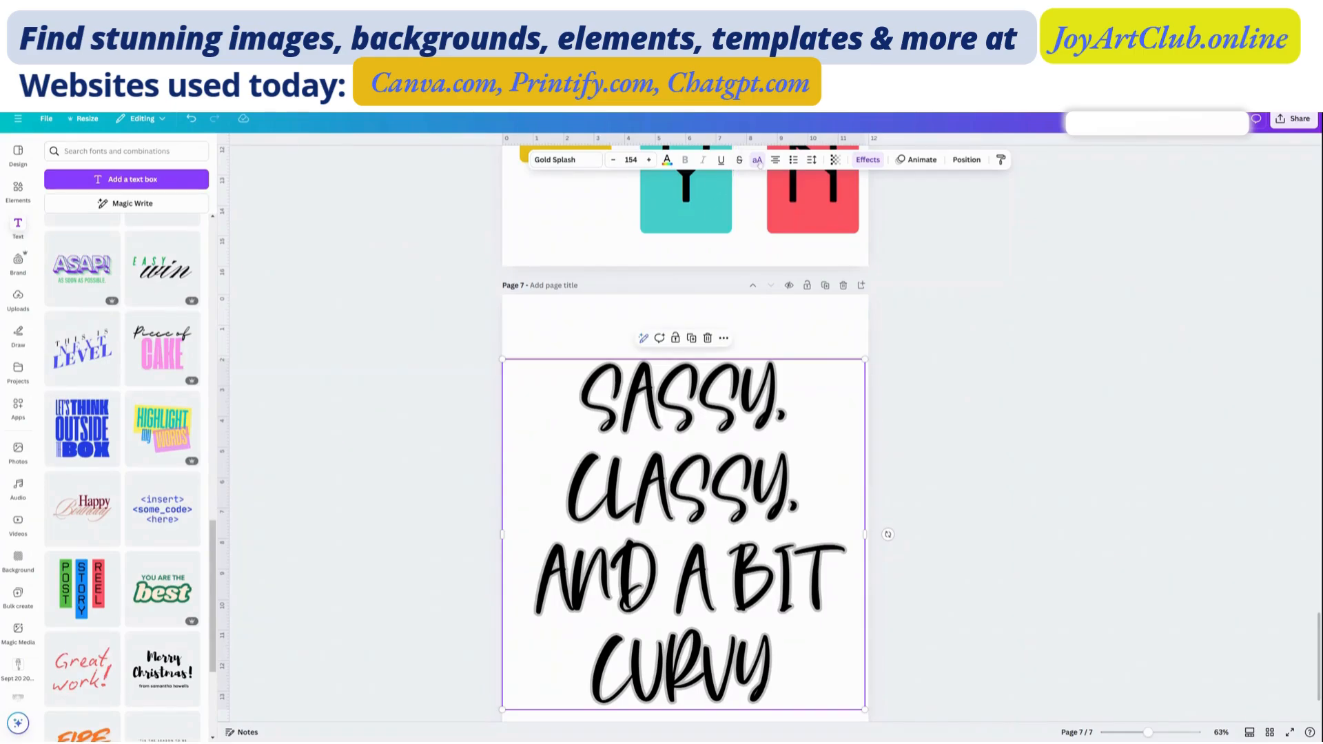
{"action": "left_click", "coordinate": [867, 160]}
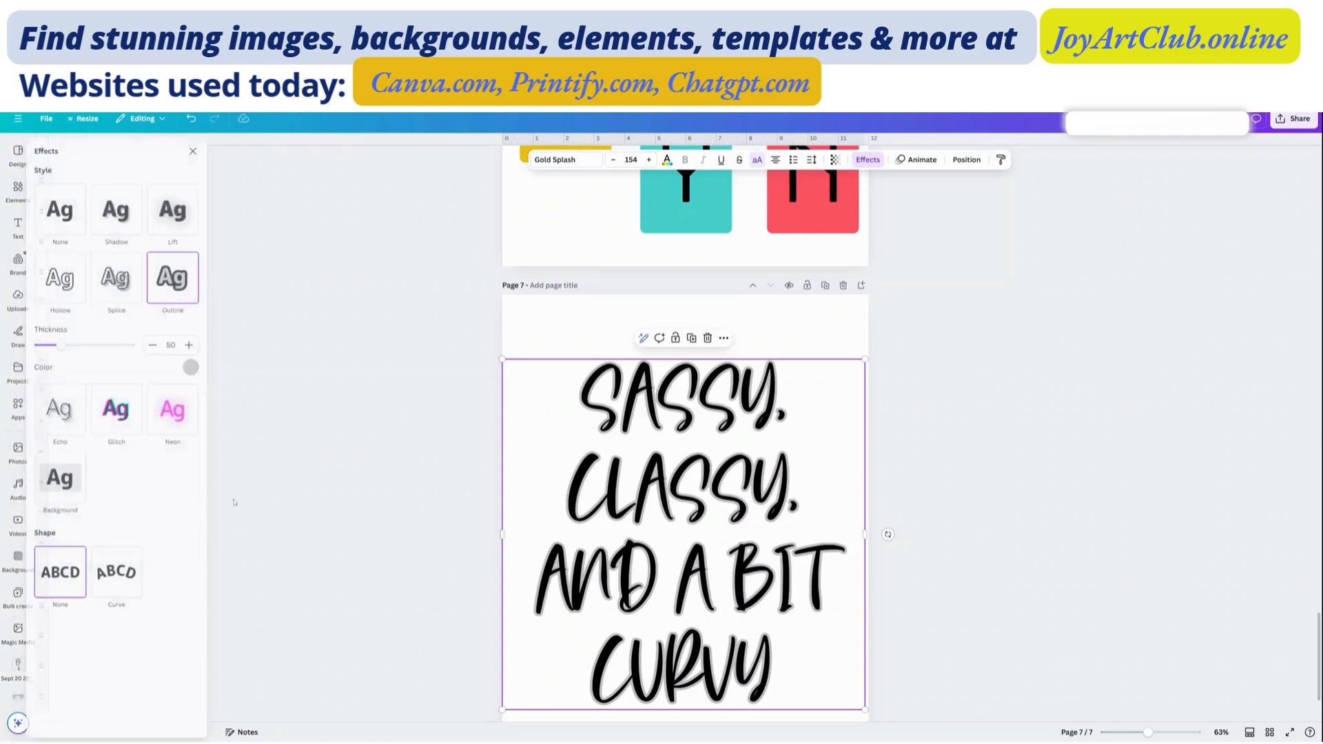
{"action": "left_click", "coordinate": [200, 368]}
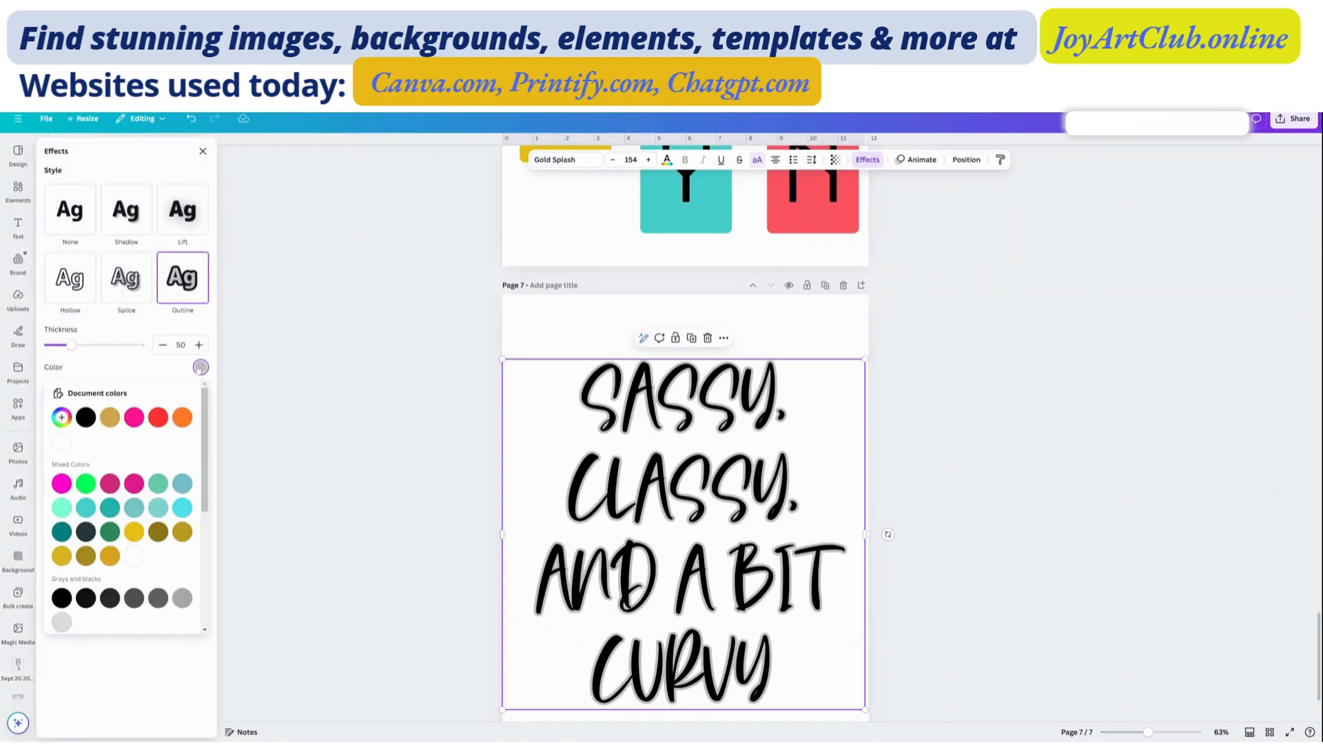
{"action": "left_click", "coordinate": [135, 418]}
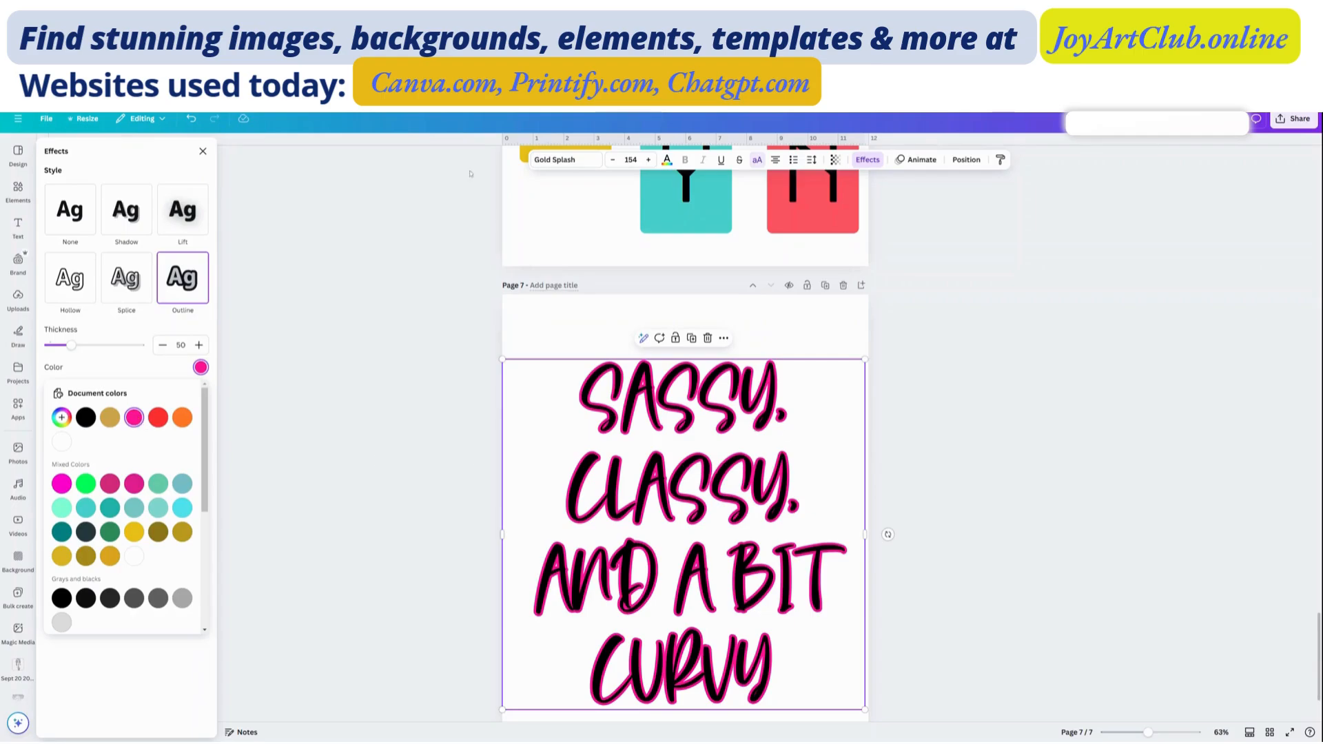
Step: Duplicate page 7 and change the copied phrase's font to DRAGON KIDS REGULAR, moving the text slightly up on the page
{"action": "left_click", "coordinate": [564, 162]}
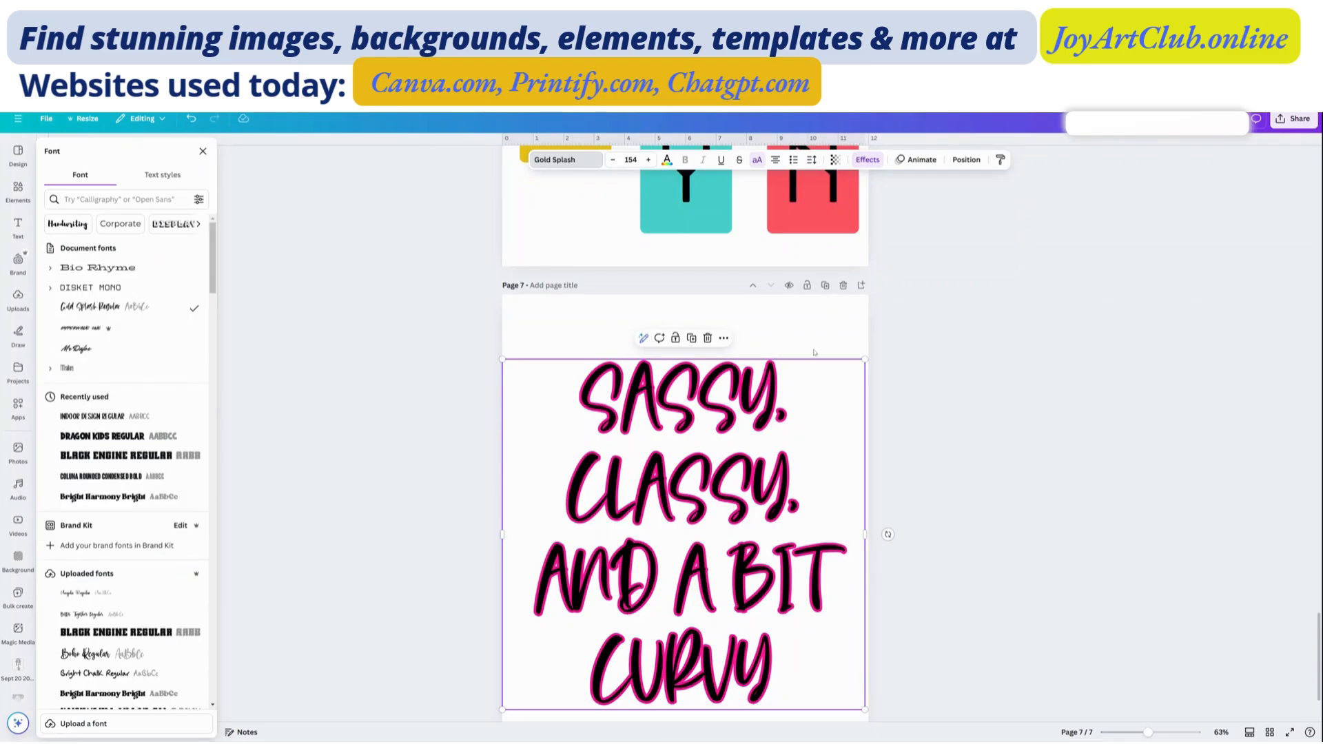
{"action": "left_click", "coordinate": [825, 287]}
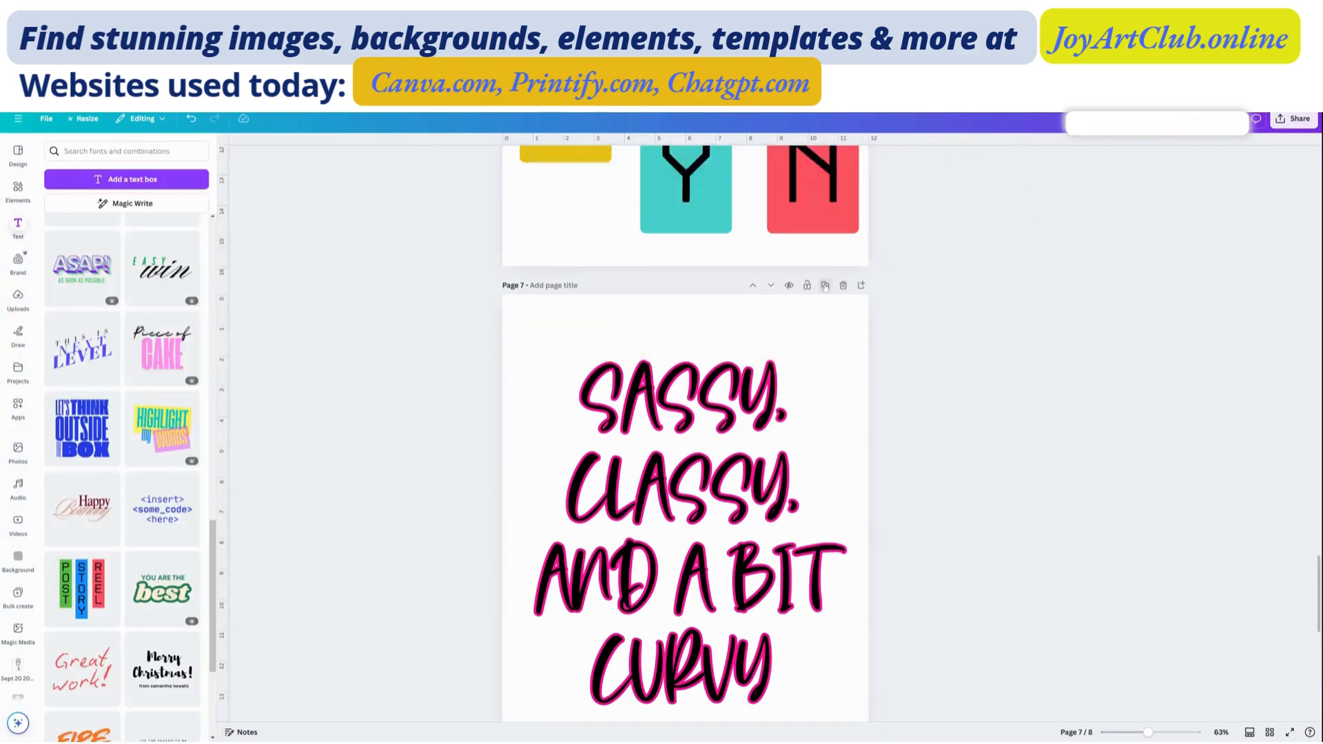
{"action": "left_click", "coordinate": [735, 408]}
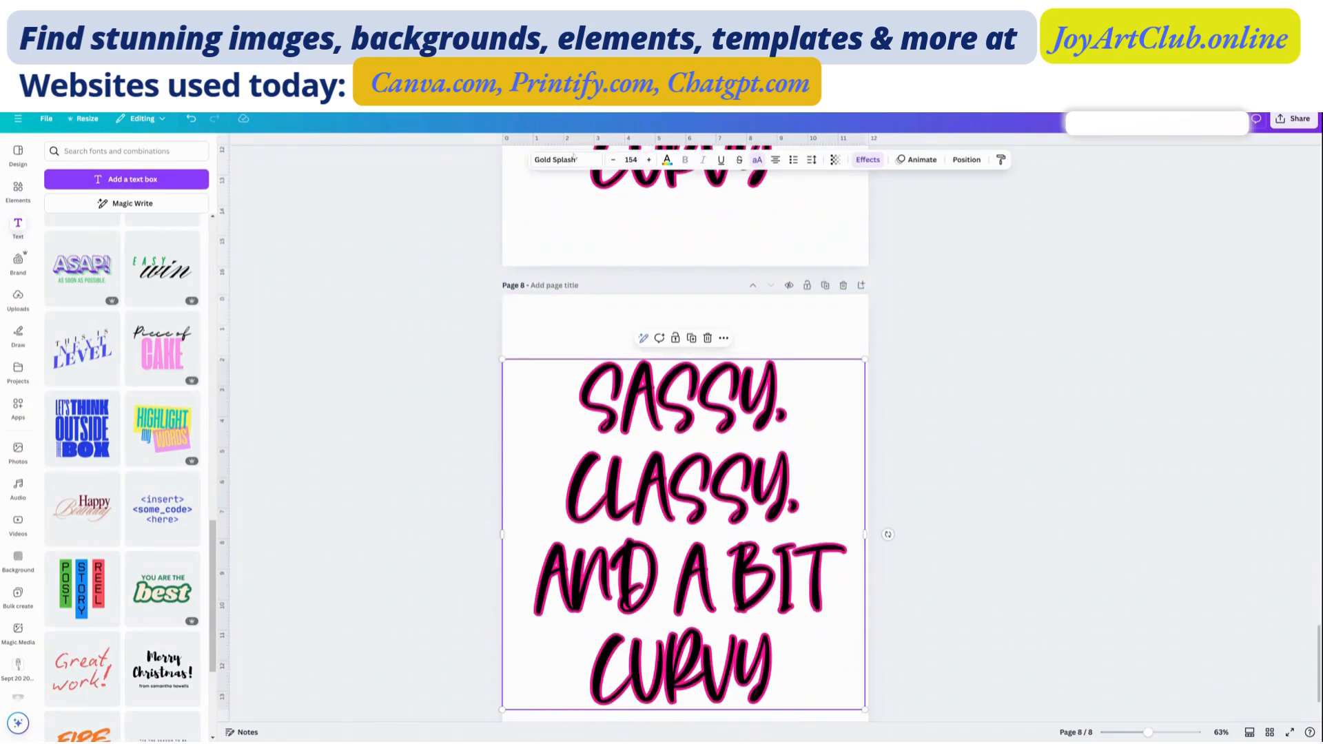
{"action": "left_click", "coordinate": [572, 166]}
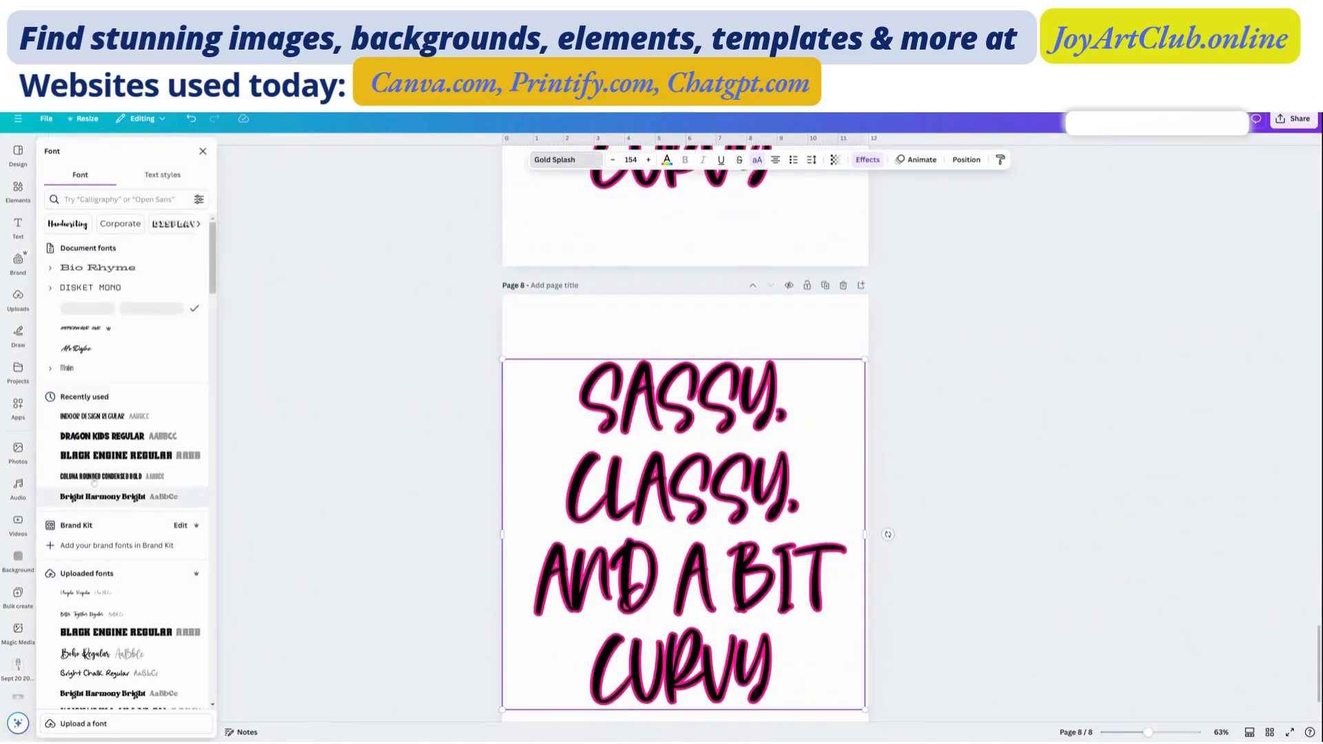
{"action": "left_click", "coordinate": [103, 439]}
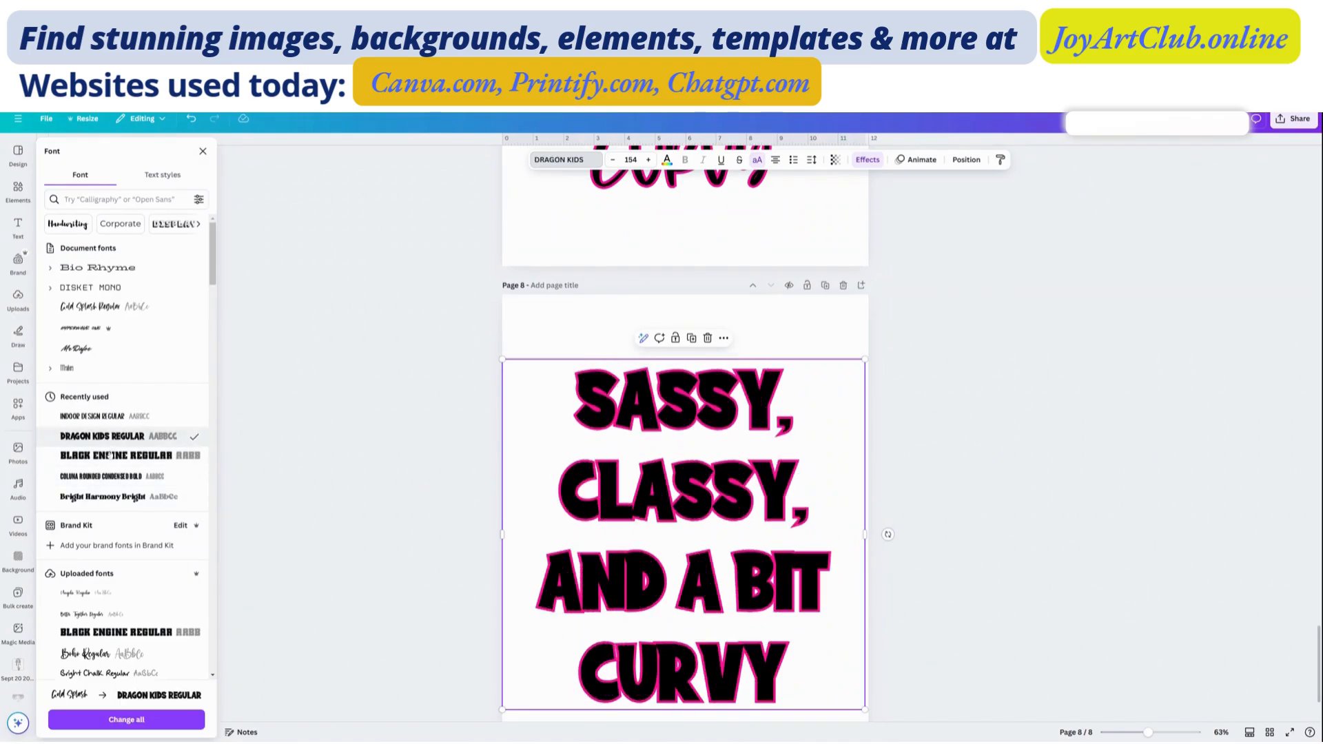
{"action": "mouse_move", "coordinate": [717, 505]}
{"action": "left_mouse_down"}
{"action": "mouse_move", "coordinate": [717, 463]}
{"action": "mouse_move", "coordinate": [719, 488]}
{"action": "left_mouse_up"}
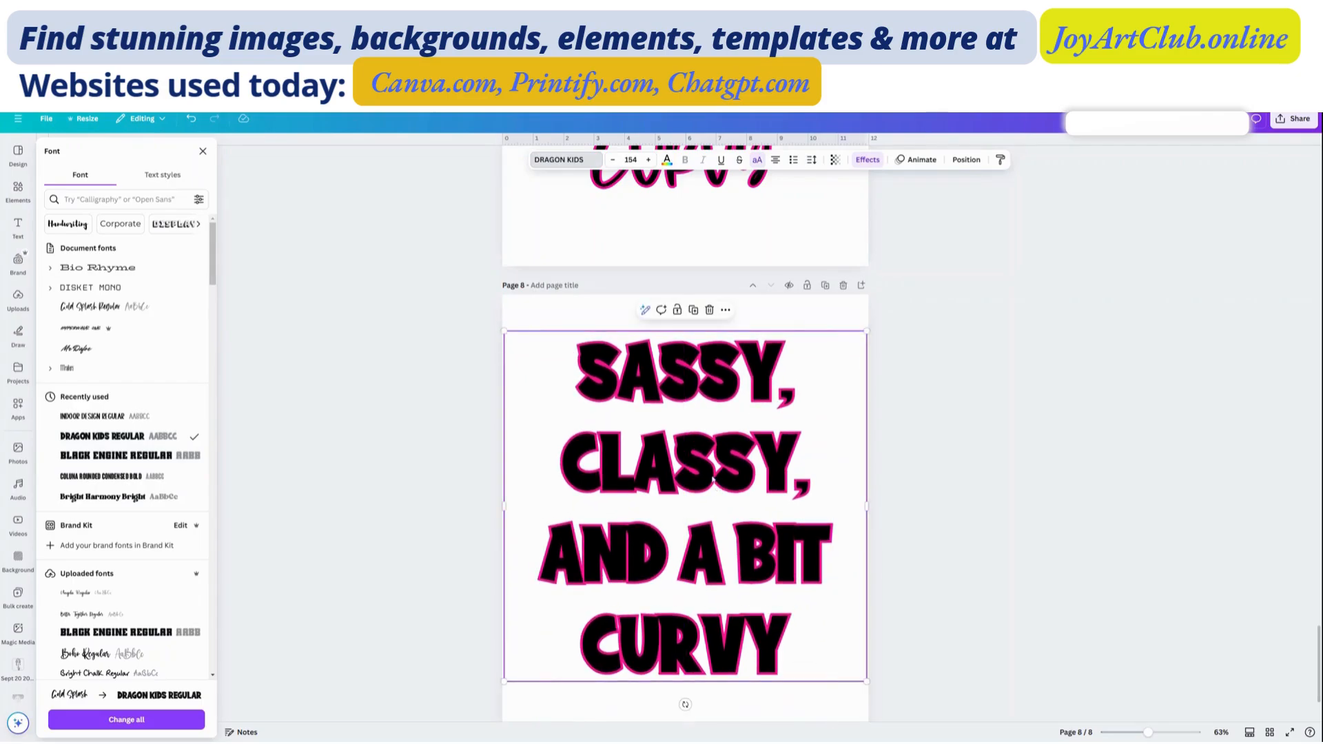
Step: Set the outline color of the phrase on page 8 to red from the document colors
{"action": "left_click", "coordinate": [870, 160]}
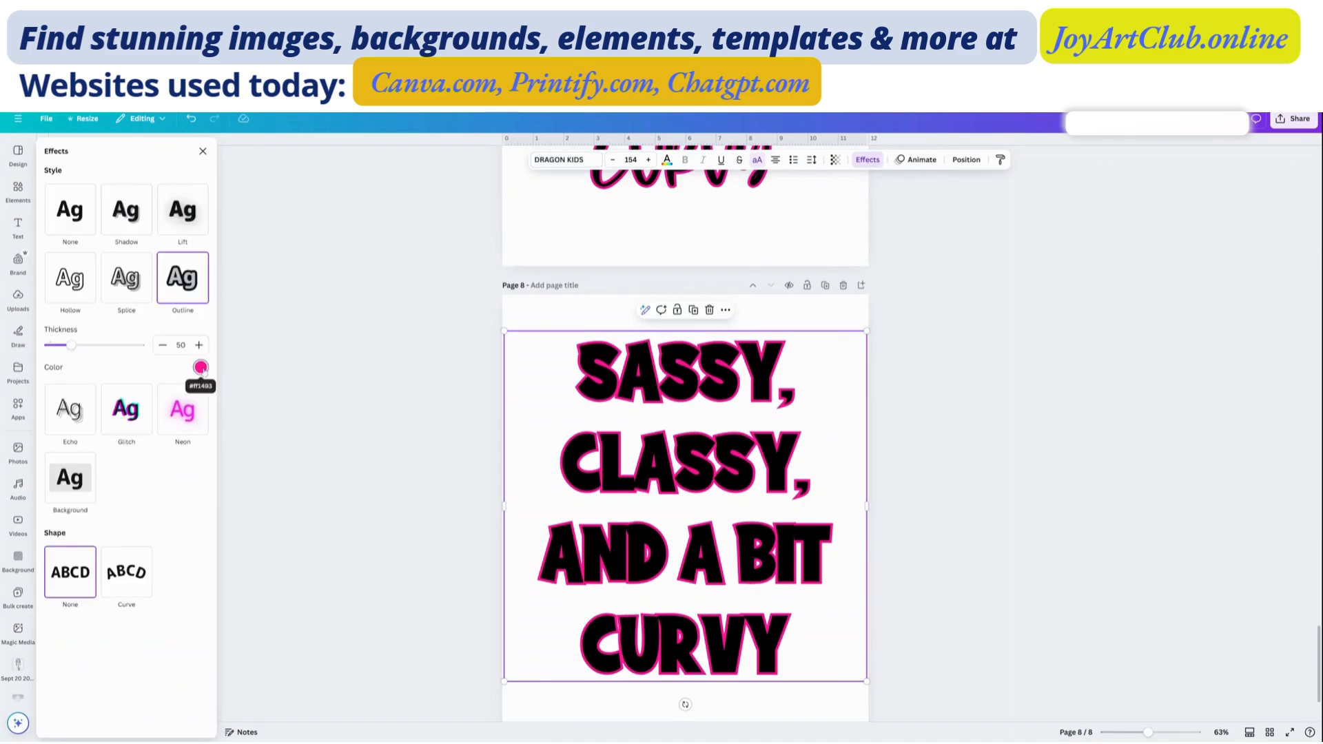
{"action": "left_click", "coordinate": [201, 369]}
{"action": "left_click", "coordinate": [158, 418]}
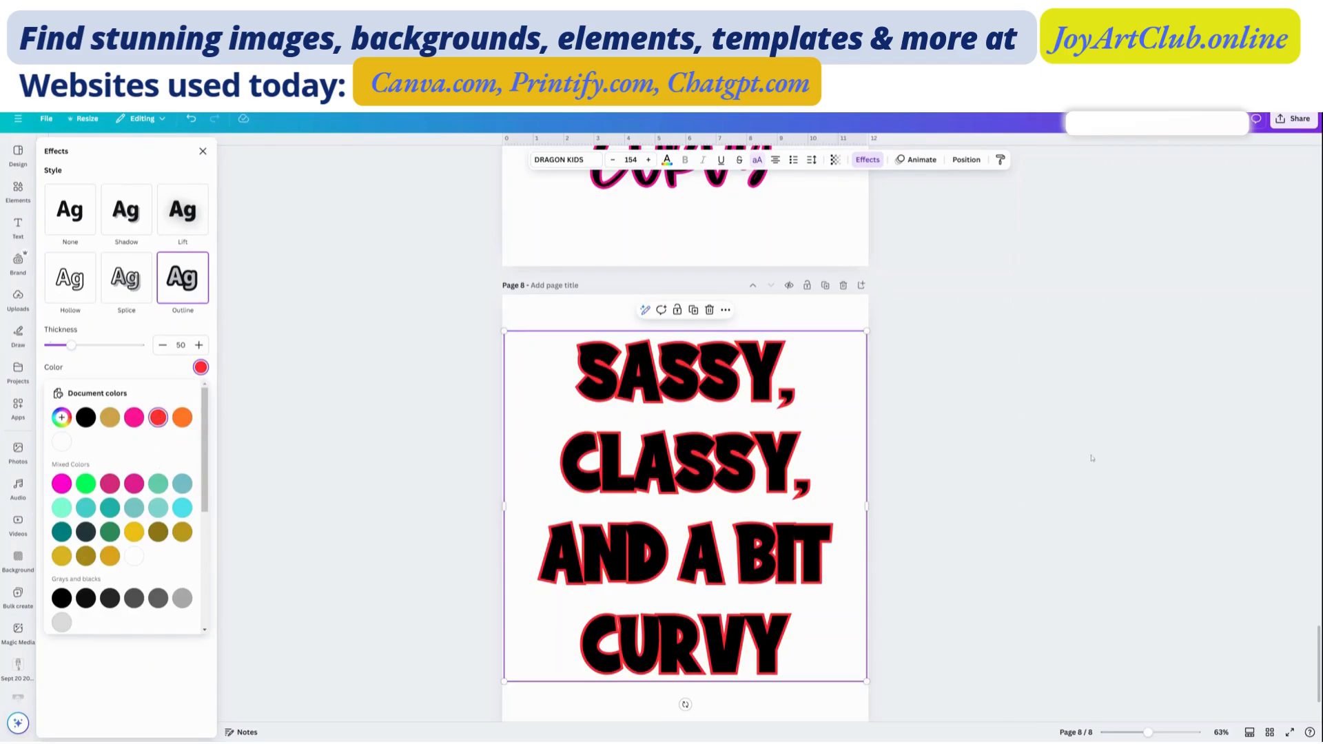
{"action": "left_click", "coordinate": [975, 486]}
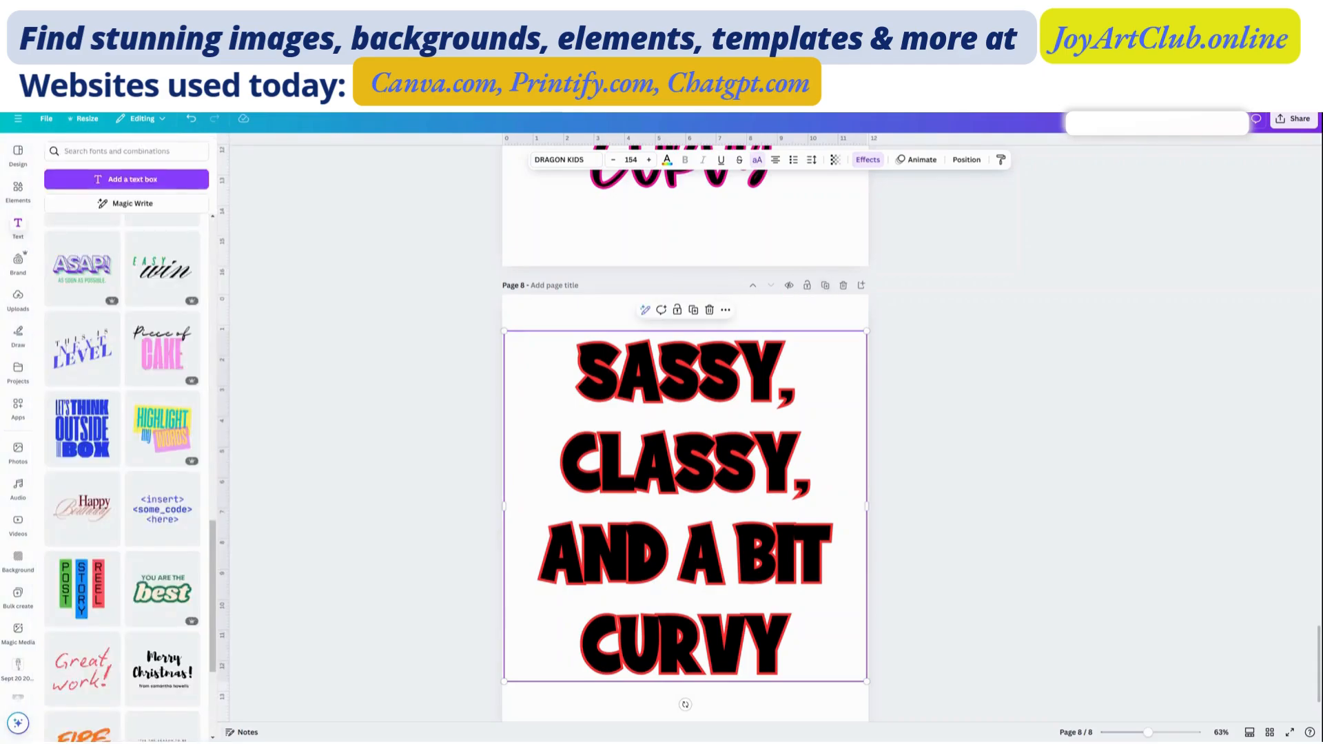
Step: Move the phrase on page 8 slightly higher and search the elements library for "glitter heart"
{"action": "left_click", "coordinate": [18, 189]}
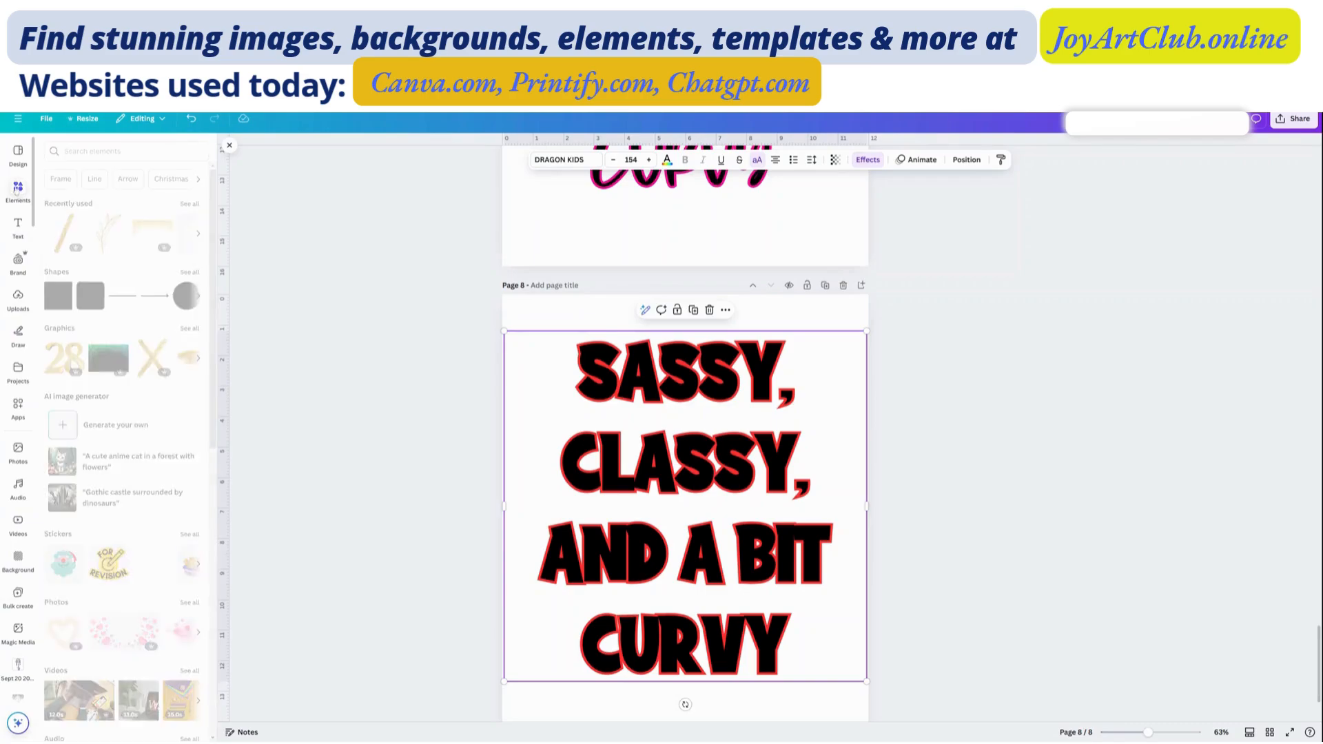
{"action": "left_click_drag", "start_coordinate": [795, 559], "coordinate": [794, 542]}
{"action": "left_click", "coordinate": [126, 151]}
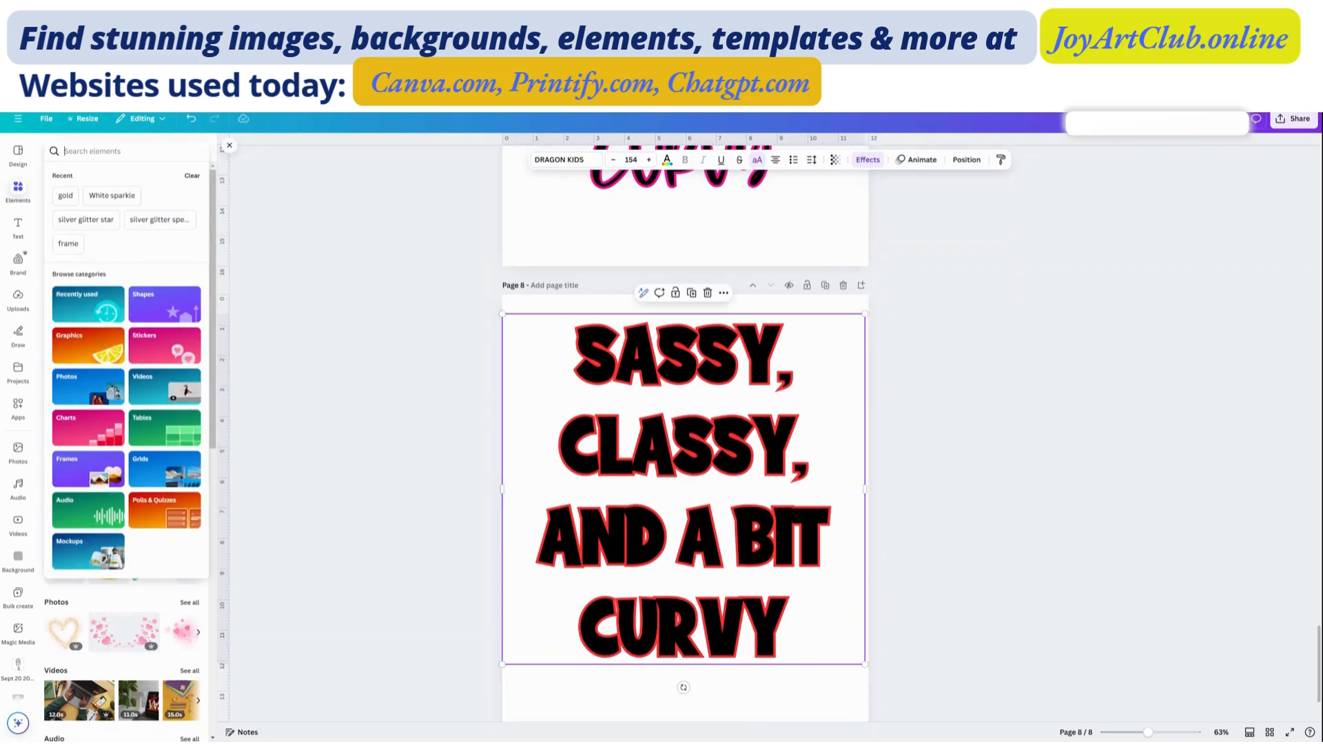
{"action": "type", "text": "glitter heart"}
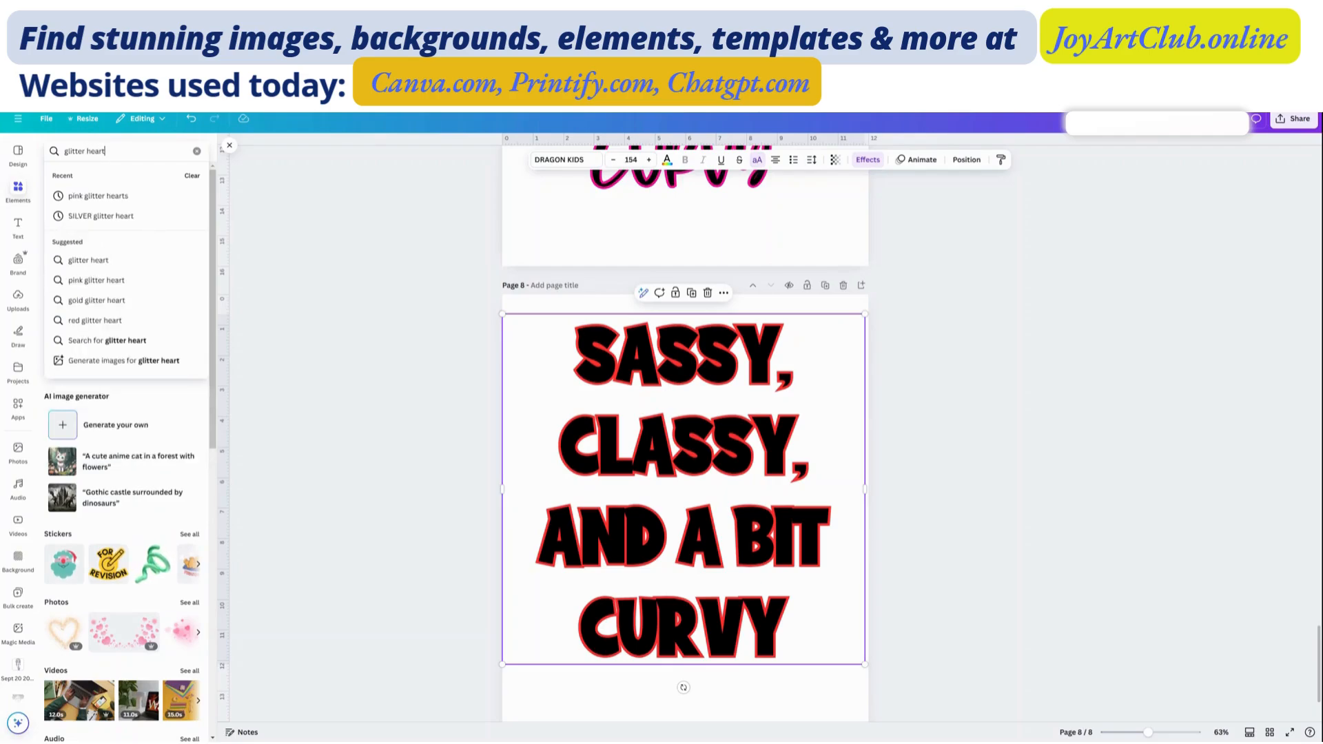
{"action": "key", "text": "Return"}
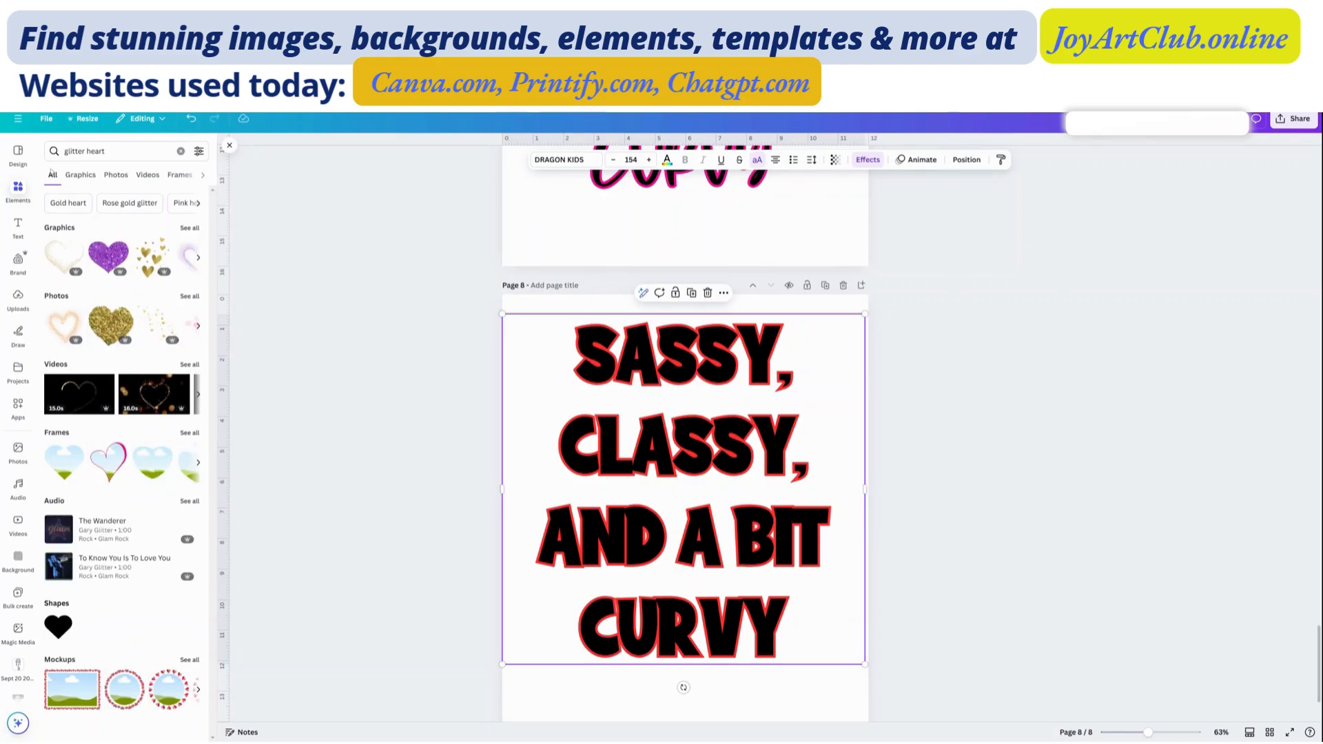
{"action": "left_click", "coordinate": [103, 150]}
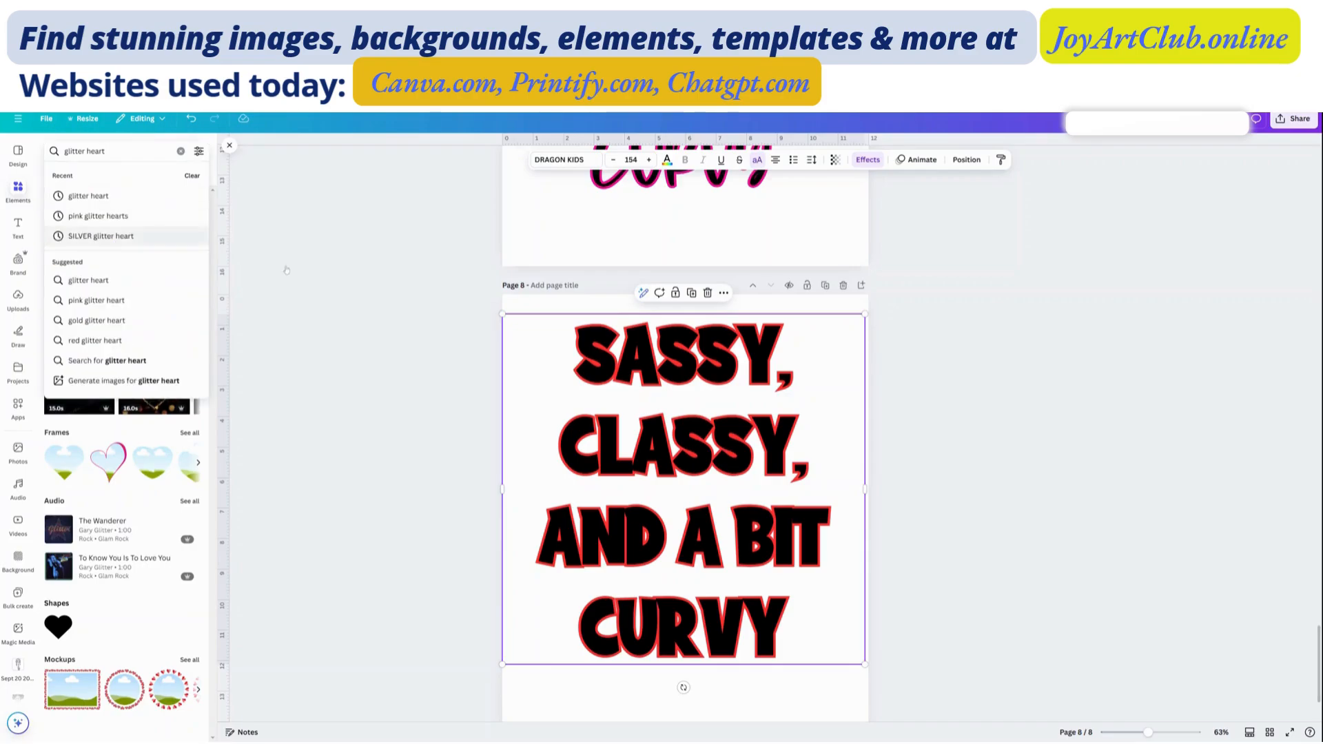
{"action": "left_click", "coordinate": [307, 278]}
Step: Add the gold glitter heart outline graphic to page 8, shrink it and place it just after "SASSY,"
{"action": "left_click", "coordinate": [61, 253]}
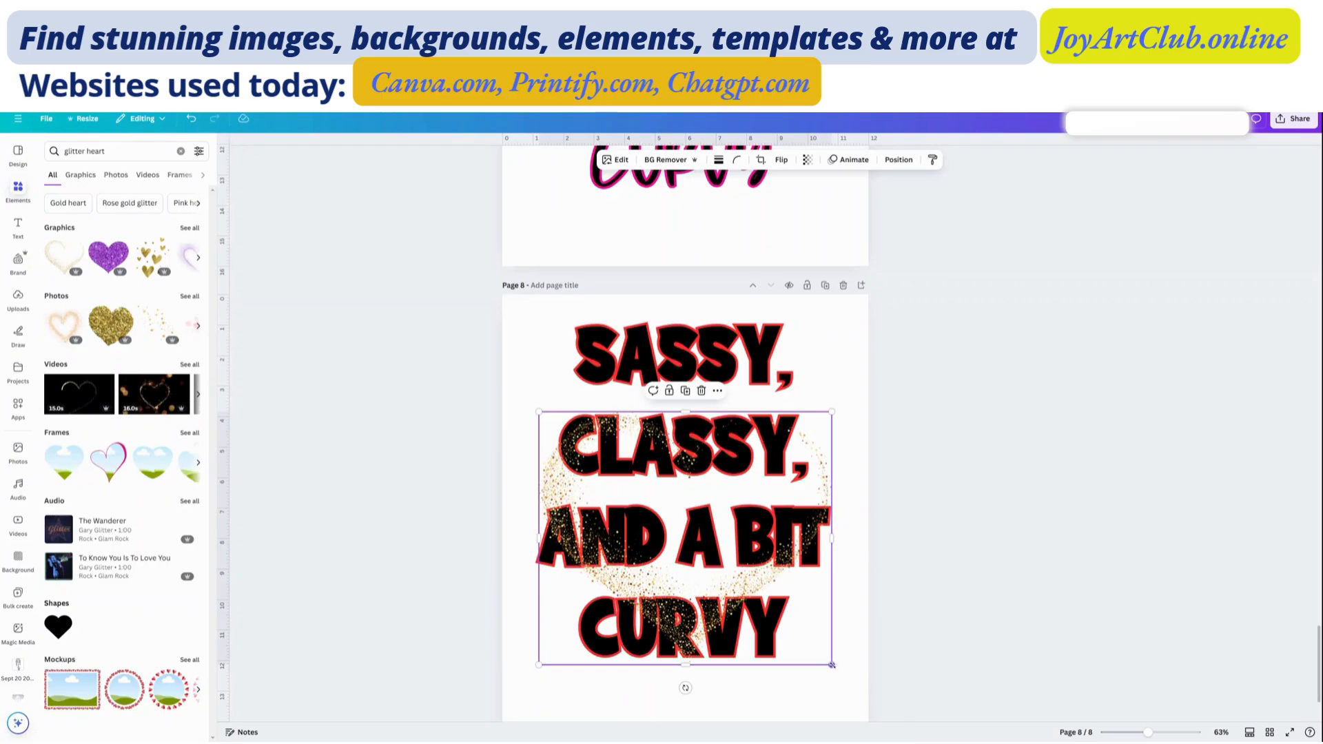
{"action": "left_click_drag", "start_coordinate": [833, 666], "coordinate": [629, 483]}
{"action": "left_click_drag", "start_coordinate": [562, 449], "coordinate": [800, 374]}
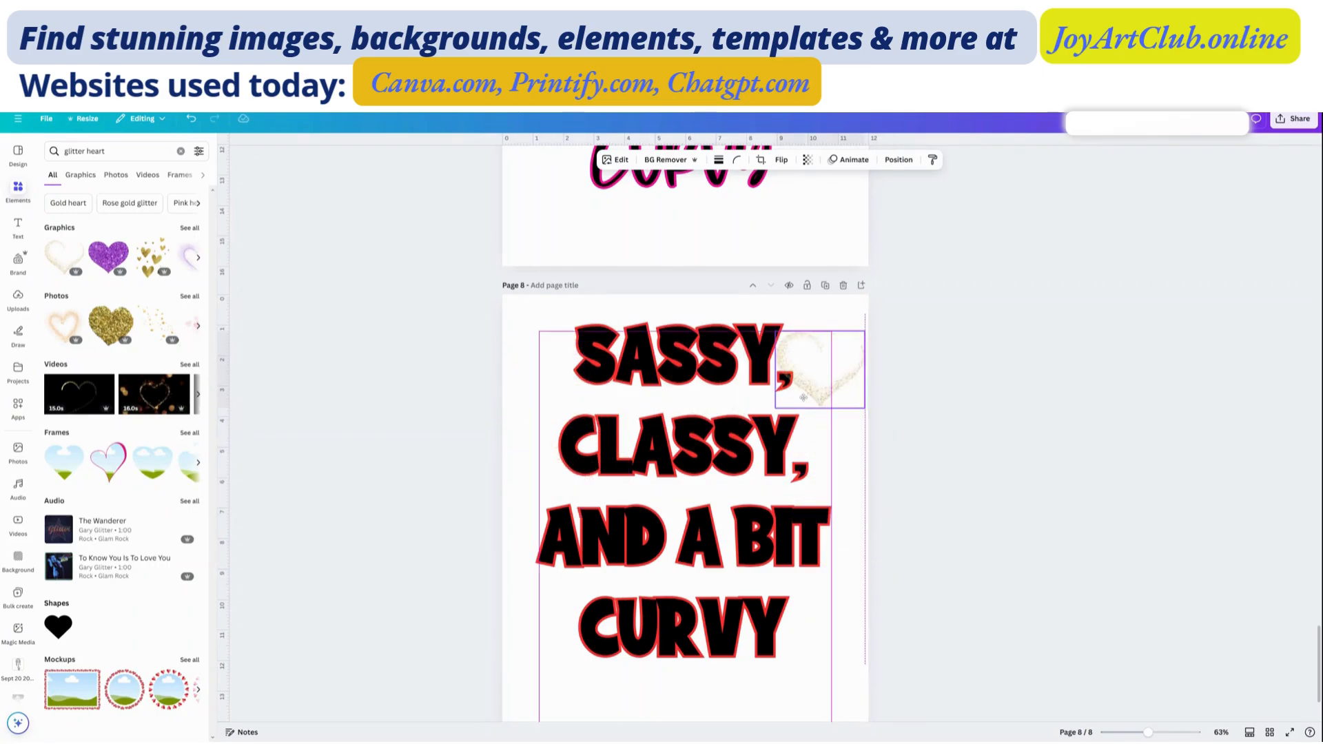
{"action": "left_click_drag", "start_coordinate": [864, 409], "coordinate": [831, 353]}
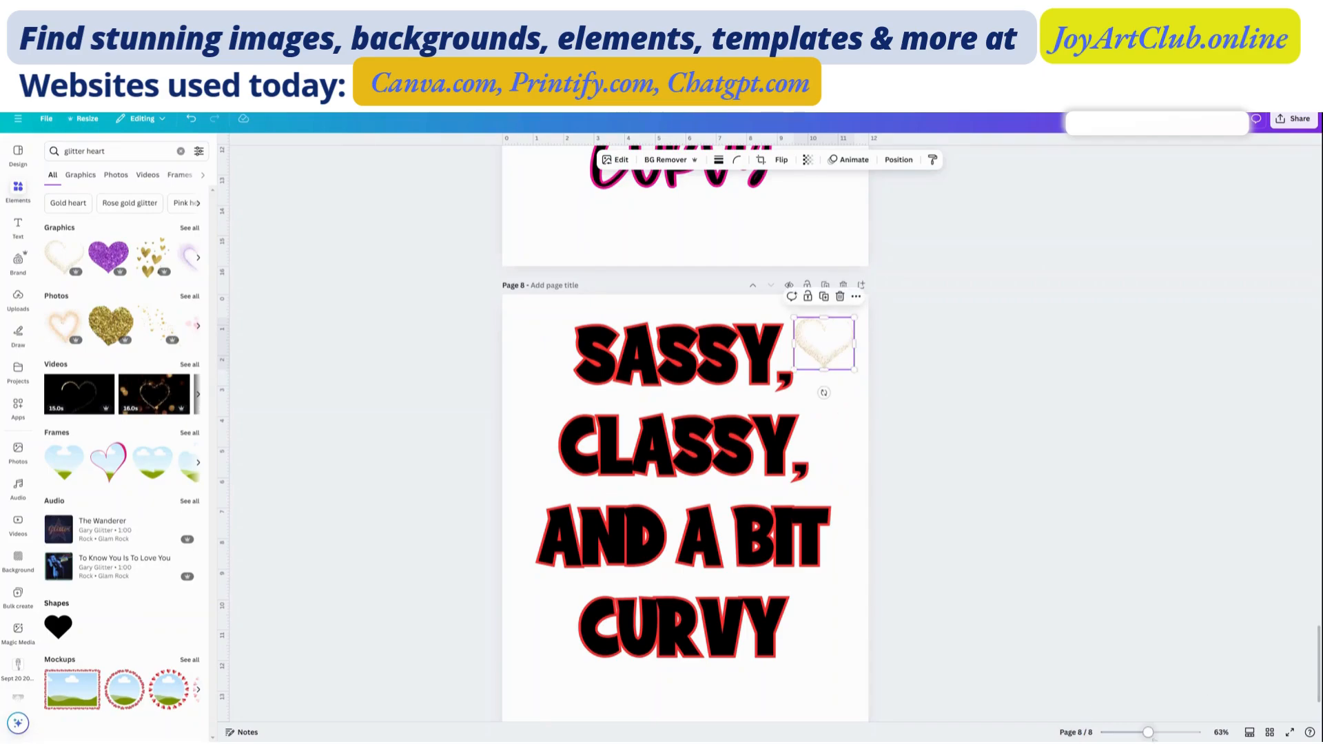
Step: Duplicate the small glitter heart twice and stack both copies exactly over the original to strengthen its gold color
{"action": "left_click_drag", "start_coordinate": [1159, 736], "coordinate": [1165, 736]}
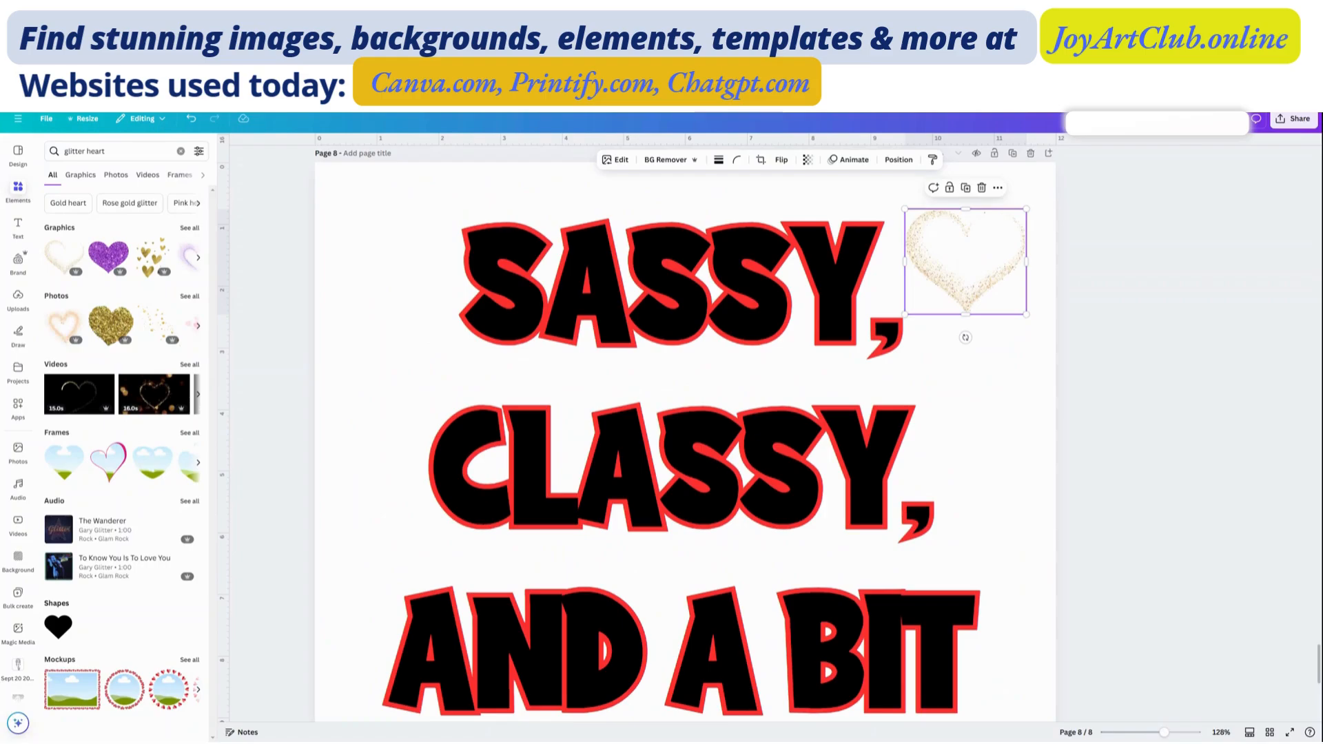
{"action": "left_click", "coordinate": [966, 187]}
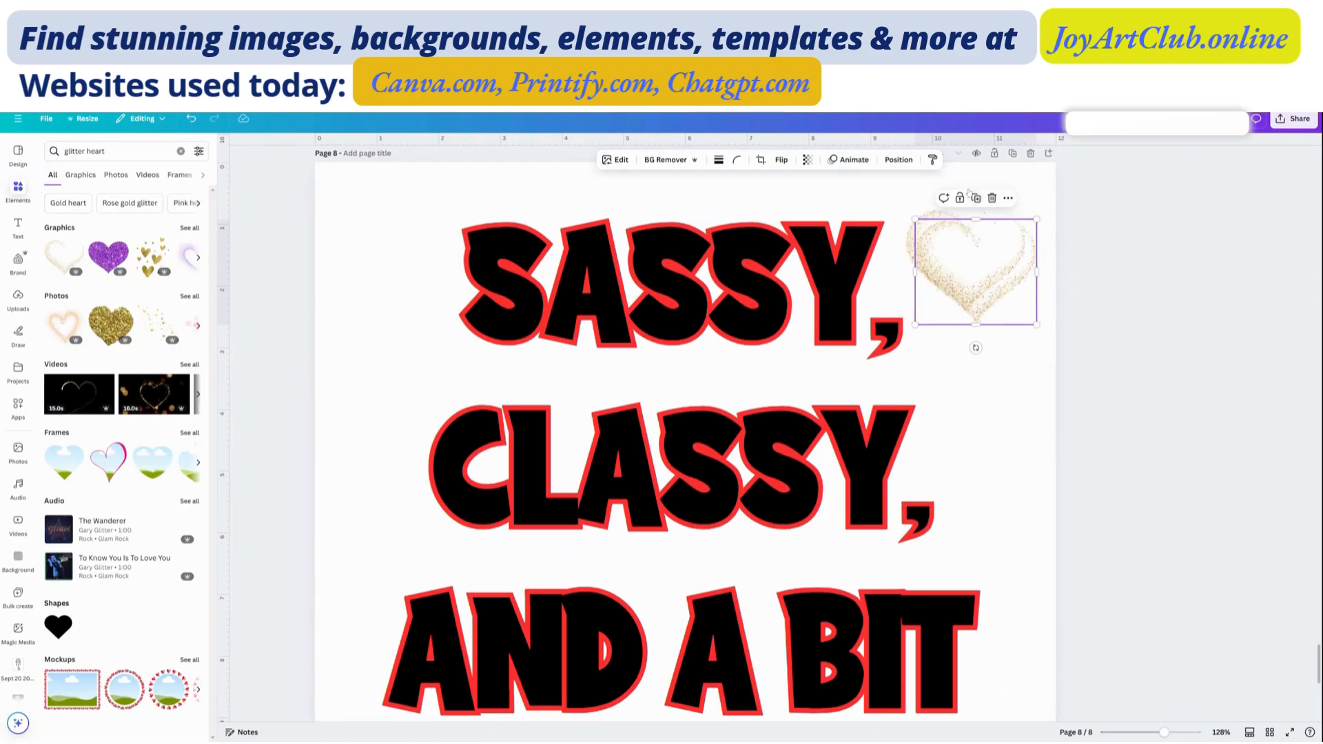
{"action": "left_click_drag", "start_coordinate": [1014, 292], "coordinate": [977, 262]}
{"action": "left_click", "coordinate": [967, 188]}
{"action": "left_click_drag", "start_coordinate": [1137, 279], "coordinate": [980, 274]}
Step: Move the phrase down clear of the glitter hearts and group the stacked hearts together
{"action": "left_click", "coordinate": [764, 299]}
{"action": "left_click_drag", "start_coordinate": [764, 299], "coordinate": [784, 422]}
{"action": "left_click_drag", "start_coordinate": [1135, 244], "coordinate": [962, 255]}
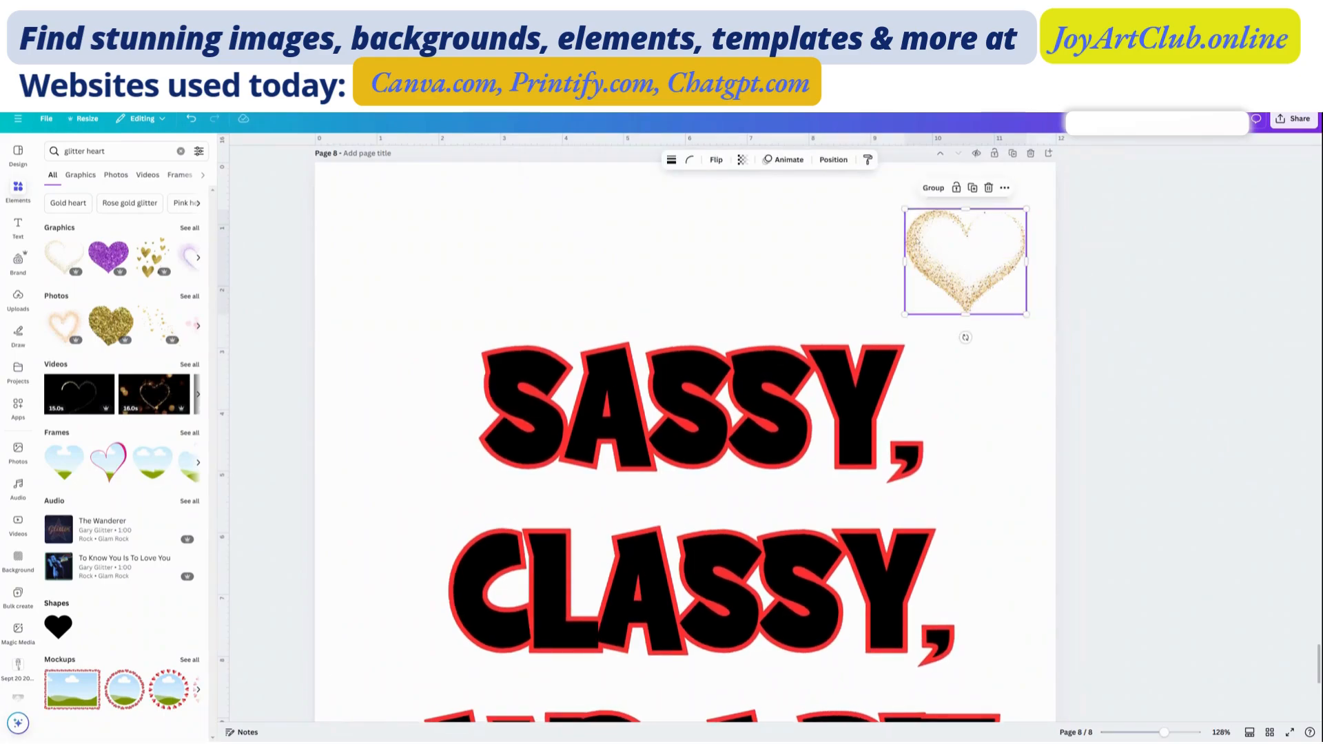
{"action": "left_click", "coordinate": [834, 160]}
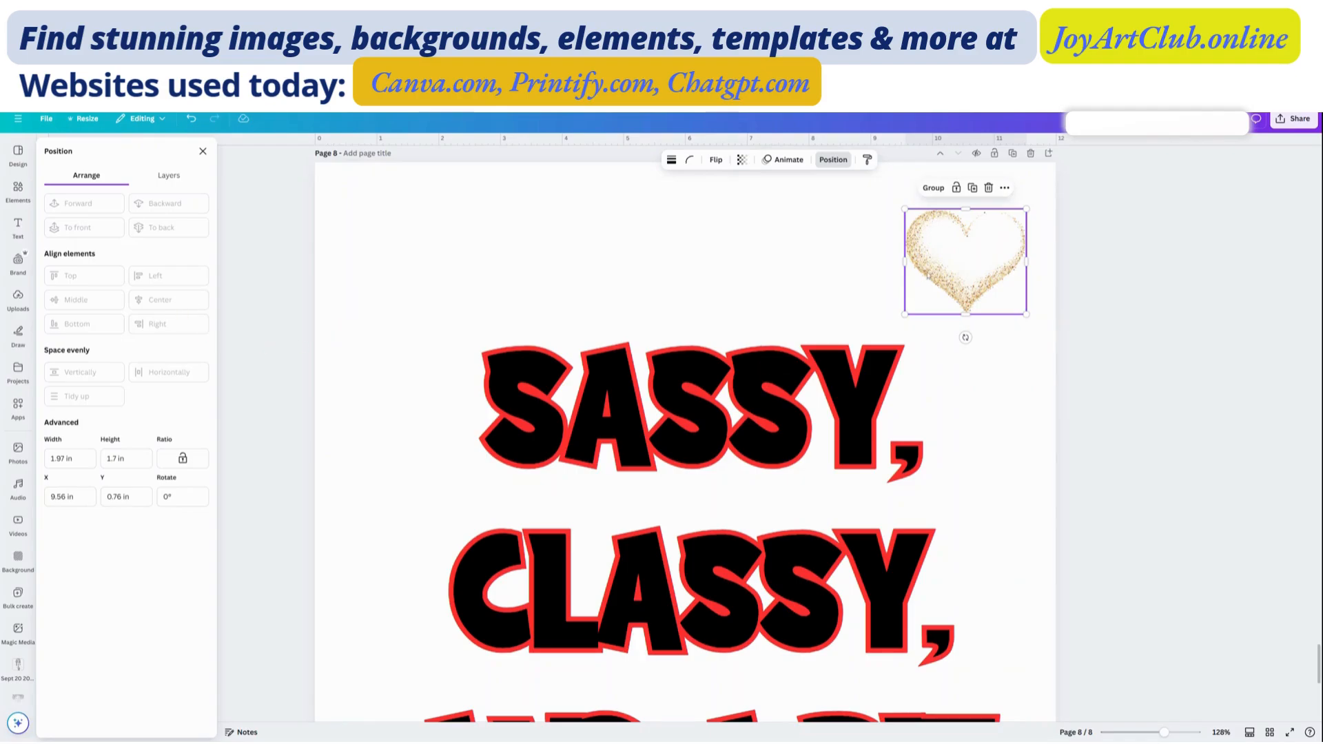
{"action": "left_click", "coordinate": [932, 192]}
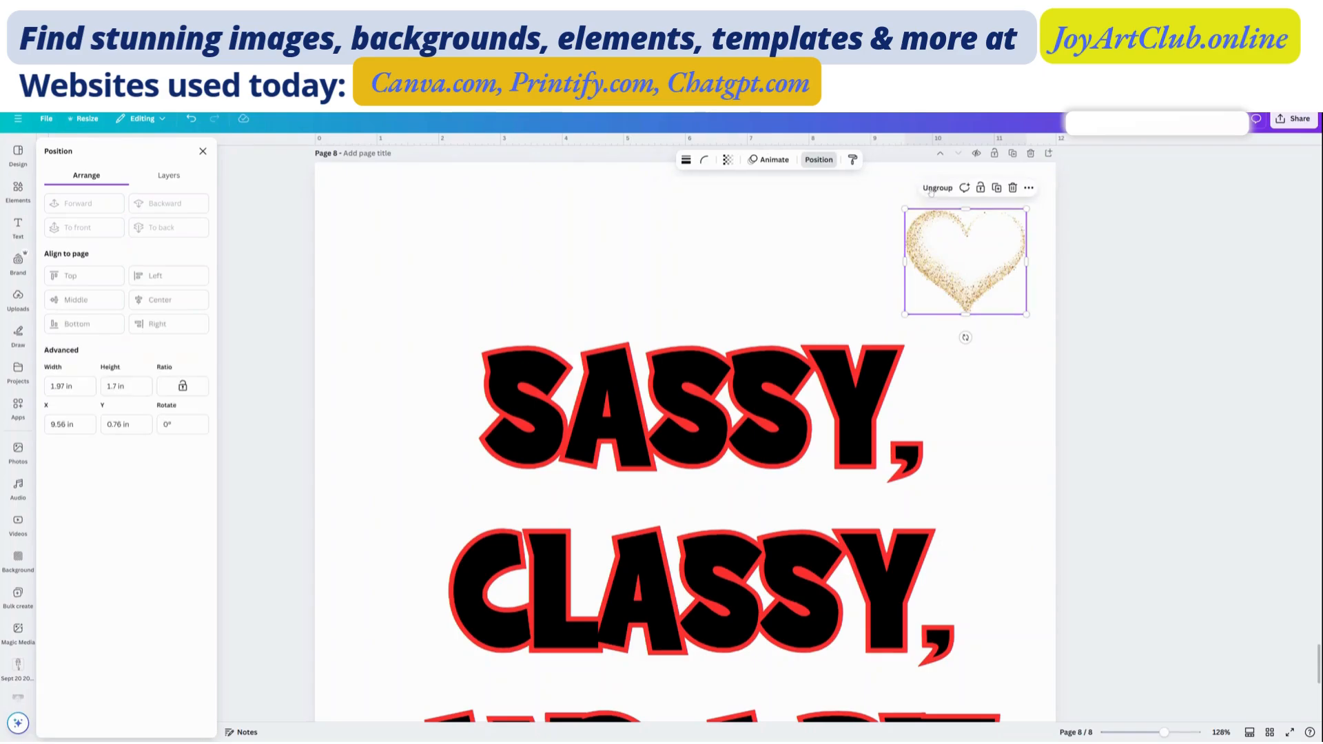
Step: Position the grouped heart near the page's upper-right corner and move the phrase back up so "SASSY," sits beside it
{"action": "left_click_drag", "start_coordinate": [982, 257], "coordinate": [840, 254]}
{"action": "mouse_move", "coordinate": [993, 233]}
{"action": "left_mouse_down"}
{"action": "mouse_move", "coordinate": [974, 236]}
{"action": "mouse_move", "coordinate": [989, 234]}
{"action": "left_mouse_up"}
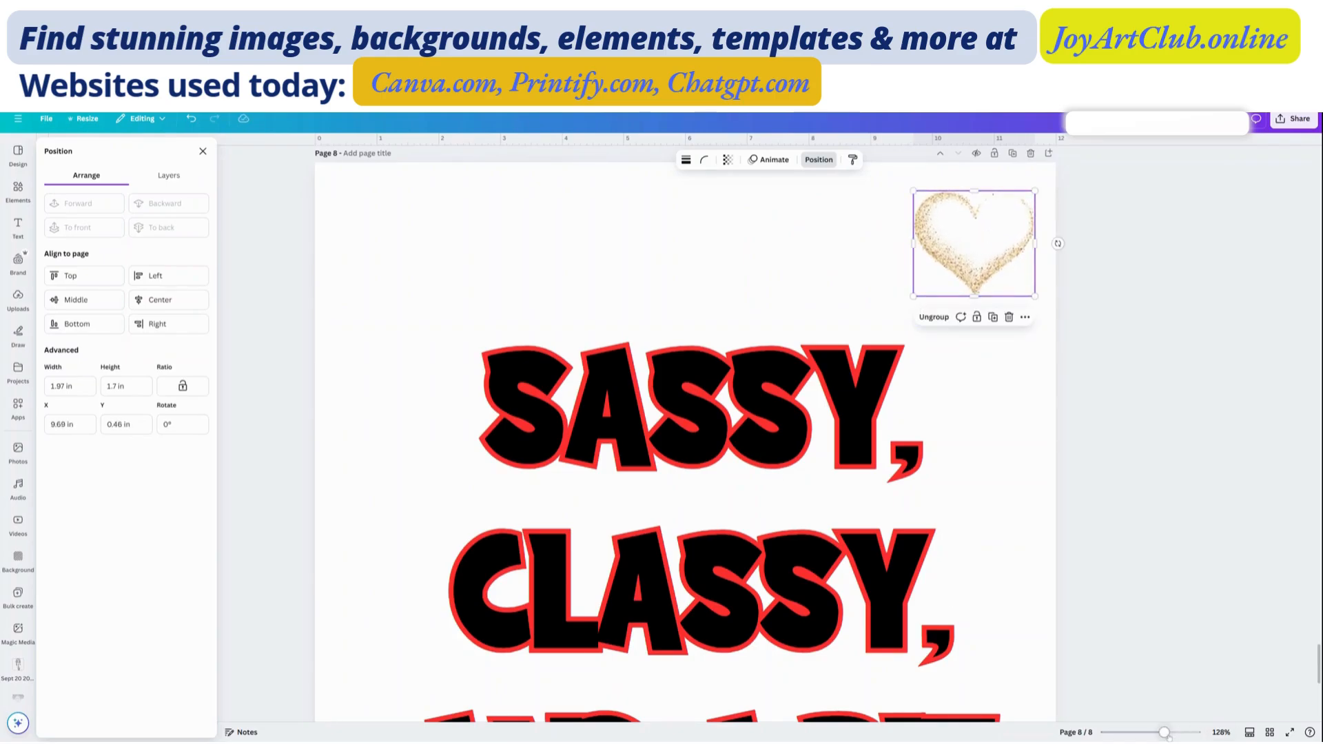
{"action": "left_click_drag", "start_coordinate": [1165, 737], "coordinate": [1151, 733]}
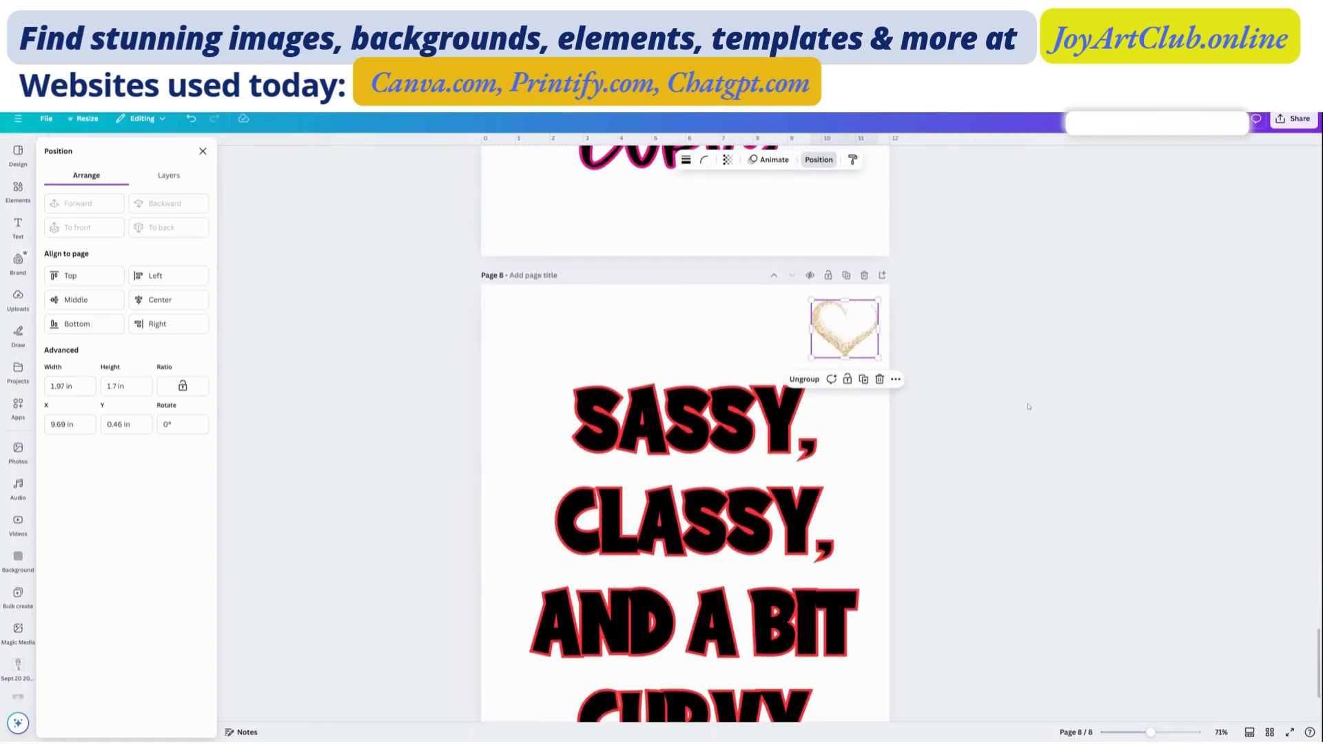
{"action": "scroll", "coordinate": [896, 452], "scroll_direction": "down", "scroll_amount": 1}
{"action": "left_click_drag", "start_coordinate": [747, 371], "coordinate": [755, 325]}
{"action": "left_click_drag", "start_coordinate": [778, 410], "coordinate": [771, 382]}
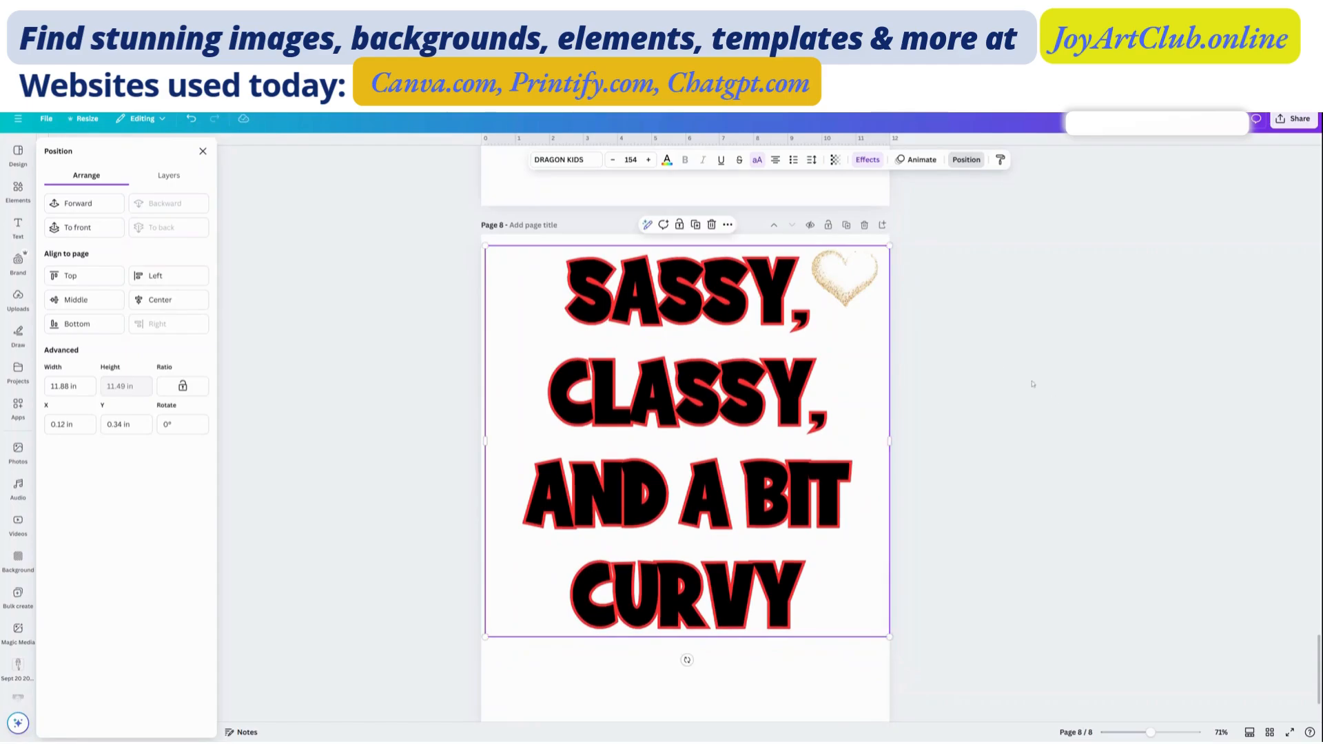
Step: Duplicate the grouped heart from its layer entry and place the copy to the left of "CURVY"
{"action": "left_click", "coordinate": [966, 160]}
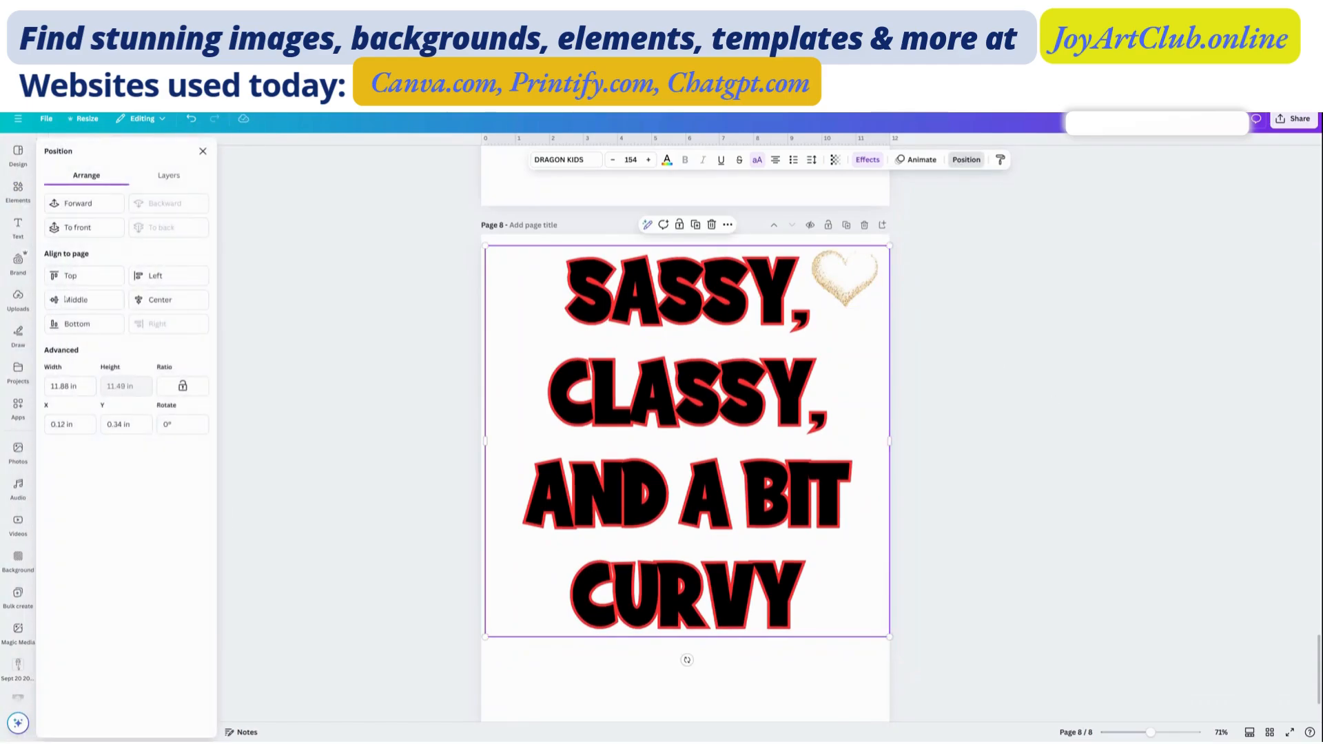
{"action": "left_click", "coordinate": [169, 175]}
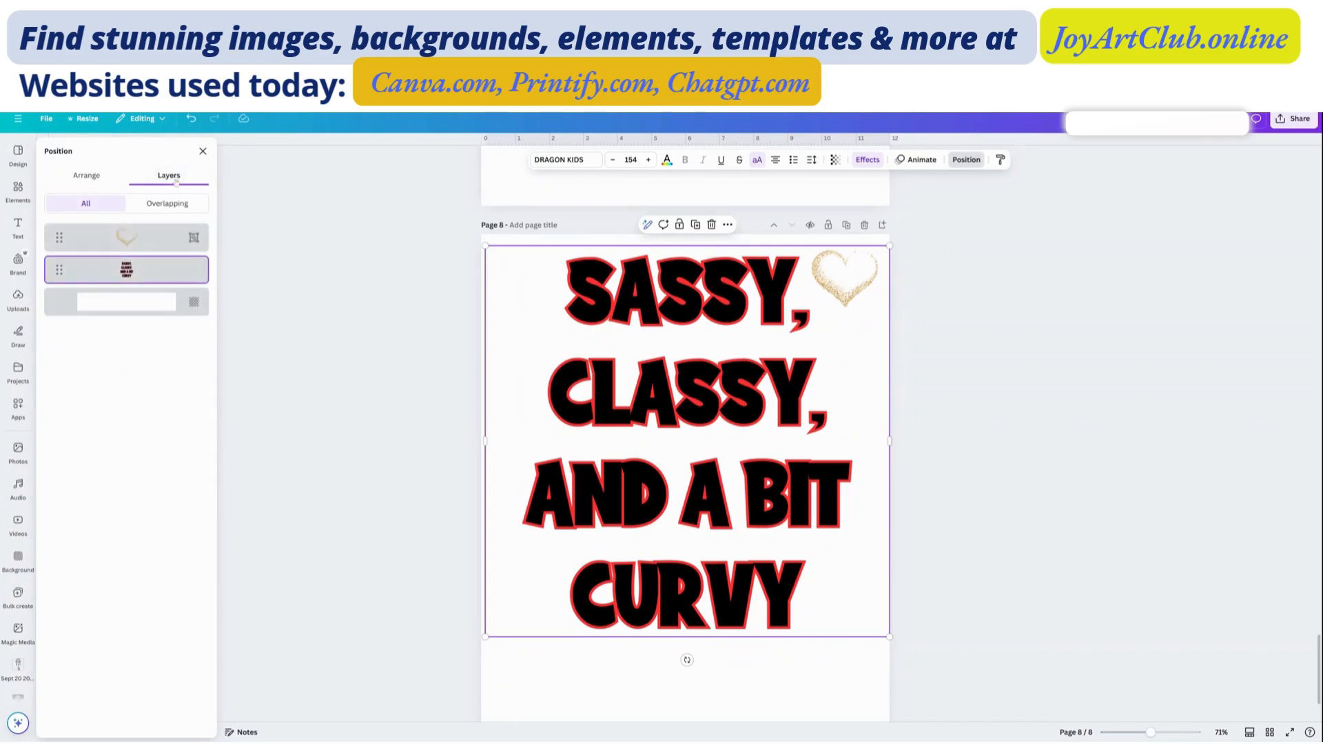
{"action": "left_click", "coordinate": [199, 232]}
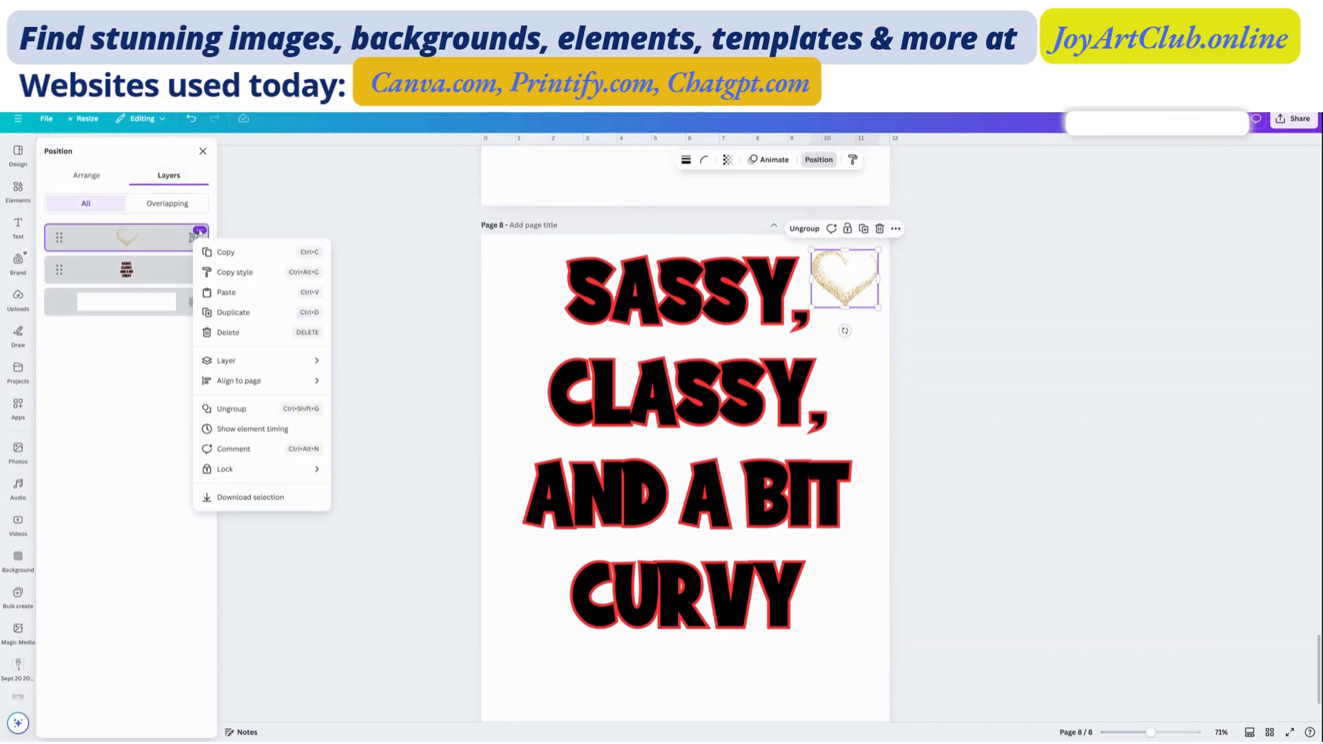
{"action": "left_click", "coordinate": [222, 321]}
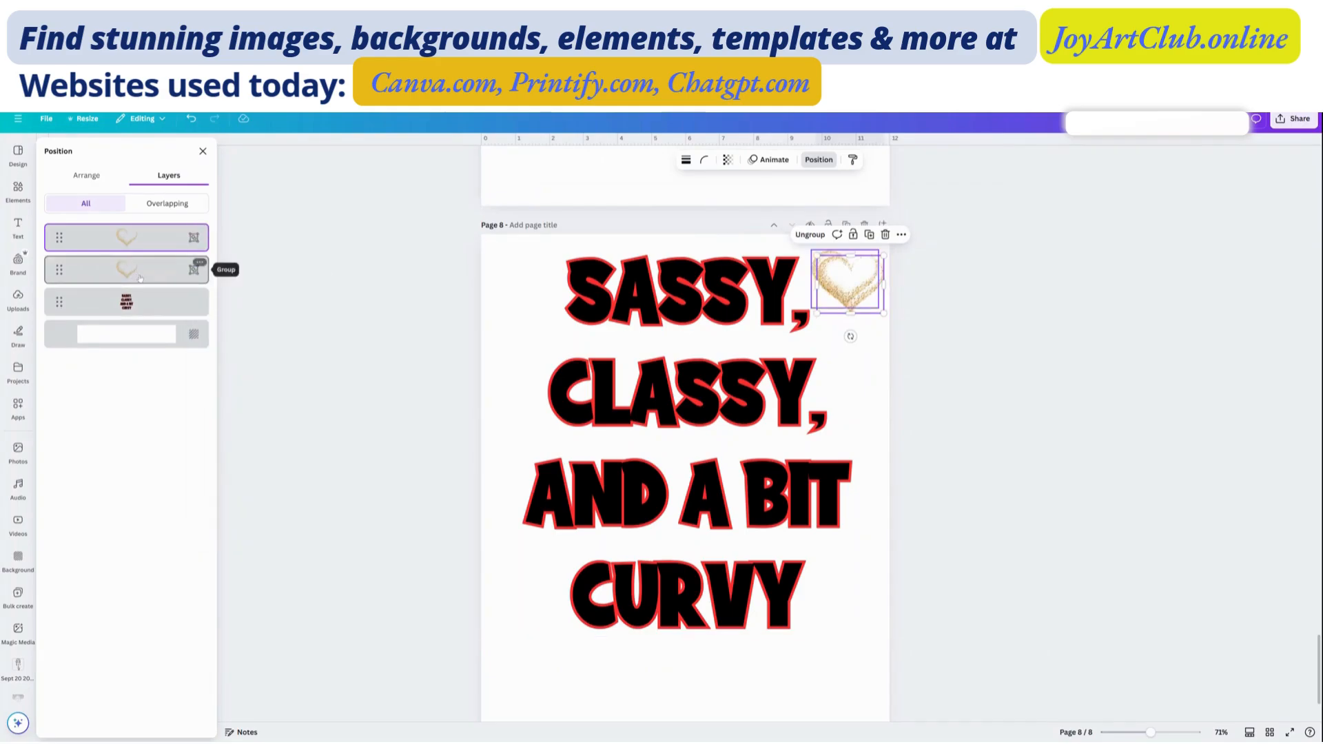
{"action": "left_click_drag", "start_coordinate": [861, 286], "coordinate": [541, 617]}
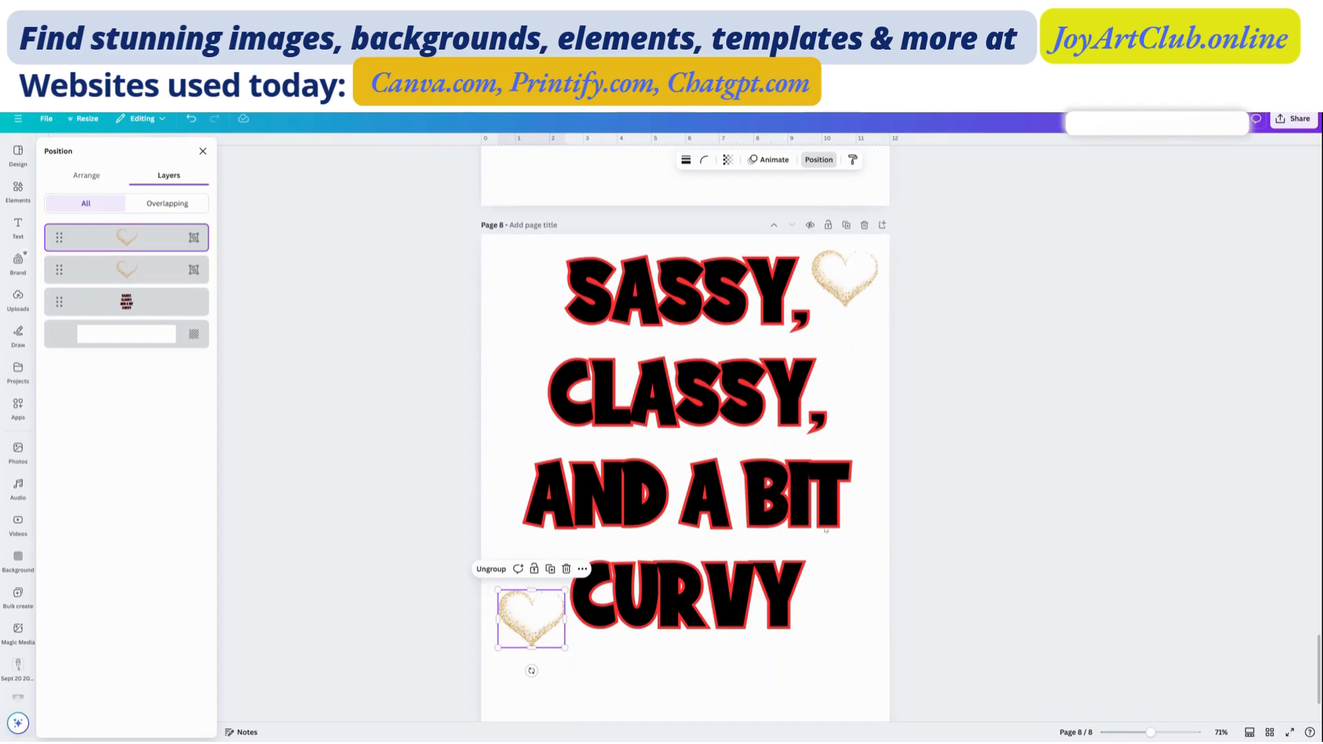
Step: Look back at page 7 and display all the design's pages in grid view
{"action": "scroll", "coordinate": [988, 474], "scroll_direction": "up", "scroll_amount": 8}
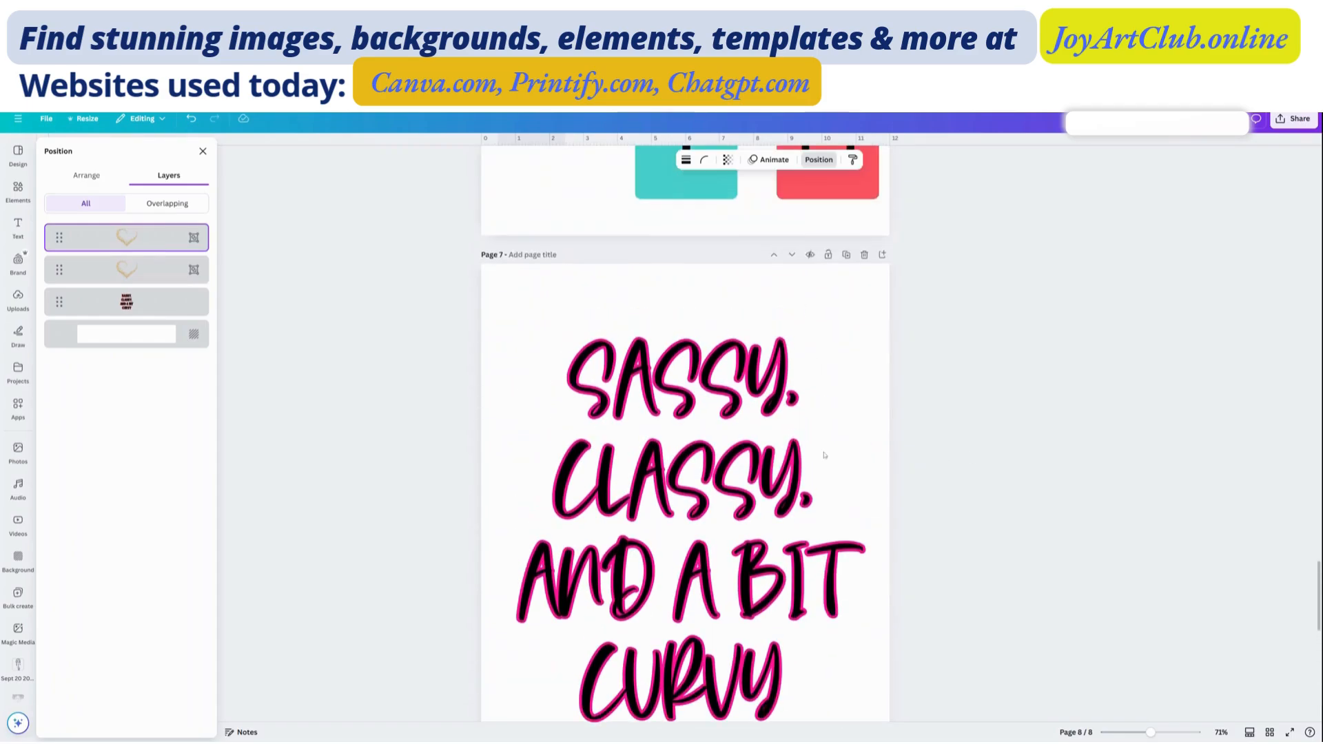
{"action": "scroll", "coordinate": [757, 429], "scroll_direction": "up", "scroll_amount": 3}
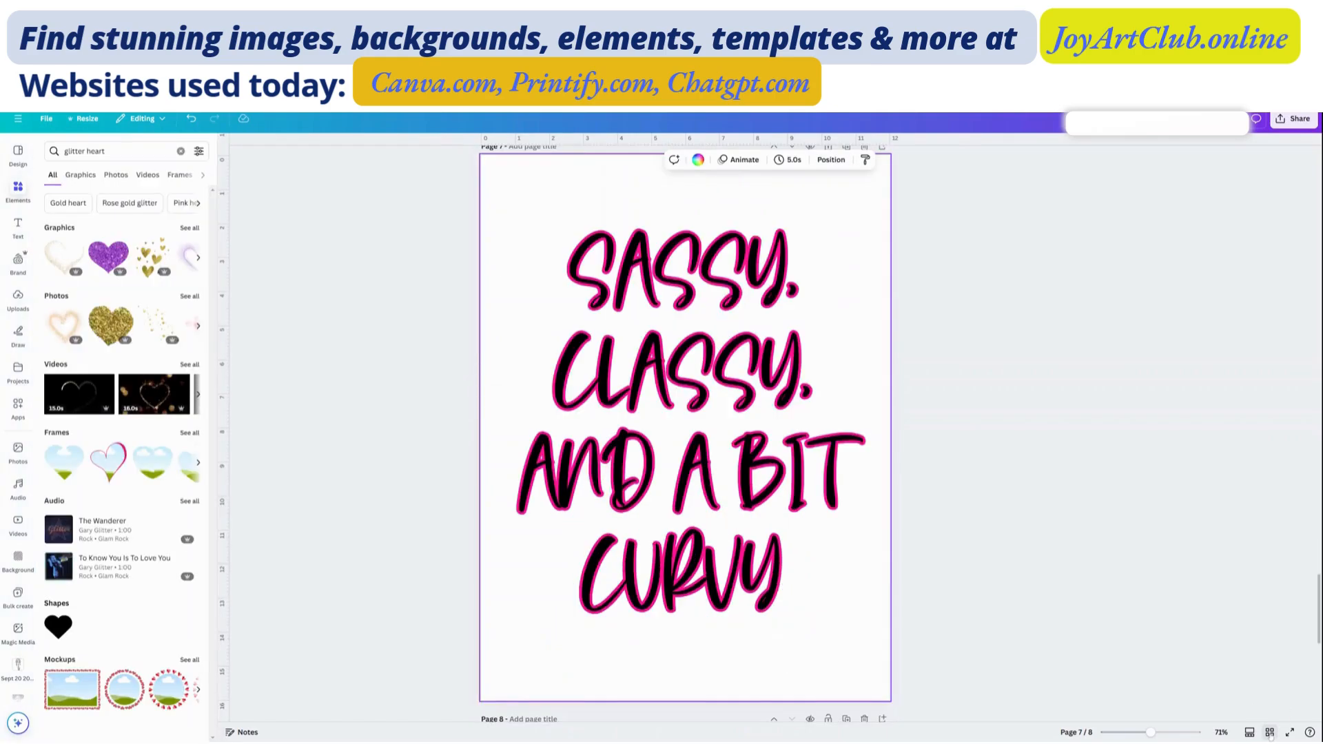
{"action": "left_click", "coordinate": [1270, 733]}
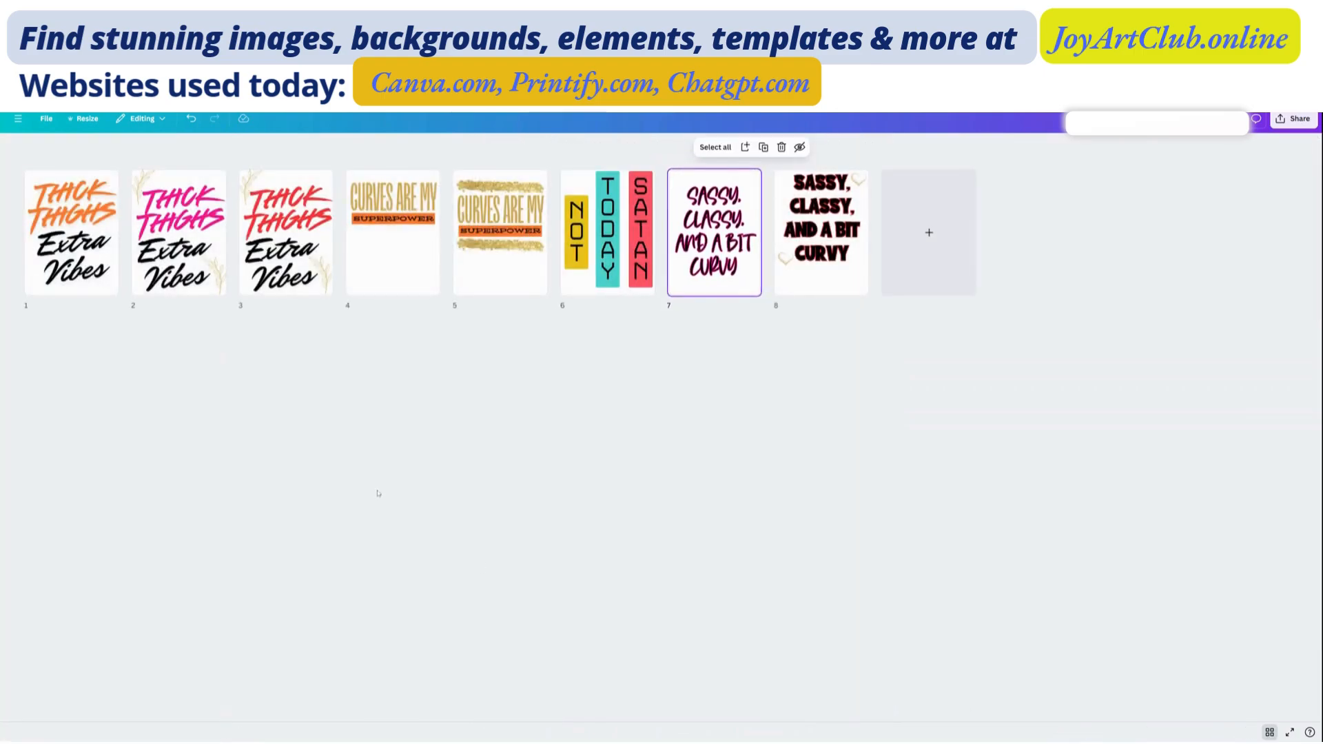